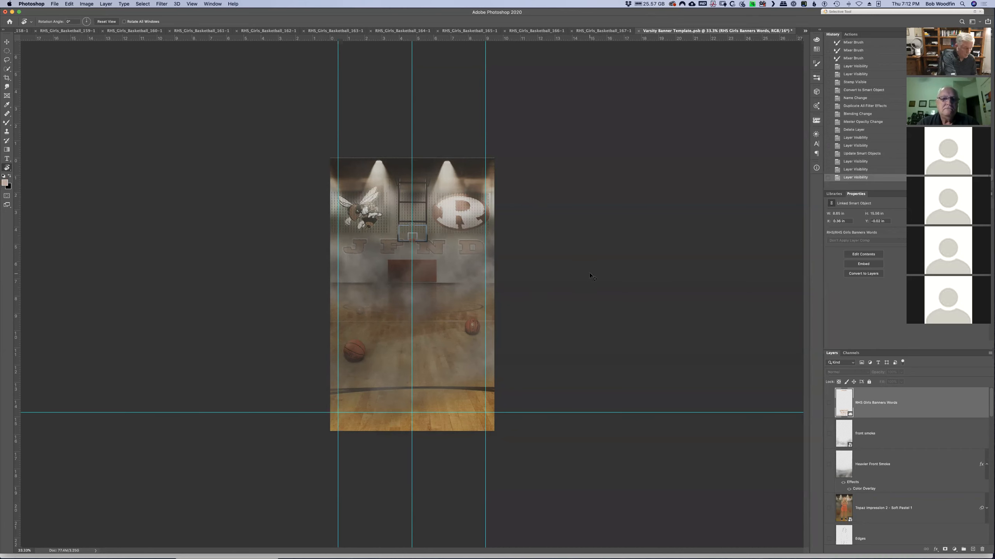
Step: Zoom the banner document view from 33.3% to 50%
key(super+equal)
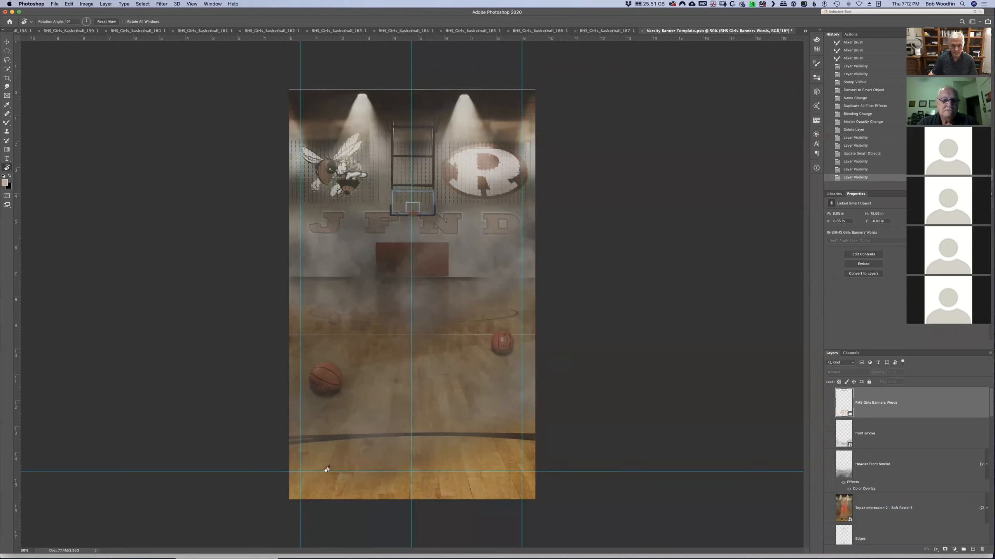
scroll(922, 453, down, 10)
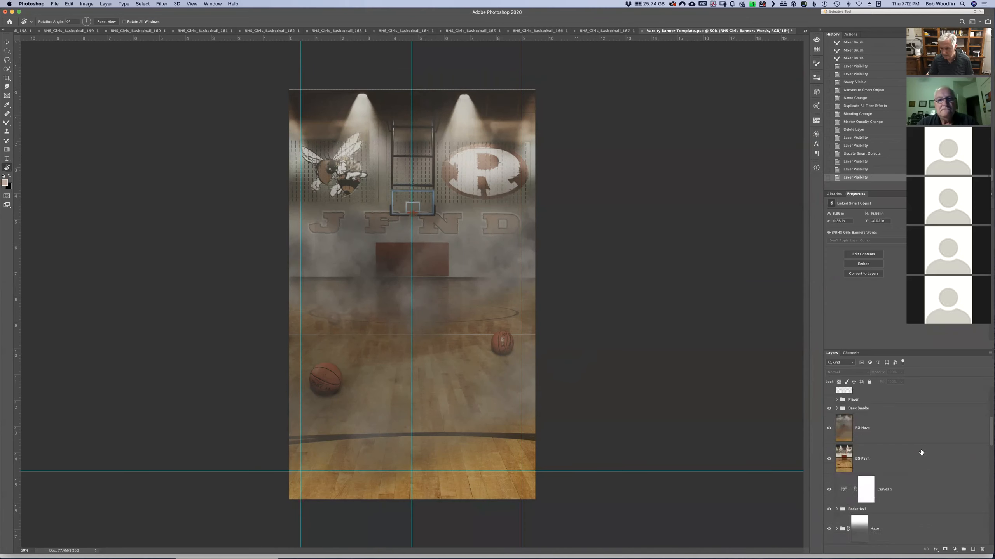
scroll(922, 452, down, 4)
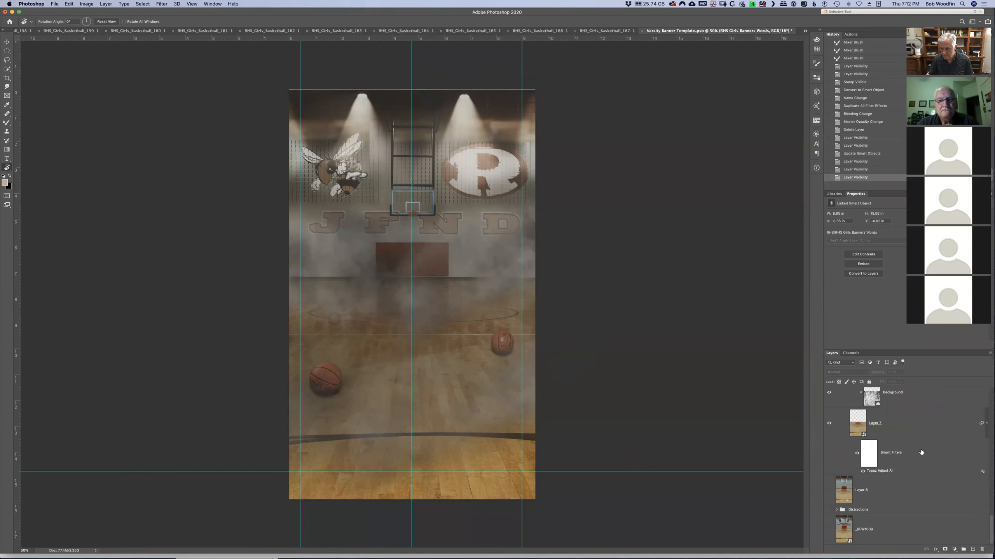
alt+click(829, 425)
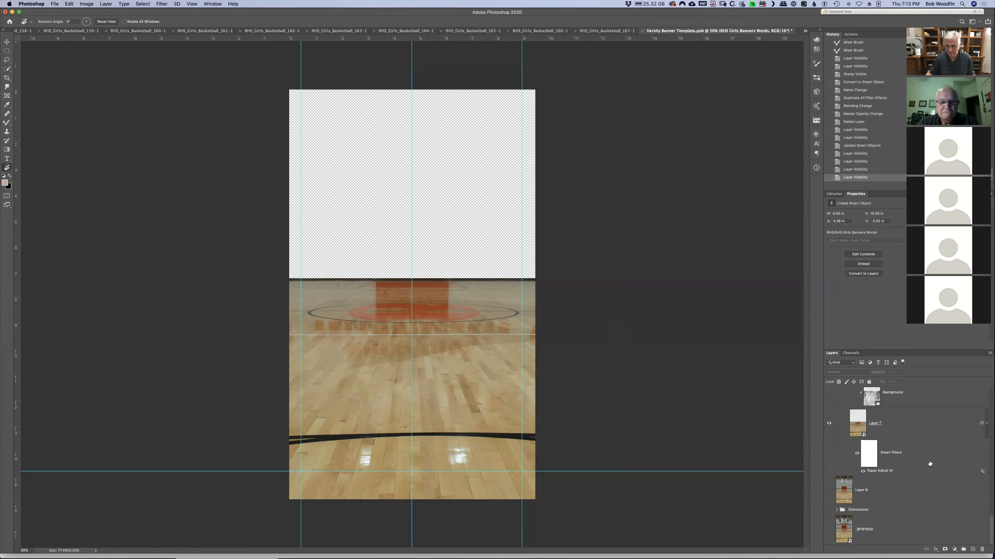
scroll(930, 463, up, 3)
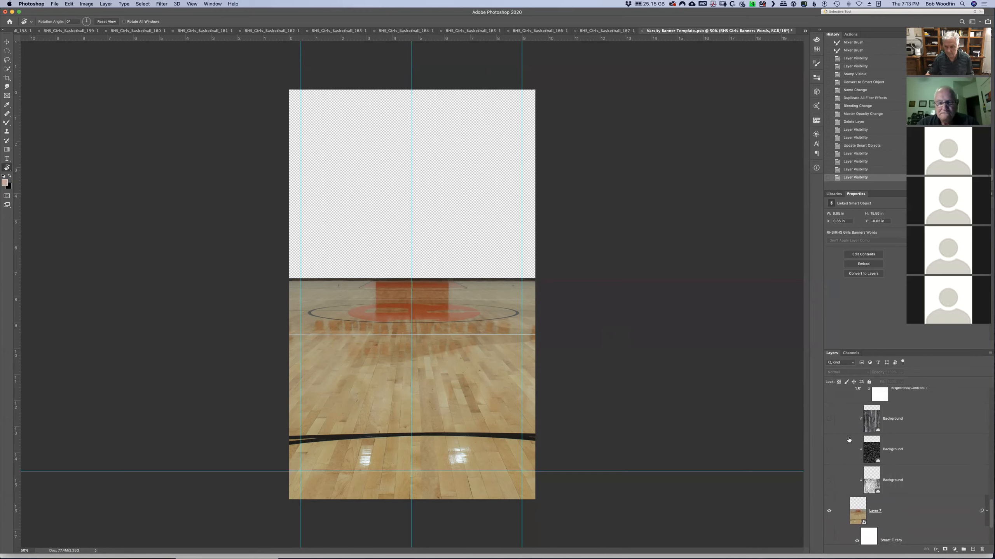
scroll(848, 440, up, 2)
scroll(837, 438, down, 3)
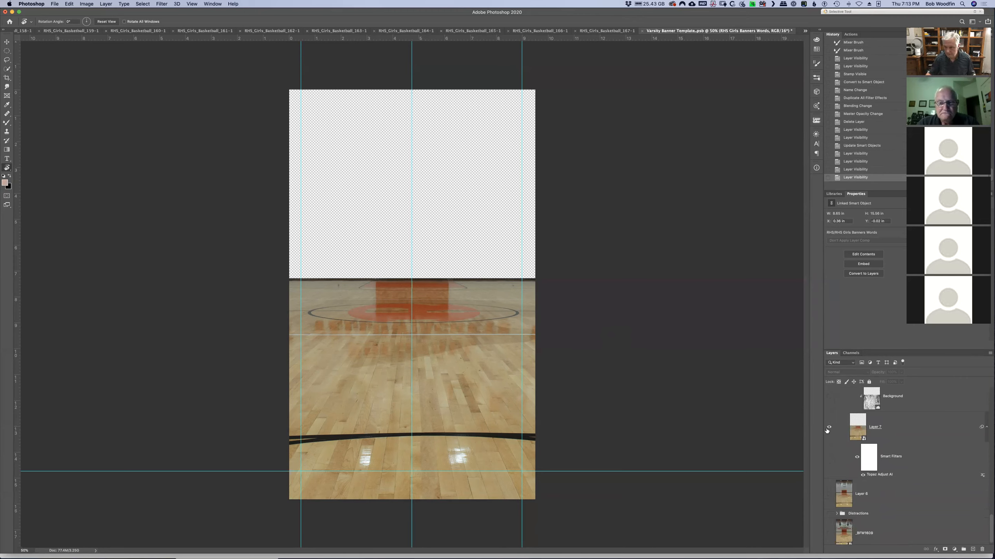
click(829, 396)
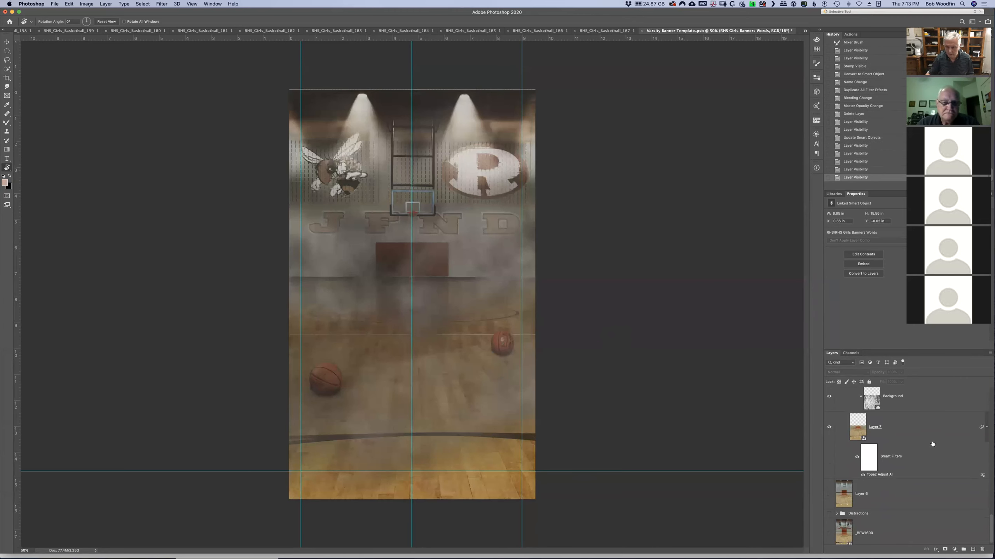
scroll(932, 444, up, 2)
scroll(932, 444, up, 3)
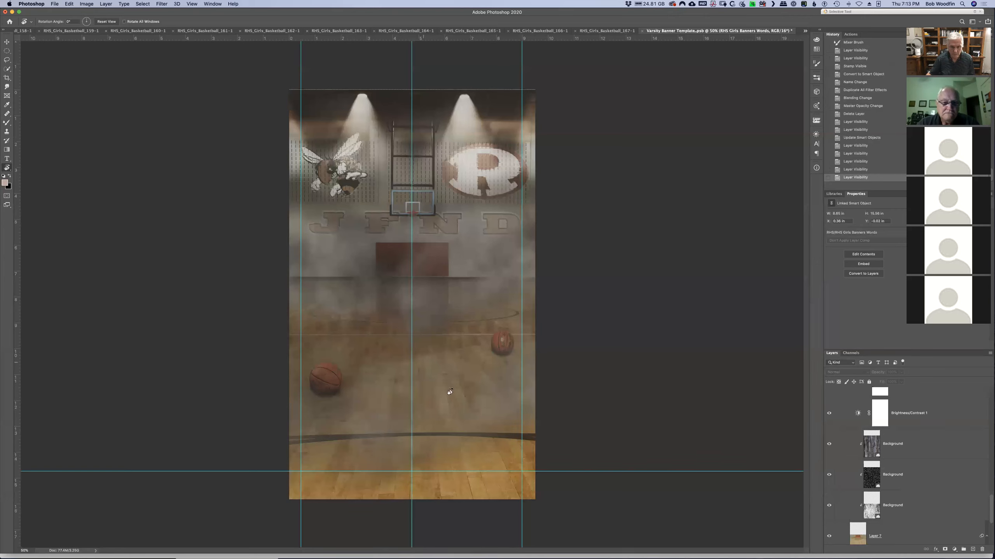
scroll(948, 449, up, 3)
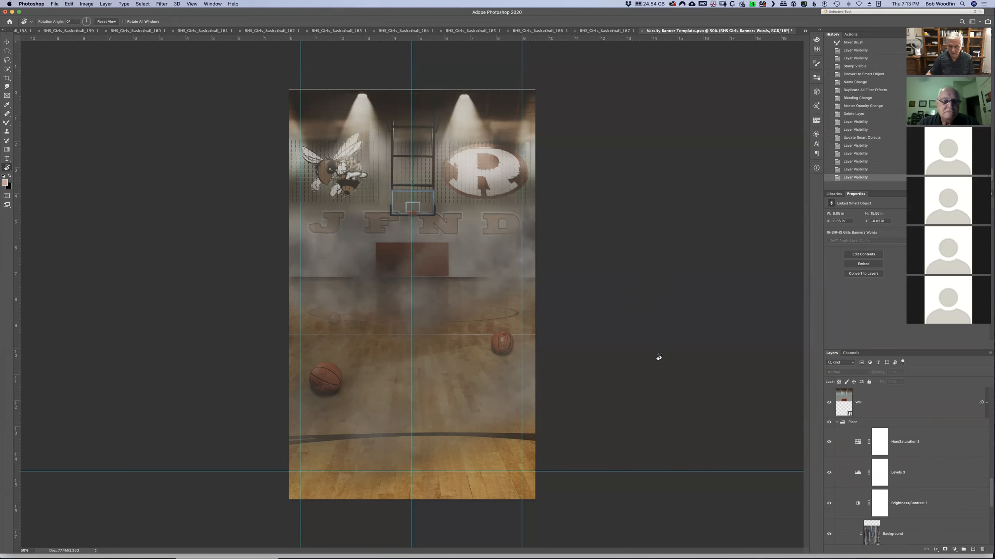
scroll(905, 442, up, 2)
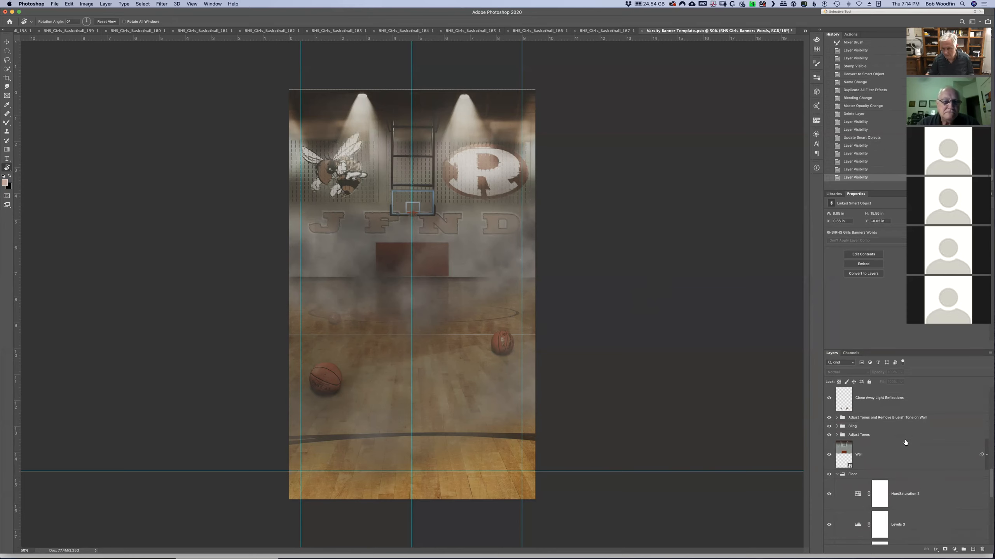
alt+click(828, 455)
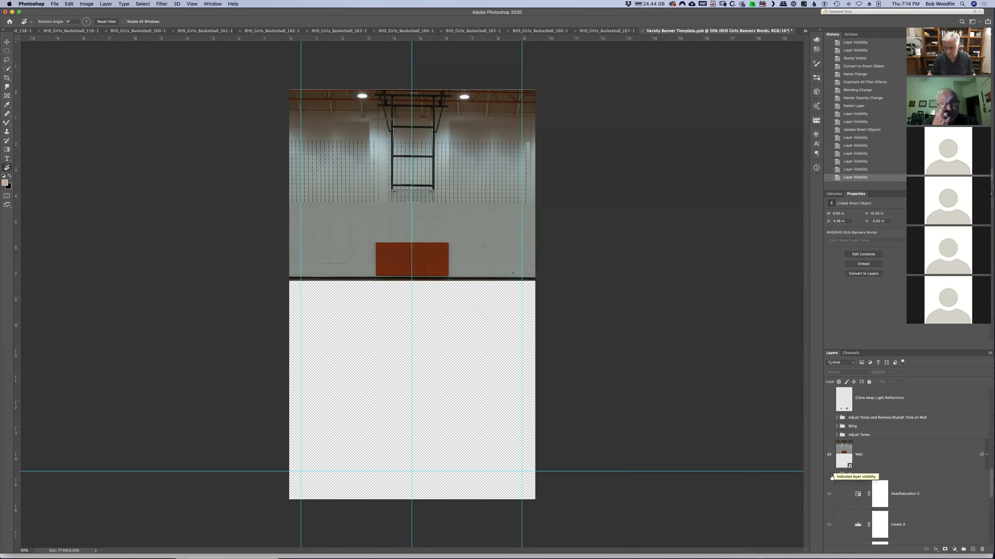
alt+click(828, 455)
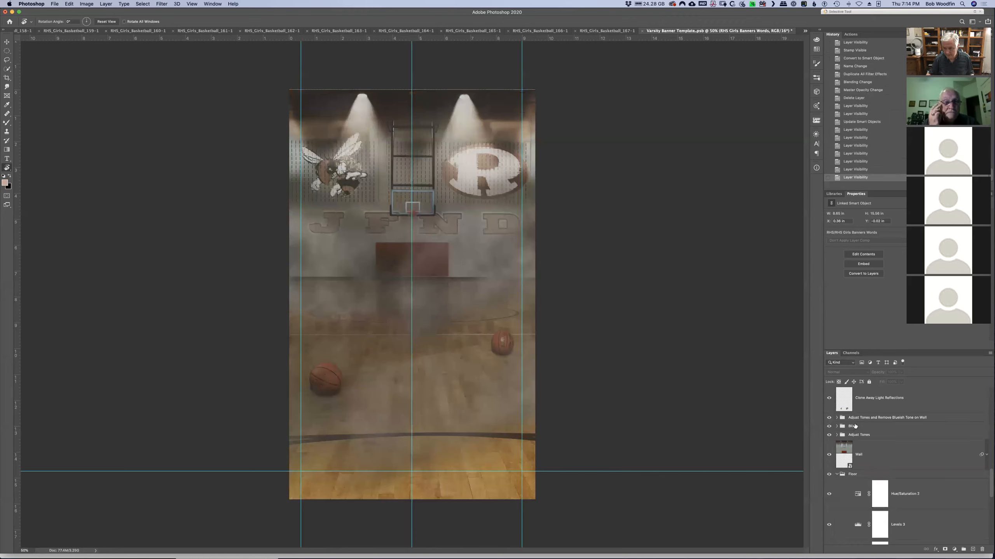
click(829, 426)
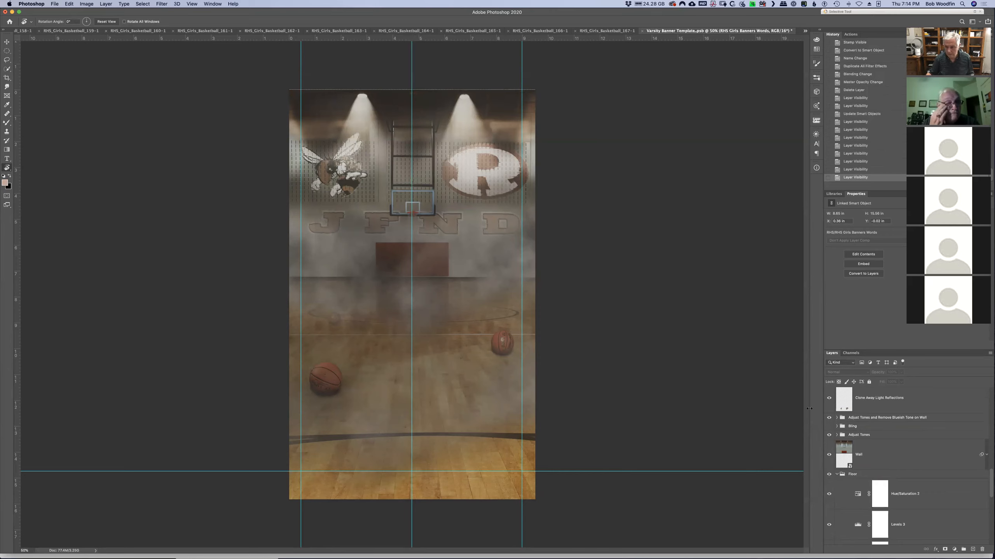
click(829, 427)
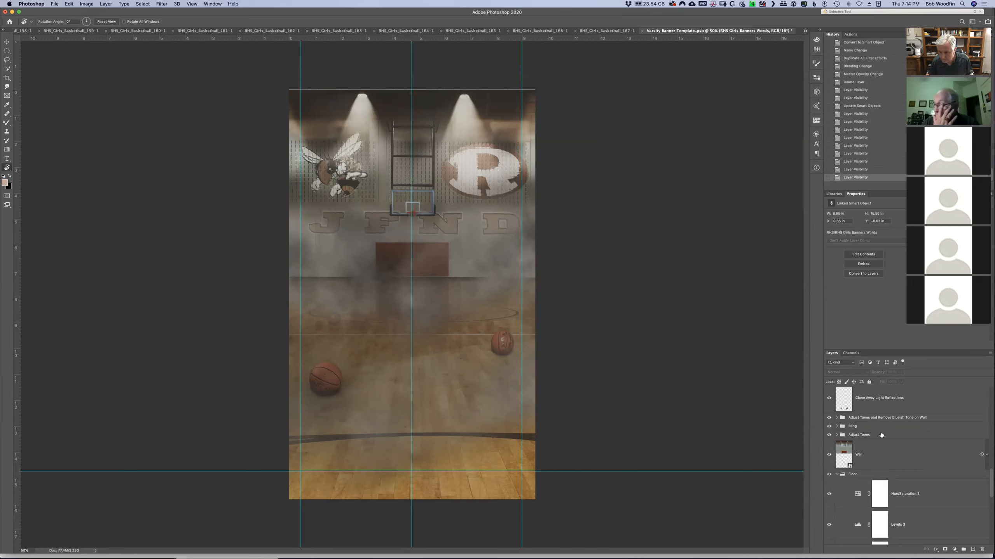
scroll(881, 436, up, 3)
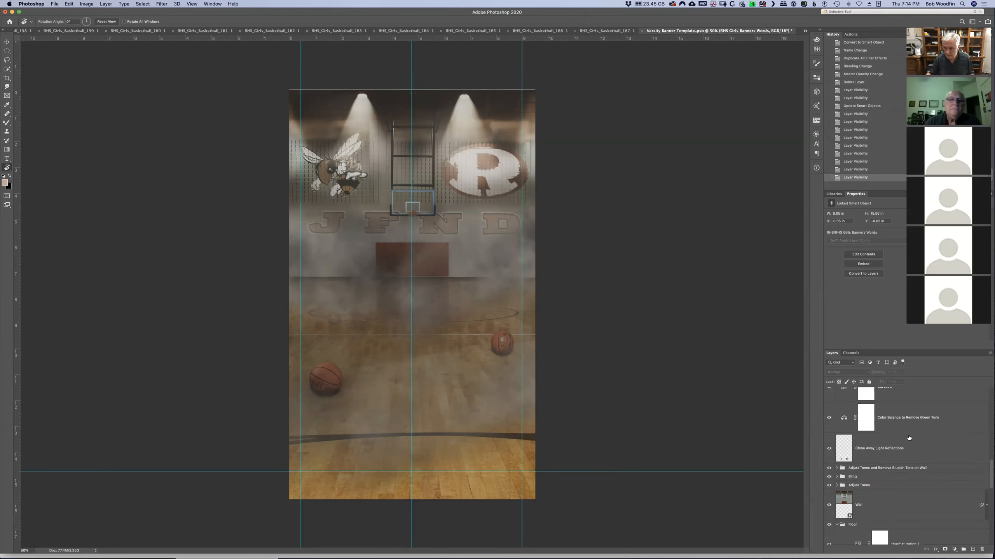
scroll(907, 439, up, 3)
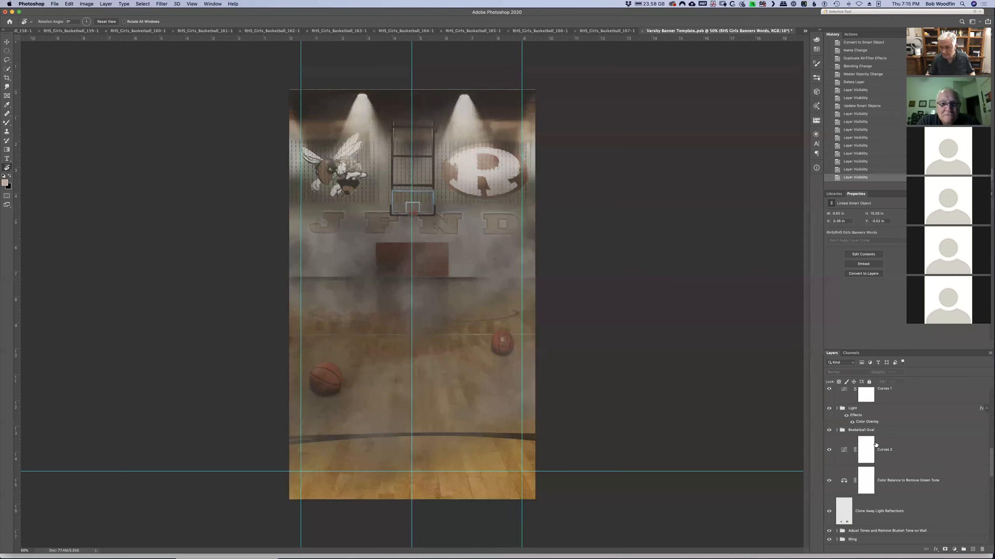
scroll(936, 459, up, 2)
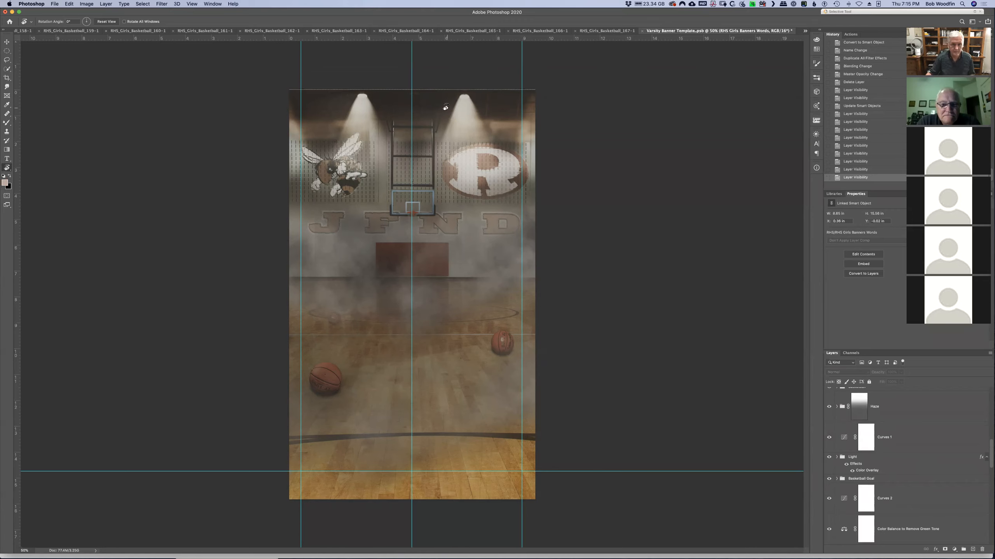
Step: Hide the Light group, the BG Haze layer and the BG Paint spotlight beams
click(829, 458)
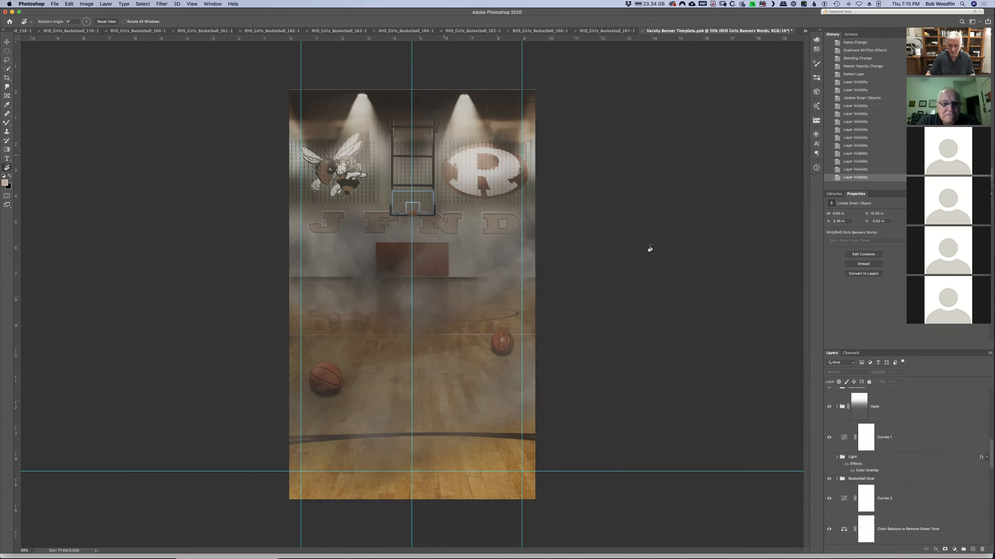
scroll(883, 426, up, 5)
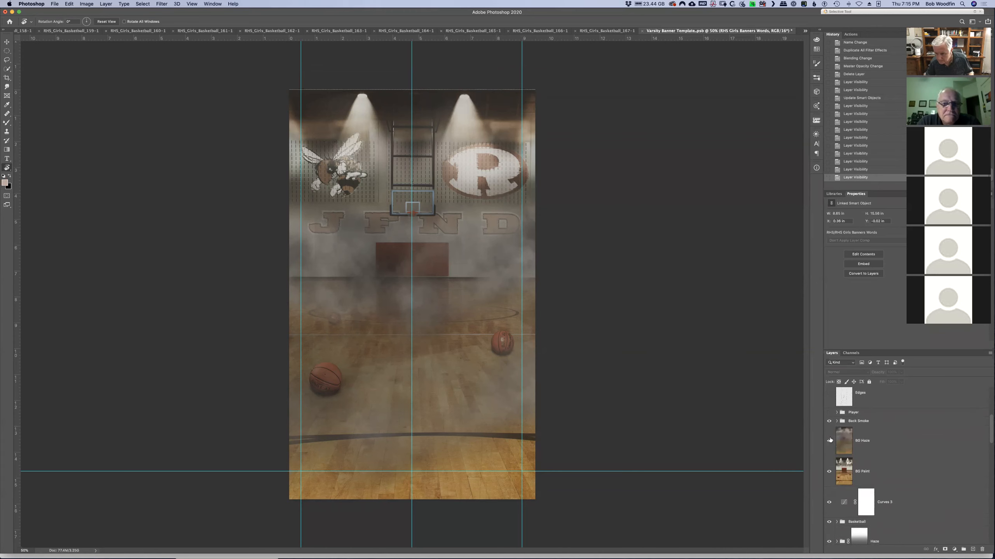
click(829, 441)
click(829, 472)
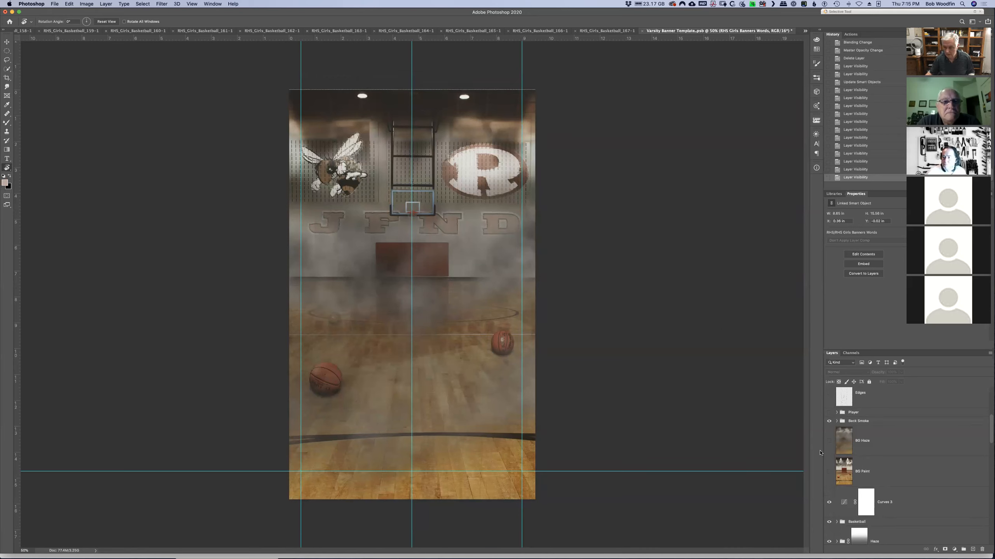
Step: Make the BG Paint spotlight beams and BG Haze layer visible again
click(829, 472)
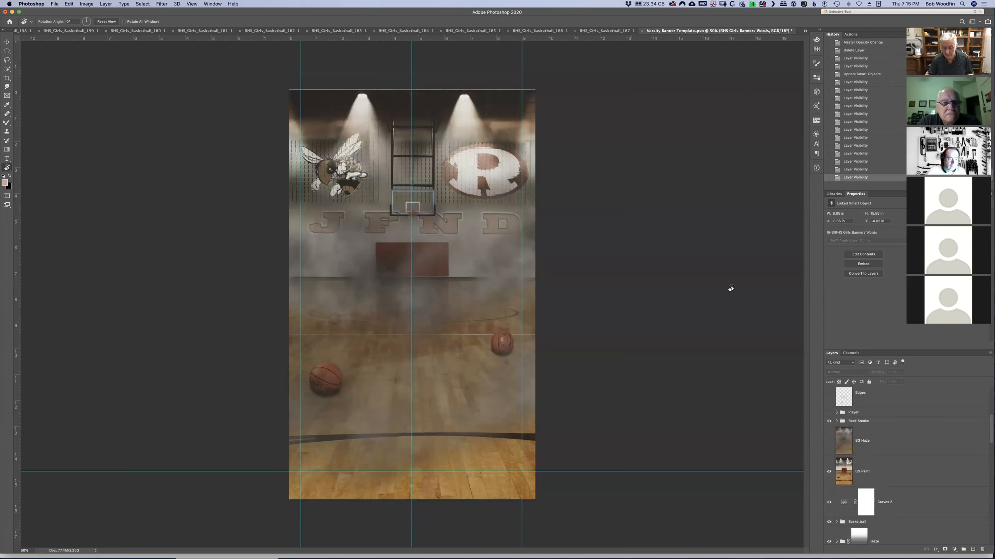
click(829, 441)
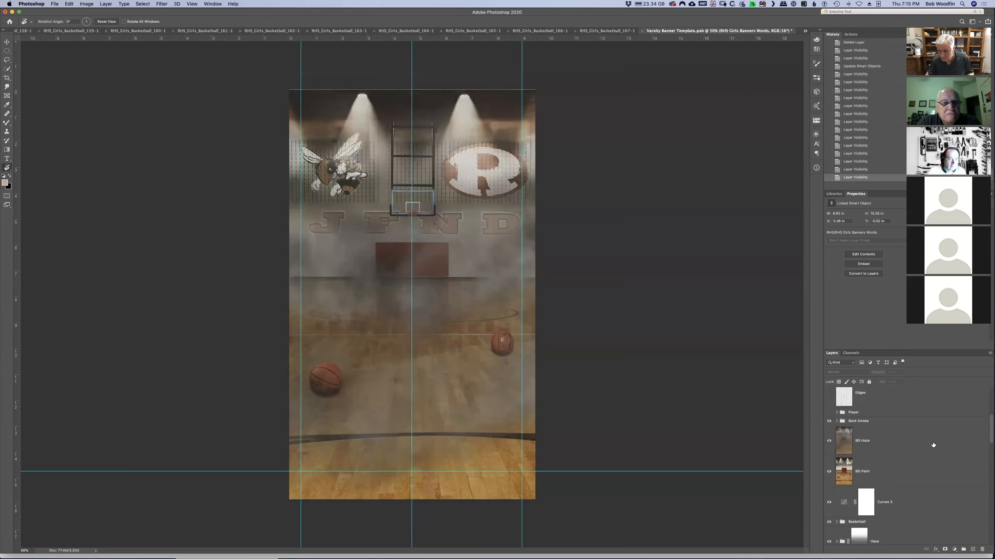
scroll(933, 445, up, 3)
scroll(933, 445, down, 5)
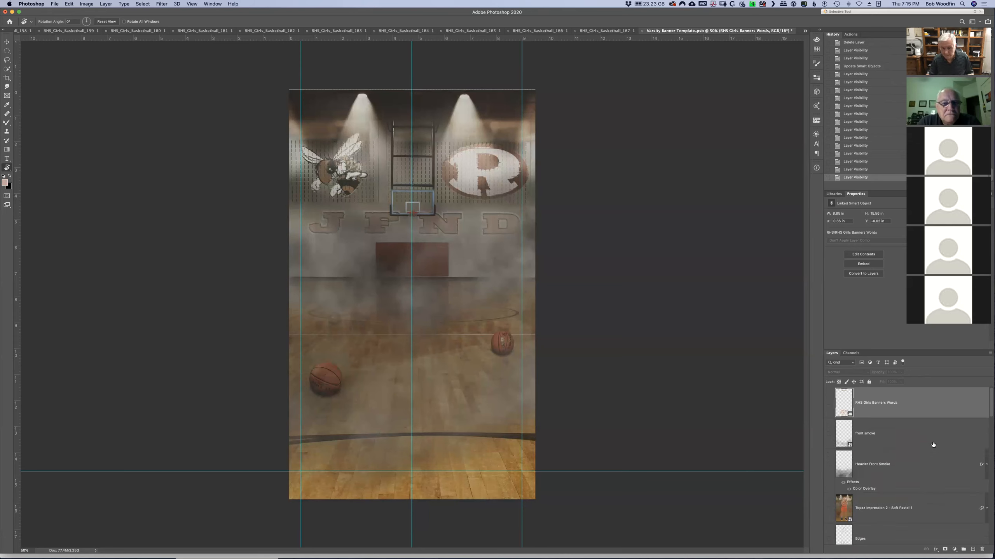
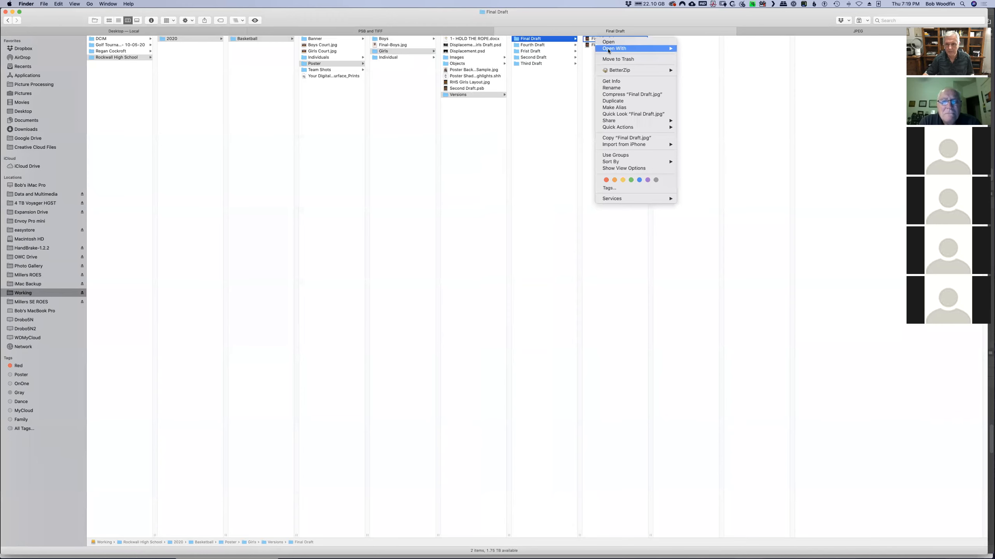
Step: Open Final Draft.jpg in Preview to show the finished Hold The Rope poster, then close it
click(710, 49)
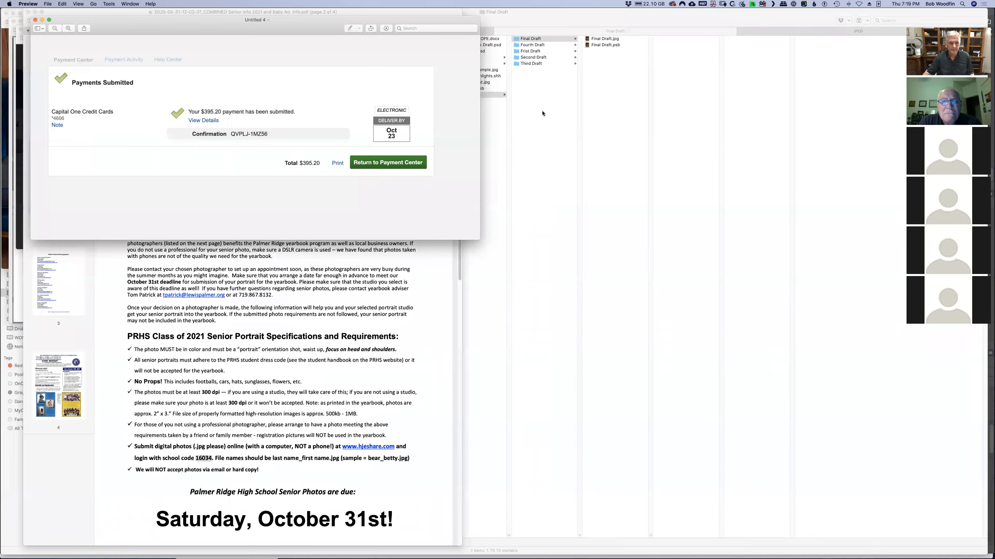
drag(255, 25, 492, 31)
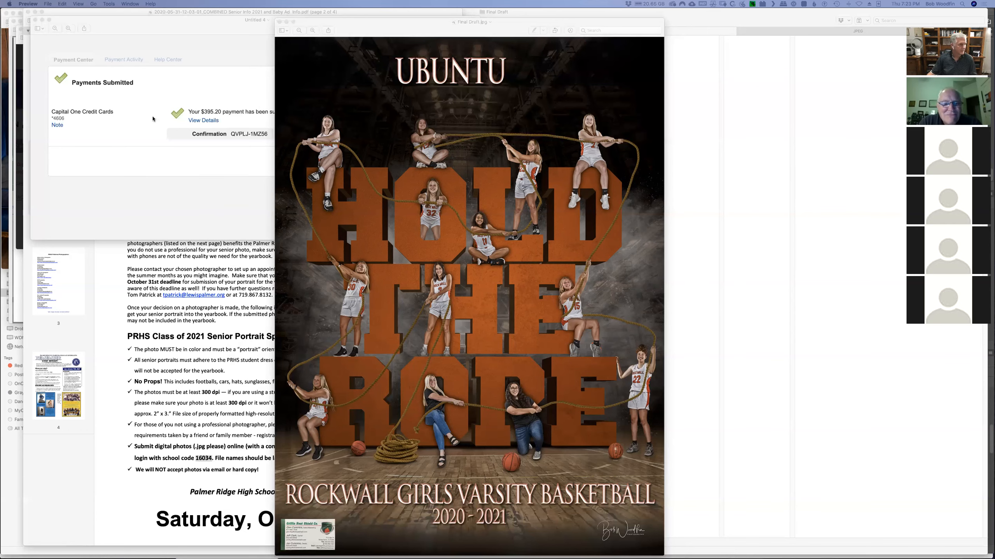
click(279, 22)
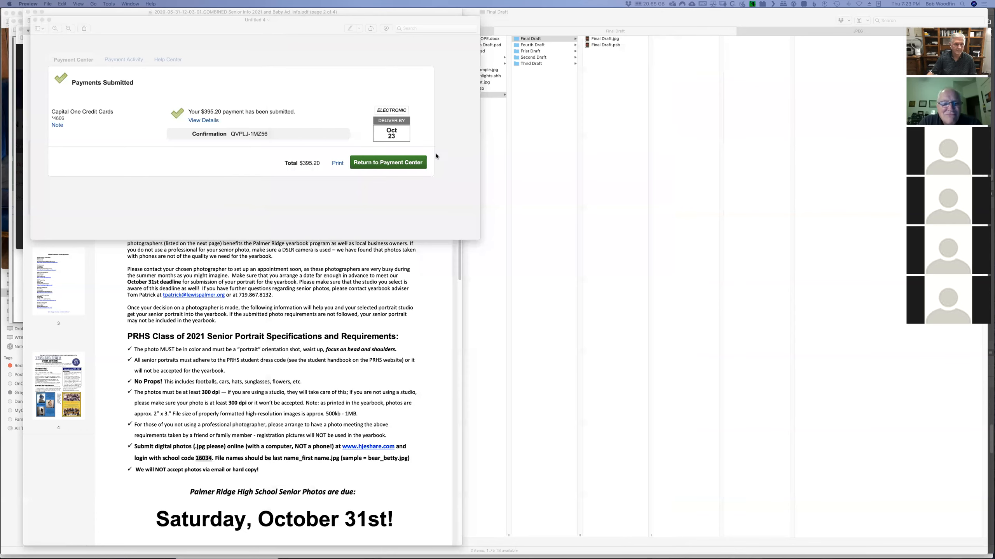
Step: Show the Boys poster folder in Finder and widen its column so the draft file names read fully
key(super+Tab)
key(super+Tab)
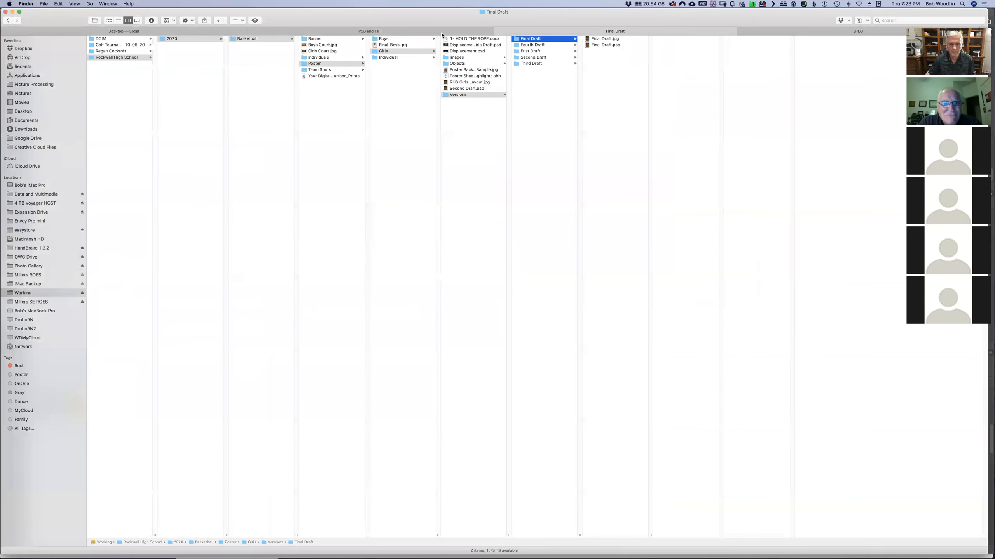
click(379, 39)
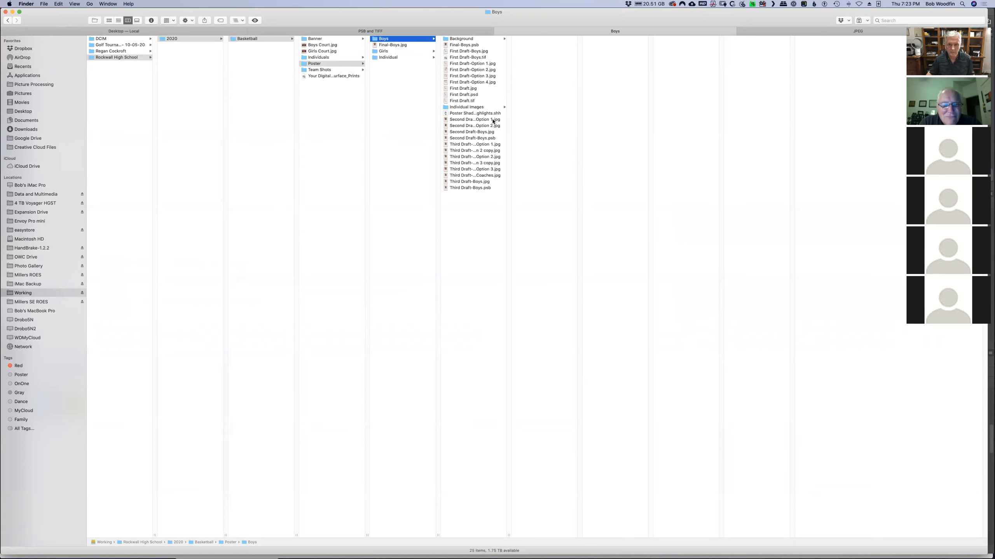
drag(508, 535, 660, 536)
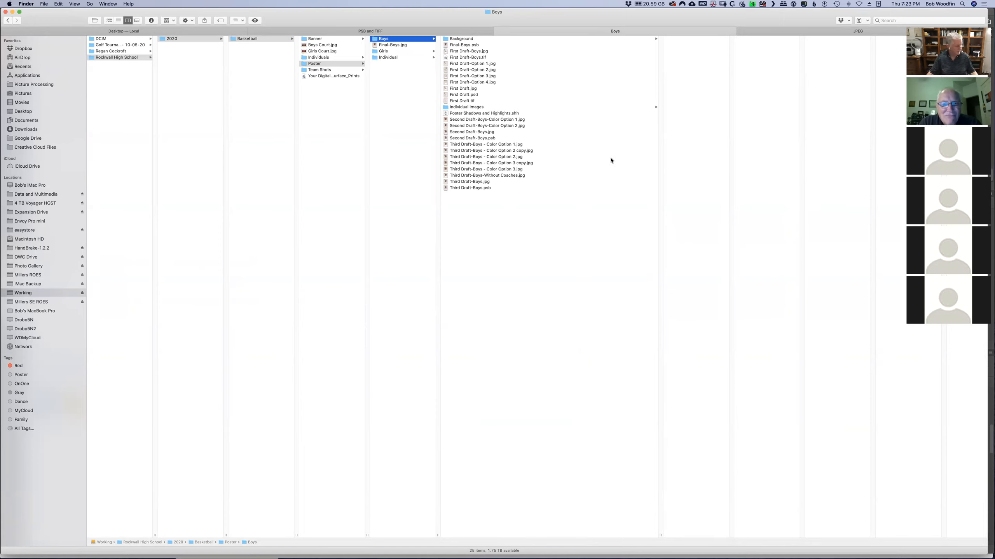
key(super+Tab)
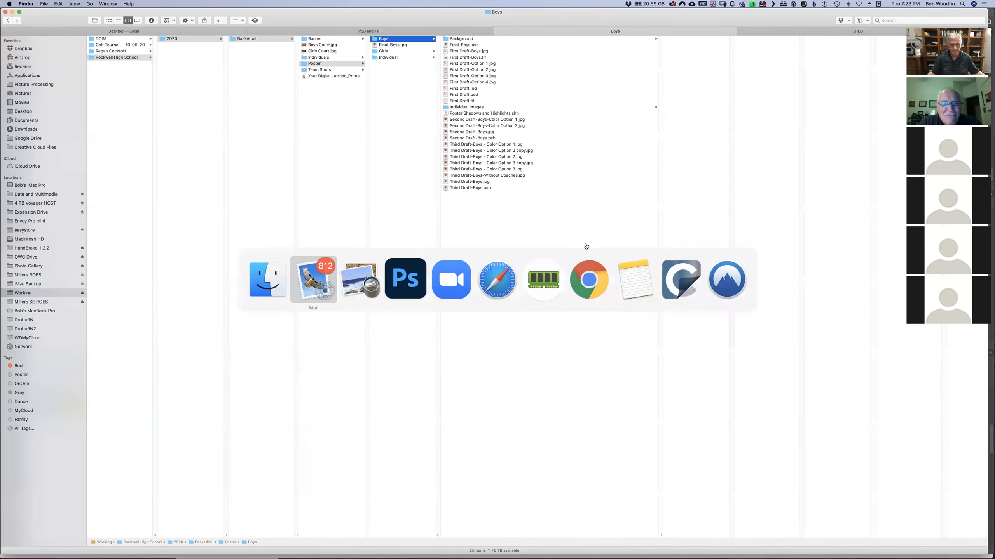
Step: Discard the RHS_Girls_Basketball_167-1 photo with Don't Save and show the 166-1 player photo
key(super+Tab)
key(super+Tab)
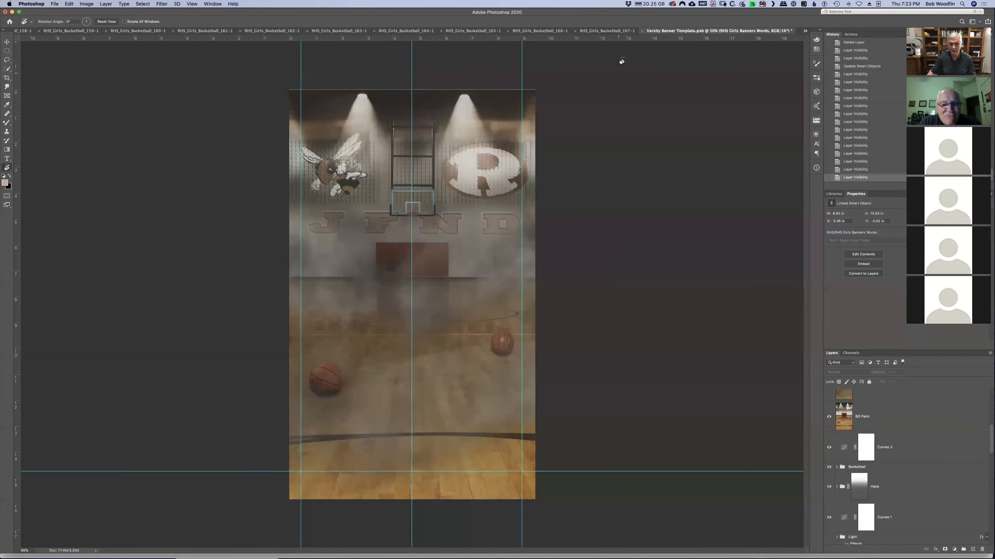
click(604, 31)
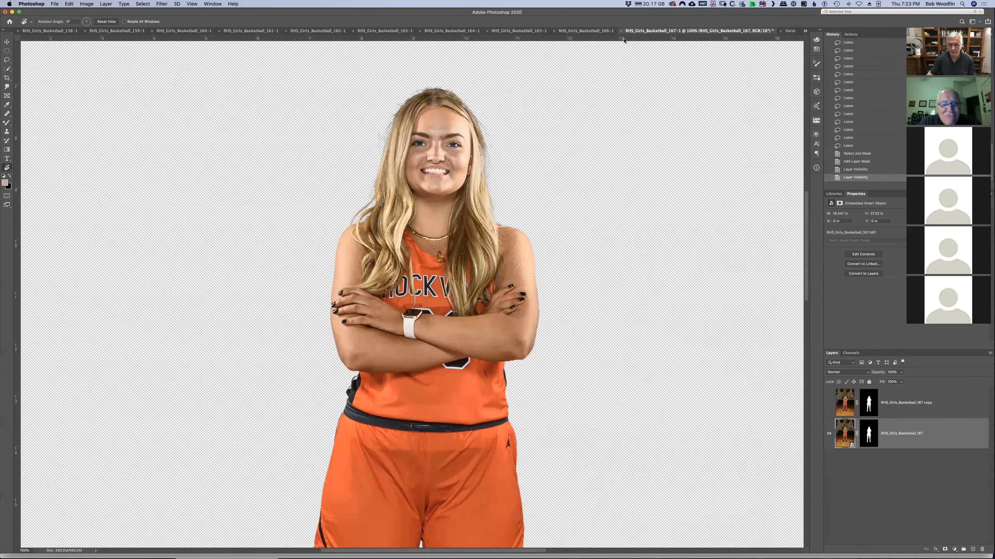
click(621, 31)
key(super+d)
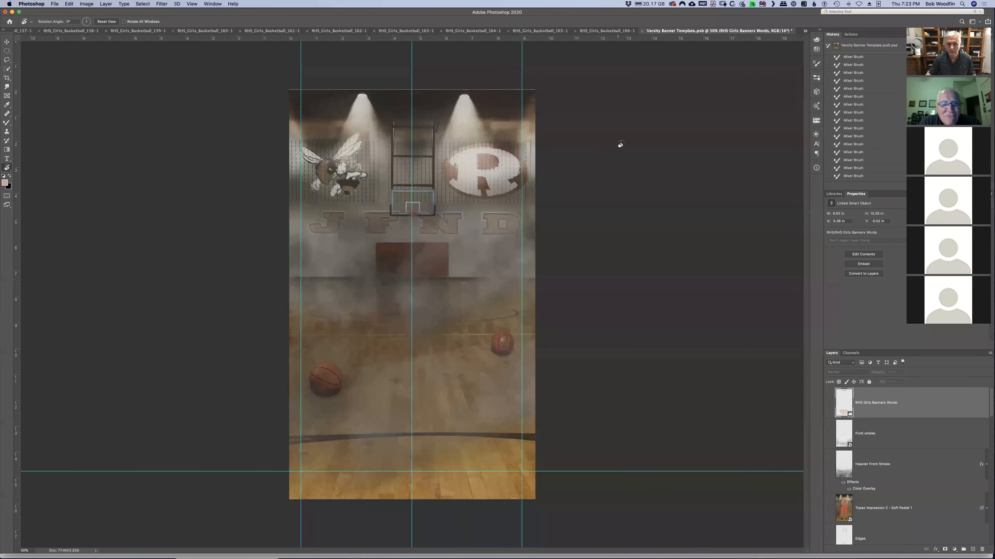
click(603, 31)
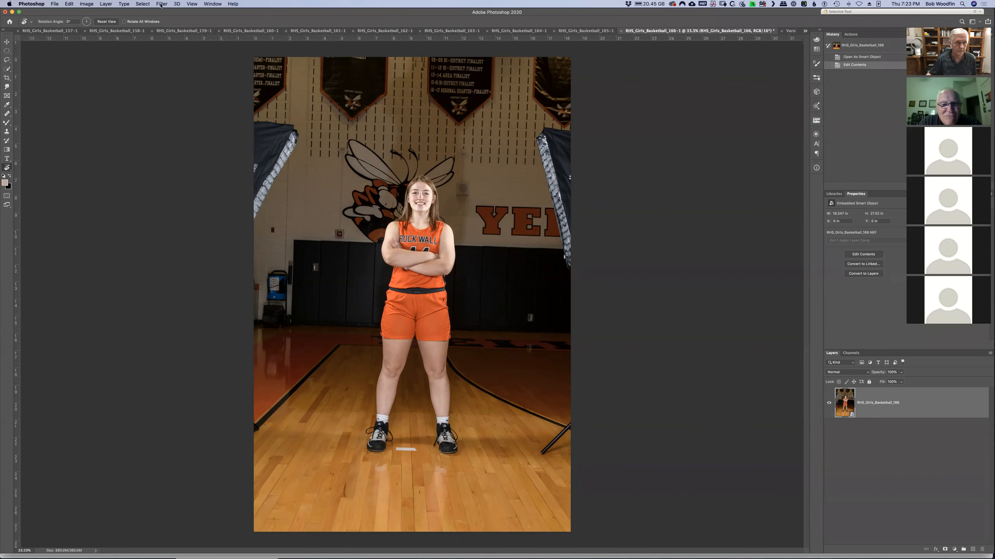
Step: Run Select > Subject on the 166-1 photo and zoom in to check the player's edges
click(143, 4)
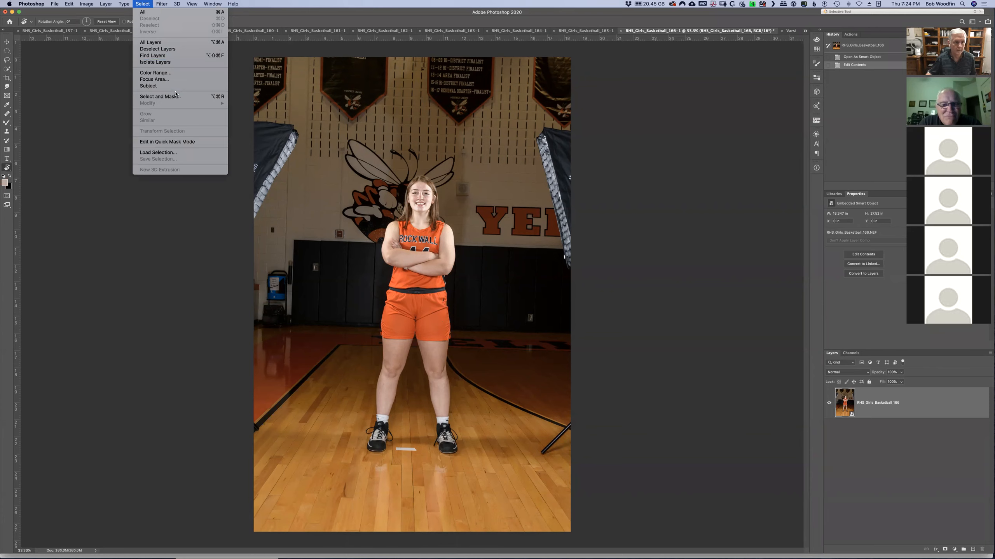
click(147, 87)
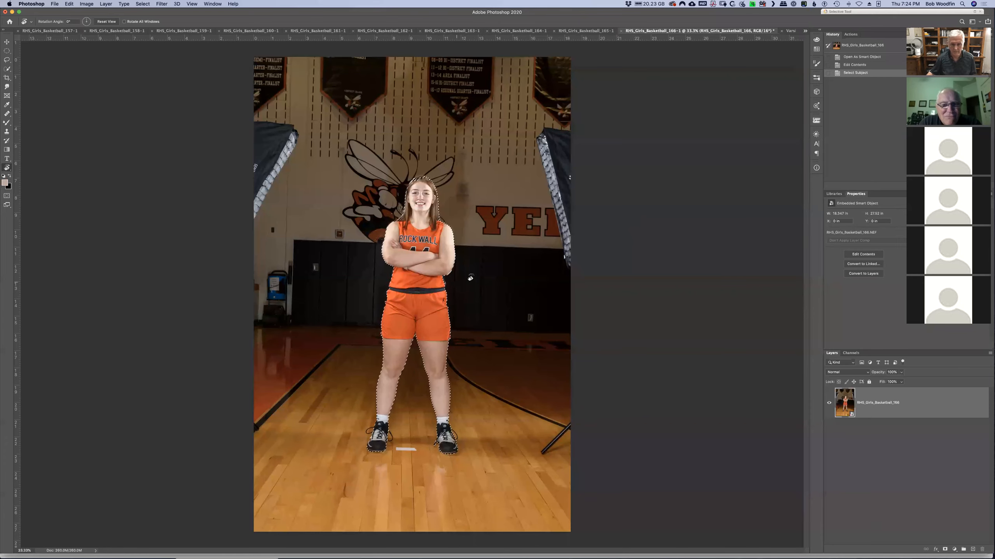
key(super+plus)
key(super+plus)
key(super+plus)
key(super+plus)
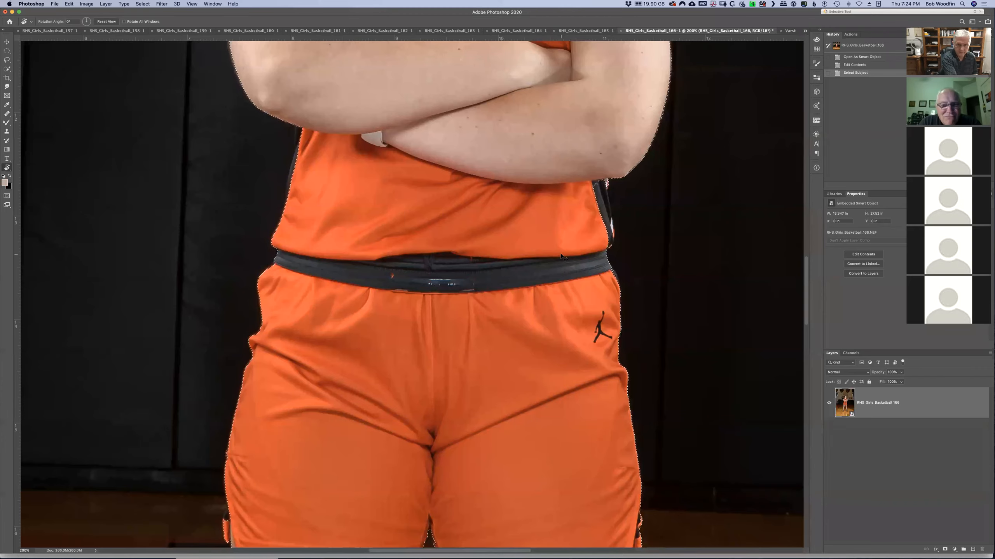
key(super+minus)
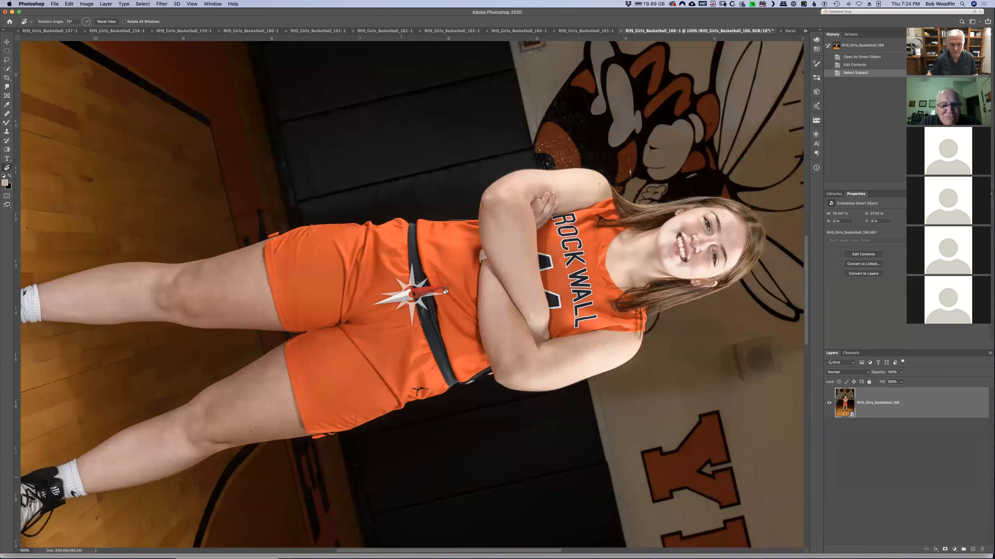
drag(428, 86, 465, 88)
scroll(454, 162, up, 5)
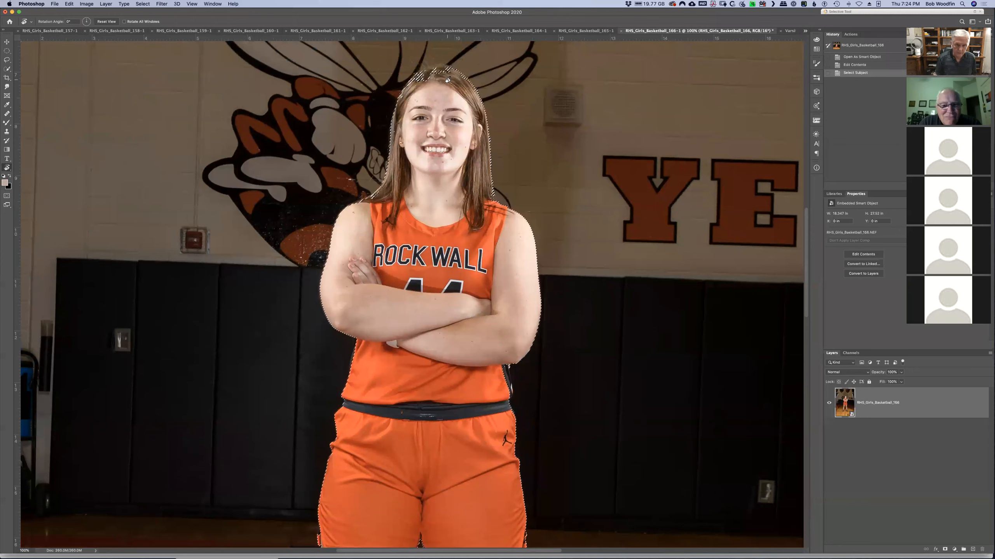
key(l)
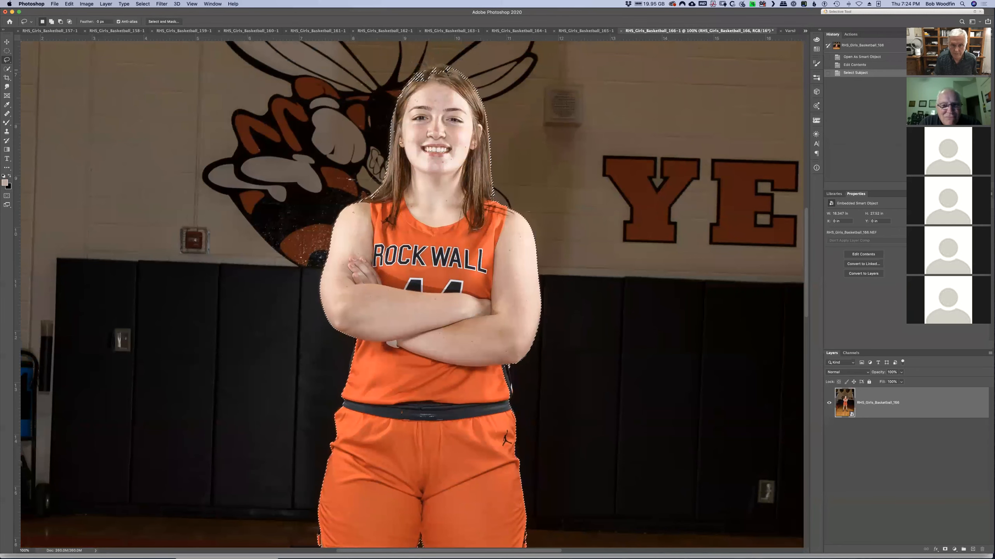
Step: Add the top of the hair, the jersey edge below the arm and a shorts-edge gap to the selection
key(shift)
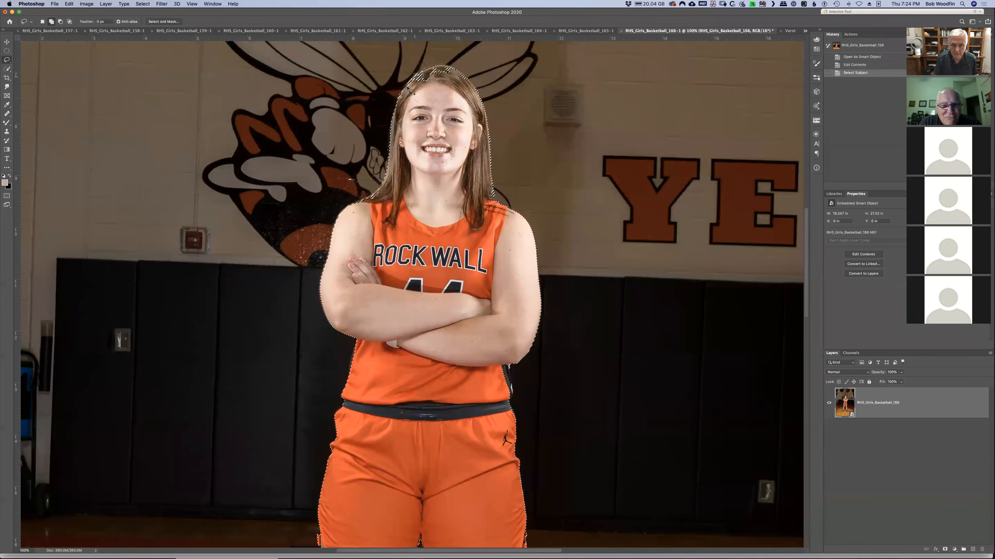
drag(454, 91, 452, 87)
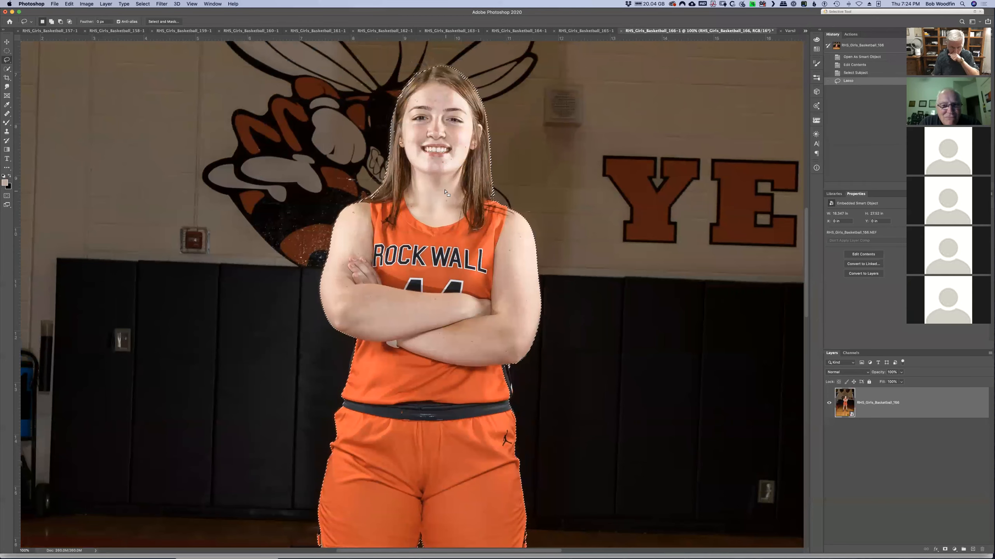
key(super+equal)
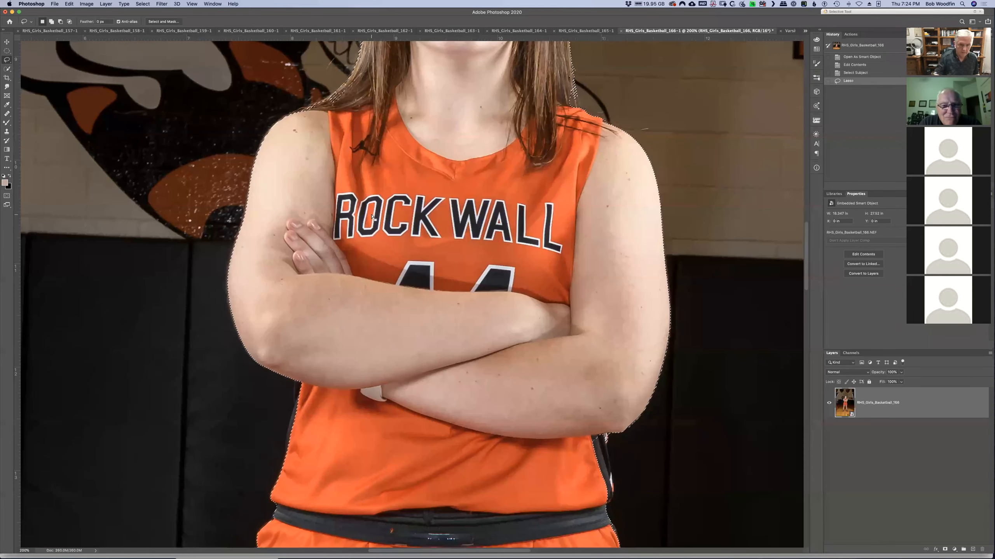
scroll(497, 200, down, 10)
scroll(497, 201, left, 6)
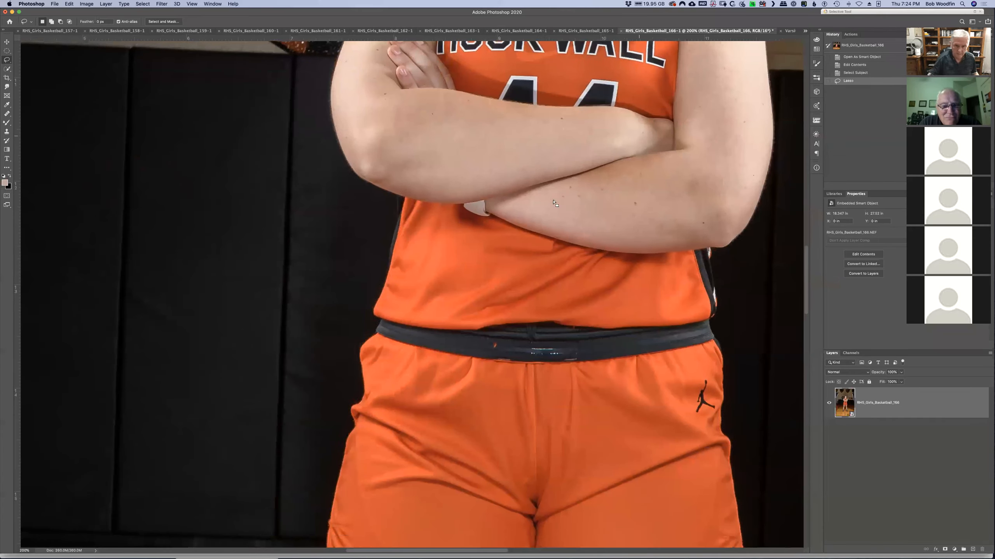
key(r)
drag(613, 109, 682, 334)
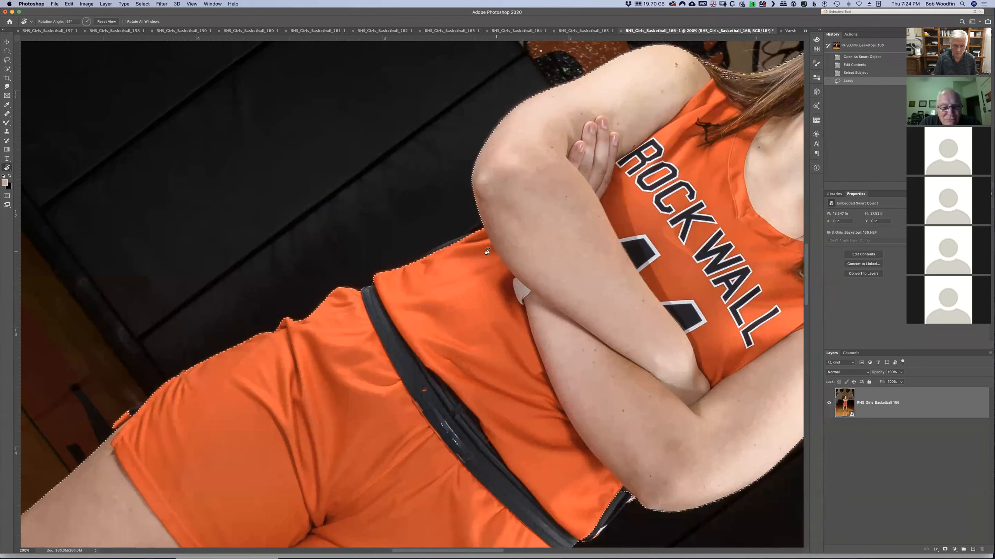
key(l)
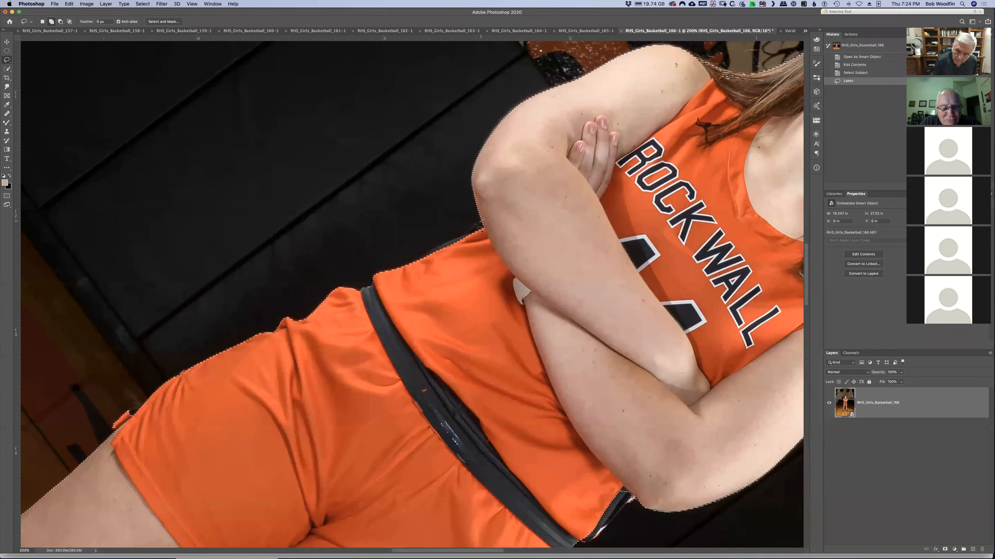
drag(453, 239, 374, 276)
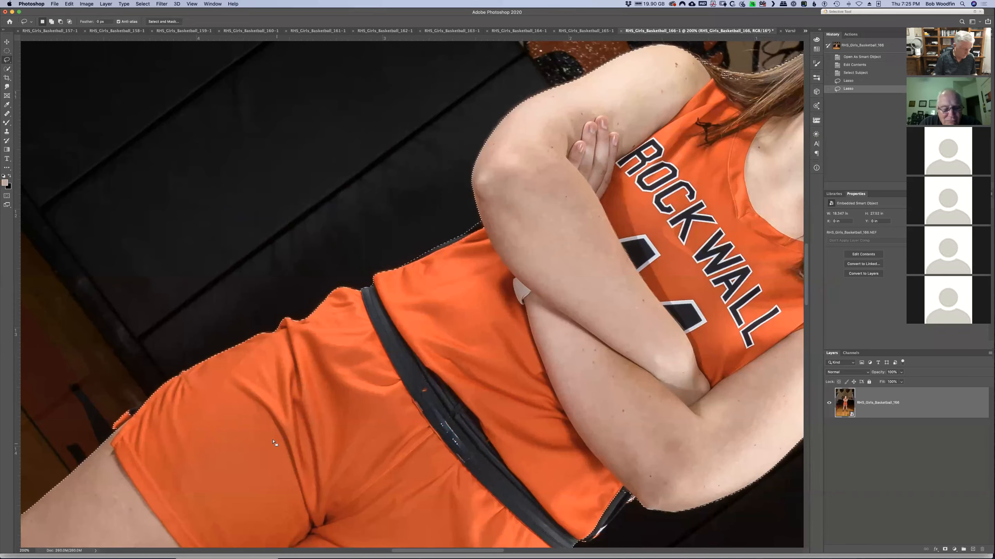
mouse_move(425, 369)
mouse_down()
mouse_move(624, 242)
mouse_move(800, 157)
mouse_move(793, 163)
mouse_up()
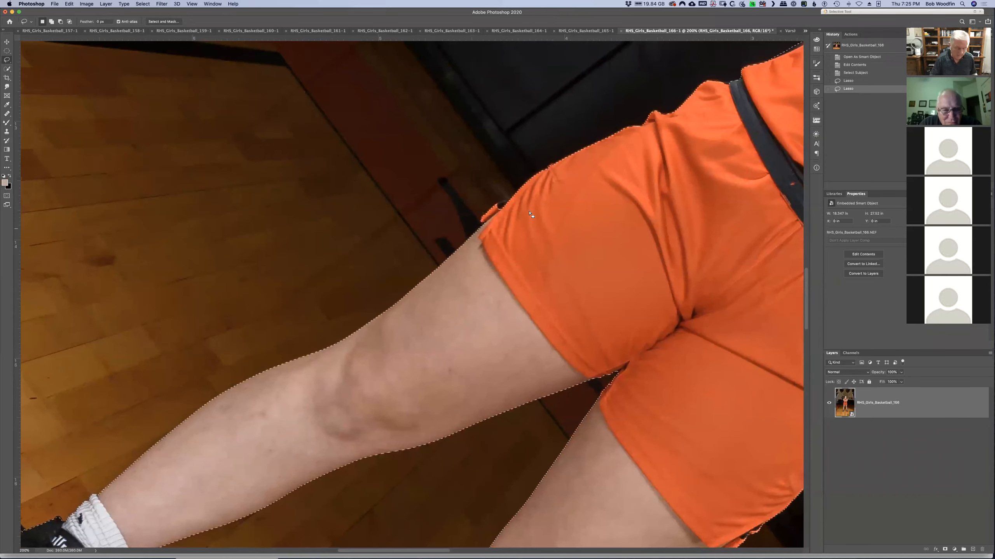
mouse_move(514, 206)
mouse_down()
mouse_move(498, 205)
mouse_move(511, 207)
mouse_up()
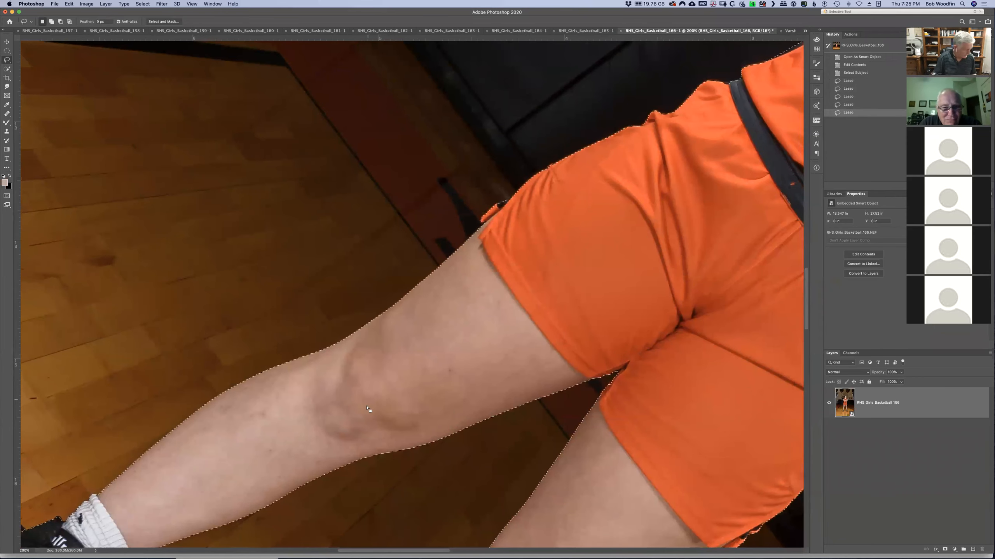
drag(478, 310, 789, 88)
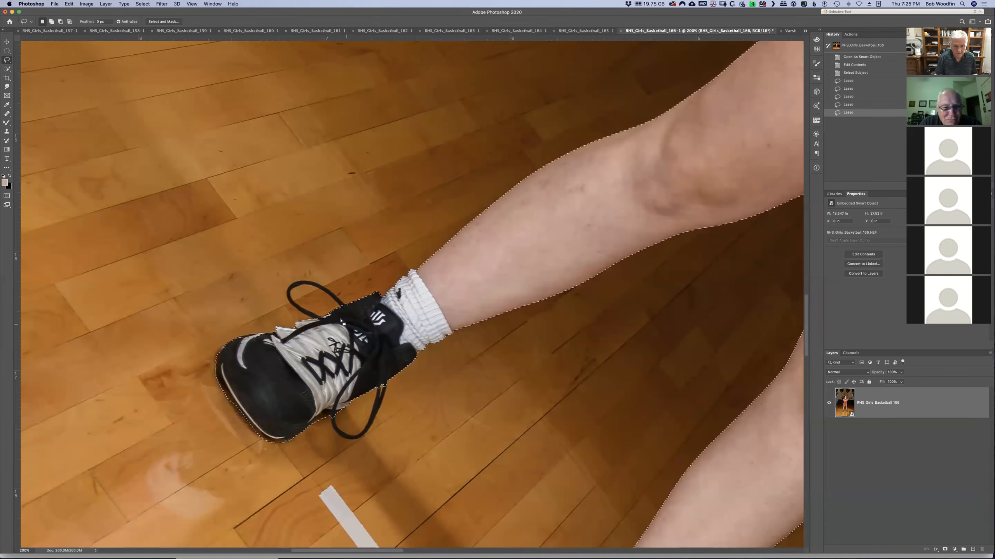
Step: Zoom in on the shoe and add the left lace loop, cutting out the floor inside it
key(r)
mouse_move(626, 174)
mouse_down()
mouse_move(584, 134)
mouse_move(527, 114)
mouse_move(572, 153)
mouse_up()
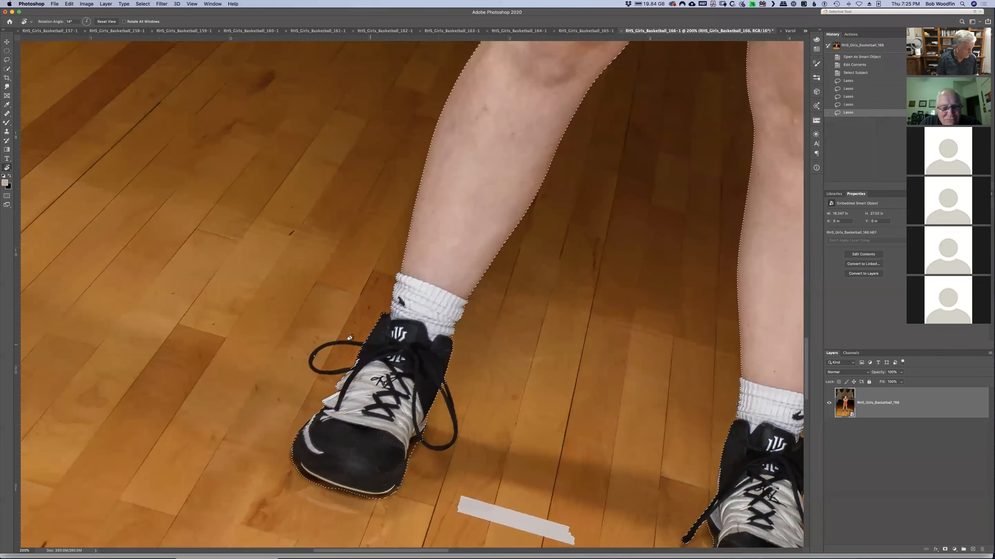
key(l)
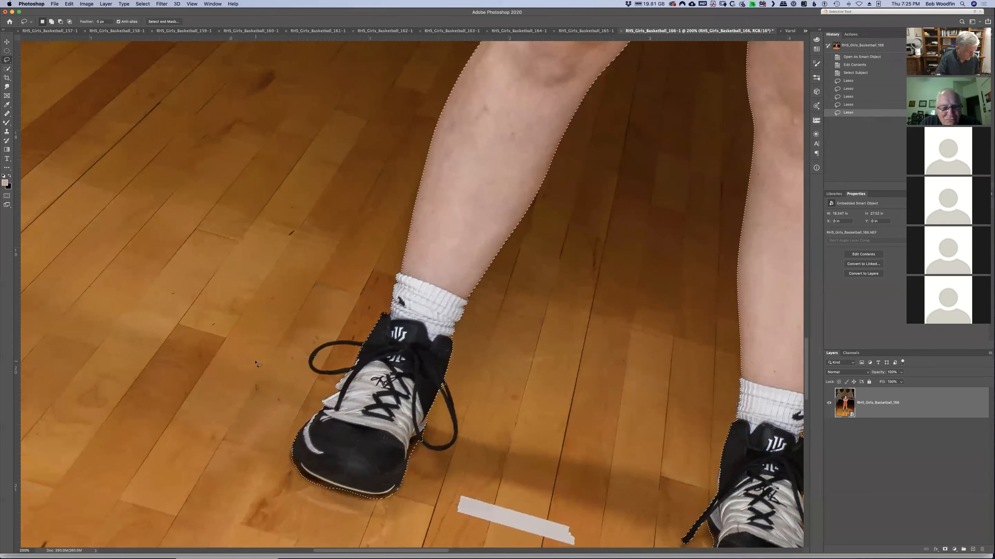
key(super+equal)
key(super+equal)
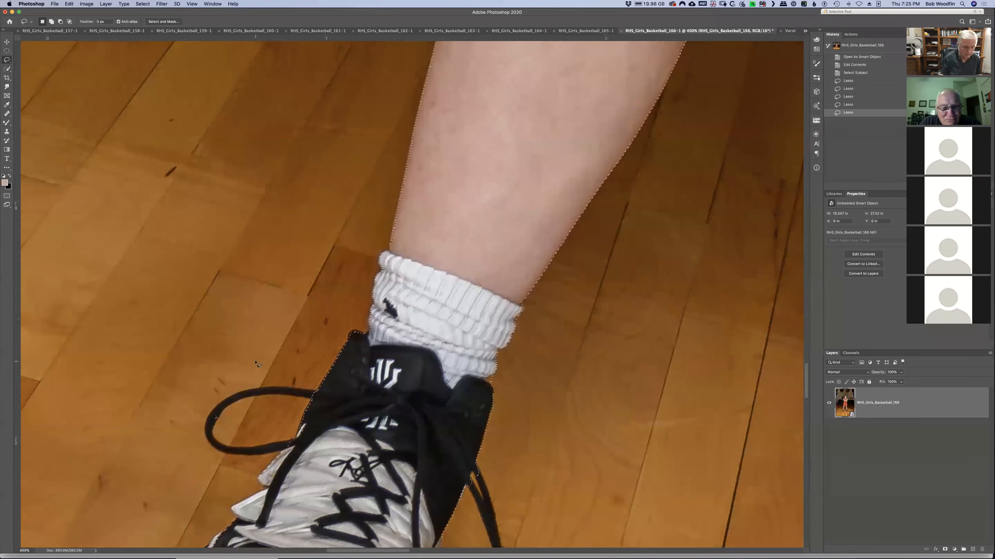
drag(490, 425, 609, 352)
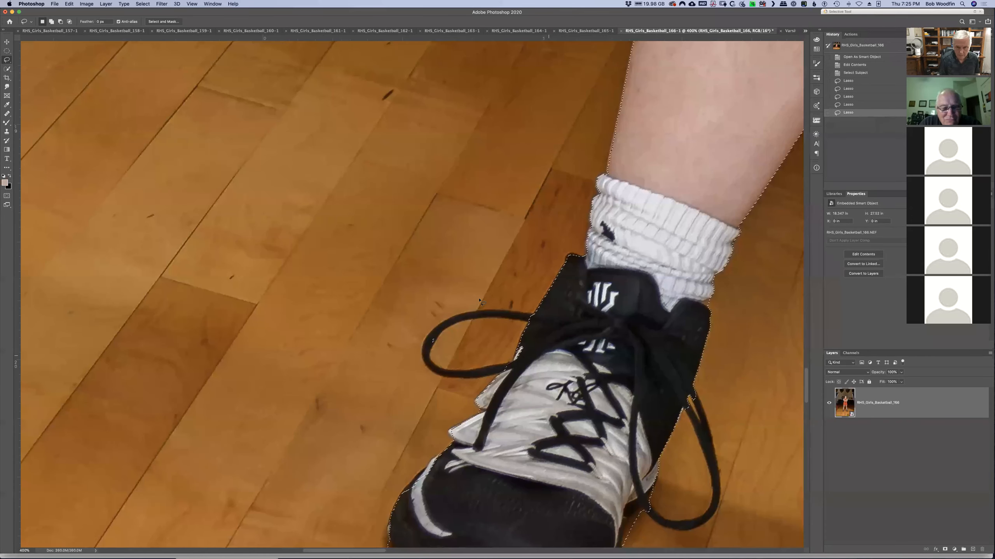
key(r)
drag(624, 225, 576, 139)
key(l)
key(shift)
drag(530, 266, 490, 279)
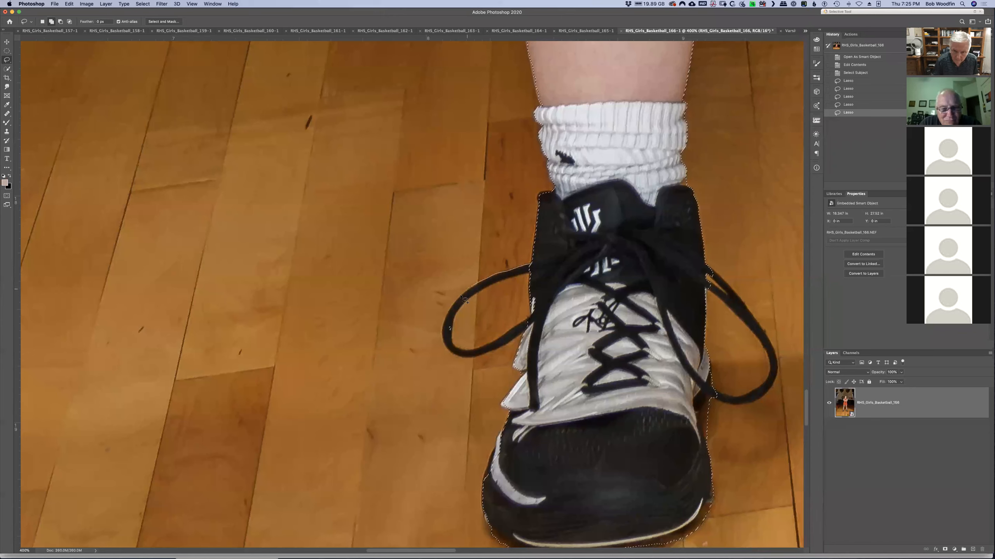
mouse_move(449, 322)
mouse_down()
mouse_move(457, 355)
mouse_move(491, 352)
mouse_move(547, 316)
mouse_move(567, 292)
mouse_up()
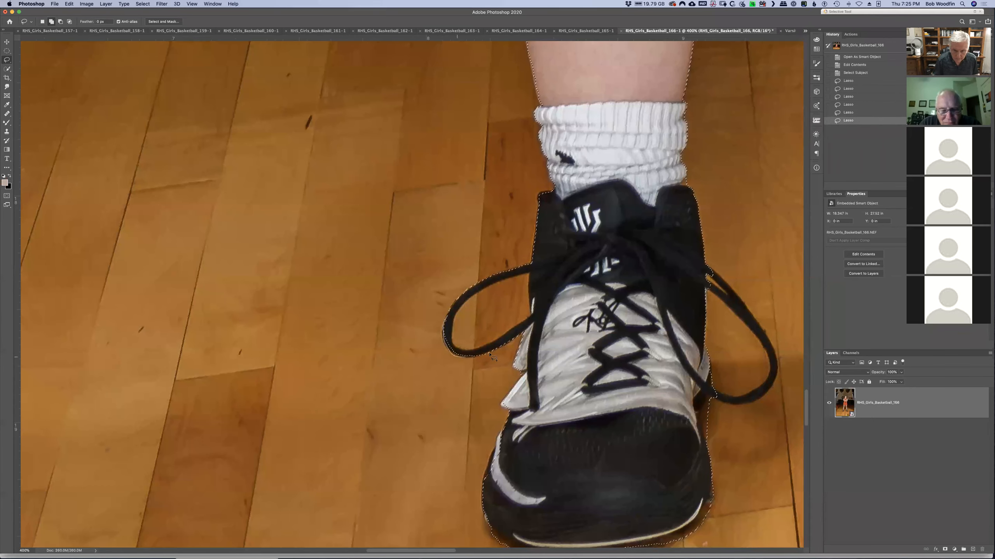
drag(492, 358, 468, 356)
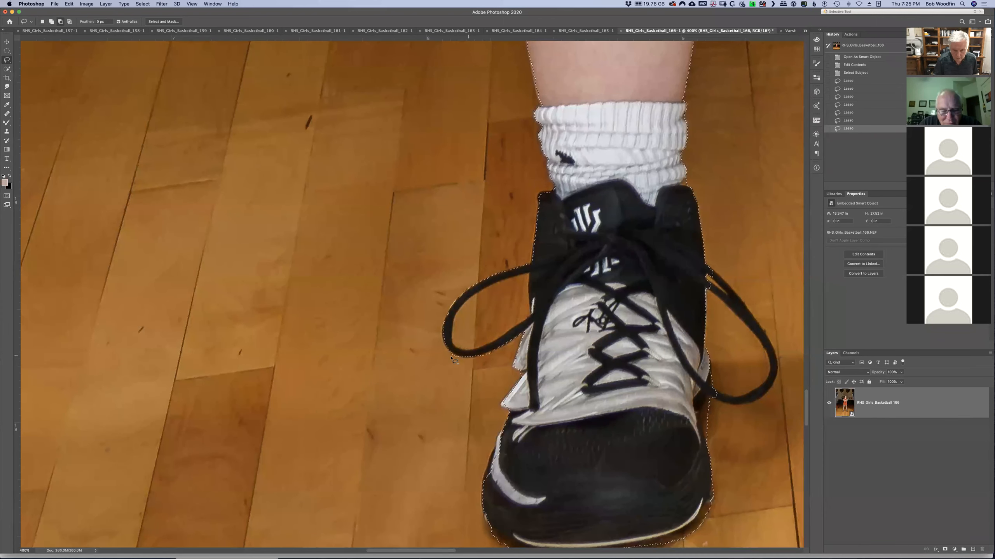
drag(454, 384, 470, 367)
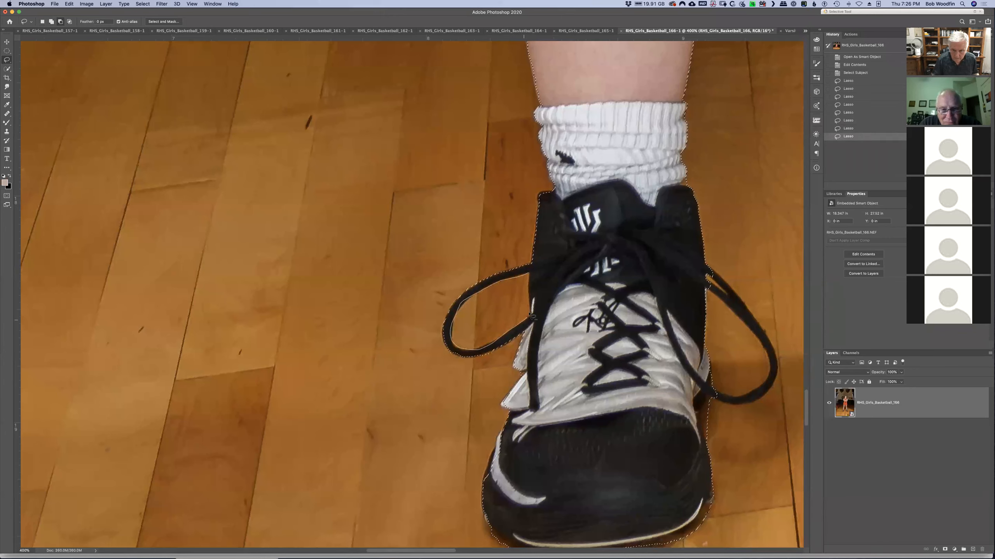
drag(537, 284, 528, 277)
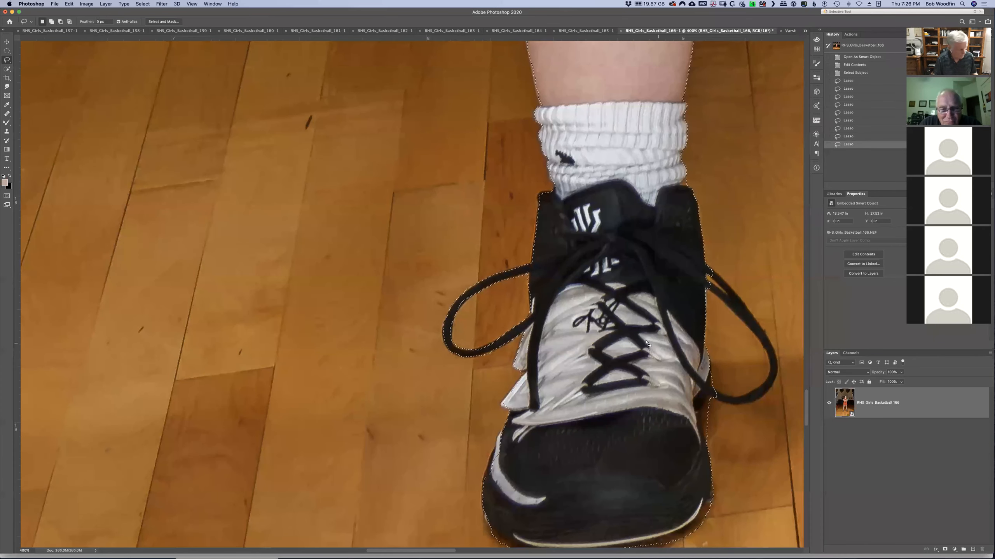
Step: Tighten the selection along the sole, its rear and the shoe's right toe edge
drag(734, 455, 564, 380)
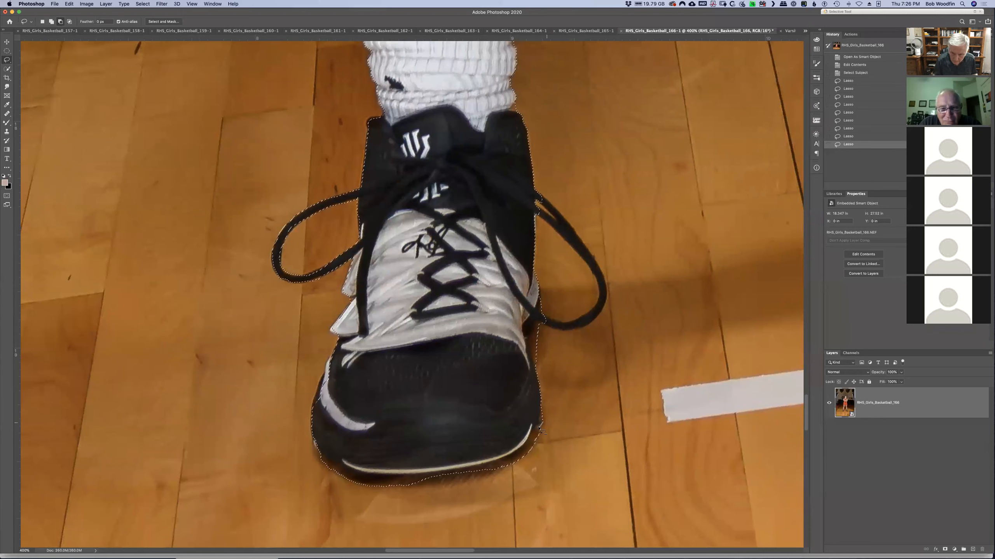
mouse_move(438, 475)
mouse_down()
mouse_move(365, 475)
mouse_move(329, 461)
mouse_up()
drag(315, 495, 313, 447)
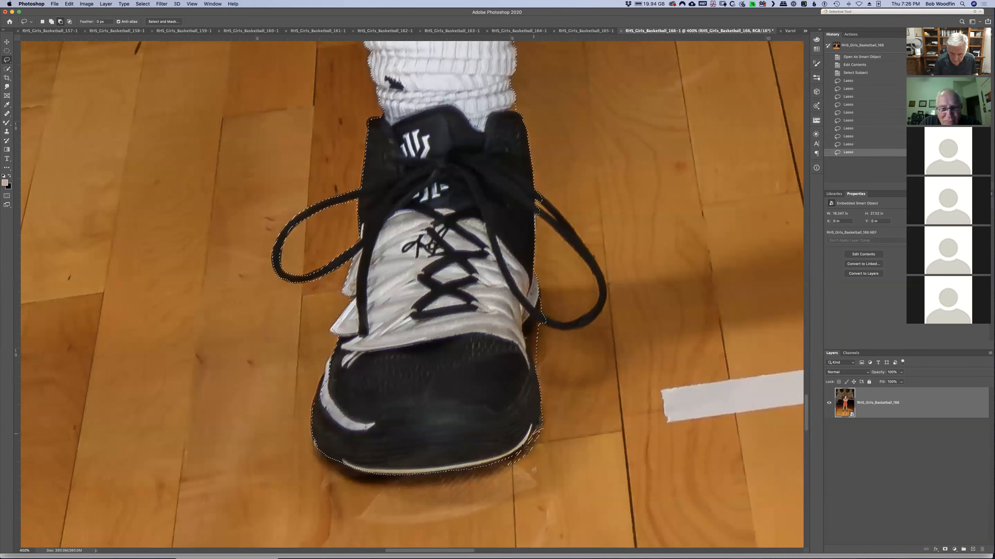
mouse_move(504, 478)
mouse_down()
mouse_move(538, 431)
mouse_move(525, 466)
mouse_up()
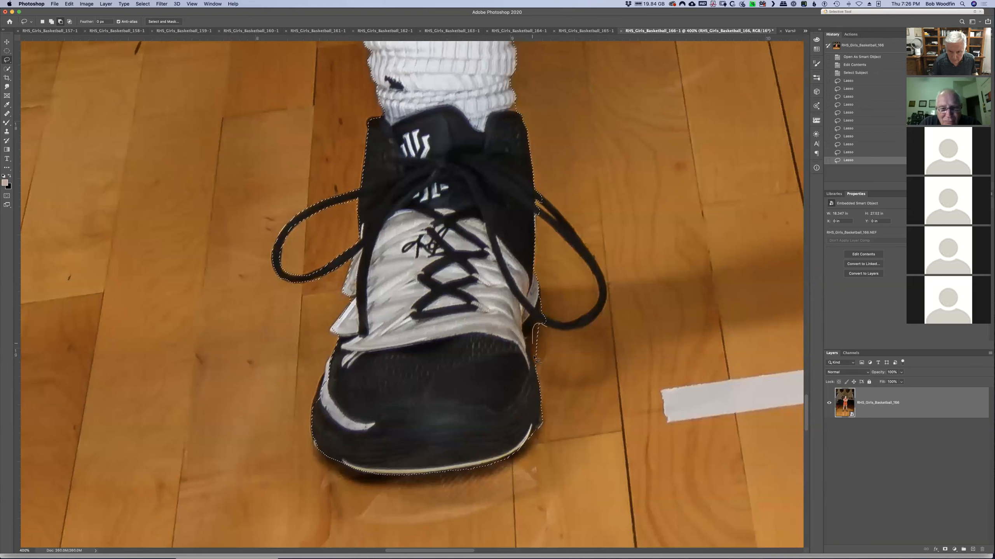
drag(535, 360, 537, 356)
drag(591, 374, 566, 321)
Step: Rotate the view about 75 degrees and add the upper shoelace loop to the selection
key(r)
drag(623, 274, 313, 109)
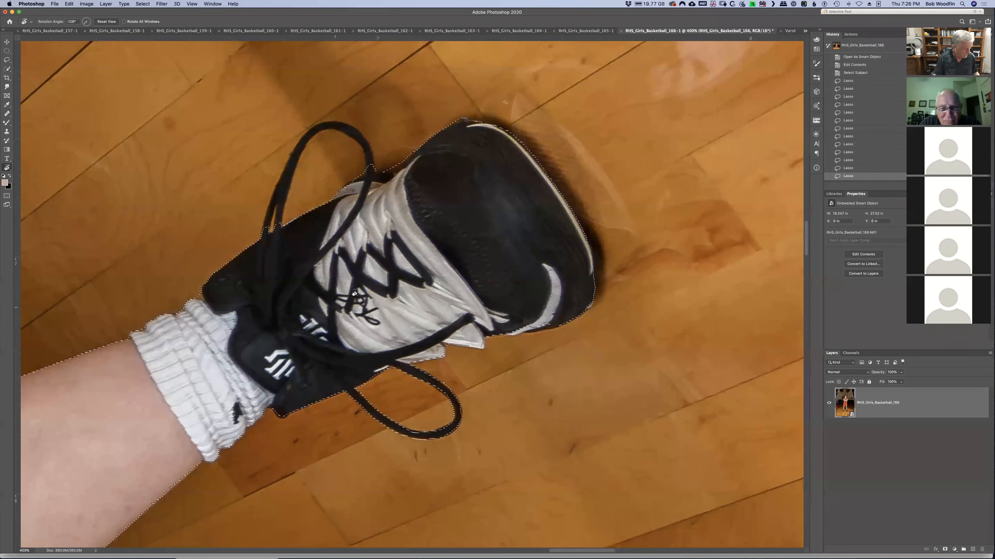
drag(408, 329, 590, 401)
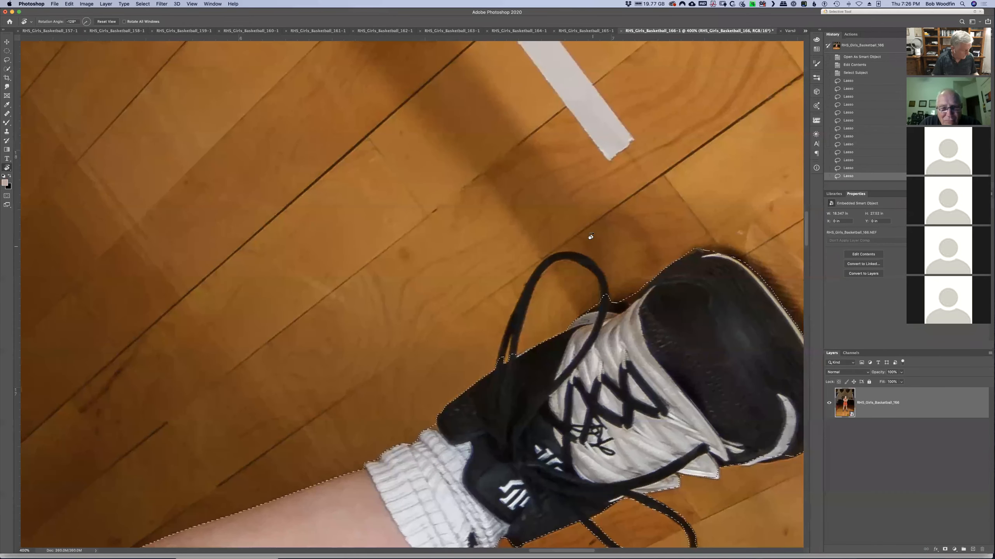
key(l)
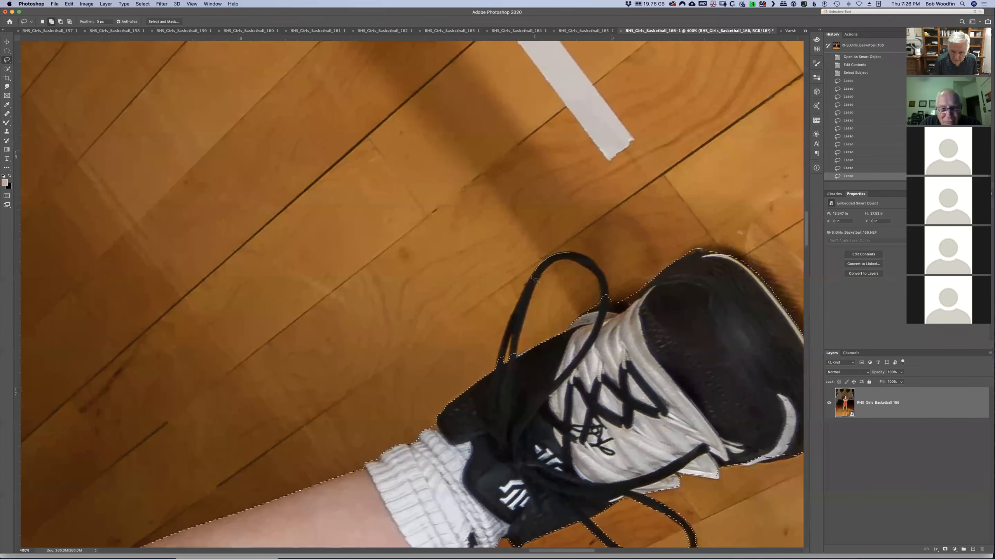
mouse_move(517, 312)
mouse_down()
mouse_move(501, 352)
mouse_move(516, 379)
mouse_move(572, 363)
mouse_move(611, 317)
mouse_up()
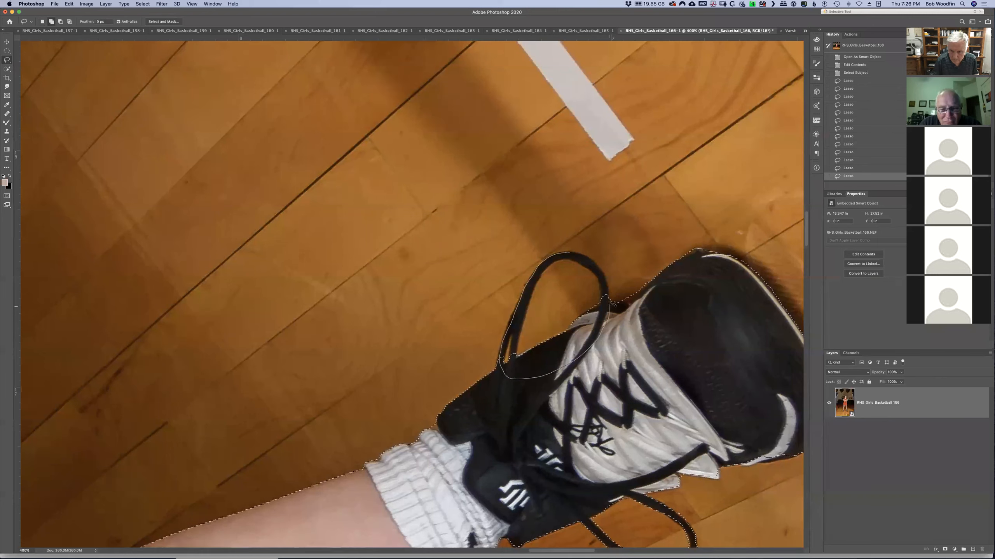
drag(588, 260, 562, 256)
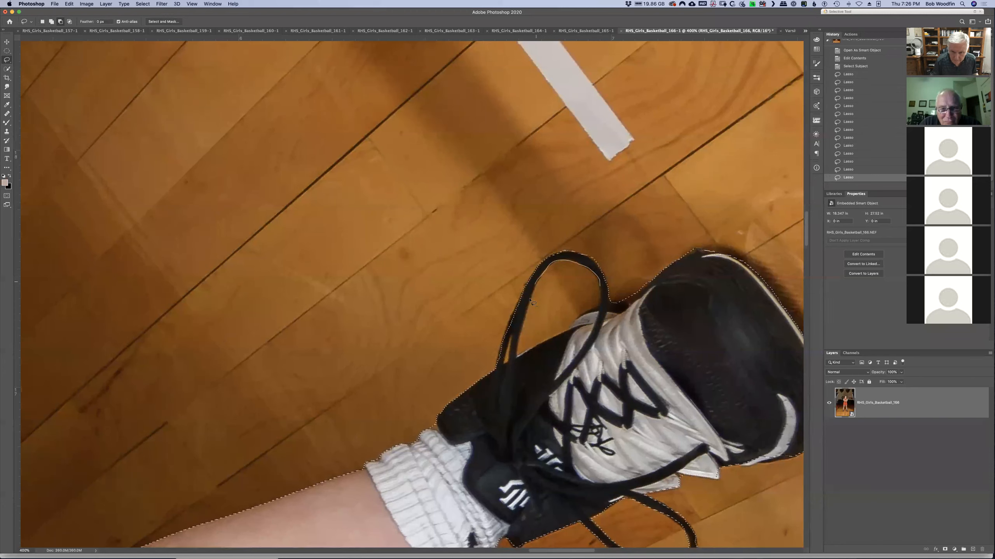
Step: Cut the floor out of the lace loop and refine the edge near the shoe's top
drag(521, 357, 569, 331)
drag(603, 299, 597, 282)
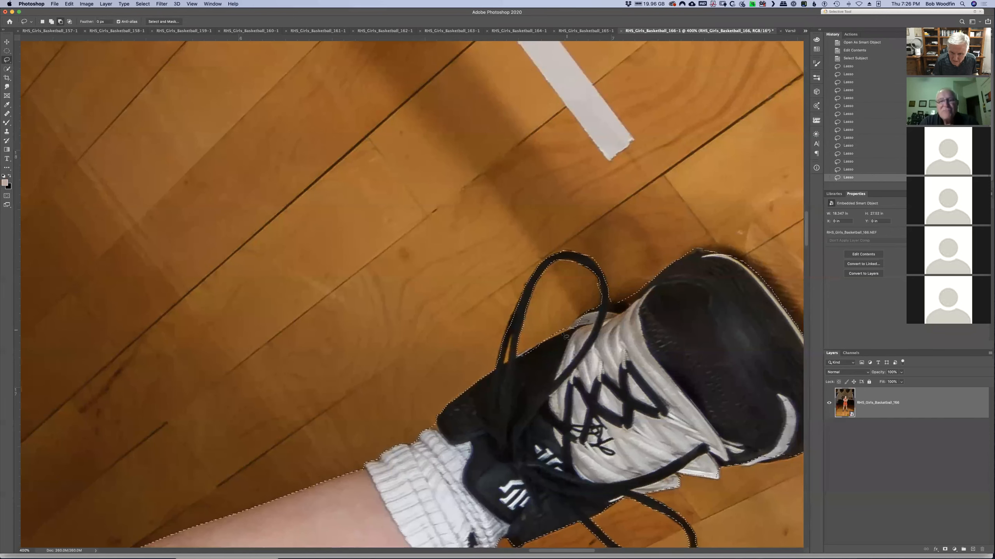
drag(539, 346, 568, 331)
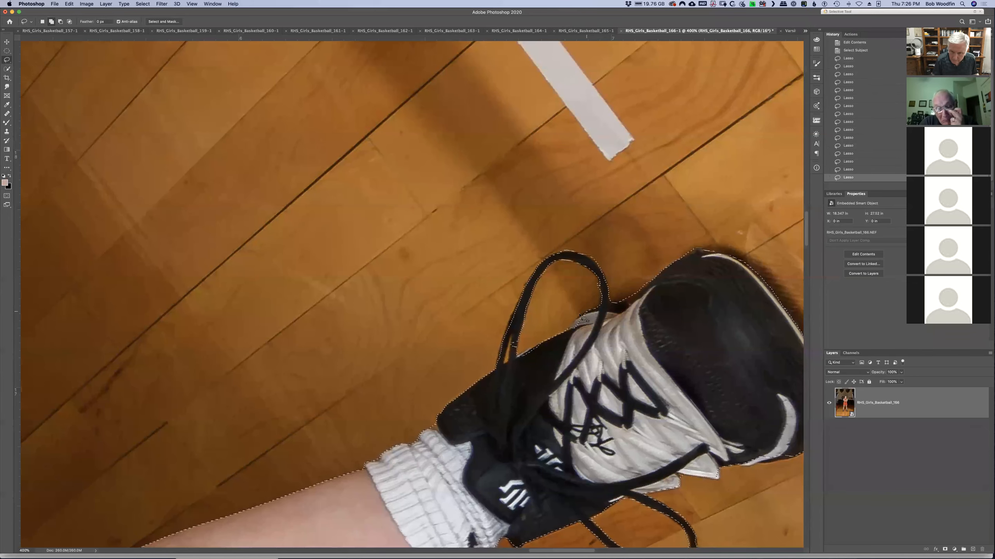
drag(574, 333, 517, 346)
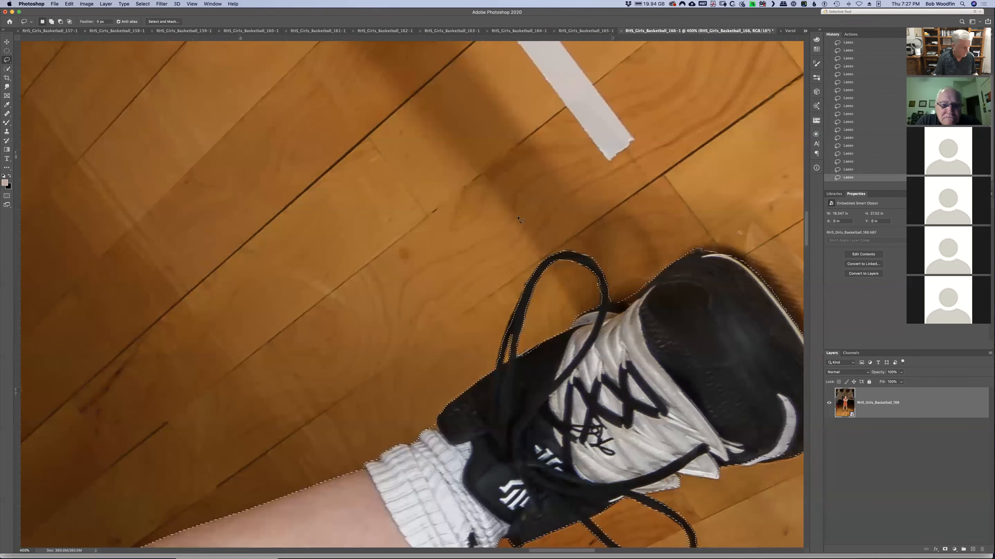
drag(533, 157, 447, 531)
drag(508, 359, 688, 514)
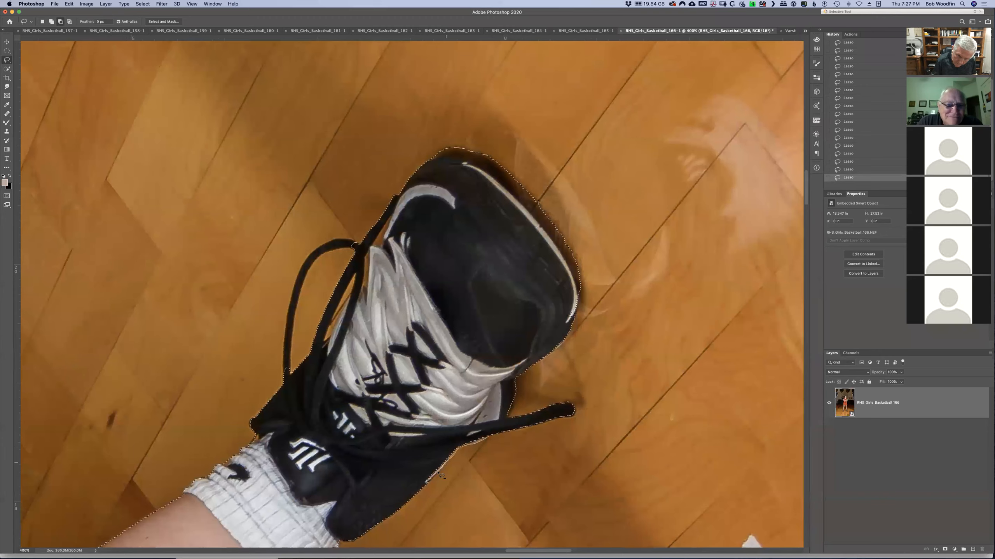
Step: Add the shoe's pale lower edge to the selection, undoing a mistaken notch first
mouse_move(425, 484)
mouse_down()
mouse_move(433, 464)
mouse_move(456, 453)
mouse_up()
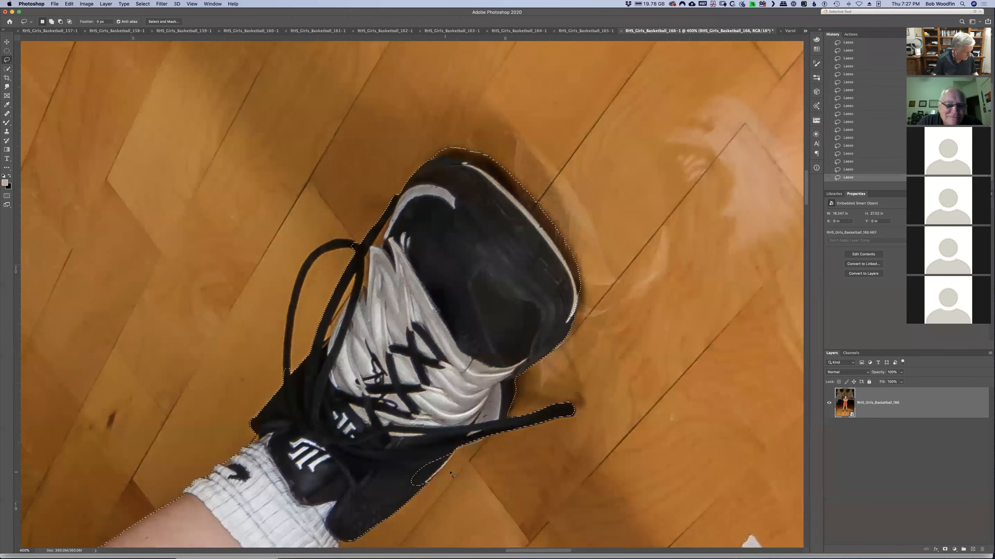
key(super+z)
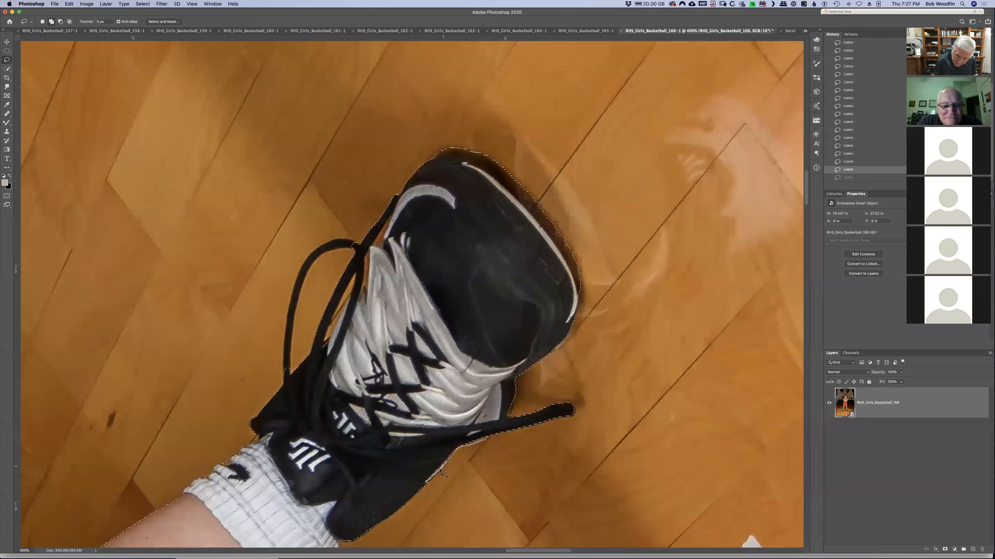
mouse_move(431, 479)
mouse_down()
mouse_move(438, 459)
mouse_move(485, 438)
mouse_up()
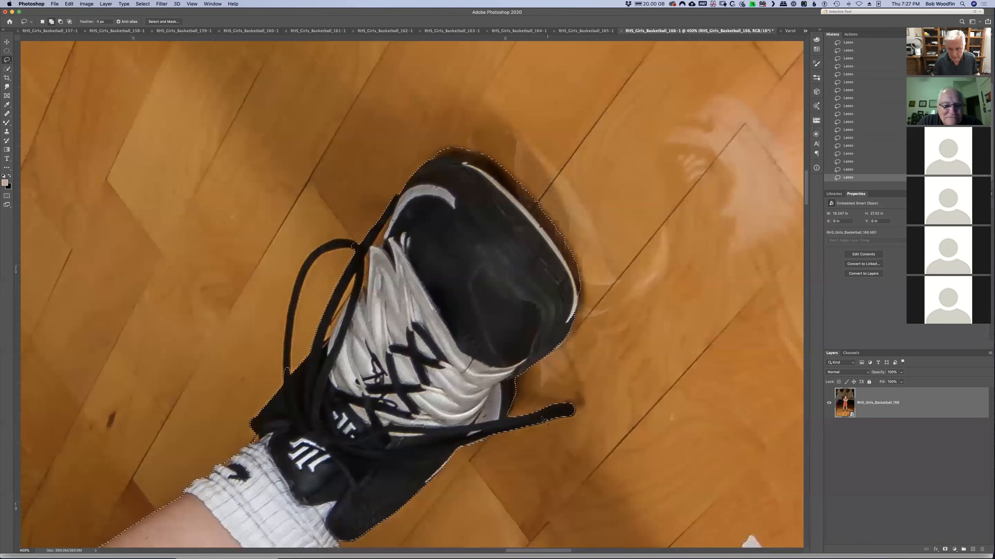
Step: Rotate the view to the toe and trim the selection so the floor shadow is excluded
key(r)
drag(682, 415, 386, 523)
drag(612, 443, 594, 268)
drag(701, 244, 695, 292)
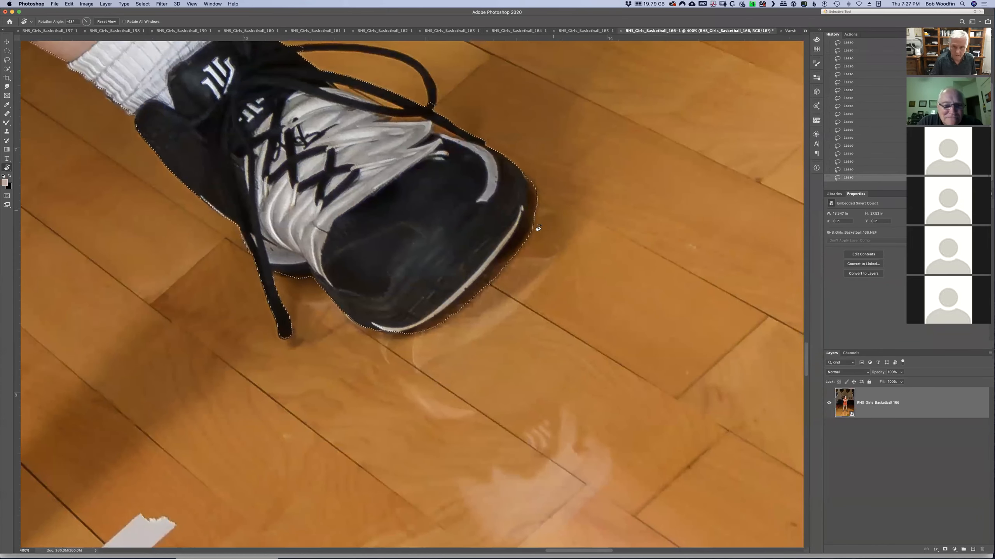
key(l)
drag(545, 196, 524, 219)
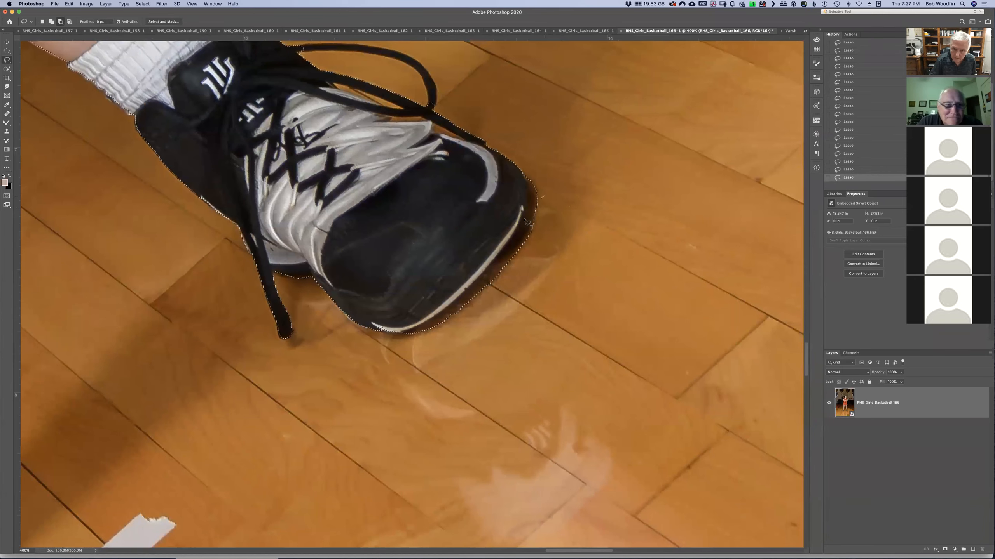
mouse_move(481, 281)
mouse_down()
mouse_move(395, 343)
mouse_move(490, 346)
mouse_move(564, 224)
mouse_move(551, 201)
mouse_move(520, 232)
mouse_up()
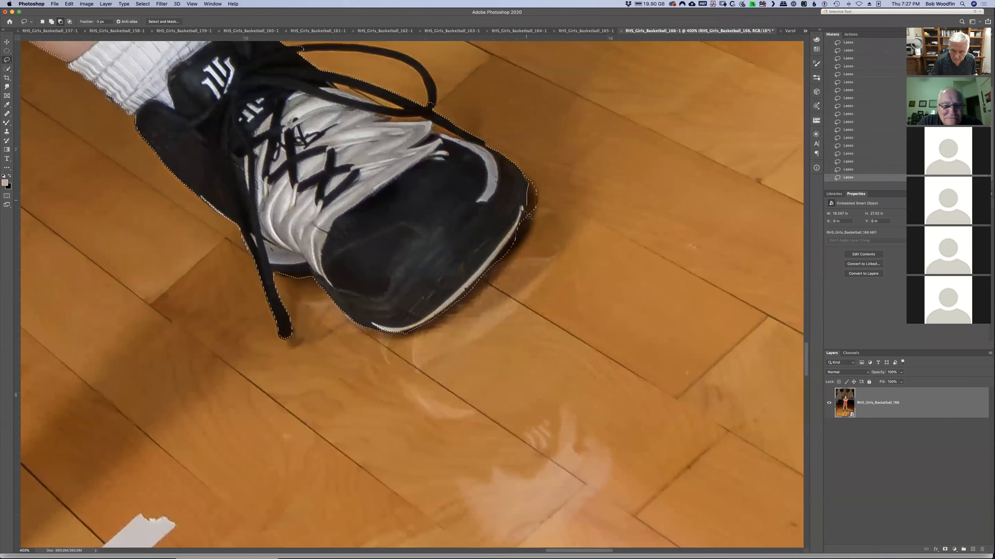
drag(570, 168, 530, 177)
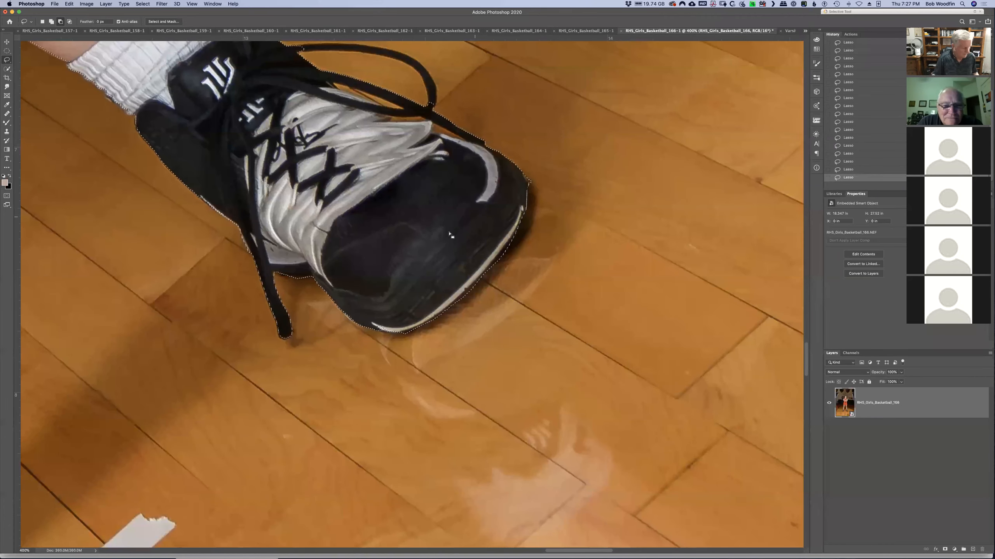
scroll(450, 235, up, 6)
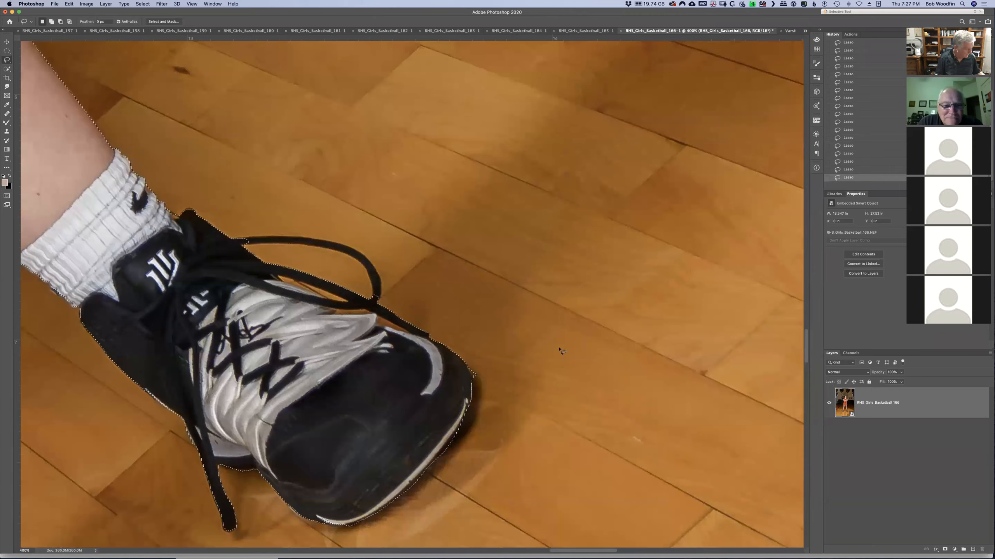
Step: Remove the sliver between lace and toe, then add the loose lace loop, redrawing it after an undo
key(r)
drag(584, 342, 466, 135)
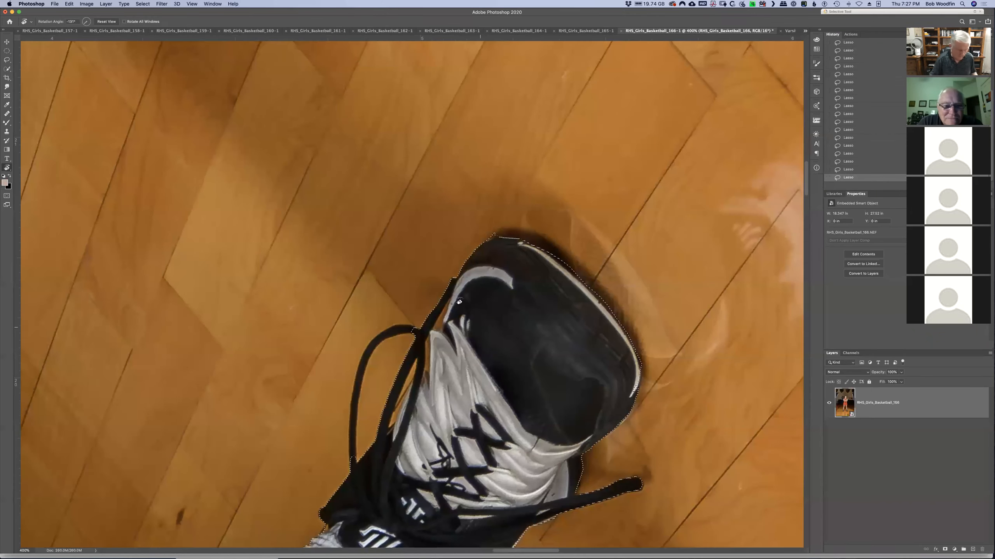
key(l)
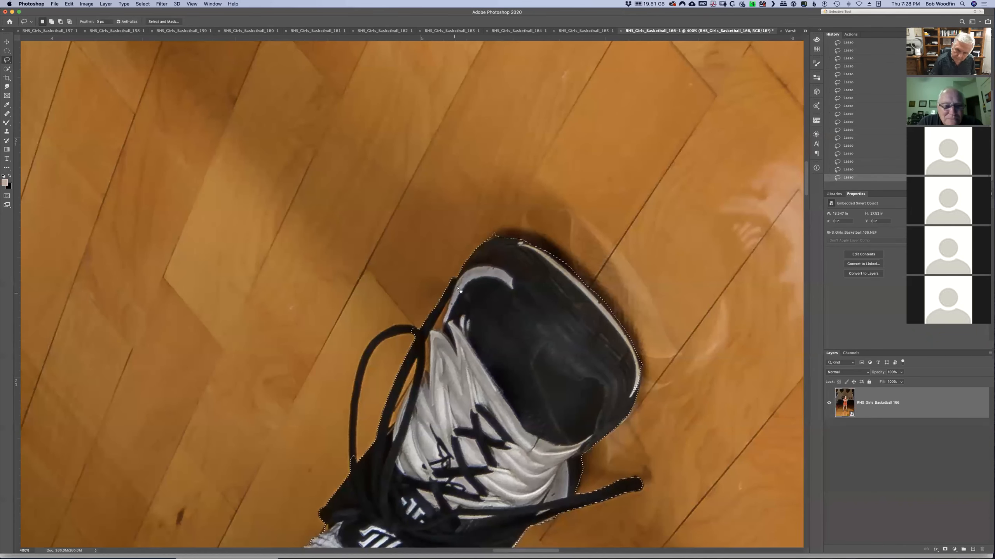
drag(526, 234, 504, 239)
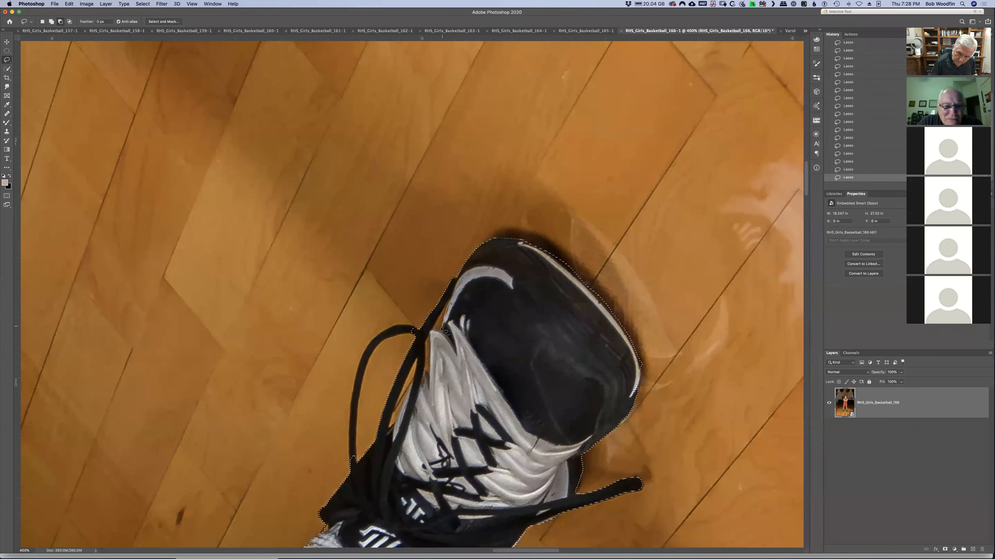
drag(449, 300, 451, 299)
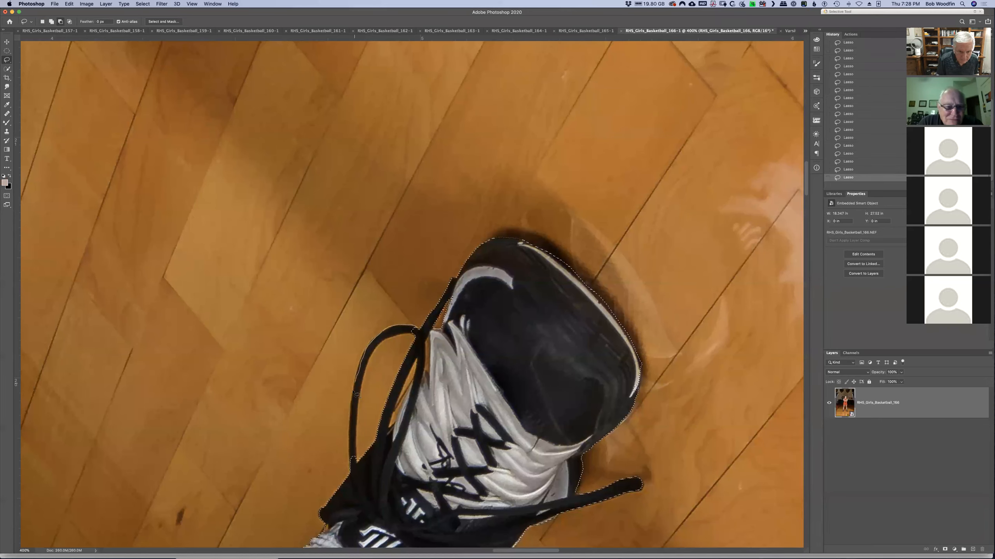
mouse_move(405, 439)
mouse_down()
mouse_move(391, 450)
mouse_move(377, 431)
mouse_up()
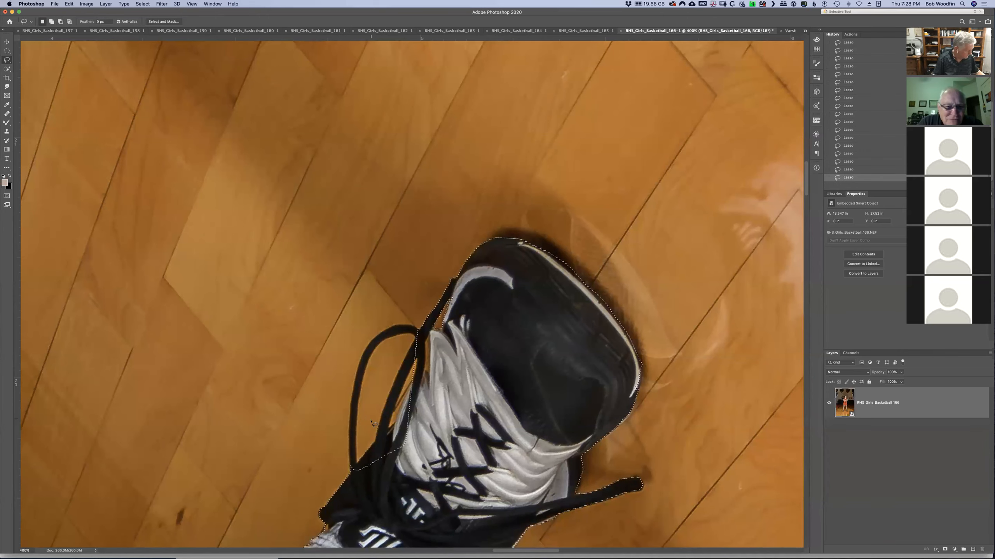
key(super+z)
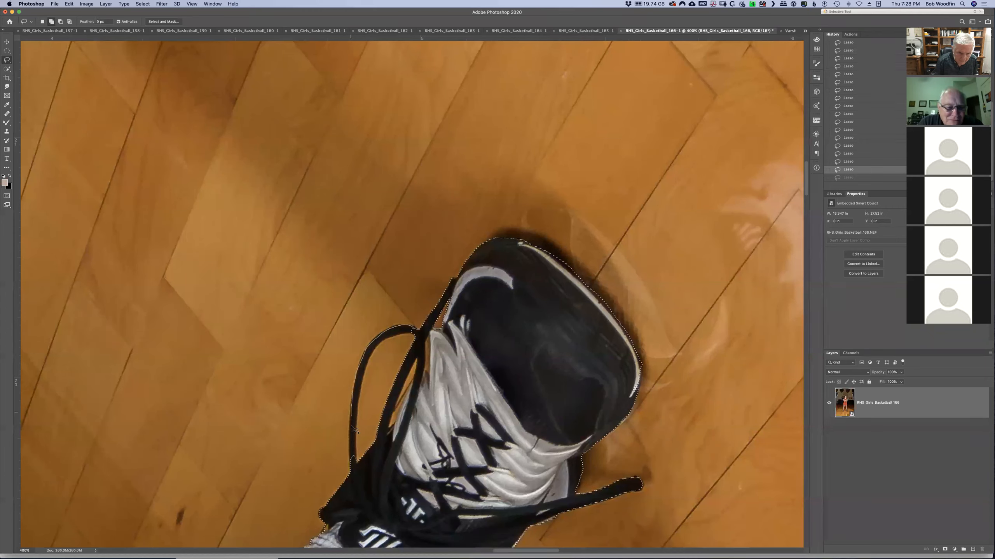
drag(403, 482, 401, 481)
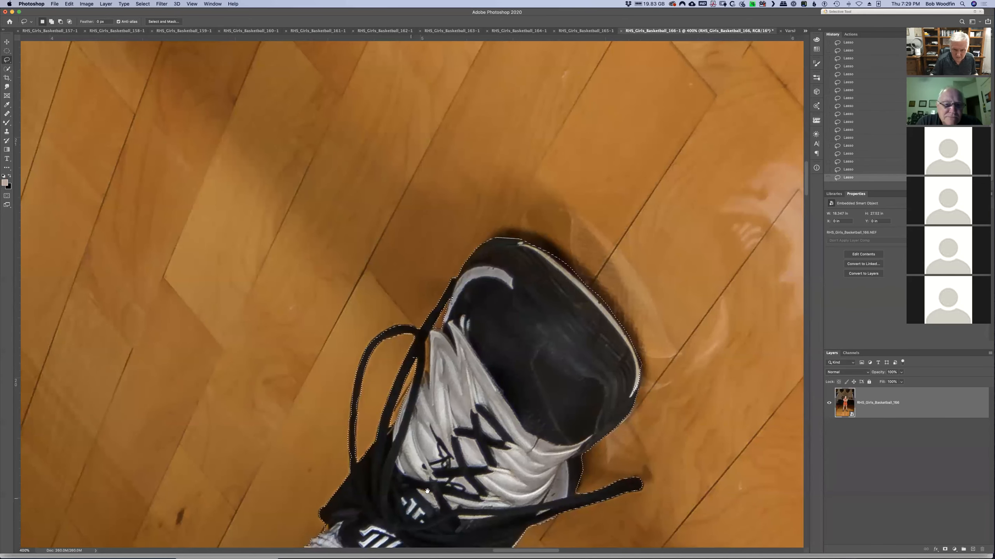
Step: Add the dark waistband strap at the hip to the player selection
scroll(394, 464, down, 10)
scroll(395, 464, left, 5)
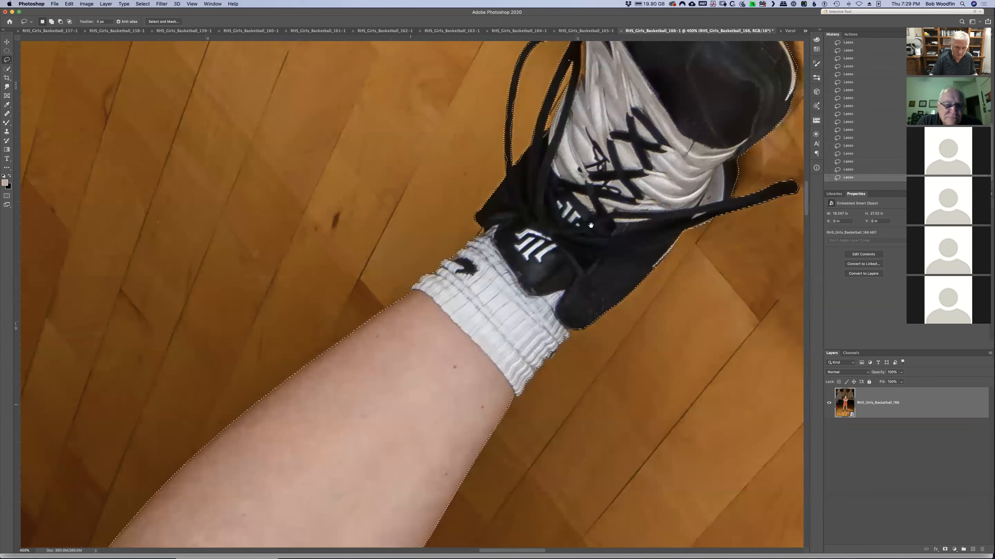
scroll(430, 411, down, 10)
scroll(431, 411, left, 5)
scroll(446, 460, down, 10)
scroll(447, 459, left, 8)
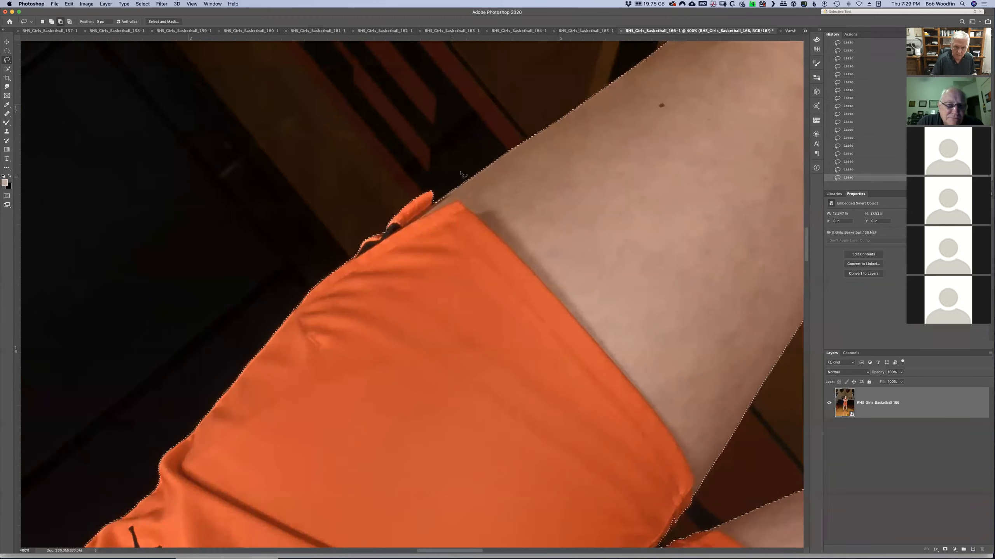
drag(487, 319, 817, 54)
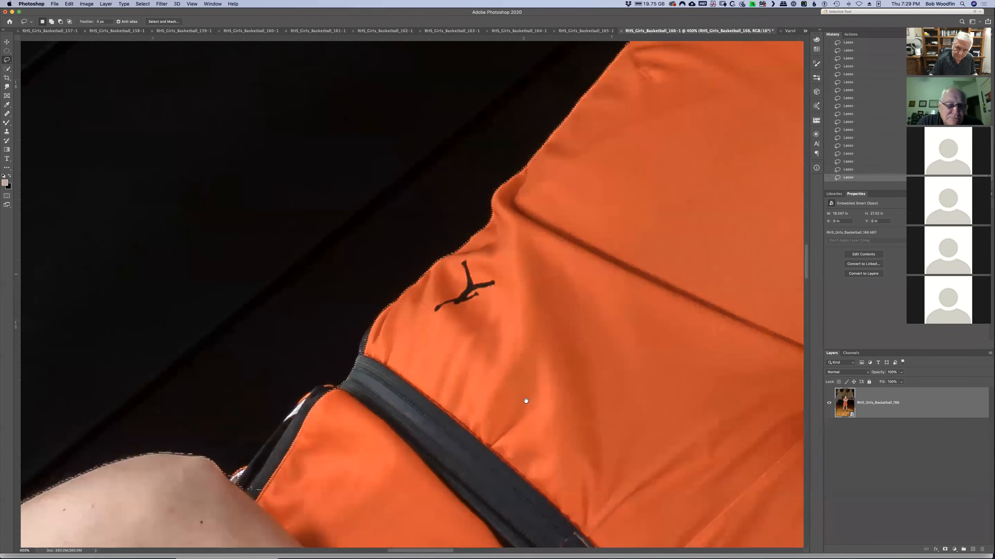
drag(541, 340, 611, 220)
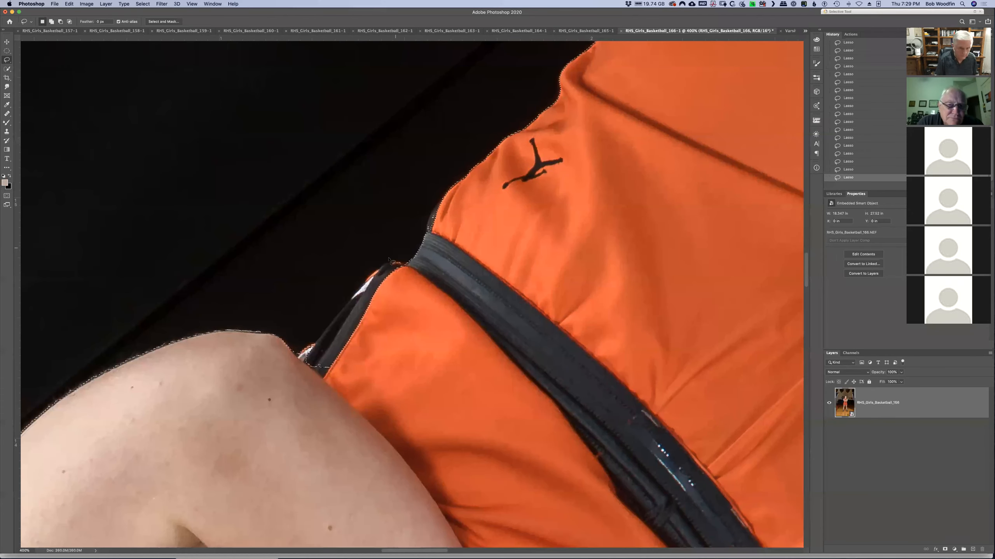
drag(390, 261, 303, 359)
mouse_move(412, 377)
mouse_down()
mouse_move(434, 308)
mouse_move(413, 276)
mouse_up()
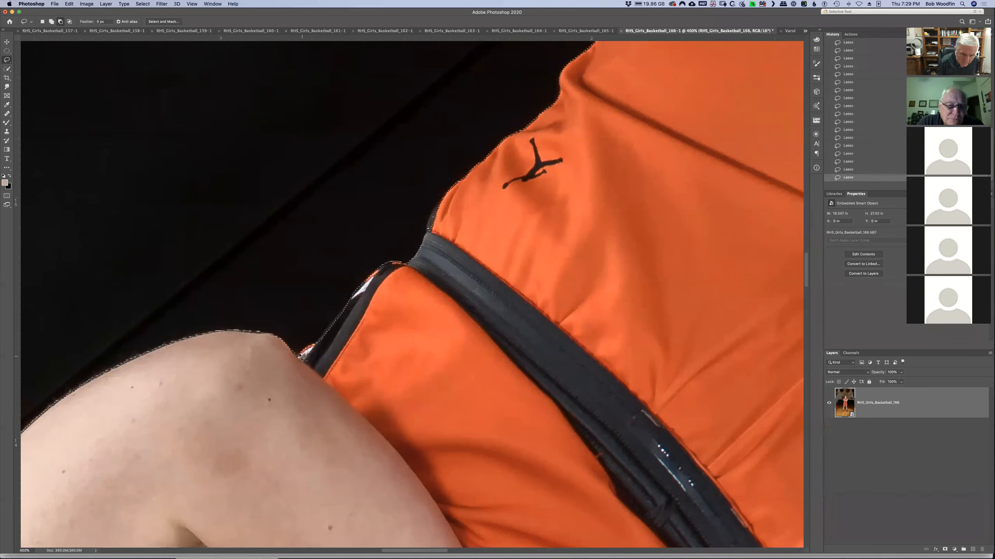
Step: Rotate the view upright and zoom out to review the full player outline
drag(368, 362, 613, 265)
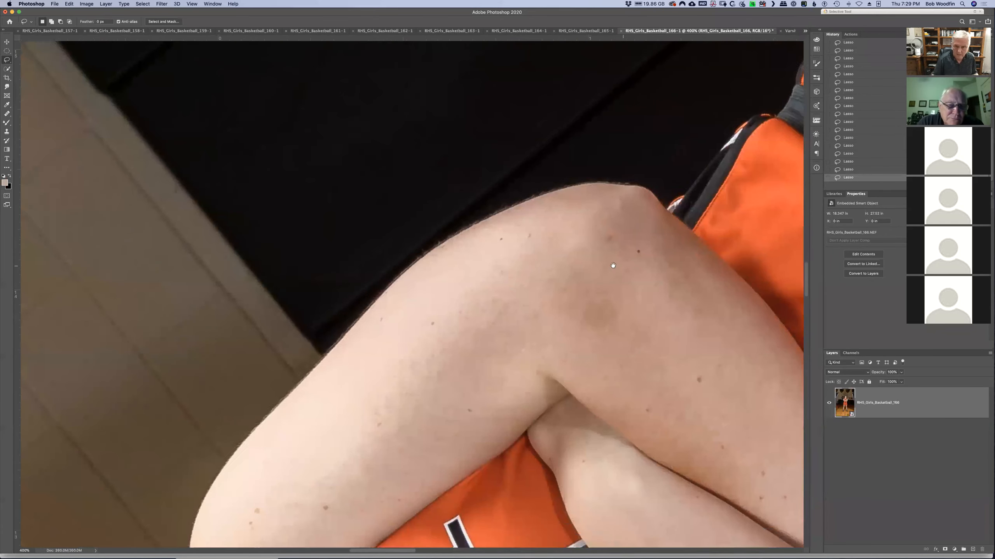
drag(359, 329, 117, 423)
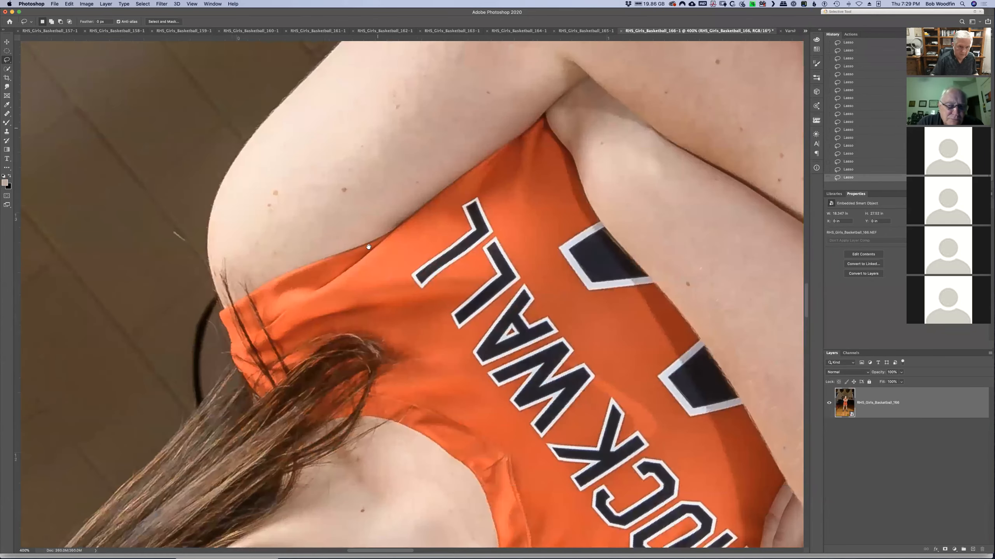
key(r)
mouse_move(516, 281)
mouse_down()
mouse_move(485, 391)
mouse_move(407, 458)
mouse_move(385, 458)
mouse_up()
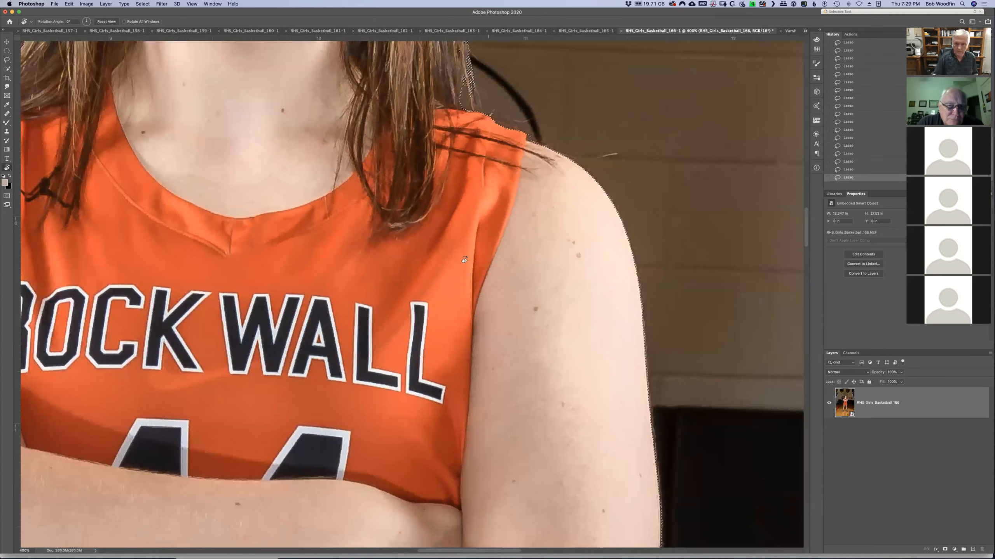
drag(301, 143, 452, 490)
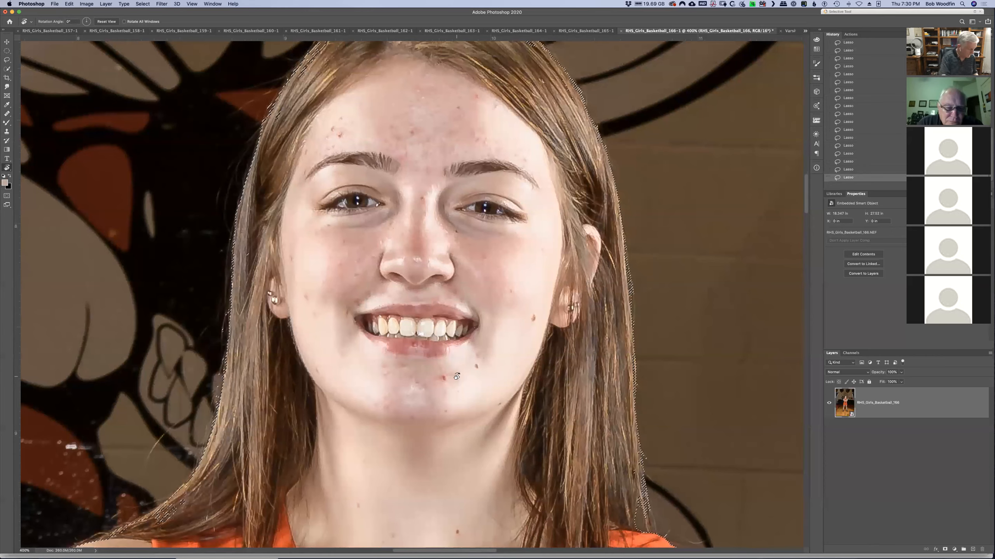
key(super+minus)
key(super+minus)
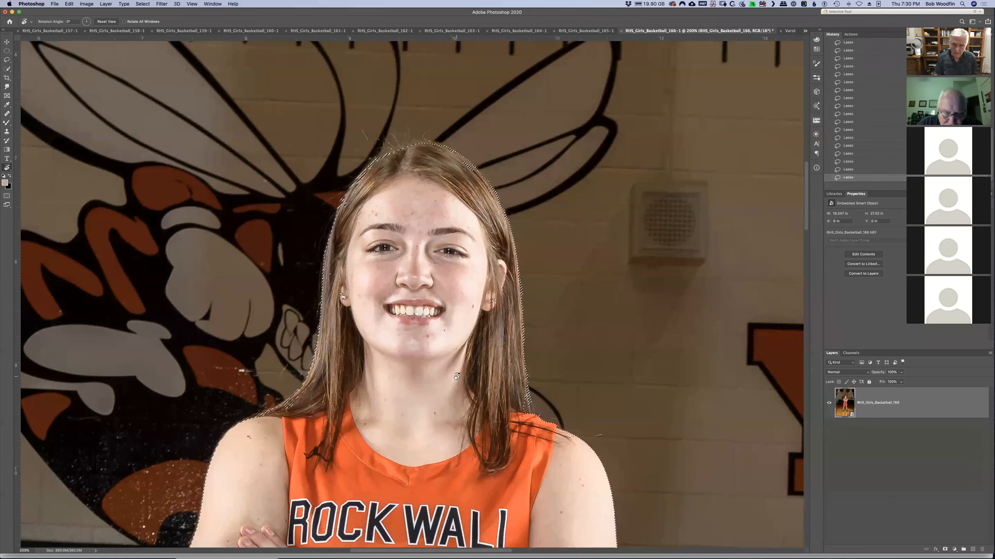
drag(373, 383, 393, 375)
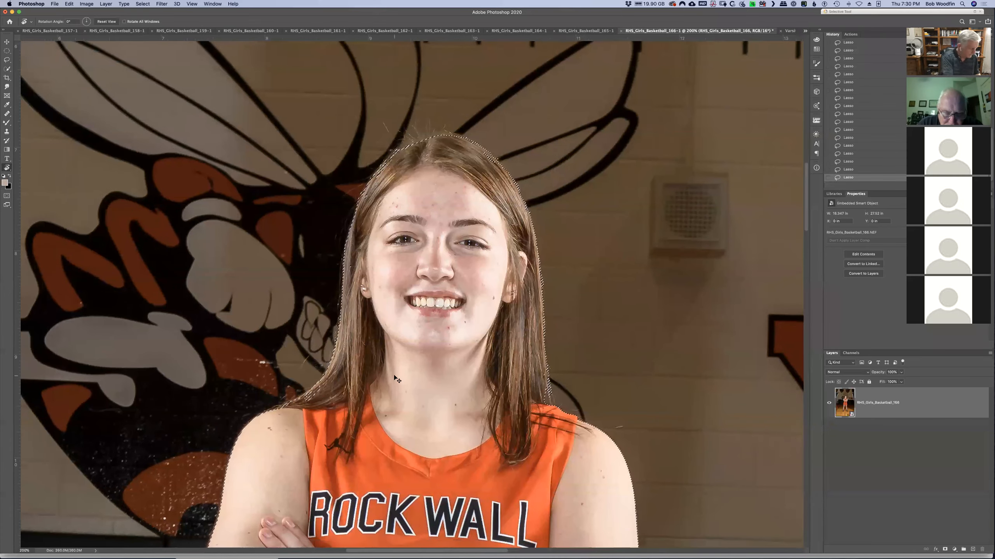
key(super+minus)
key(super+minus)
key(super+minus)
key(super+minus)
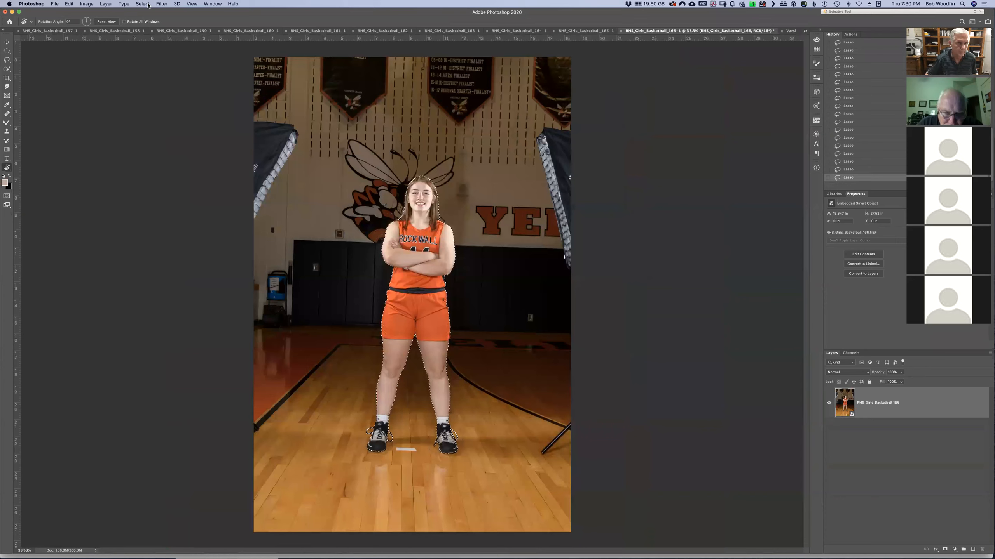
key(l)
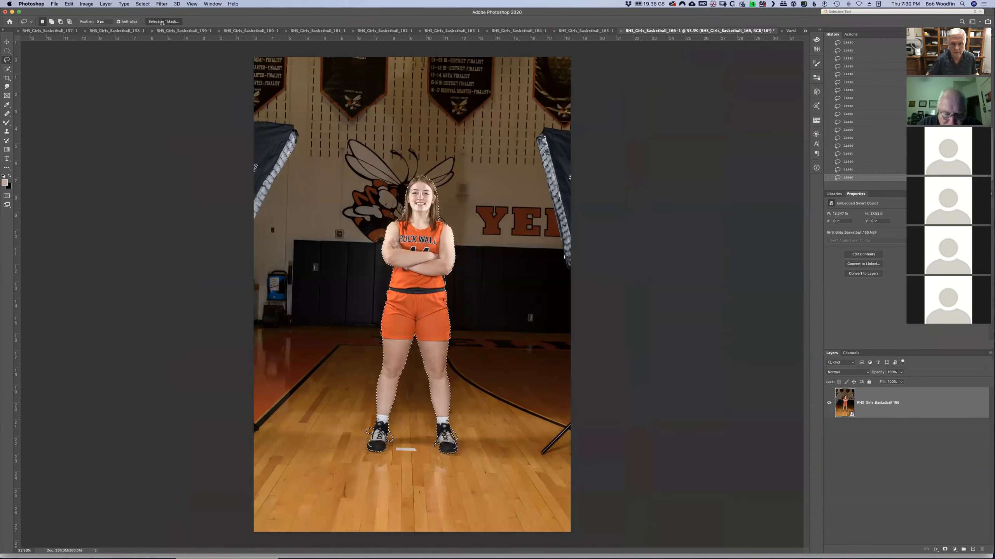
Step: Open Select and Mask and enlarge the cut-out player previewed over transparency
click(163, 22)
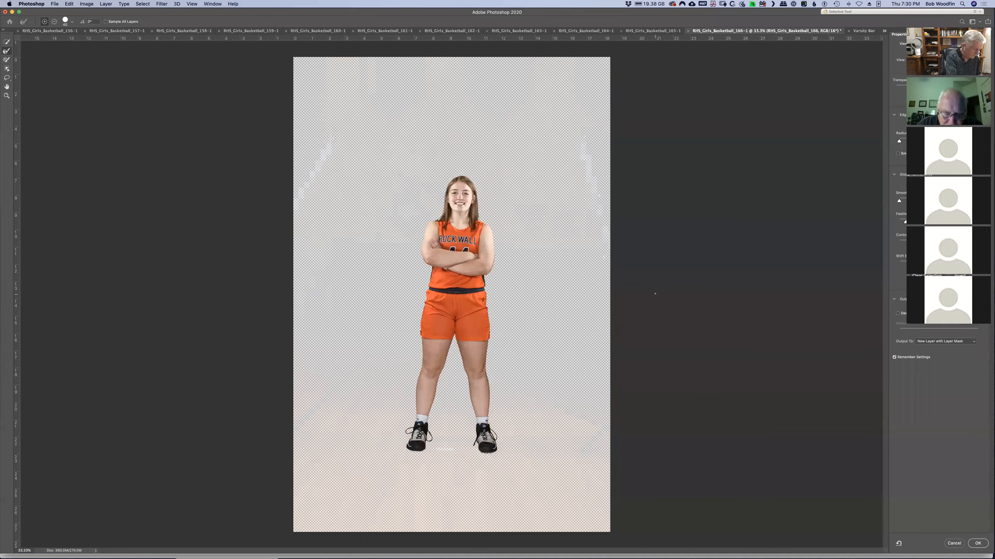
key(super+equal)
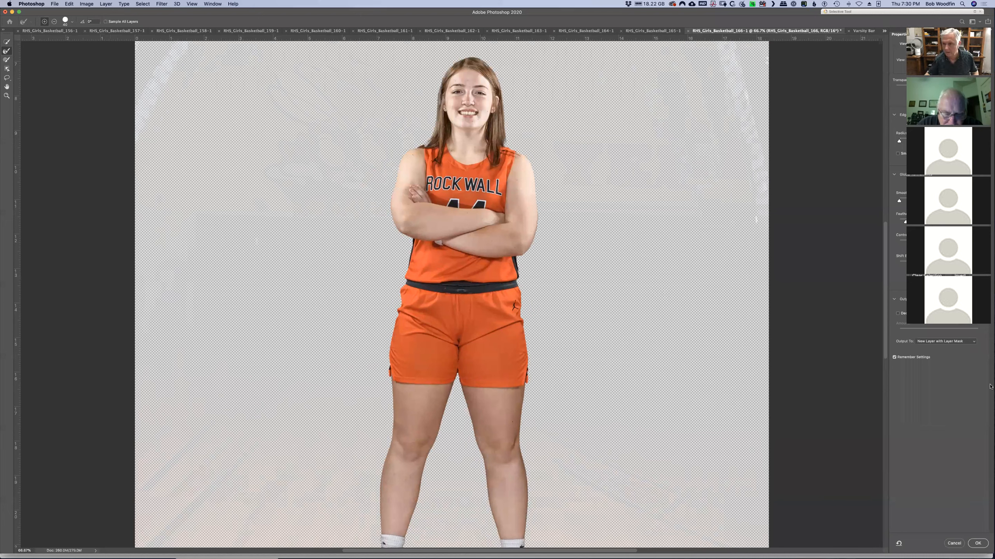
click(920, 26)
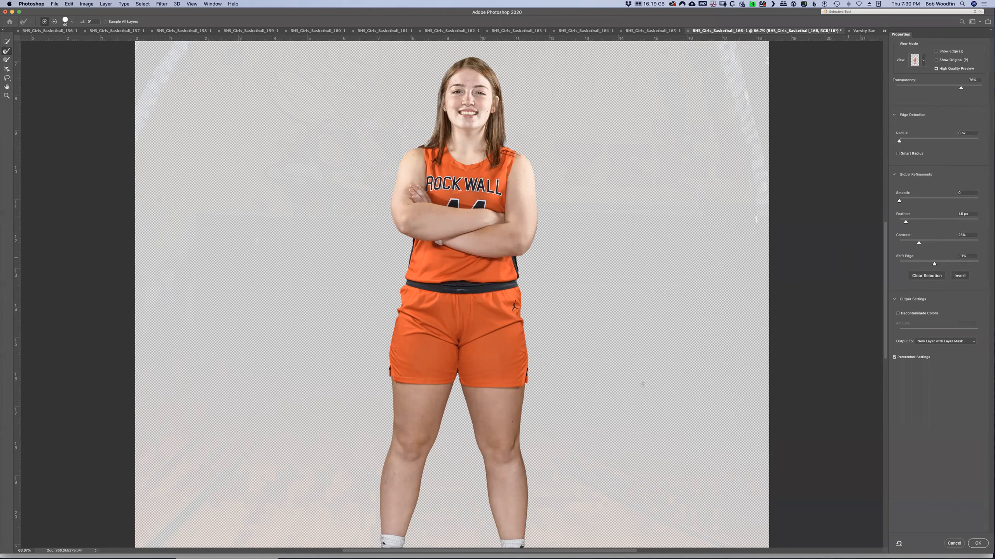
mouse_move(545, 555)
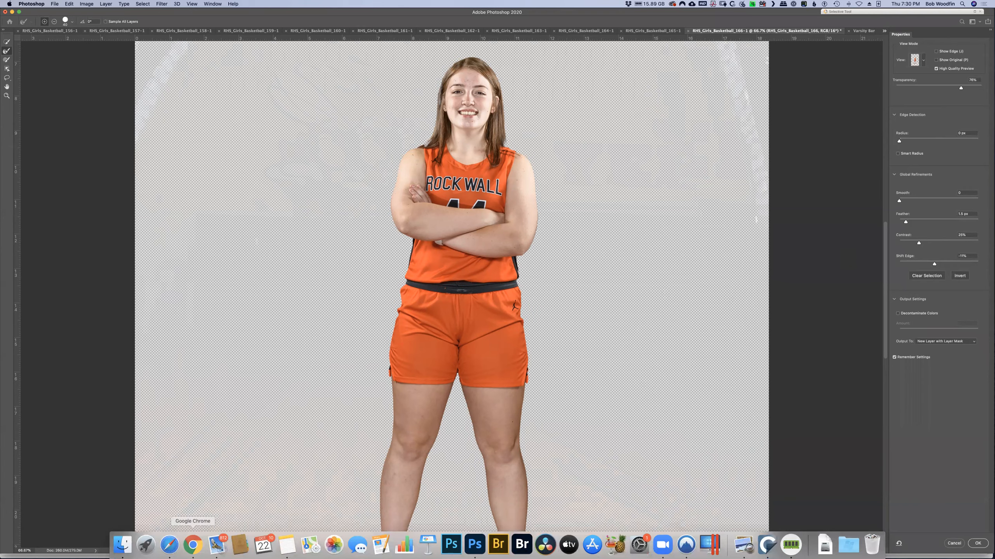
Step: In Safari, pause the 'This is iPhone 12 Pro' YouTube video at 0:19, then return to Photoshop
click(170, 546)
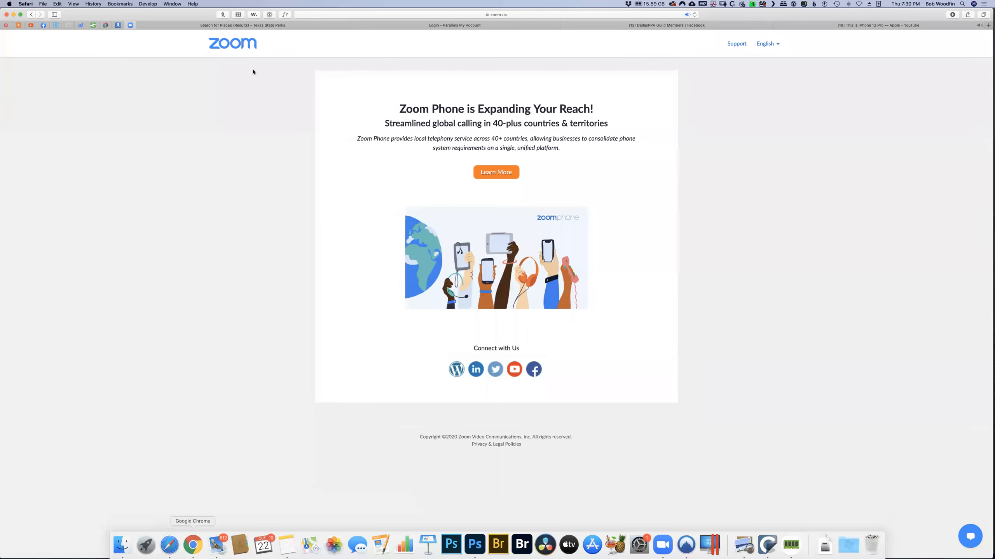
click(257, 26)
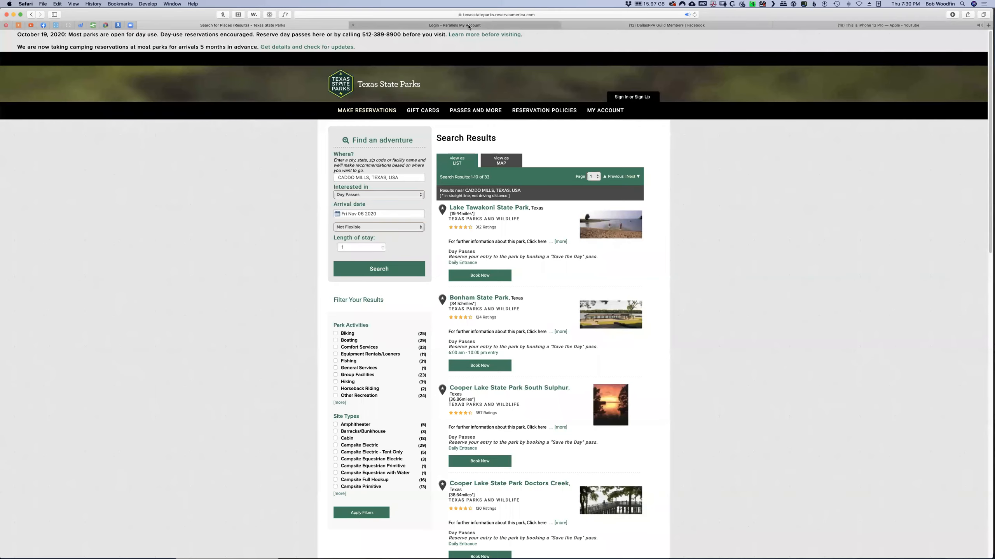
click(516, 25)
click(675, 26)
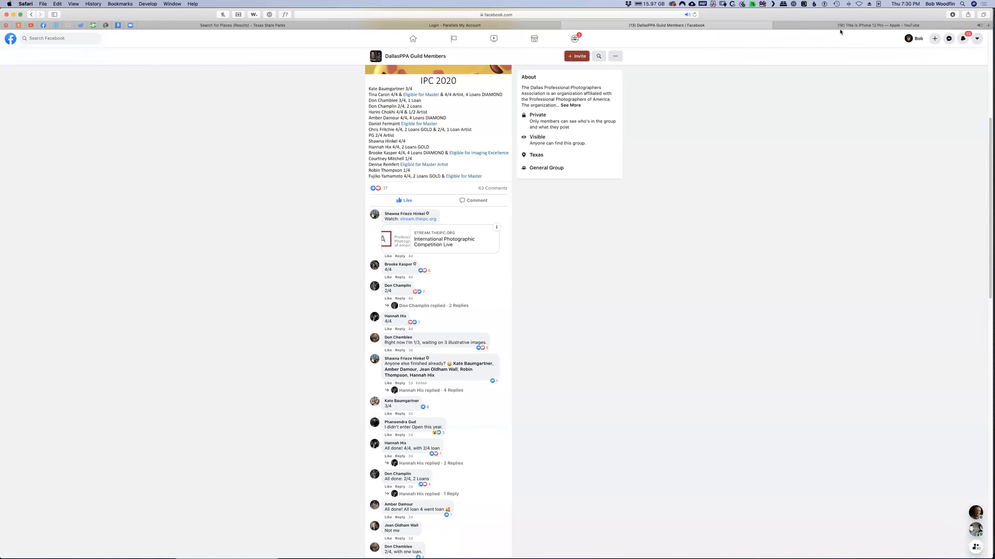
click(830, 25)
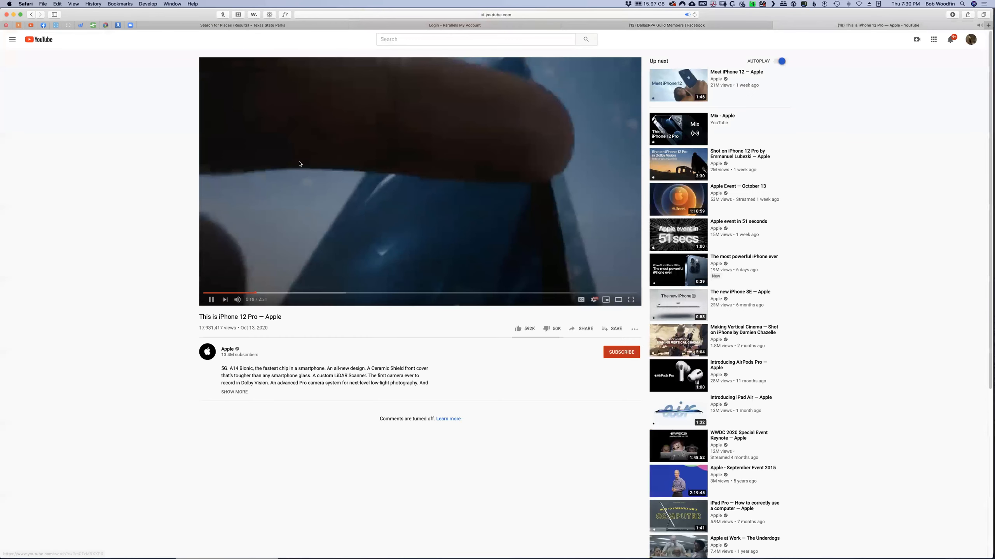
click(211, 300)
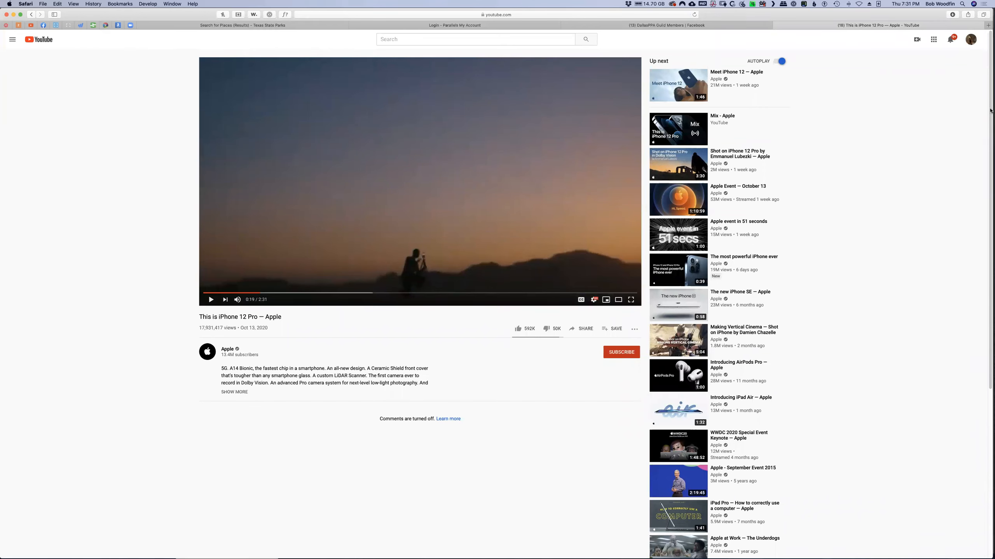
key(super+Tab)
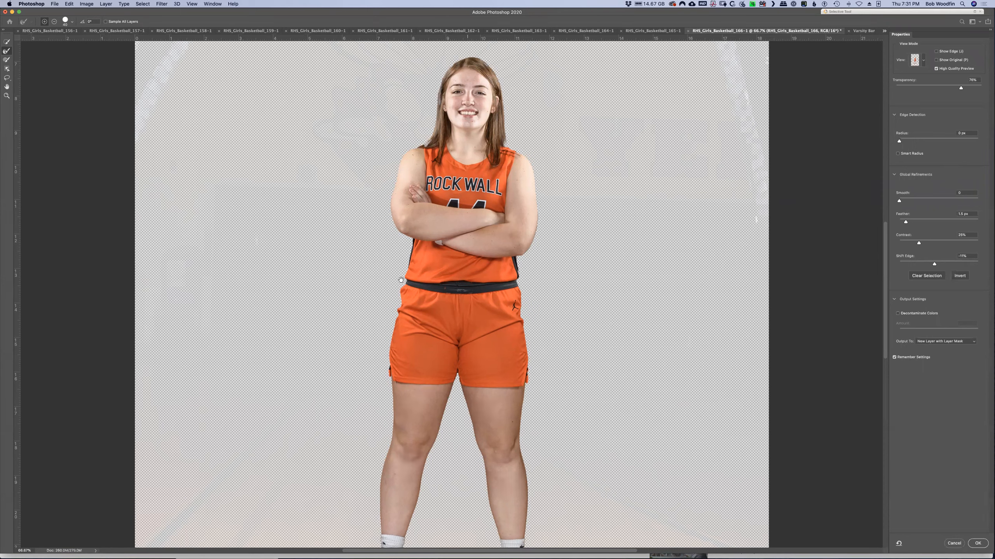
Step: Refine the hair edges across the top and side of the head and above the left shoulder with a size-25 Refine Edge Brush
drag(459, 223, 445, 324)
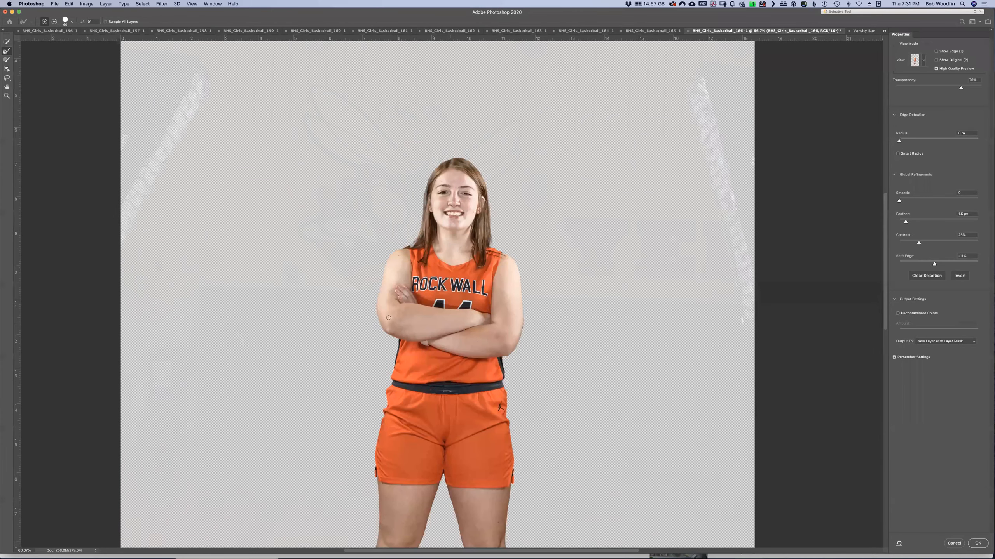
key(super+equal)
key(super+equal)
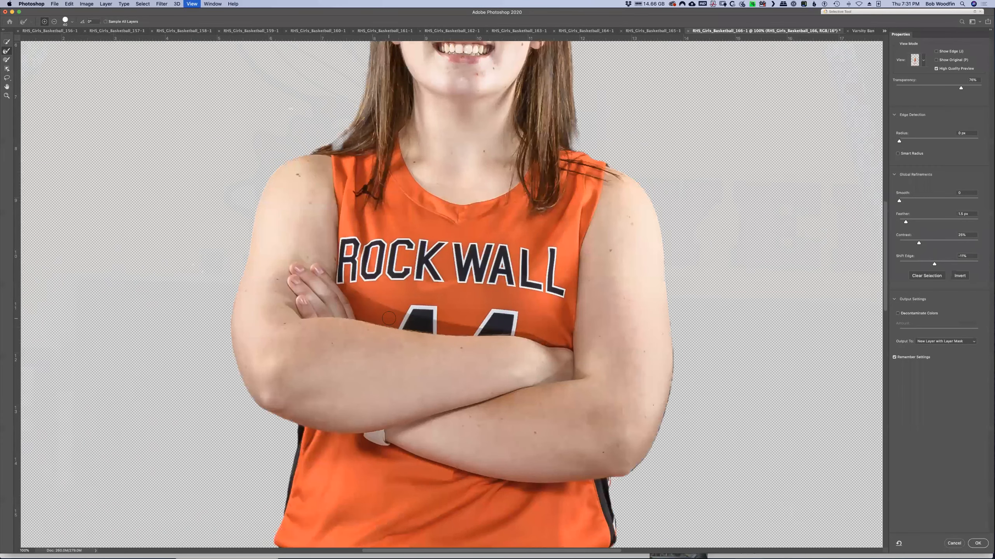
drag(474, 279, 503, 480)
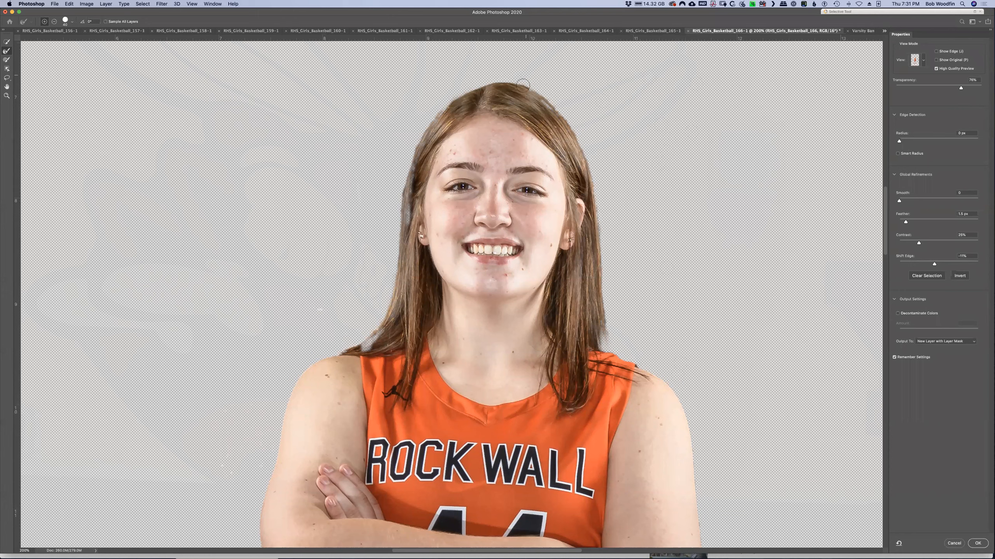
key(bracketleft)
key(bracketleft)
key(bracketleft)
mouse_move(493, 82)
mouse_down()
mouse_move(449, 101)
mouse_move(420, 150)
mouse_up()
drag(408, 196, 408, 213)
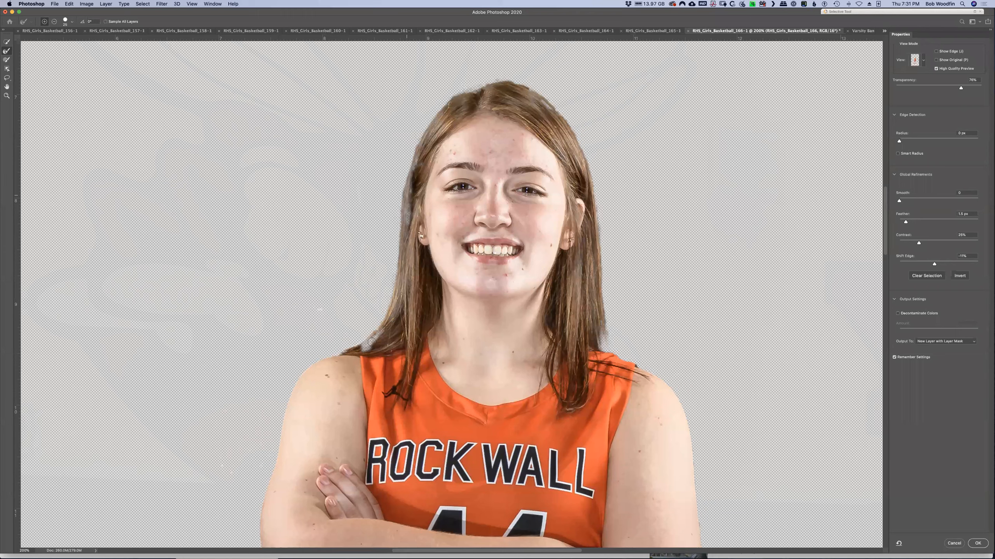
mouse_move(363, 350)
mouse_down()
mouse_move(343, 352)
mouse_move(393, 318)
mouse_up()
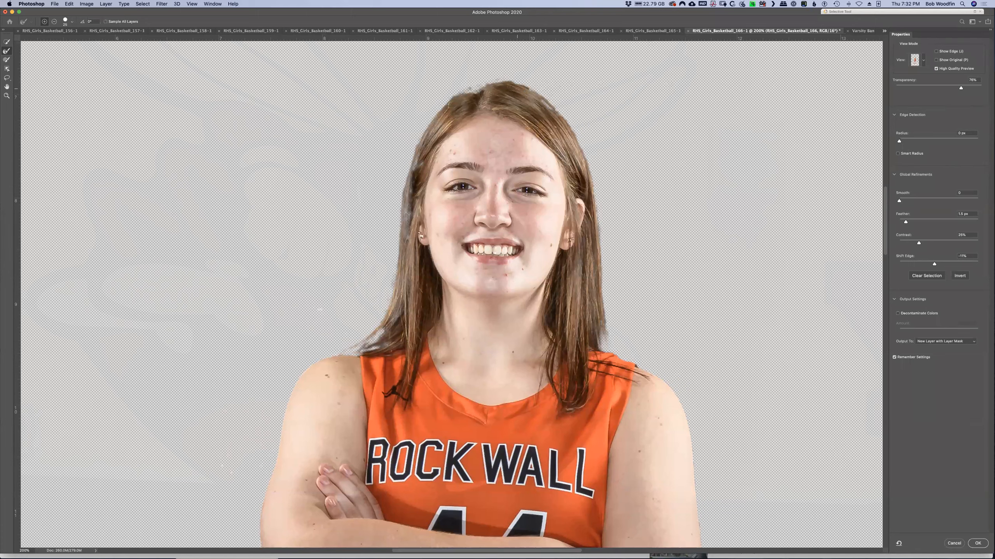
drag(499, 85, 540, 91)
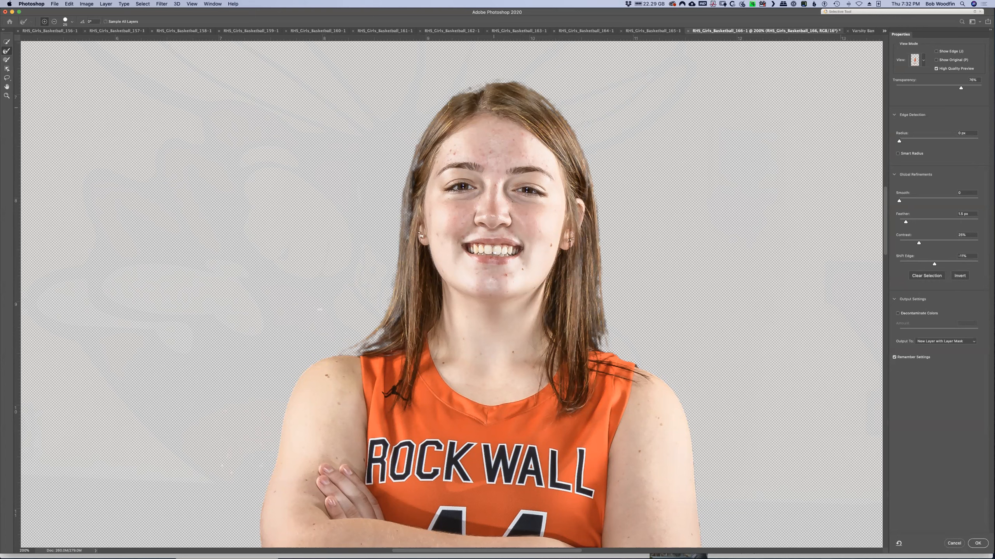
key(b)
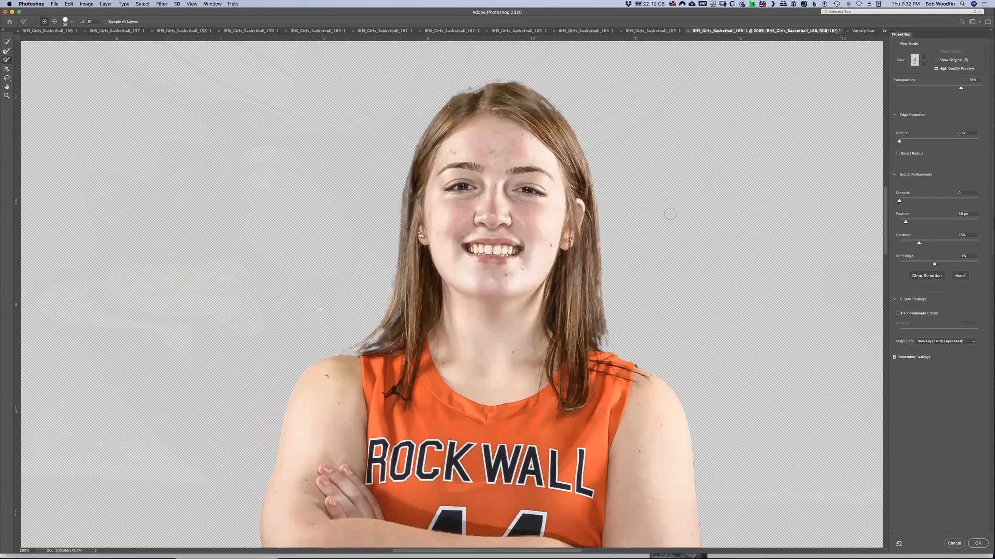
Step: Inspect the cut-out edges over arms, shorts, legs and sneakers, then output a new masked copy of RHS_Girls_Basketball_166
drag(406, 404, 328, 126)
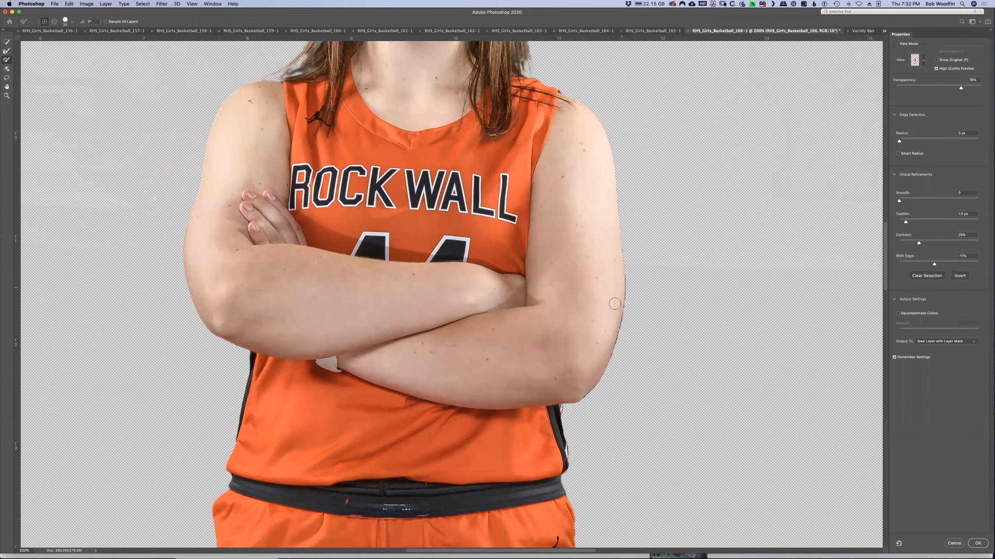
drag(410, 405, 488, 247)
drag(533, 404, 491, 185)
drag(544, 406, 510, 66)
drag(556, 501, 625, 346)
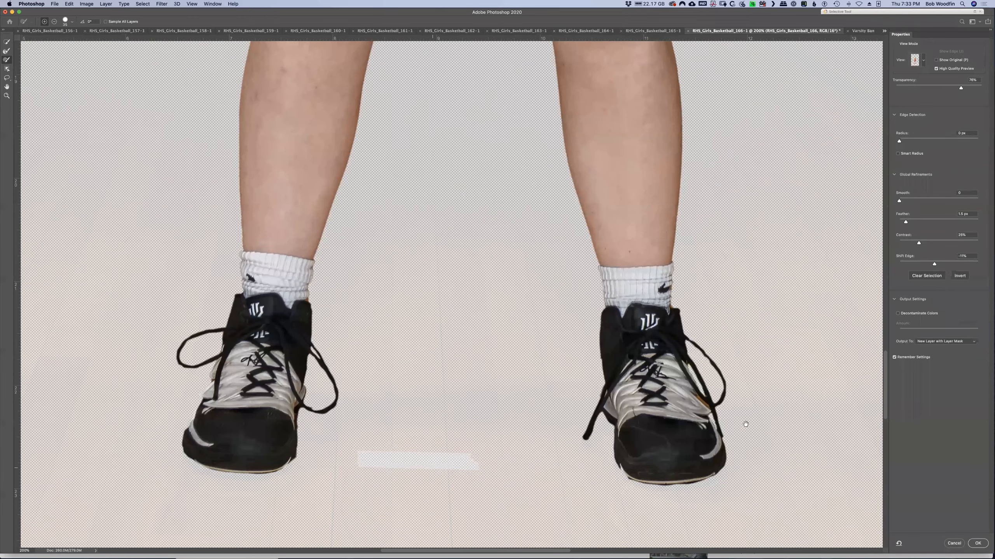
drag(525, 172, 495, 319)
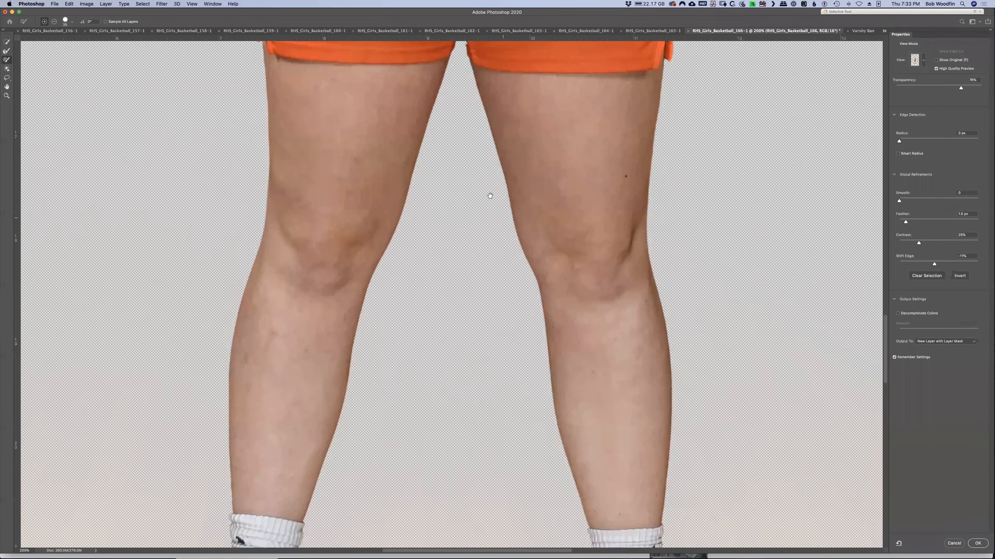
drag(491, 165, 486, 466)
drag(435, 118, 428, 329)
drag(471, 89, 471, 374)
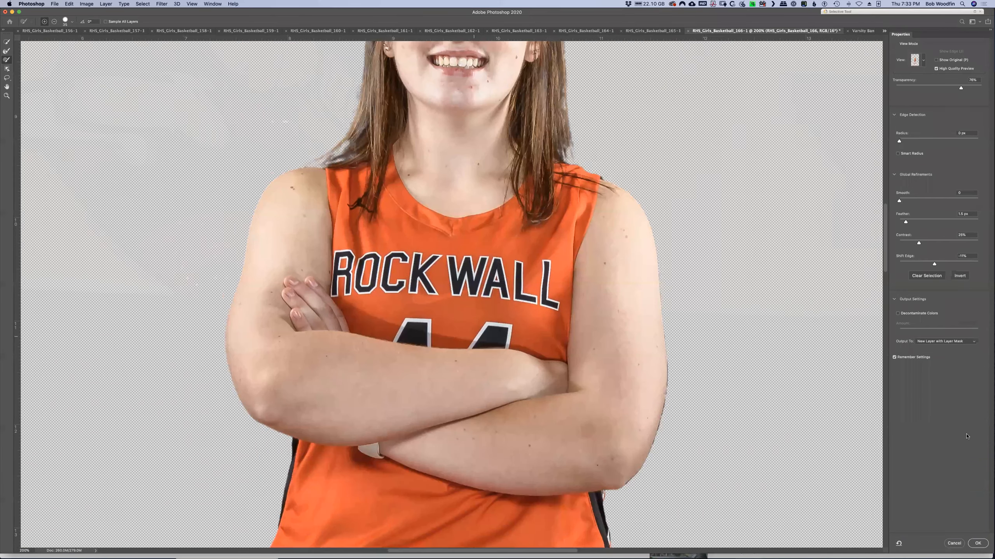
click(978, 543)
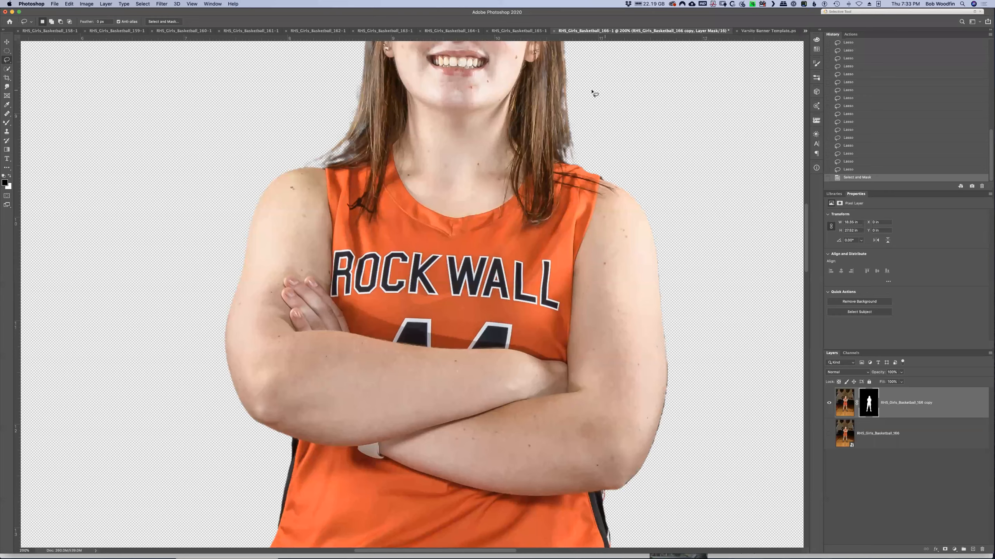
Step: Copy the mask onto the original RHS_Girls_Basketball_166 layer, hide the copy, and select the original's mask
drag(411, 157, 368, 175)
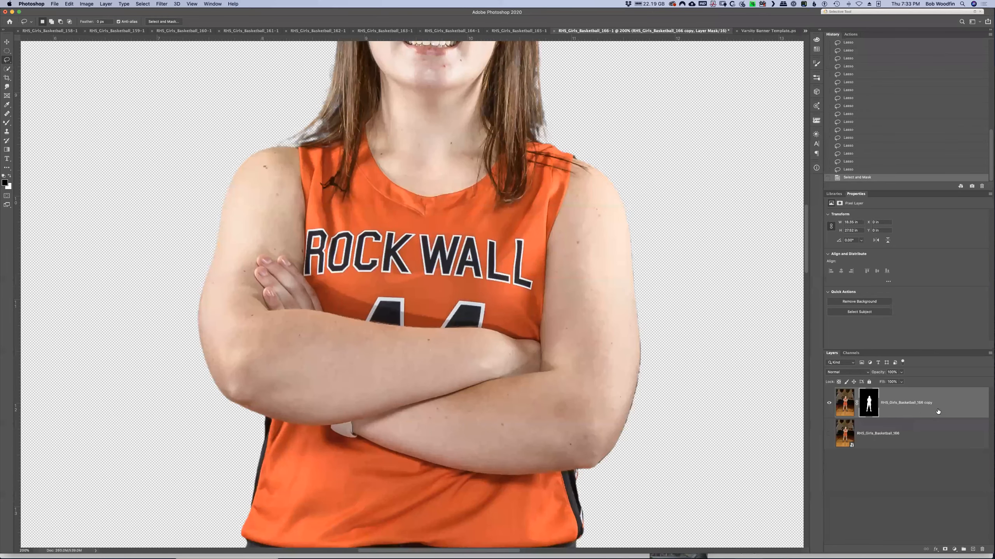
alt+drag(870, 406, 875, 433)
click(829, 403)
click(828, 433)
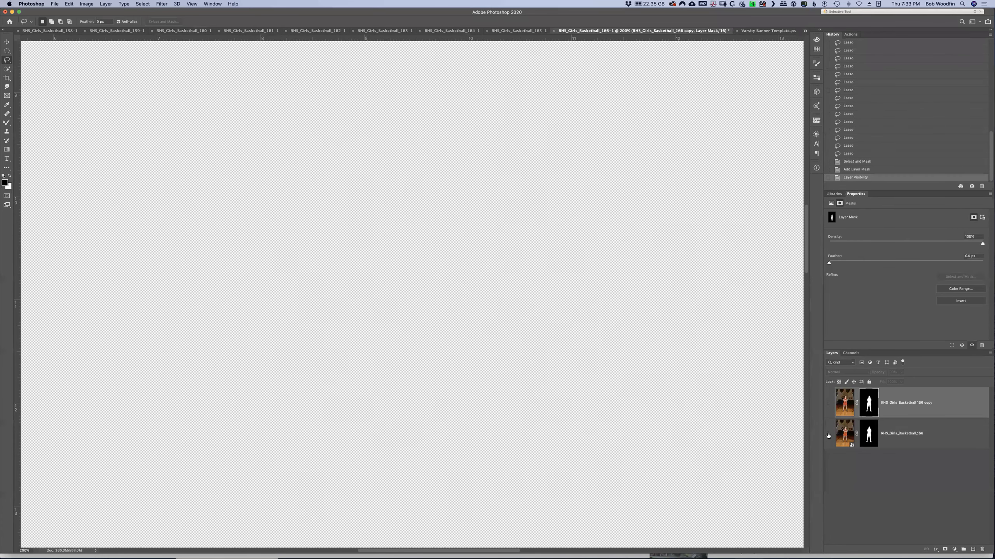
click(946, 435)
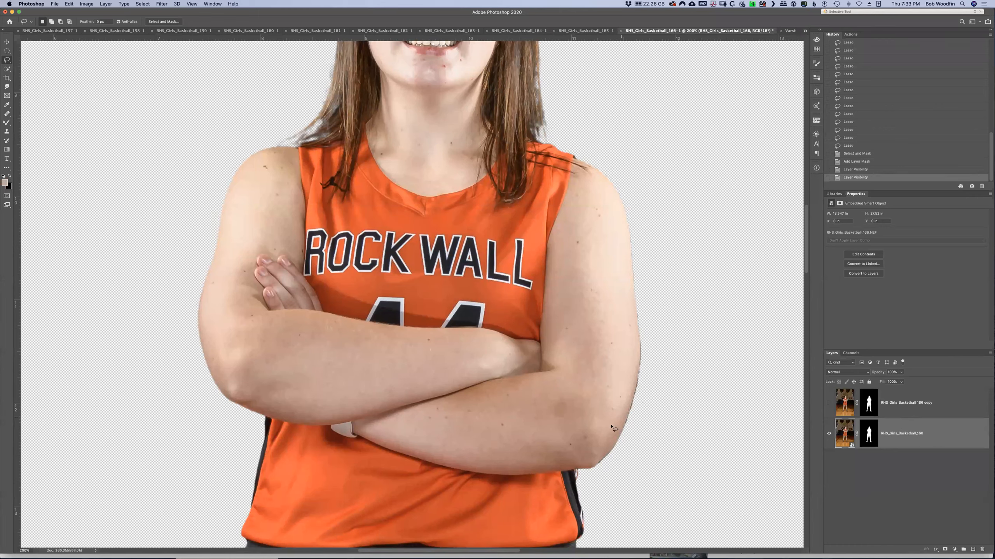
click(868, 434)
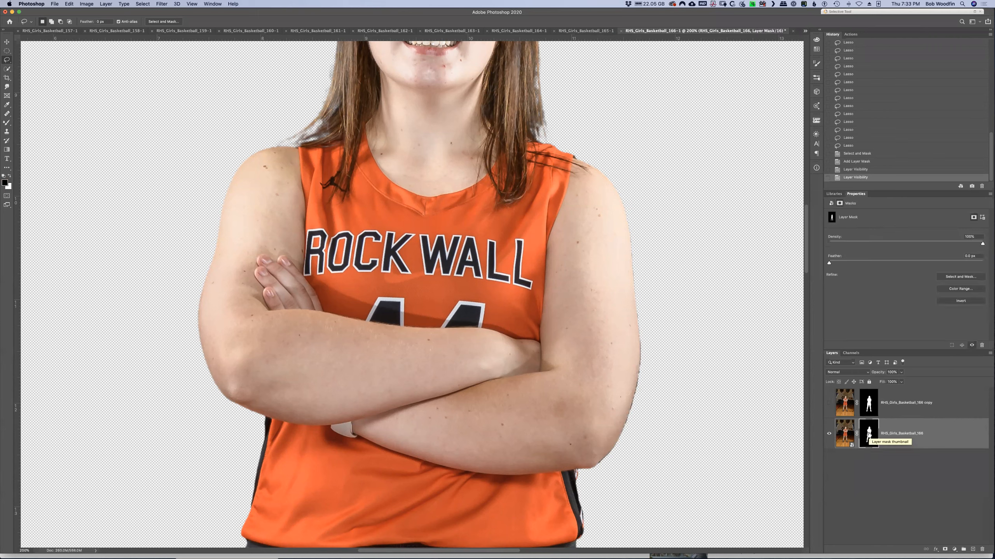
Step: Smooth the mask edge up and down the player's right arm with a slightly enlarged Smudge brush
click(6, 86)
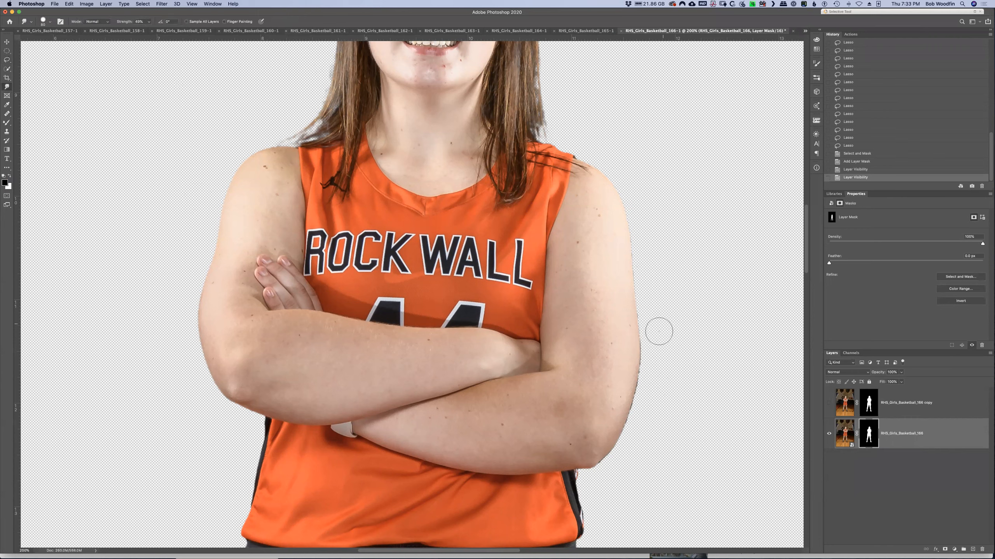
key(bracketright)
key(bracketright)
key(bracketright)
key(bracketright)
key(bracketright)
mouse_move(648, 357)
mouse_down()
mouse_move(648, 383)
mouse_move(614, 465)
mouse_up()
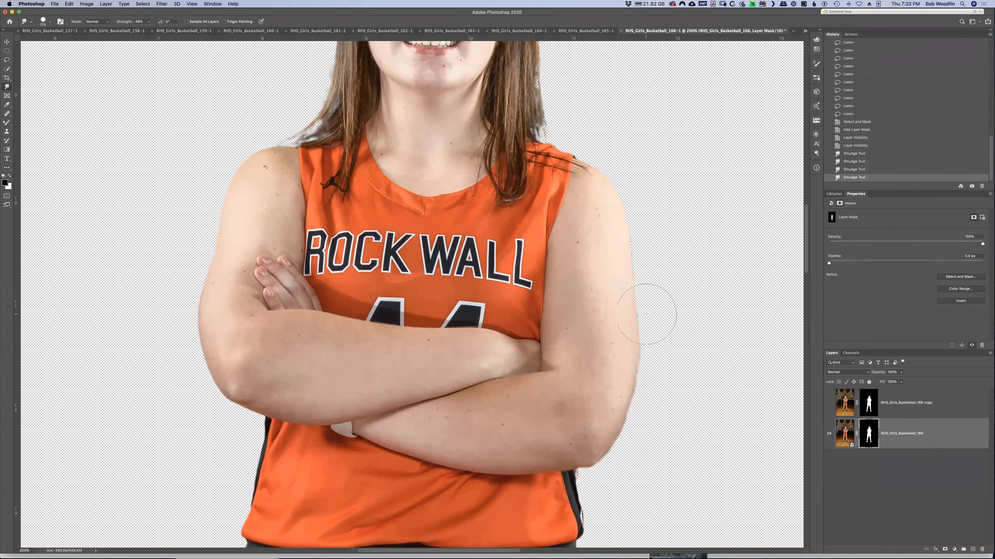
mouse_move(644, 313)
mouse_down()
mouse_move(661, 231)
mouse_move(647, 249)
mouse_move(636, 237)
mouse_move(637, 274)
mouse_up()
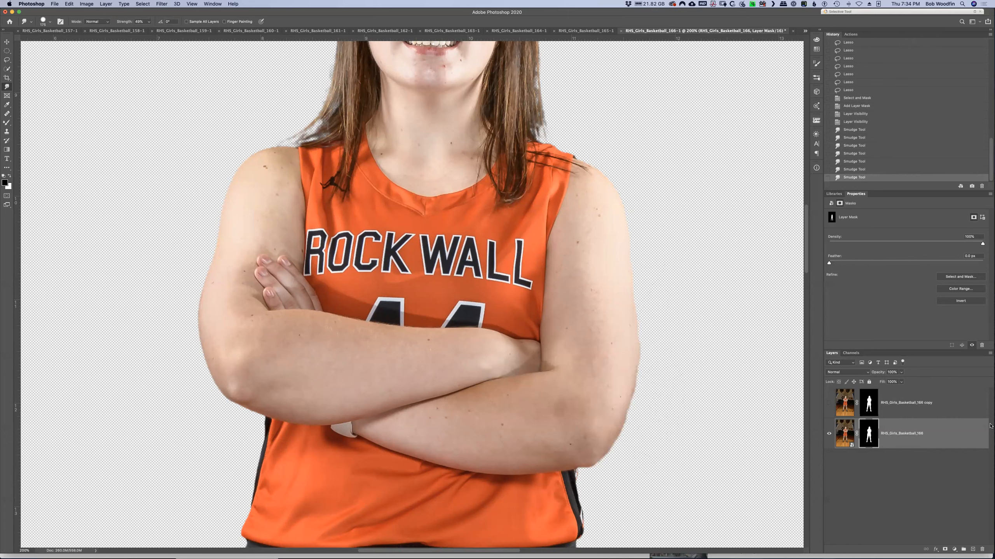
Step: Switch to the Move tool and bring up the Varsity Banner Template document
key(v)
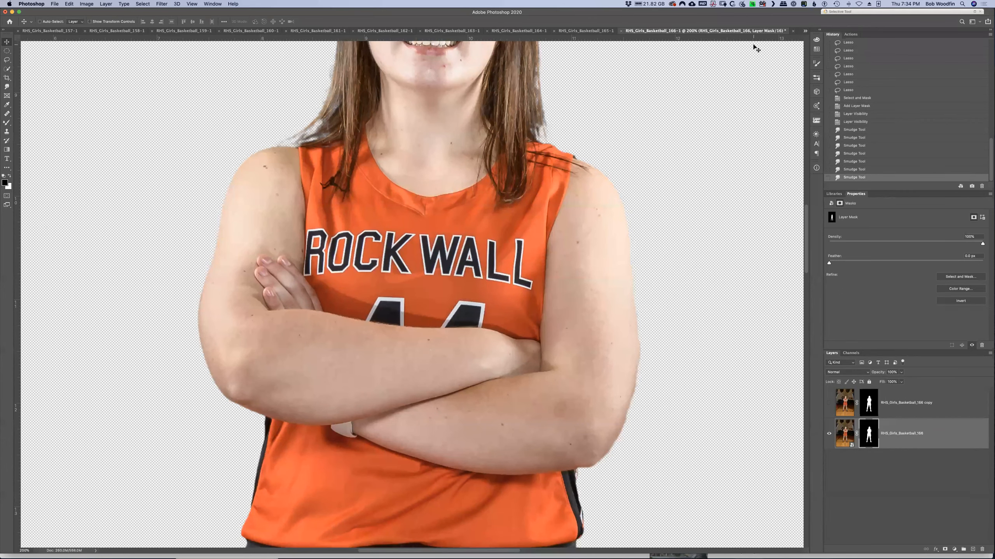
click(805, 32)
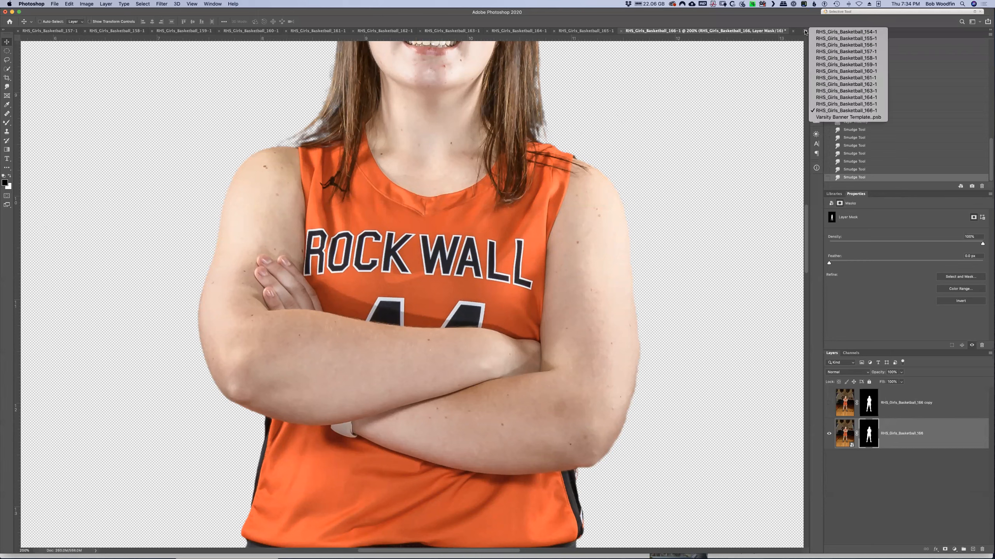
click(843, 118)
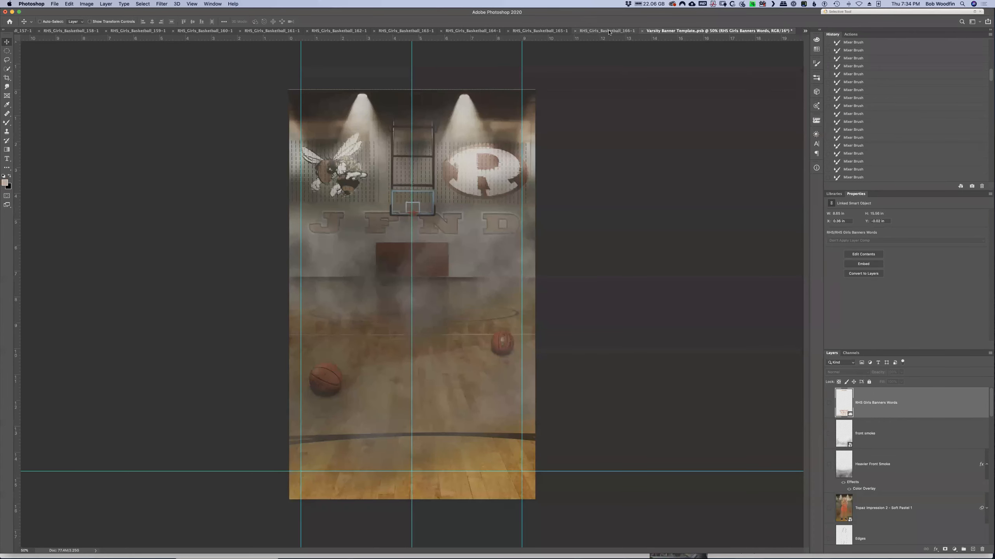
Step: Close the RHS_Girls_Basketball_165-1 photo, discarding its changes
click(593, 31)
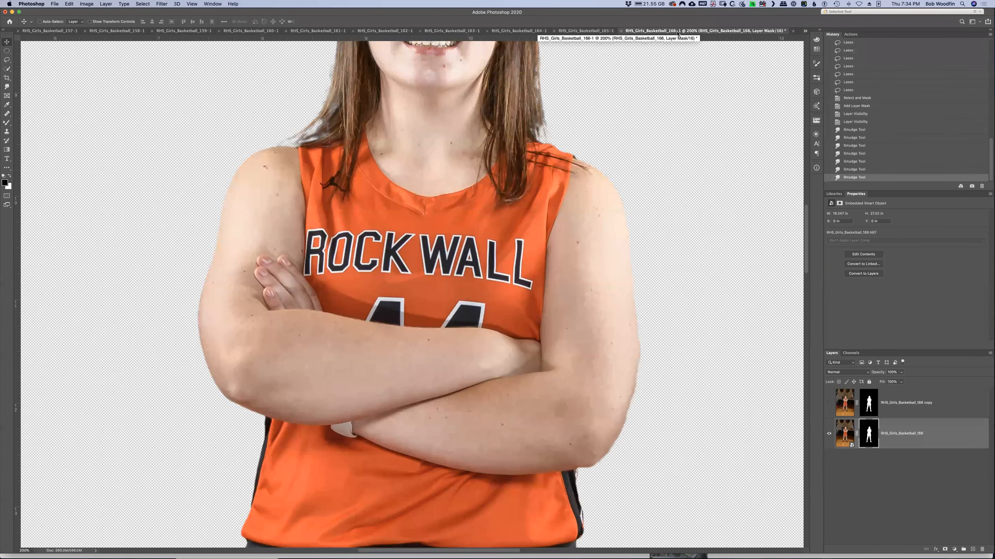
click(805, 31)
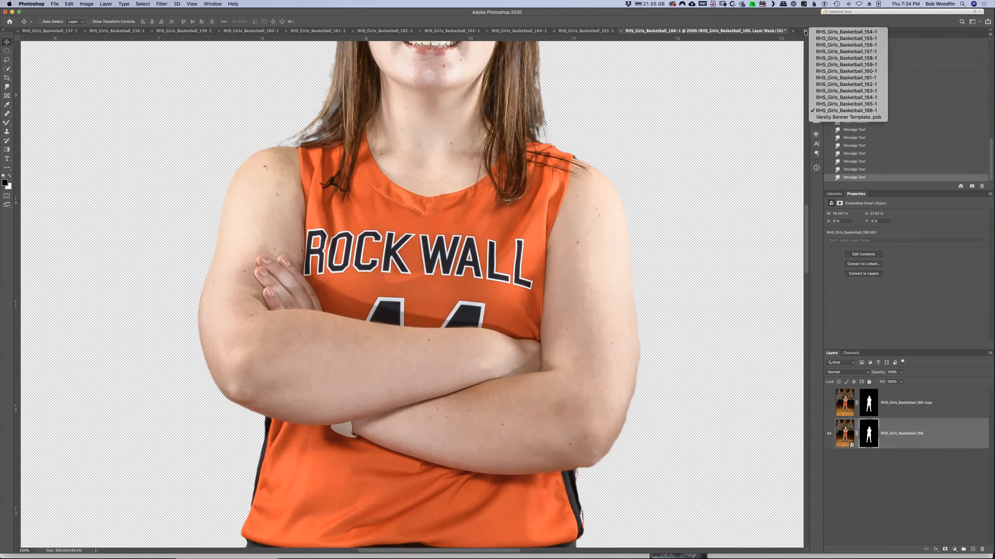
click(832, 104)
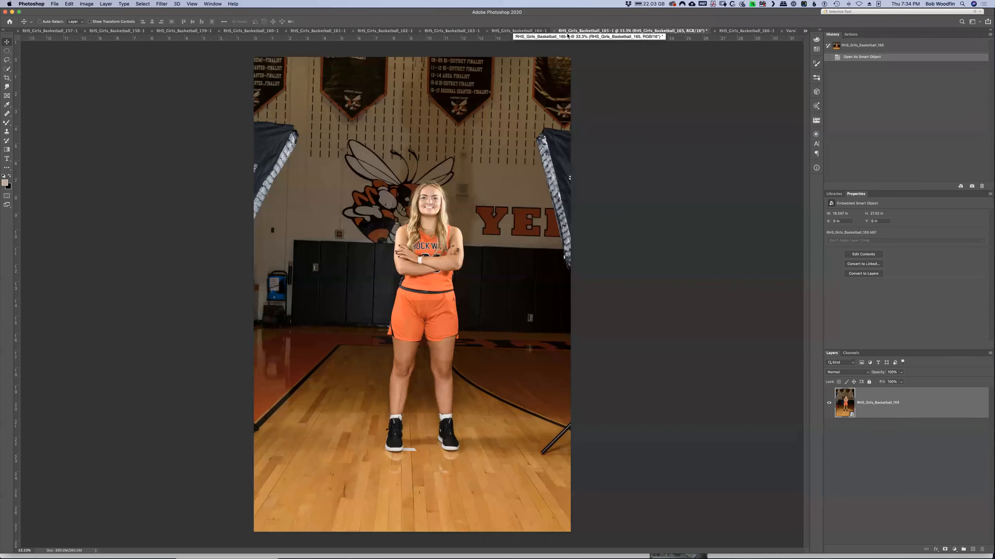
click(554, 31)
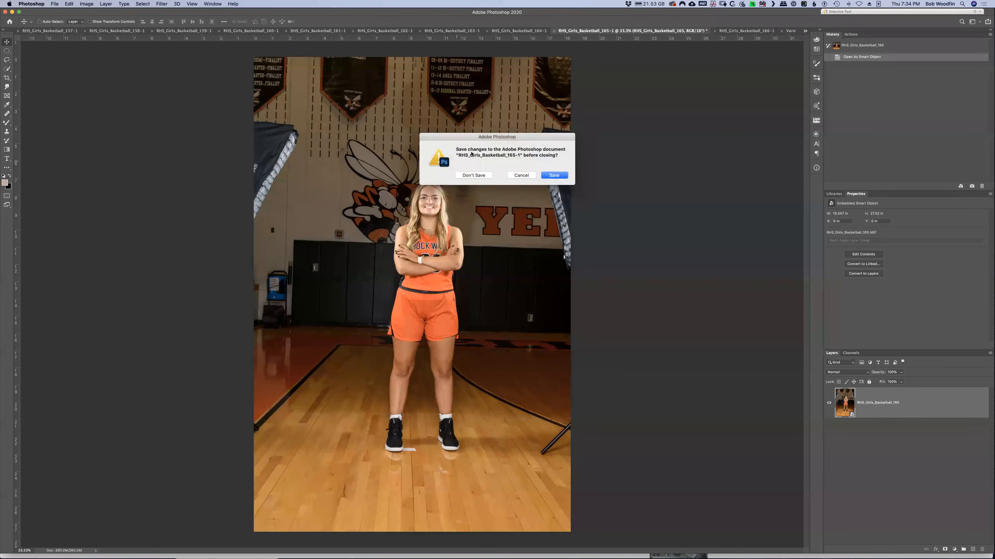
click(474, 175)
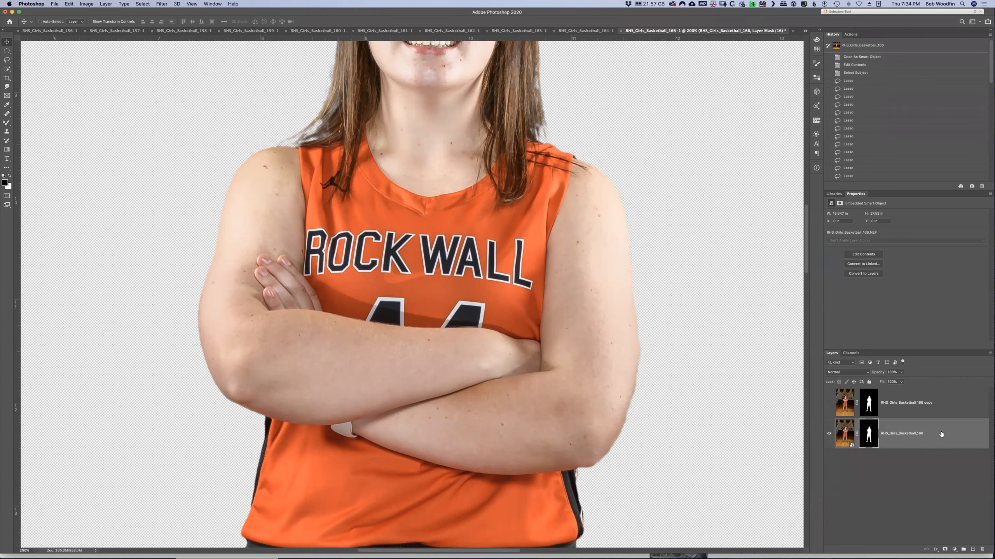
Step: Copy the masked player layer and switch to the Varsity Banner Template document
key(super+c)
click(804, 31)
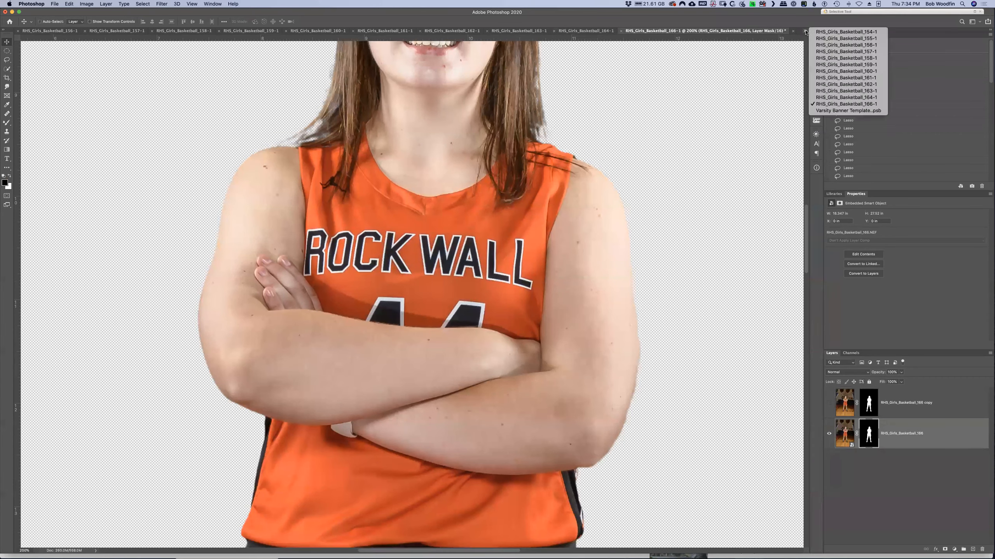
click(837, 112)
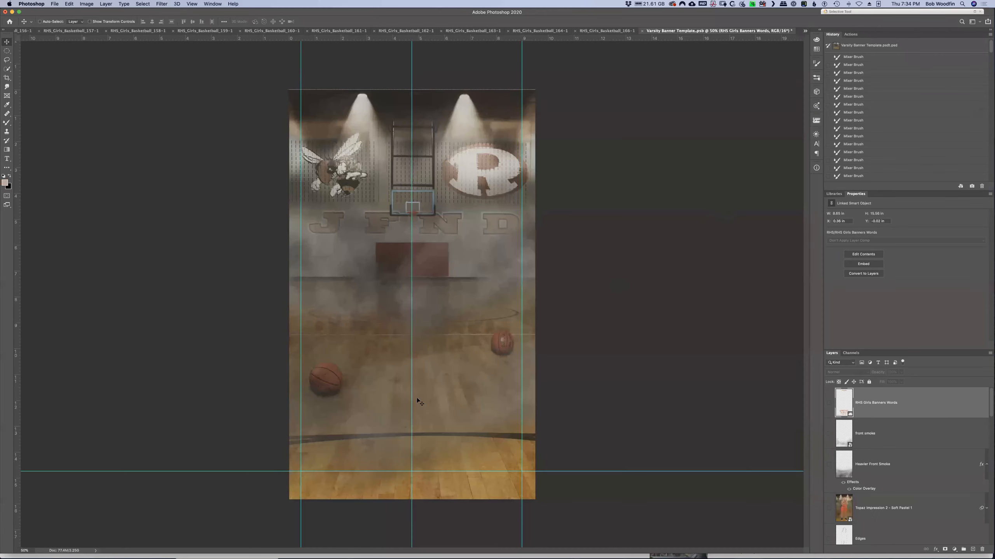
Step: Paste the masked player into the banner and move layer 166 into the Player group
key(super+v)
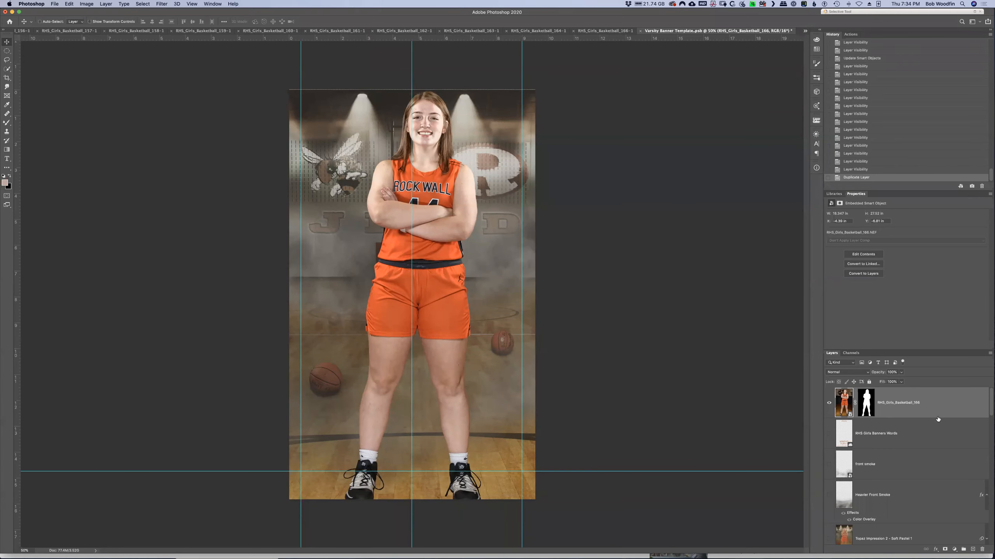
mouse_move(934, 402)
mouse_down()
mouse_move(932, 526)
mouse_move(923, 419)
mouse_up()
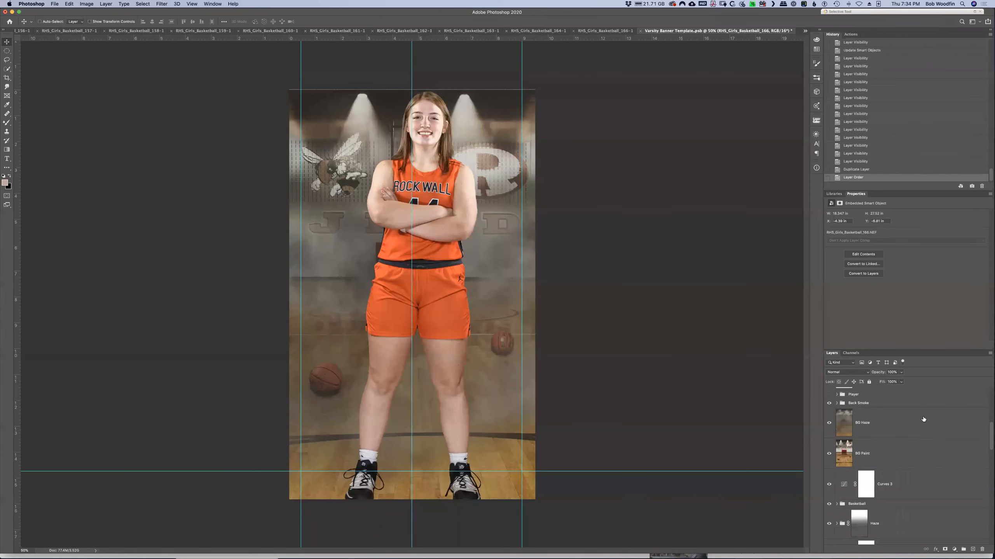
scroll(922, 419, up, 1)
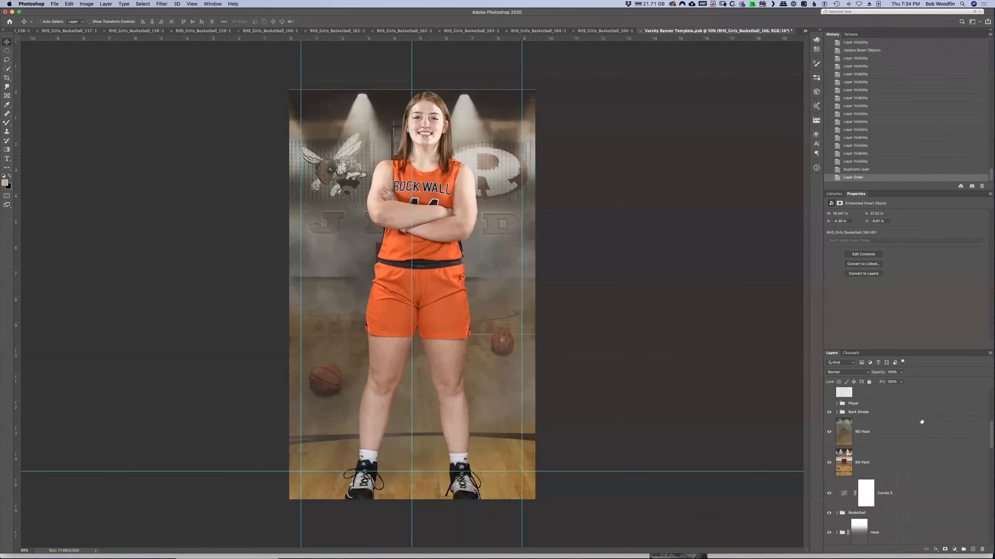
click(836, 404)
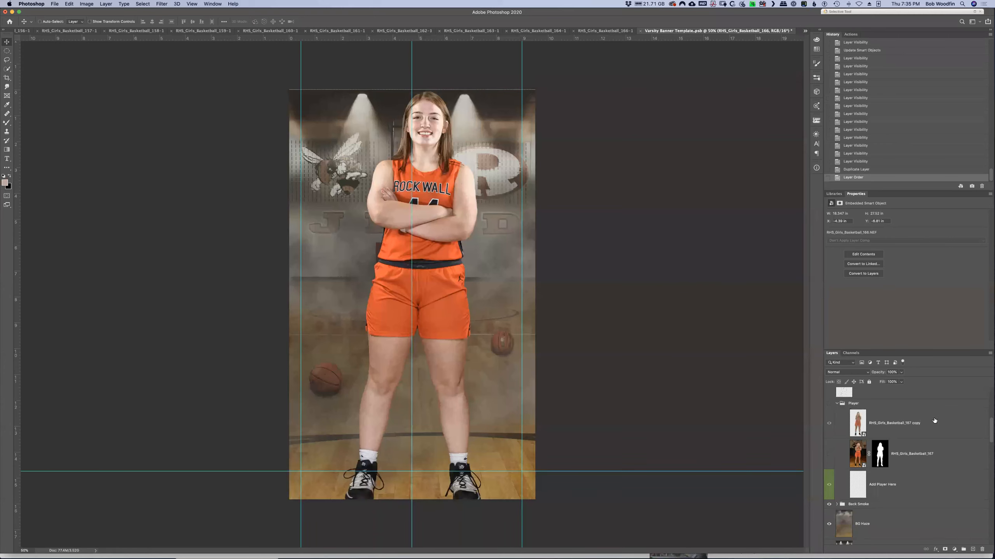
scroll(934, 420, up, 7)
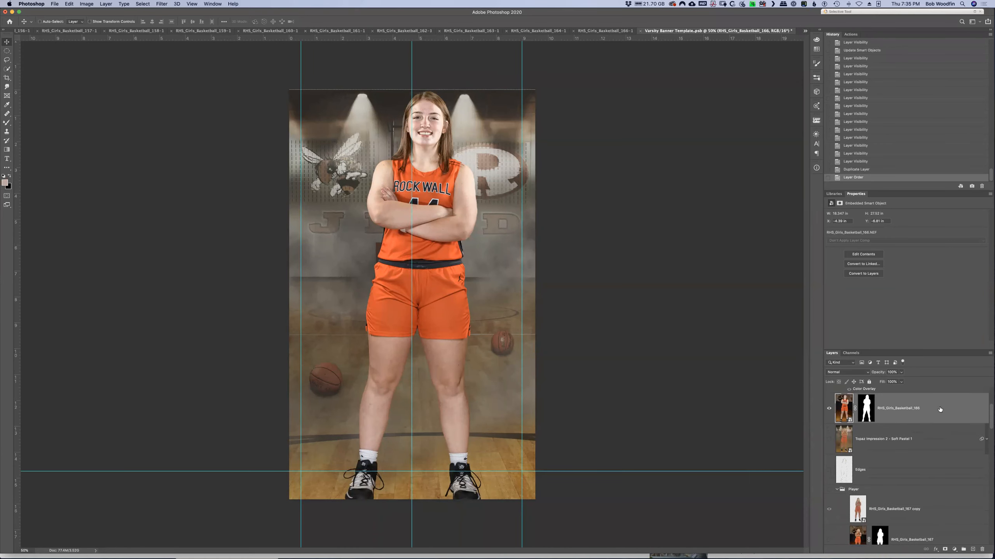
drag(932, 409, 934, 493)
Step: Delete both old 167 player layers from the Player group
scroll(925, 478, down, 5)
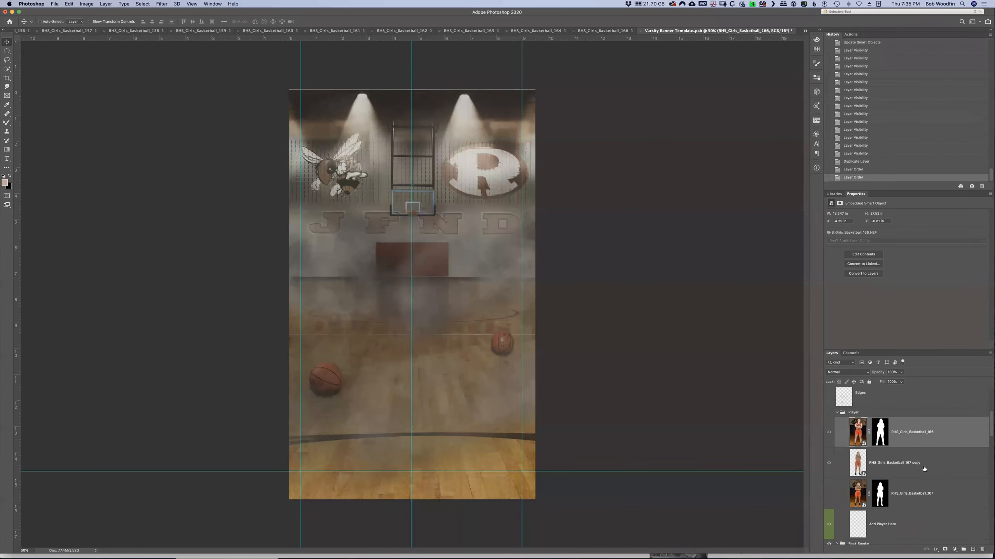
click(924, 469)
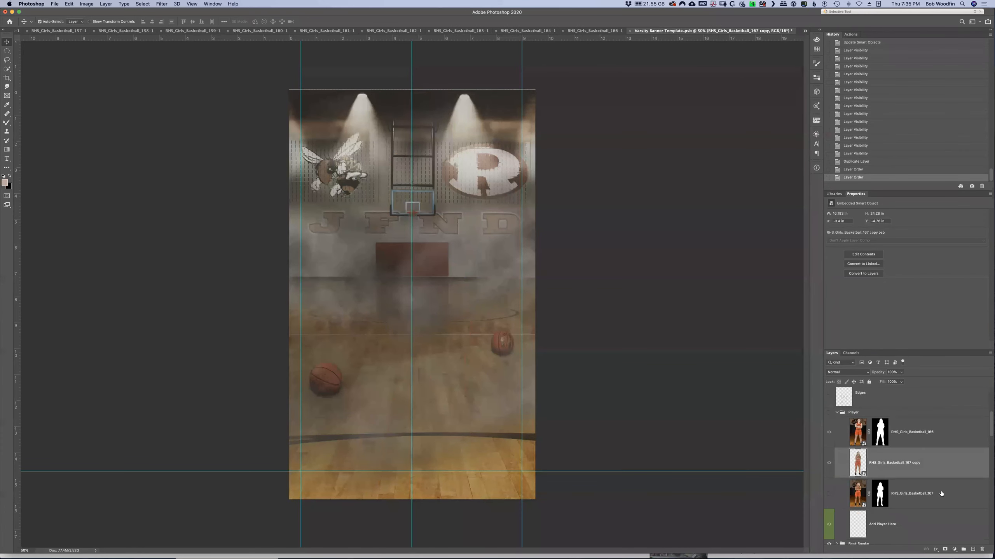
shift+click(941, 494)
key(Delete)
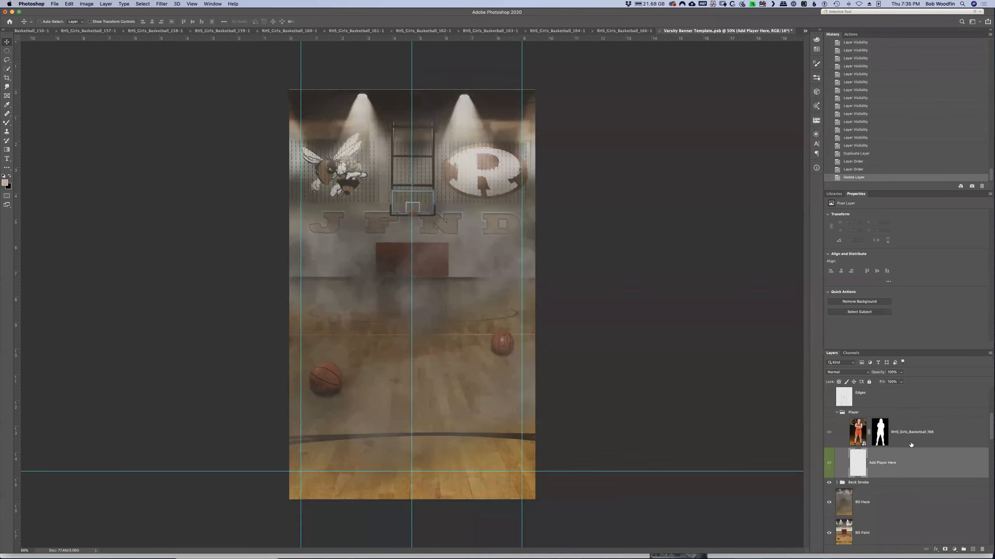
Step: Duplicate the player 166 layer, show the Player group, and hide the original 166 layer
click(943, 432)
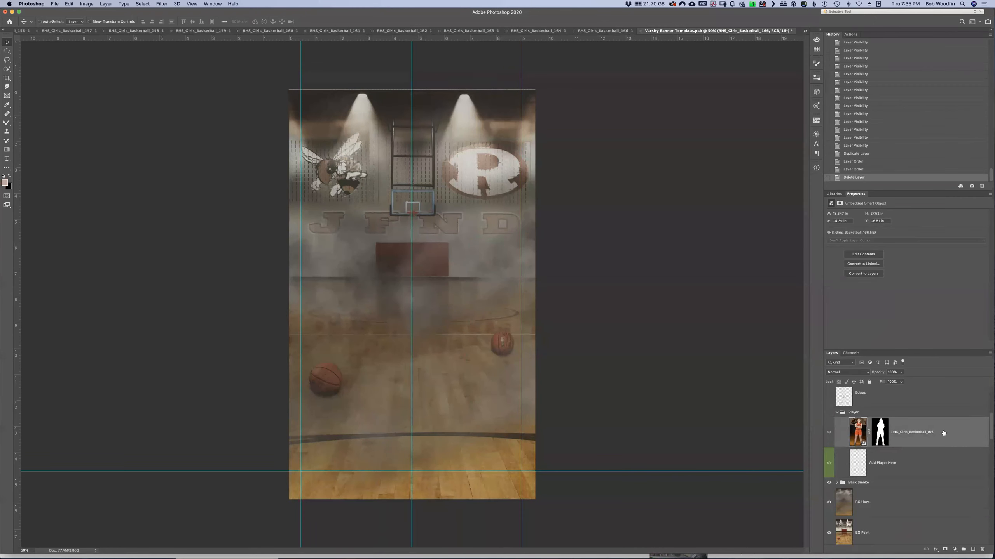
key(super+j)
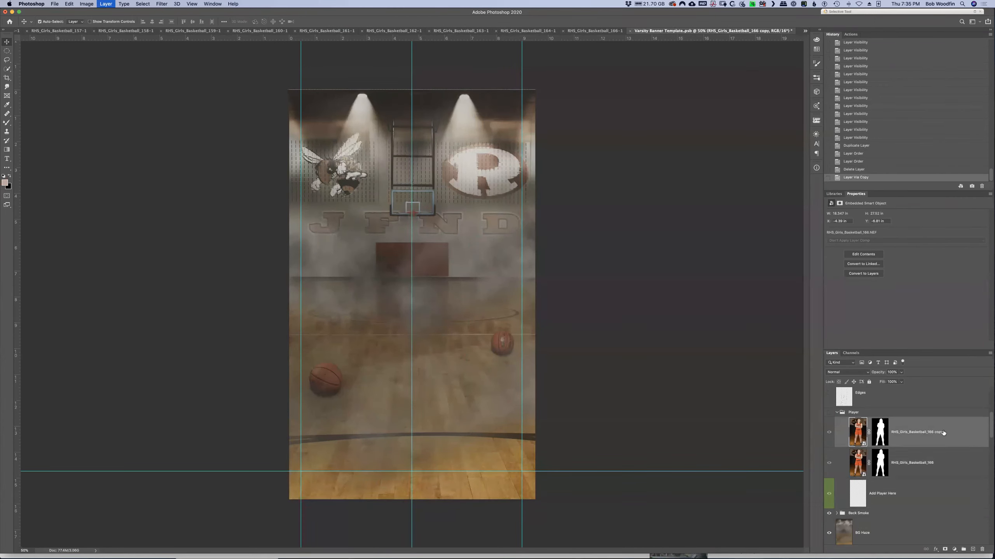
click(829, 412)
click(829, 464)
Step: Rasterize the RHS_Girls_Basketball_166 copy layer, apply its layer mask, and convert it to a smart object
right_click(952, 434)
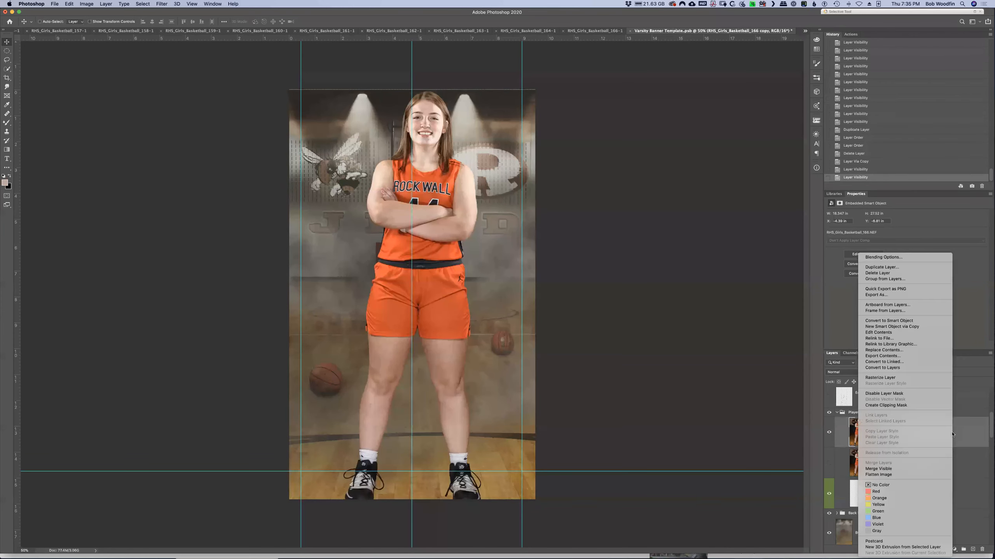
click(925, 378)
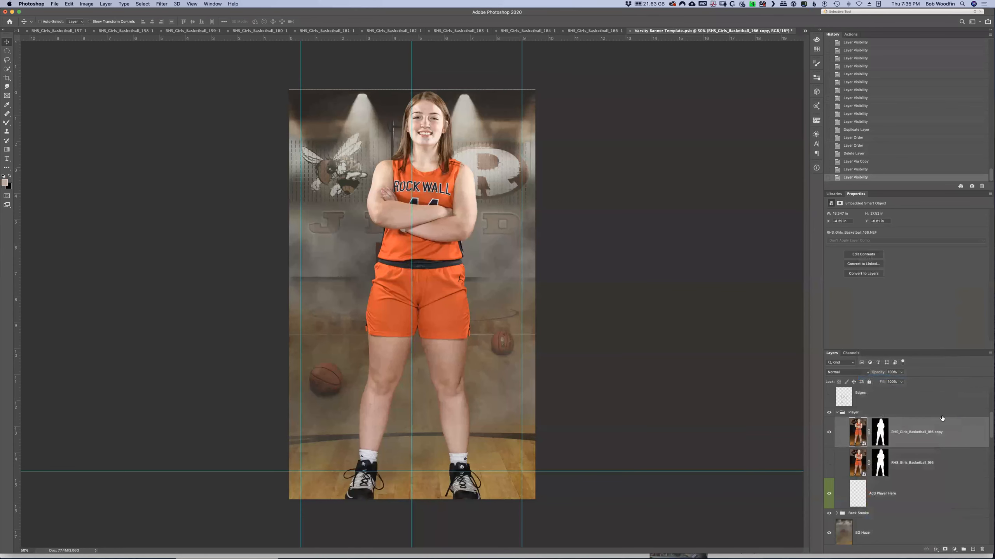
right_click(881, 430)
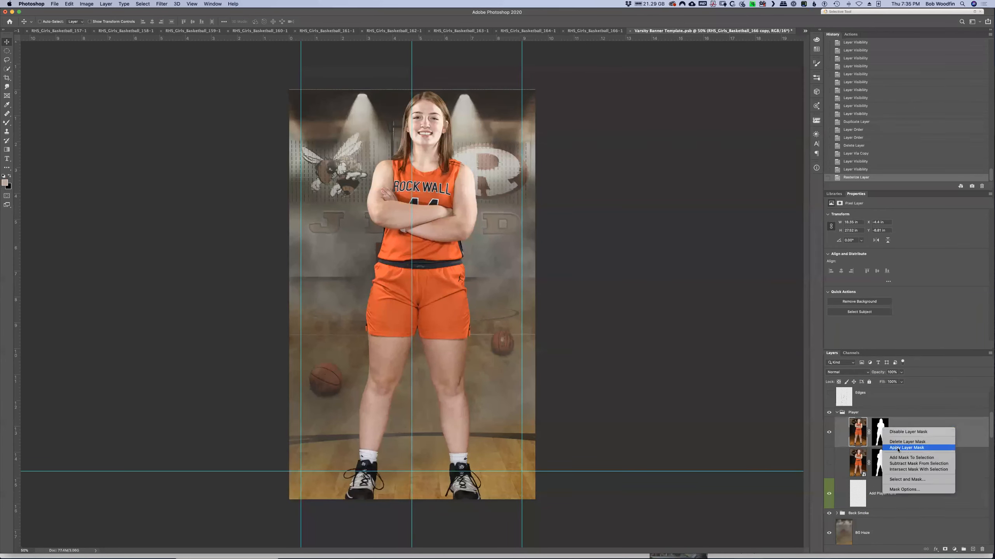
click(974, 413)
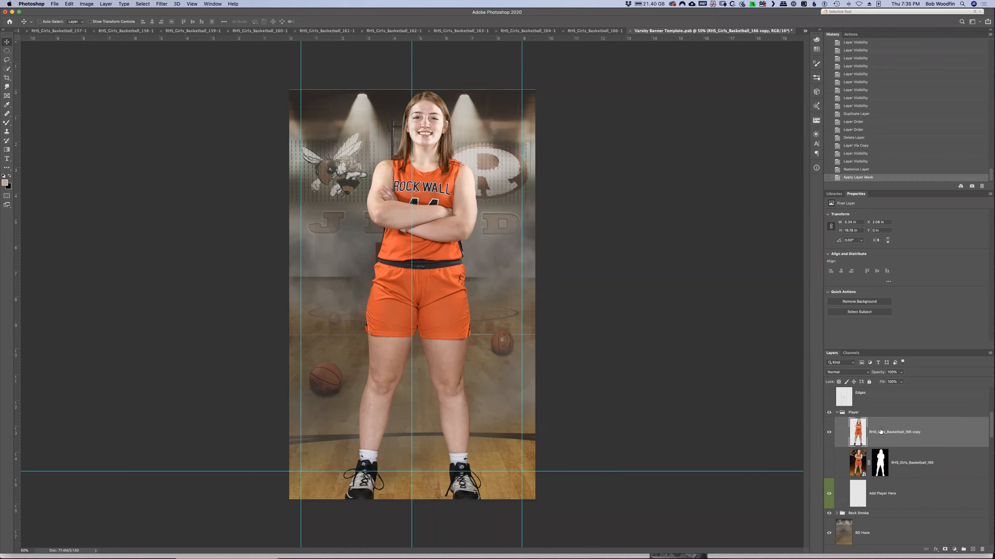
right_click(940, 431)
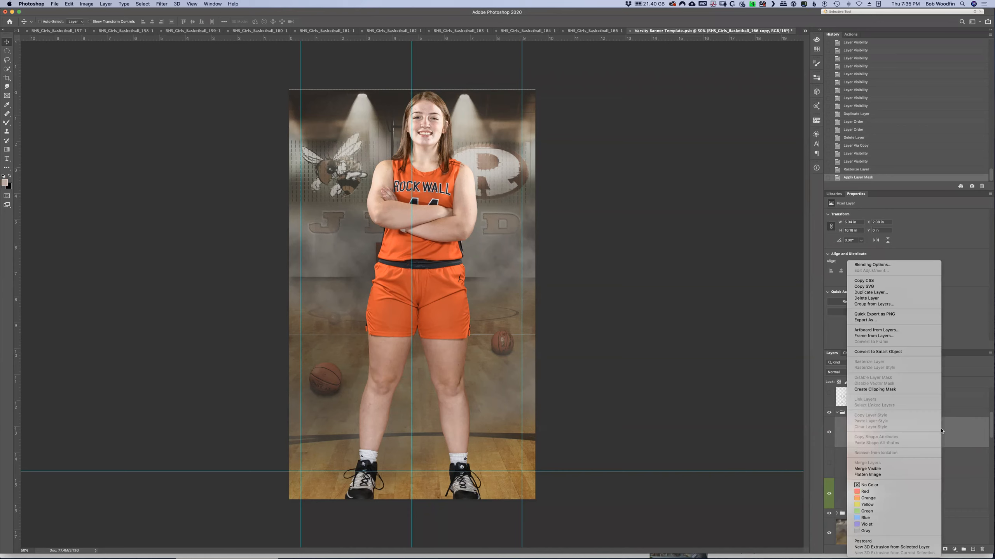
click(887, 355)
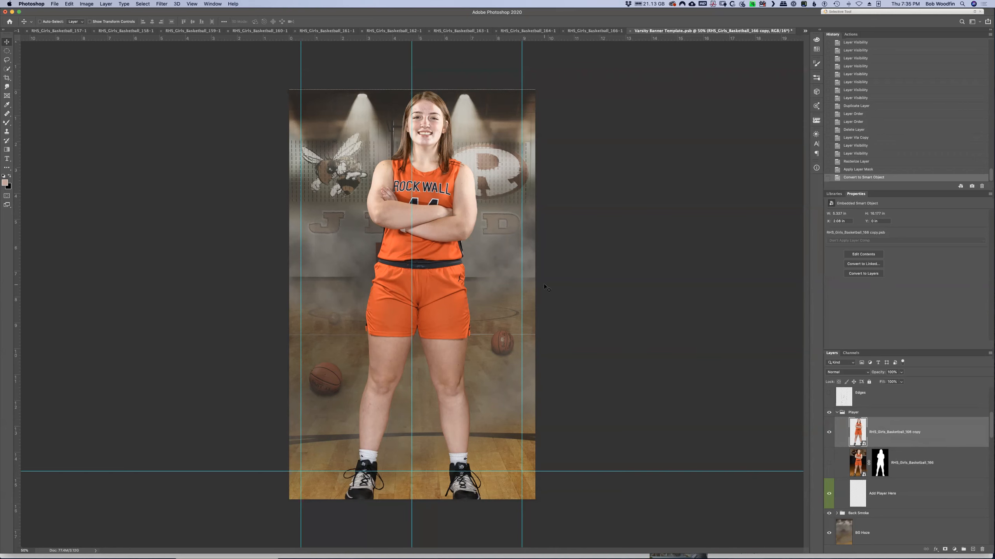
Step: Scale the player copy to about three-quarters size from the top and bottom, then nudge it left
key(super+t)
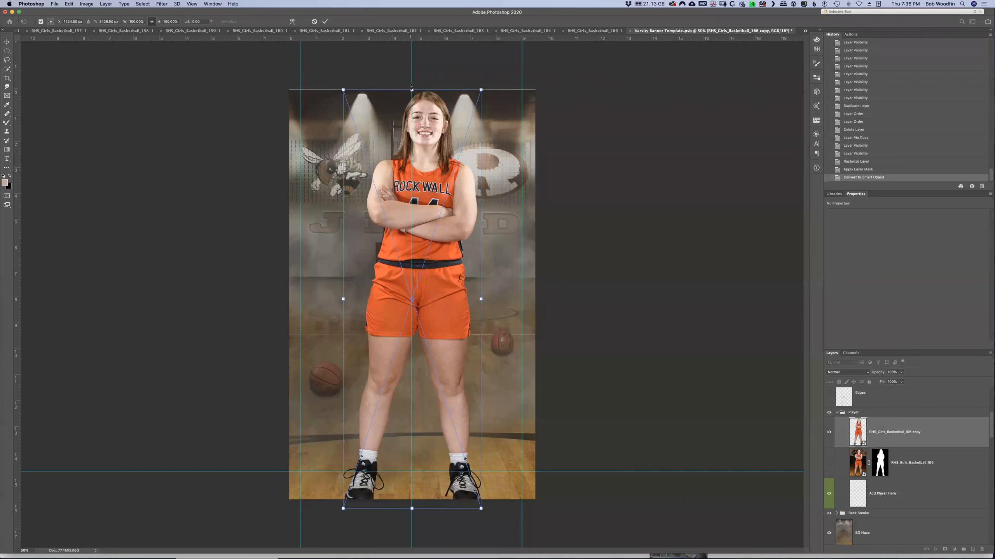
drag(410, 115, 407, 154)
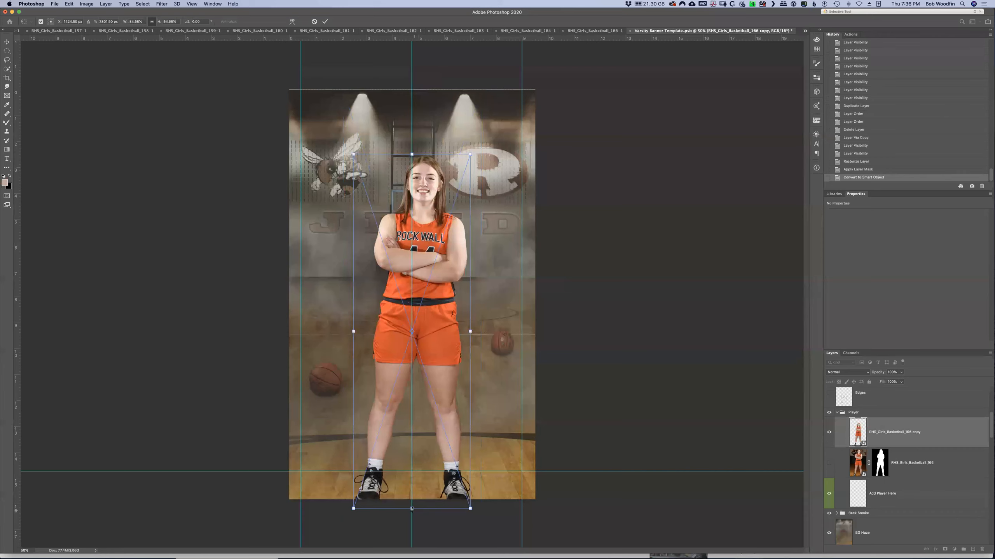
drag(412, 509, 413, 475)
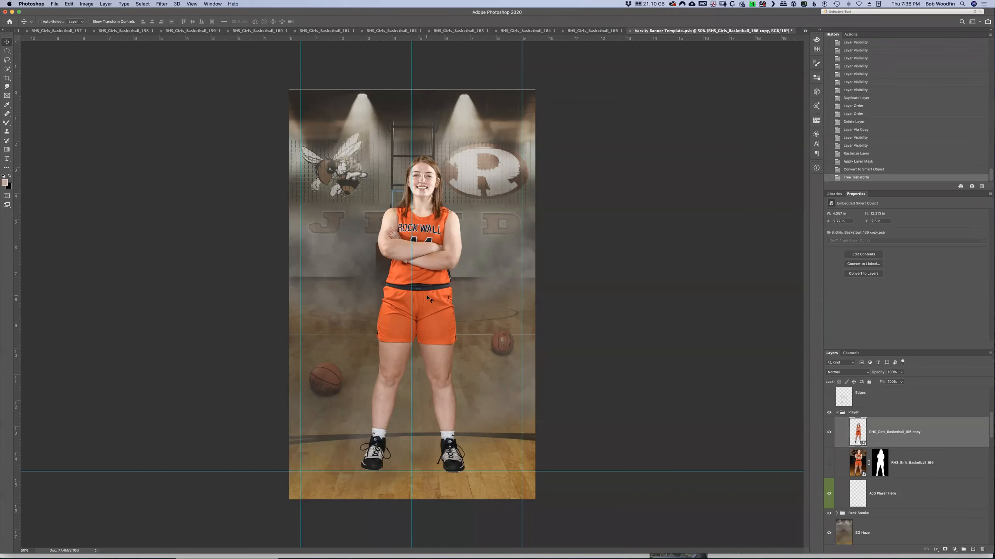
drag(429, 294, 421, 292)
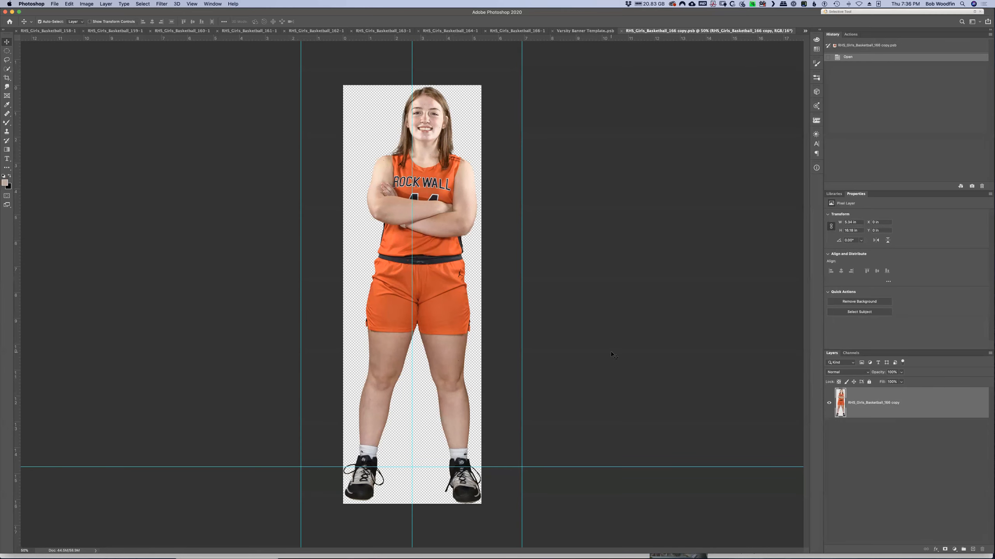
Step: Add a Hue/Saturation adjustment with saturation lowered to about -34 to dull the oranges
key(super+plus)
key(super+plus)
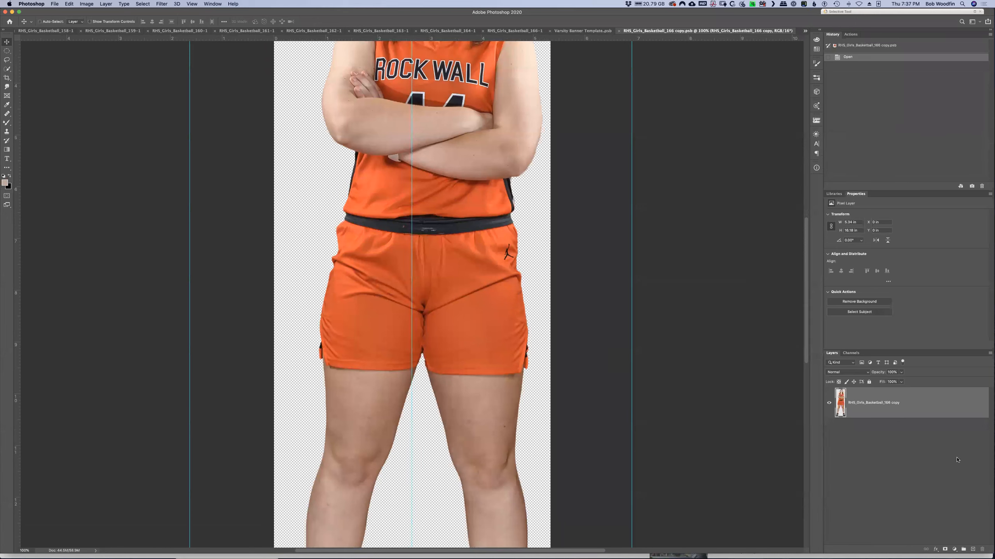
click(954, 549)
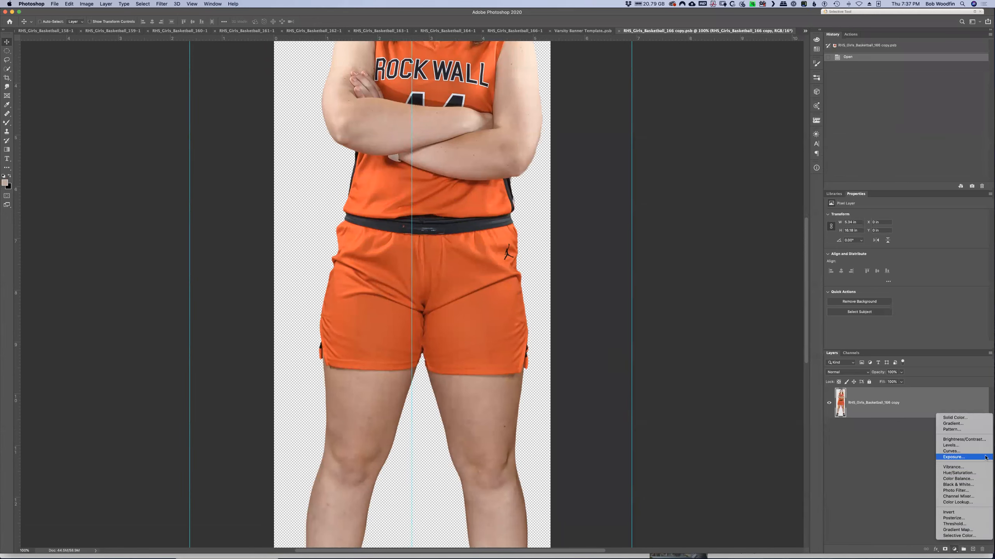
click(981, 473)
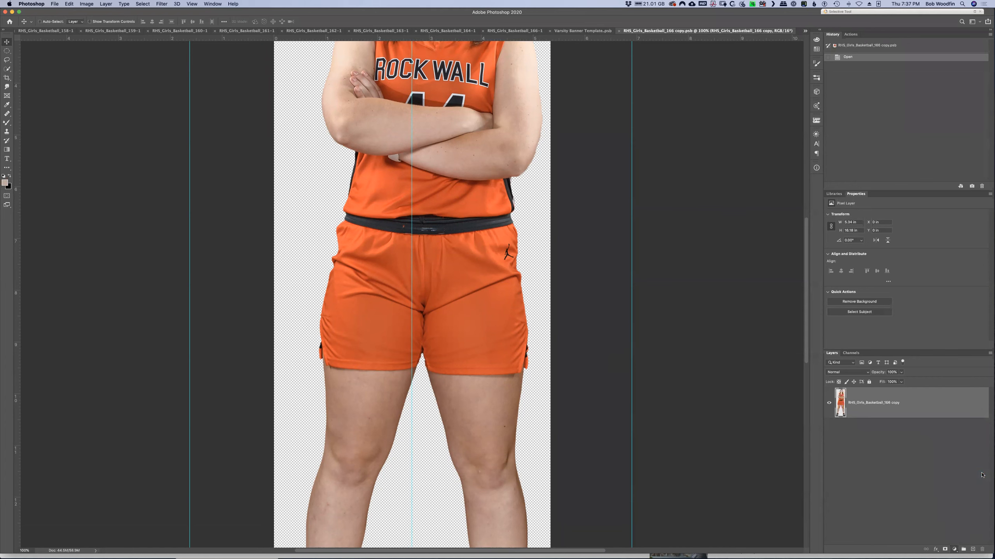
drag(894, 257, 879, 256)
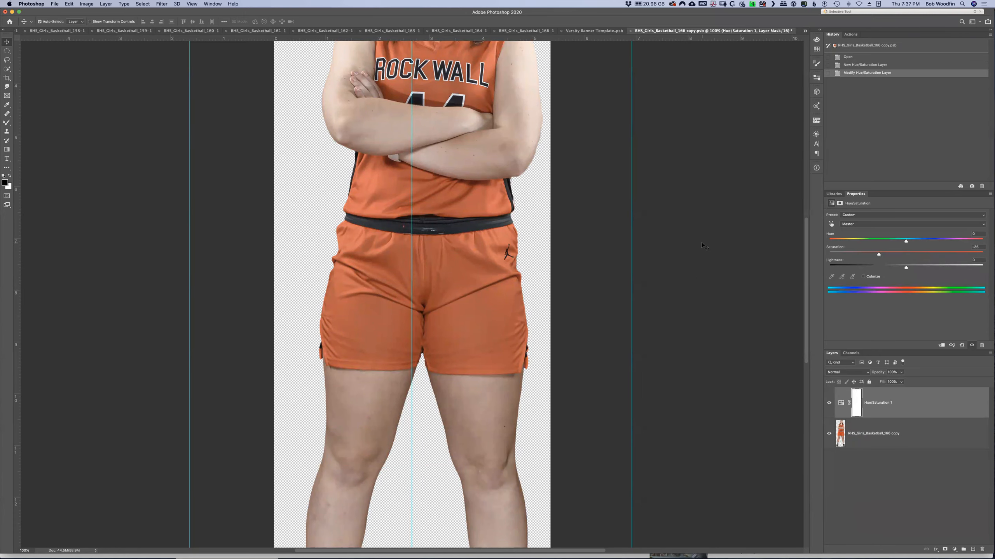
Step: Zoom in closer on the player and add an empty Layer 1 for retouching
key(super+equal)
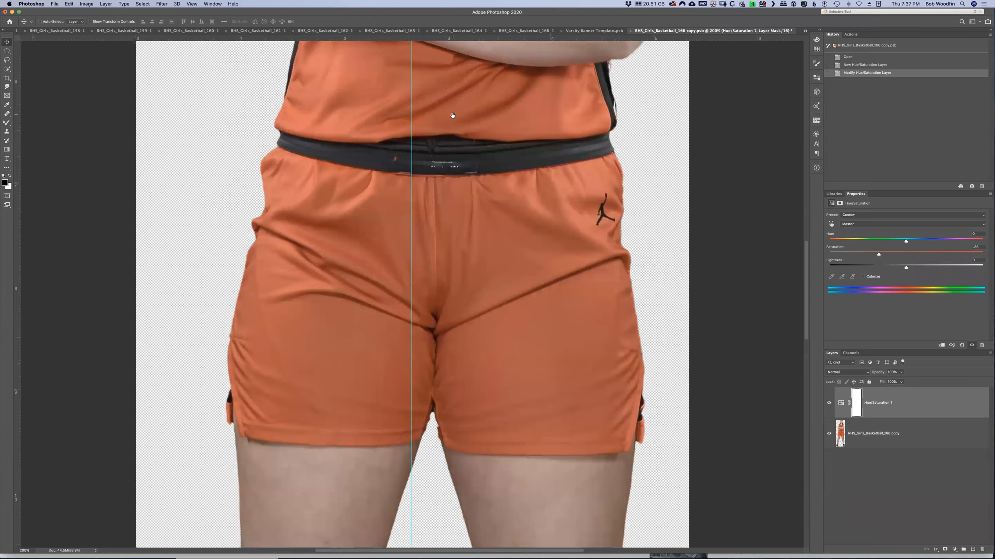
scroll(431, 270, up, 12)
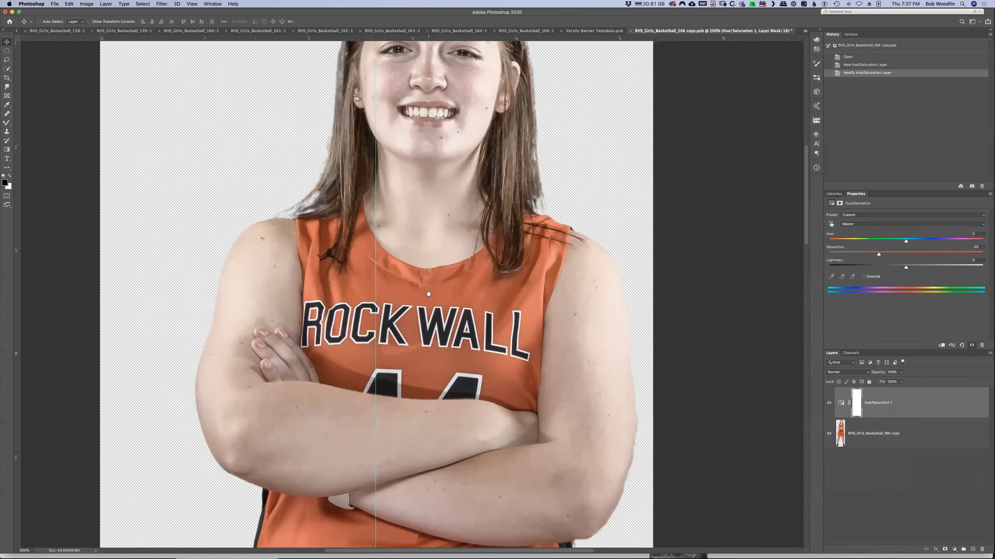
scroll(429, 293, up, 5)
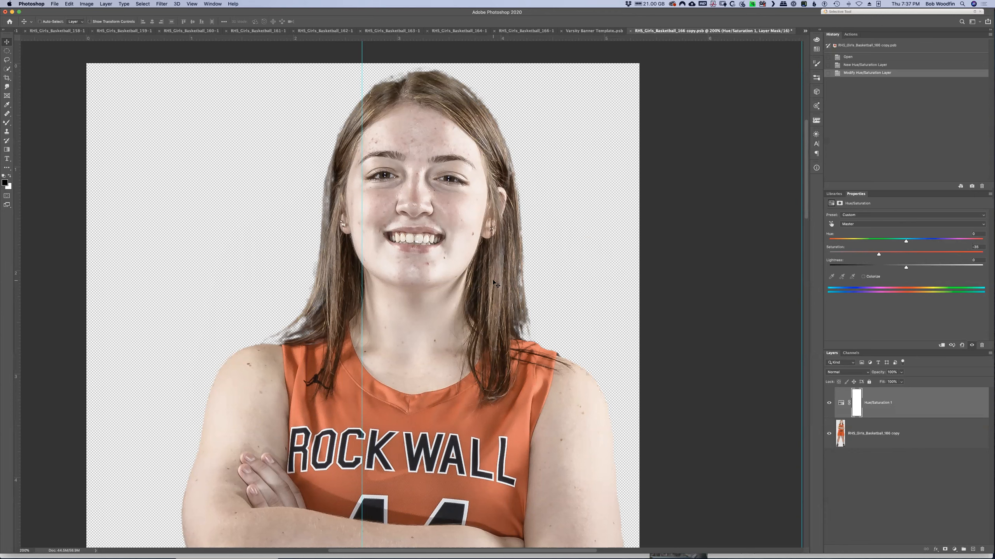
click(972, 550)
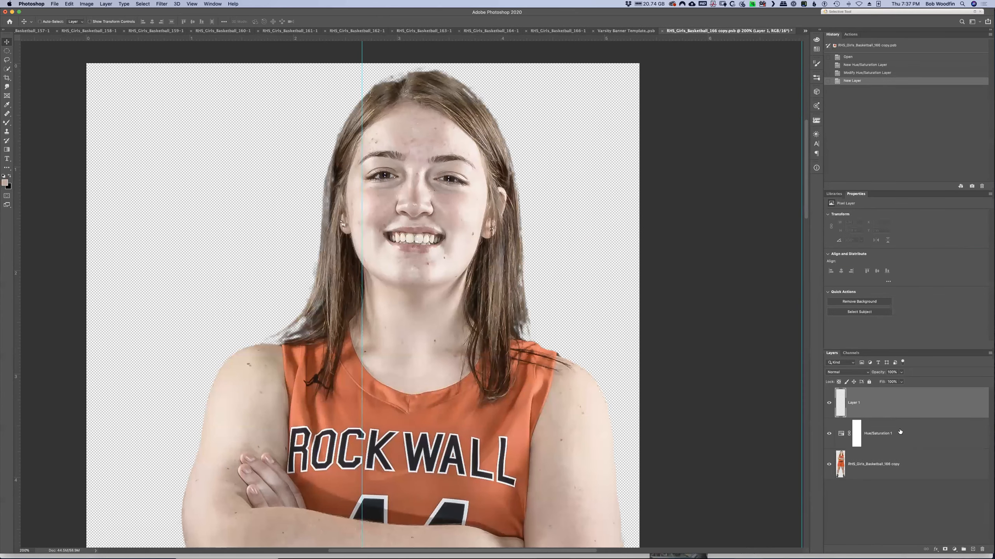
Step: Switch to the Healing Brush, bring the forehead into view, shrink the brush, and heal the central forehead spots
key(j)
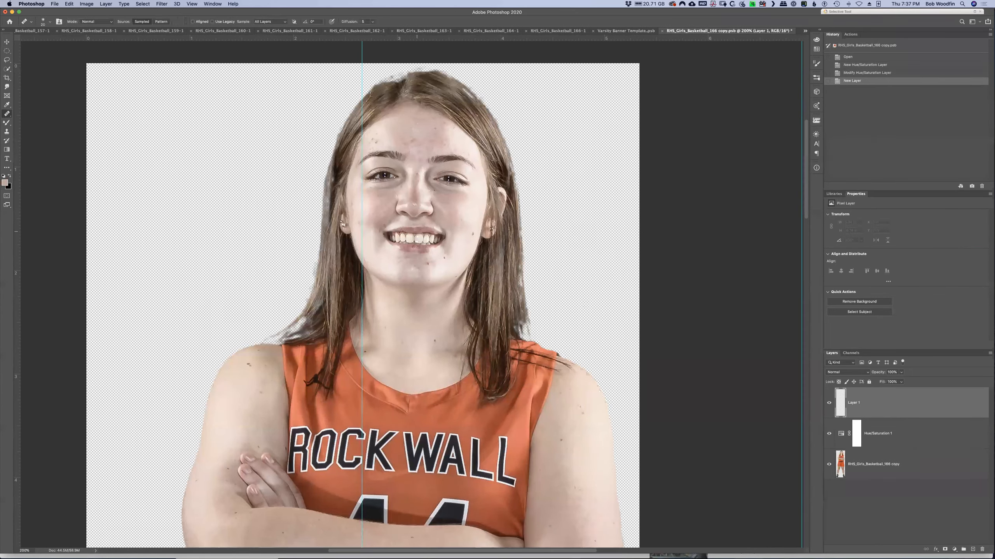
scroll(371, 258, up, 1)
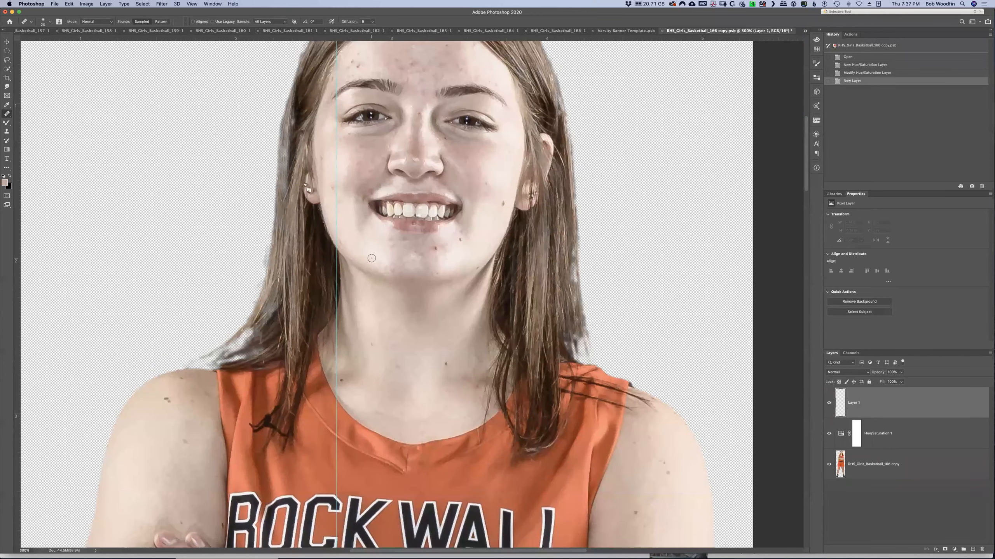
drag(406, 204, 414, 321)
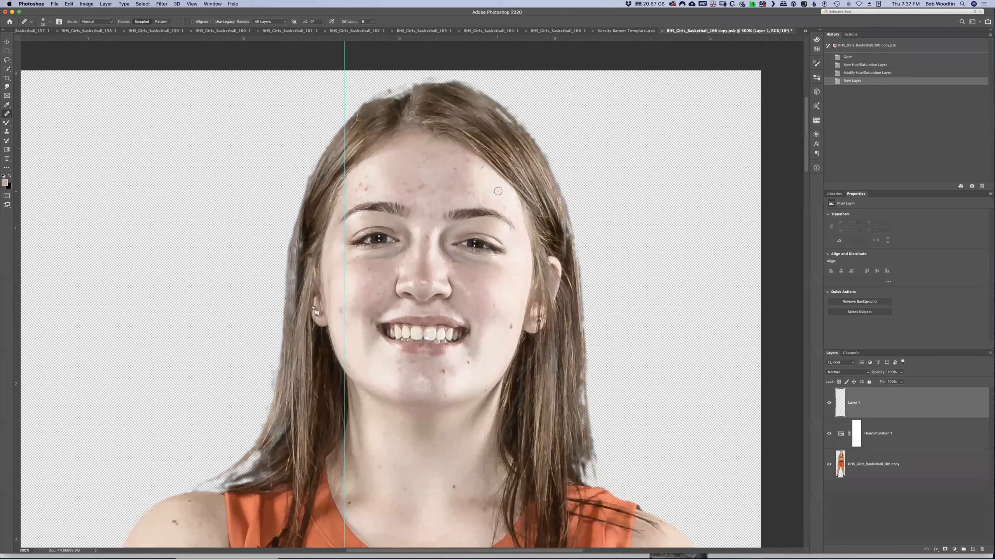
key(bracketleft)
click(463, 191)
click(487, 182)
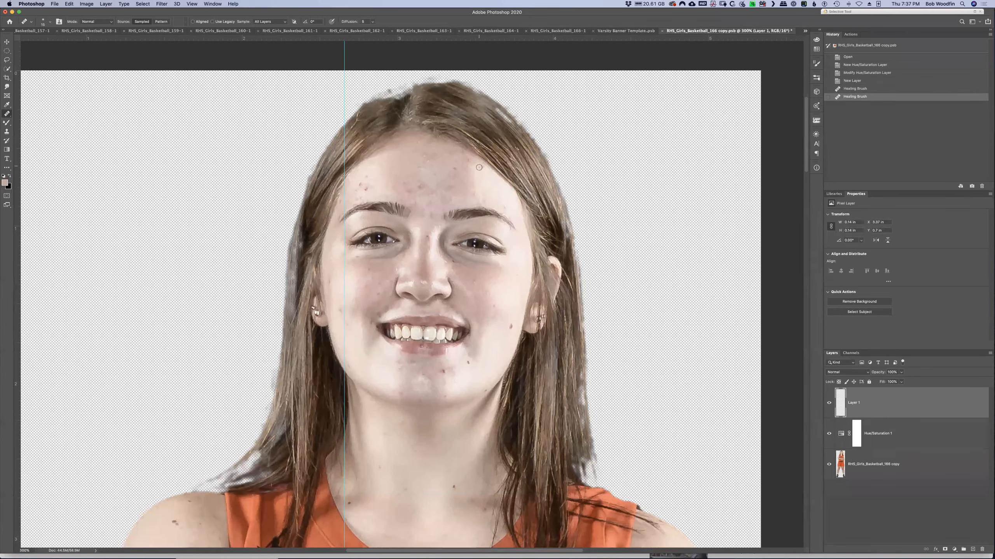
click(463, 156)
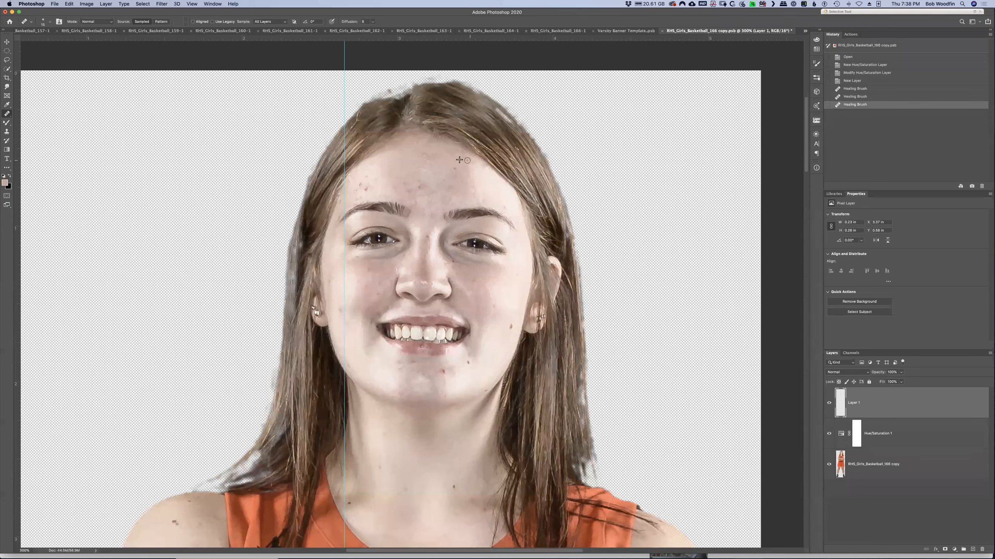
click(464, 170)
click(459, 177)
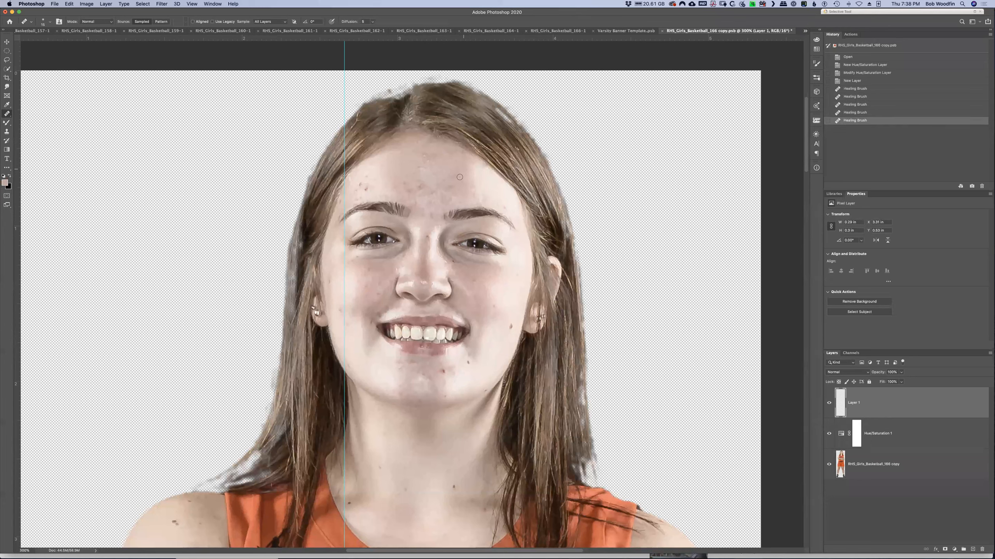
click(463, 168)
click(463, 182)
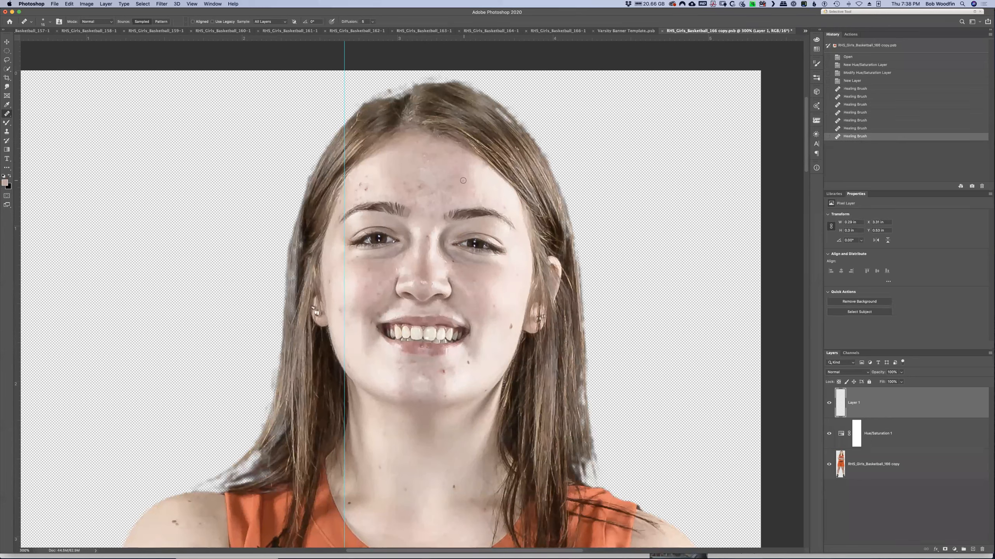
click(456, 174)
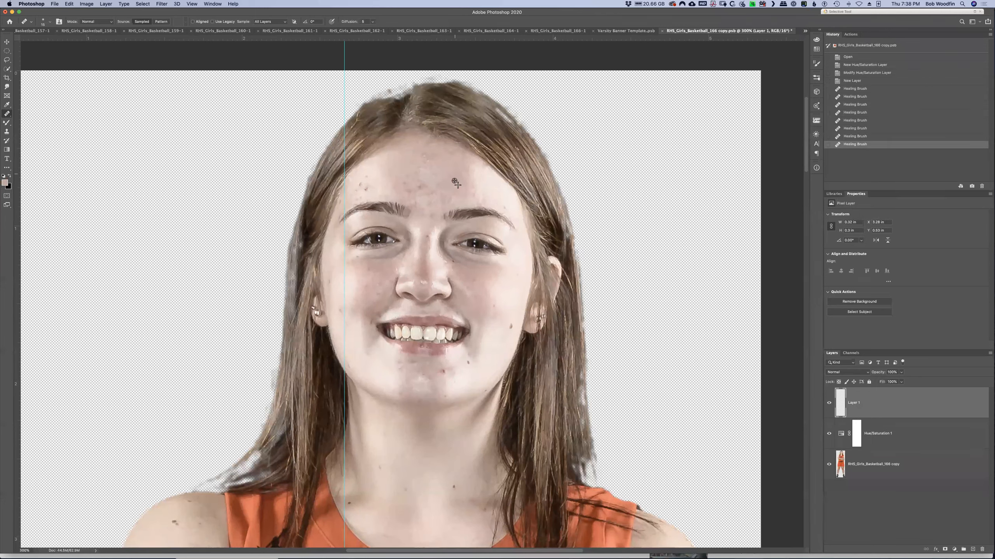
click(466, 186)
click(479, 195)
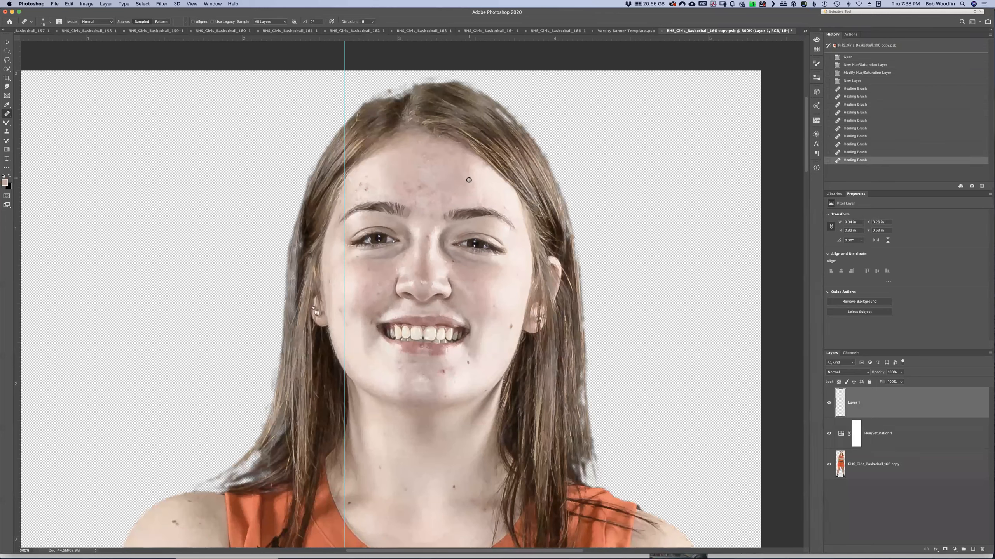
click(490, 193)
Step: Heal more forehead blemishes on the right side, then work leftward across the brow line
click(496, 195)
click(500, 205)
click(497, 194)
click(448, 183)
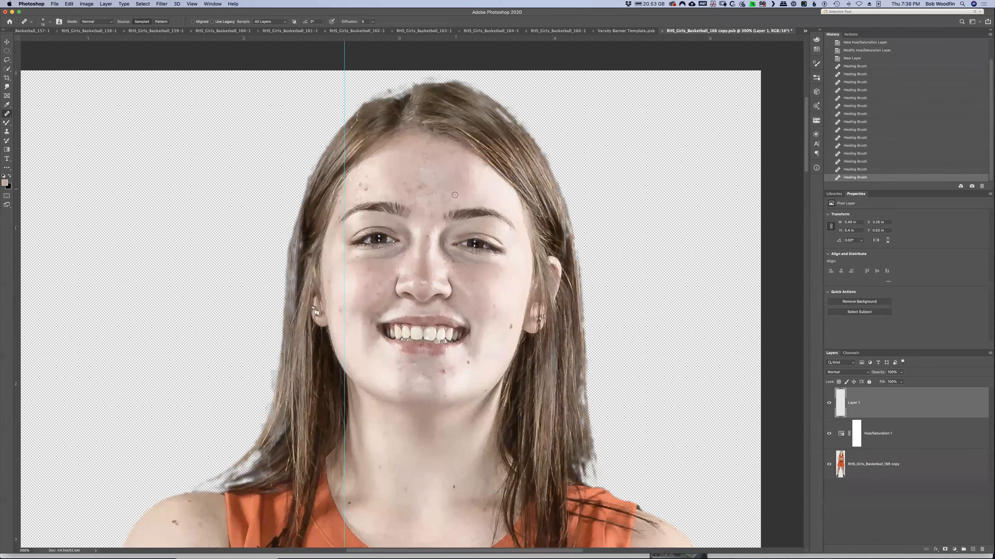
click(445, 185)
click(436, 188)
click(454, 173)
click(418, 156)
Step: Sample clean left-forehead skin and heal the spots around it, resampling as needed
alt+click(408, 164)
click(450, 188)
click(433, 189)
alt+click(408, 167)
click(419, 188)
alt+click(401, 166)
click(421, 178)
alt+click(403, 160)
alt+click(418, 162)
click(399, 163)
alt+click(415, 173)
click(422, 182)
alt+click(436, 172)
Step: Resample and clear the remaining small spots on the left side of the forehead
click(404, 186)
alt+click(393, 168)
click(404, 181)
alt+click(433, 173)
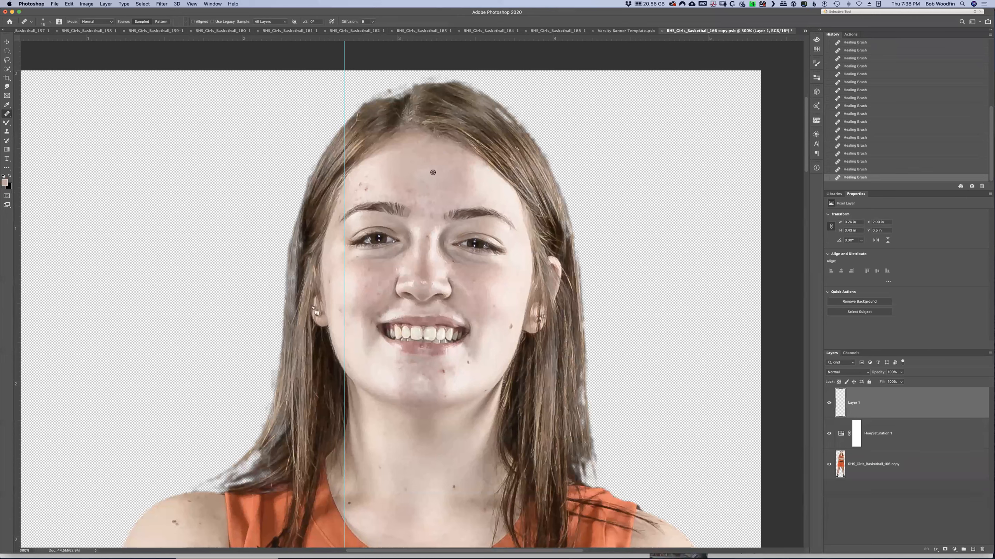
click(408, 191)
alt+click(419, 165)
click(407, 182)
alt+click(436, 179)
click(439, 202)
alt+click(448, 190)
alt+click(399, 172)
click(394, 186)
click(393, 180)
Step: Heal the skin between the brows and the spots just above the left brow
drag(431, 218, 414, 201)
alt+click(429, 192)
alt+click(424, 188)
click(417, 204)
click(415, 192)
Step: Resample nearby skin and heal the small dark blemishes on the left forehead
alt+click(391, 176)
click(392, 188)
click(392, 182)
alt+click(375, 172)
drag(374, 181, 376, 179)
alt+click(376, 171)
click(367, 177)
click(367, 182)
alt+click(370, 172)
alt+click(369, 175)
click(361, 185)
alt+click(370, 172)
click(366, 187)
Step: Heal the faint remaining blemishes out to the left edge of the forehead
alt+click(366, 174)
click(372, 188)
click(372, 188)
click(360, 179)
click(354, 192)
alt+click(369, 182)
click(361, 195)
alt+click(366, 180)
click(356, 202)
alt+click(362, 186)
click(353, 195)
click(352, 202)
alt+click(358, 187)
click(342, 201)
Step: Heal the reddish nose-bridge spot, the spot under the eye, and the cheek blemishes
alt+click(421, 228)
drag(427, 234, 427, 241)
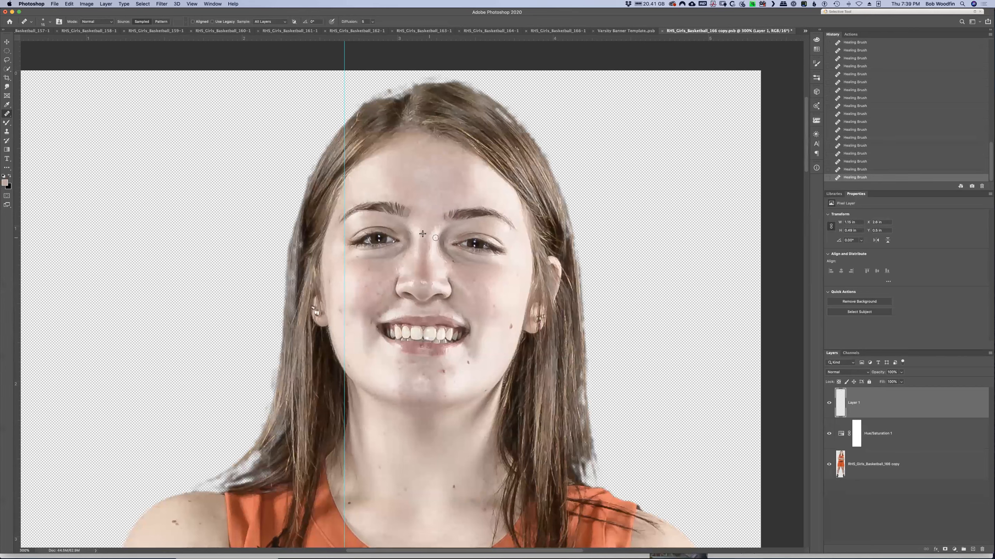
click(452, 261)
alt+click(493, 294)
click(493, 306)
drag(487, 315, 486, 321)
click(486, 306)
alt+click(486, 278)
click(474, 280)
alt+click(497, 290)
click(483, 284)
alt+click(486, 297)
drag(481, 287, 485, 280)
Step: Heal the small red chin blemishes and lighten the dark patch on the chin
alt+click(456, 374)
click(444, 372)
alt+click(462, 372)
click(453, 376)
click(459, 382)
alt+click(455, 361)
click(453, 375)
click(451, 381)
click(443, 386)
click(453, 386)
click(446, 369)
alt+click(452, 373)
click(437, 372)
click(457, 382)
Step: Resample skin and heal the small marks on the left side of the chin
click(444, 398)
alt+click(388, 363)
click(398, 364)
alt+click(387, 367)
click(392, 375)
alt+click(391, 375)
click(402, 368)
alt+click(388, 375)
click(403, 378)
click(403, 385)
alt+click(391, 366)
click(396, 379)
Step: Heal the faint marks across the lower and right parts of the chin
alt+click(399, 379)
click(393, 394)
click(398, 385)
click(404, 400)
alt+click(438, 395)
click(399, 389)
alt+click(438, 390)
click(416, 401)
alt+click(439, 386)
click(427, 397)
alt+click(447, 384)
click(436, 400)
alt+click(447, 383)
click(426, 382)
Step: Heal the small blemish and faint mark just below the lower lip
alt+click(430, 365)
click(423, 375)
alt+click(413, 369)
click(413, 364)
Step: Heal the spot above the upper lip and a first left-cheek blemish with the Healing Brush
mouse_move(407, 310)
mouse_down()
mouse_move(377, 315)
mouse_move(386, 316)
mouse_up()
alt+click(386, 299)
alt+click(366, 293)
click(367, 286)
Step: Heal the remaining cheek blemishes down to the lower cheek, then close the Backblaze notification
alt+click(375, 289)
click(372, 278)
alt+click(379, 270)
click(368, 272)
alt+click(339, 298)
click(341, 313)
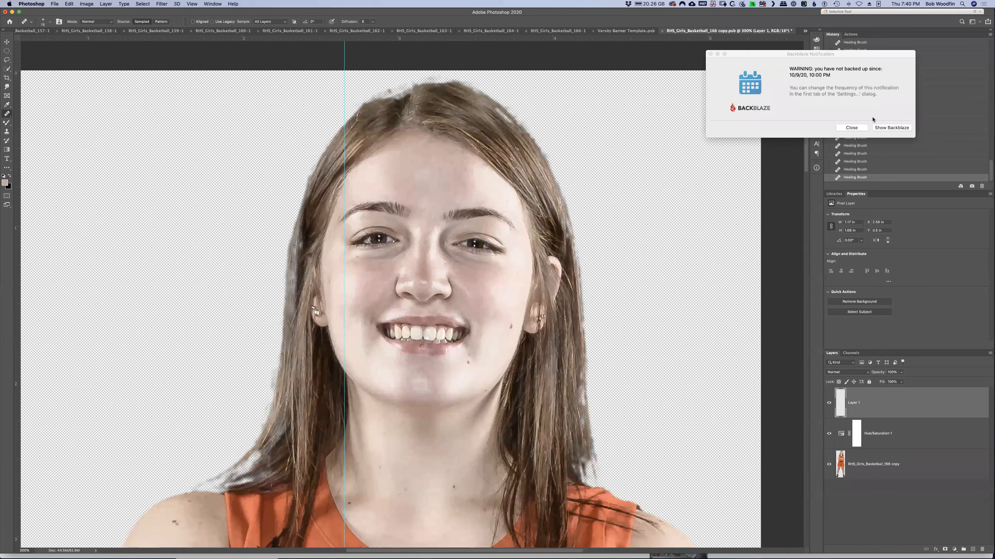
click(851, 128)
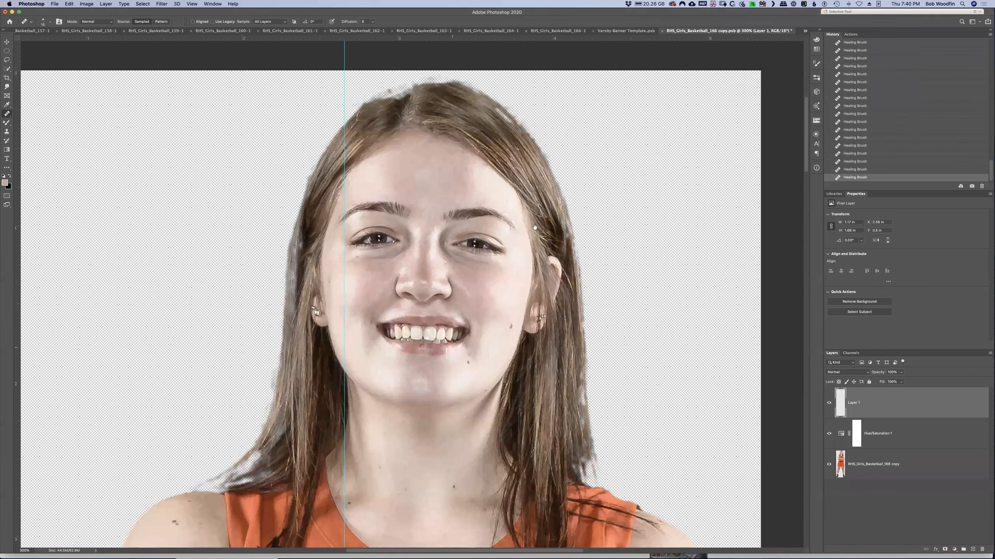
Step: Pan down past the jersey and shorts and heal the white blemish on the right knee
drag(436, 370, 528, 76)
drag(530, 382, 537, 308)
drag(649, 375, 515, 294)
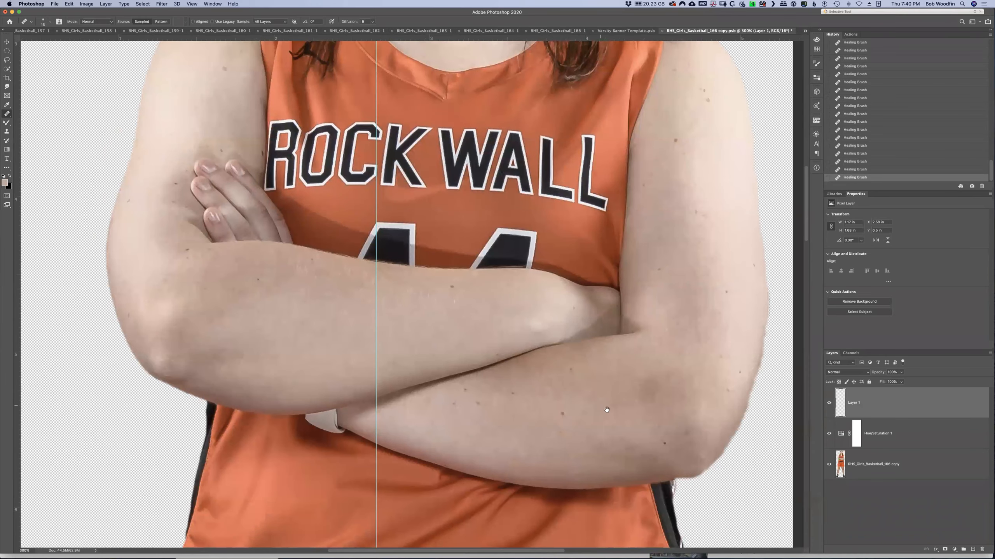
drag(610, 349, 623, 102)
drag(532, 361, 583, 44)
drag(629, 394, 642, 78)
drag(717, 382, 632, 276)
click(593, 243)
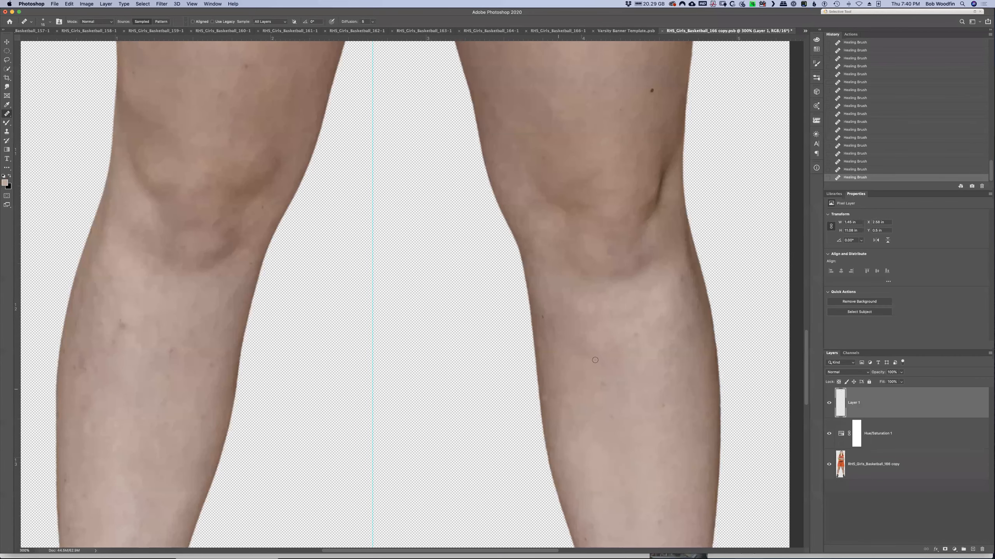
Step: Heal the dark spots on the left calf, resampling clean calf skin between them
drag(664, 317, 706, 125)
mouse_move(647, 82)
mouse_down()
mouse_move(668, 165)
mouse_move(600, 153)
mouse_move(616, 275)
mouse_move(635, 297)
mouse_up()
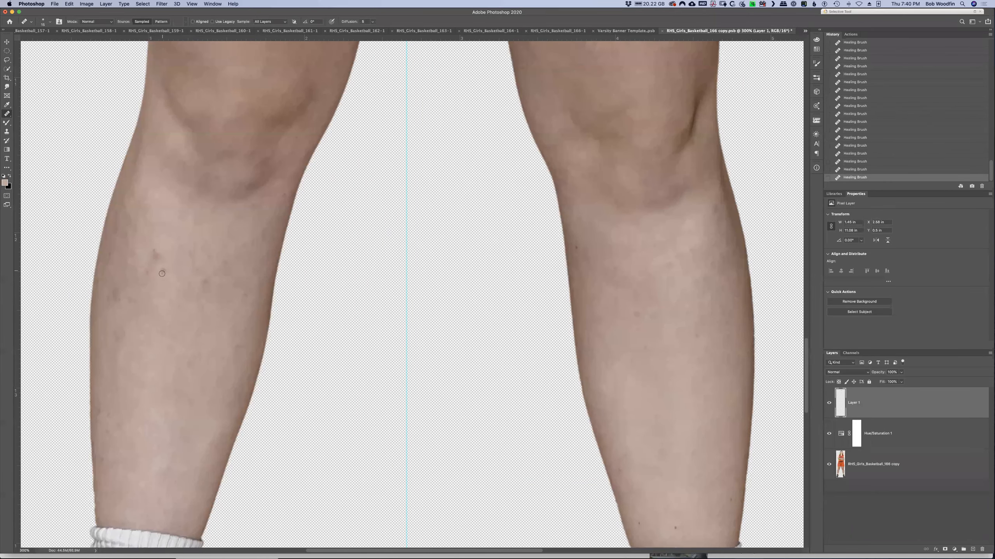
click(162, 272)
mouse_move(152, 257)
mouse_down()
mouse_move(150, 273)
mouse_move(156, 259)
mouse_up()
alt+click(159, 281)
alt+click(172, 265)
alt+click(175, 272)
click(156, 286)
click(128, 297)
click(107, 296)
click(112, 322)
Step: Heal the remaining small spots along the left calf
alt+click(114, 272)
click(123, 297)
alt+click(118, 285)
click(115, 294)
click(110, 280)
click(206, 284)
click(200, 304)
Step: Check the shoes, then pan back up past the shorts and ROCKWALL lettering to the face
drag(756, 310, 695, 39)
drag(622, 219, 582, 462)
drag(579, 246, 596, 450)
drag(592, 232, 599, 310)
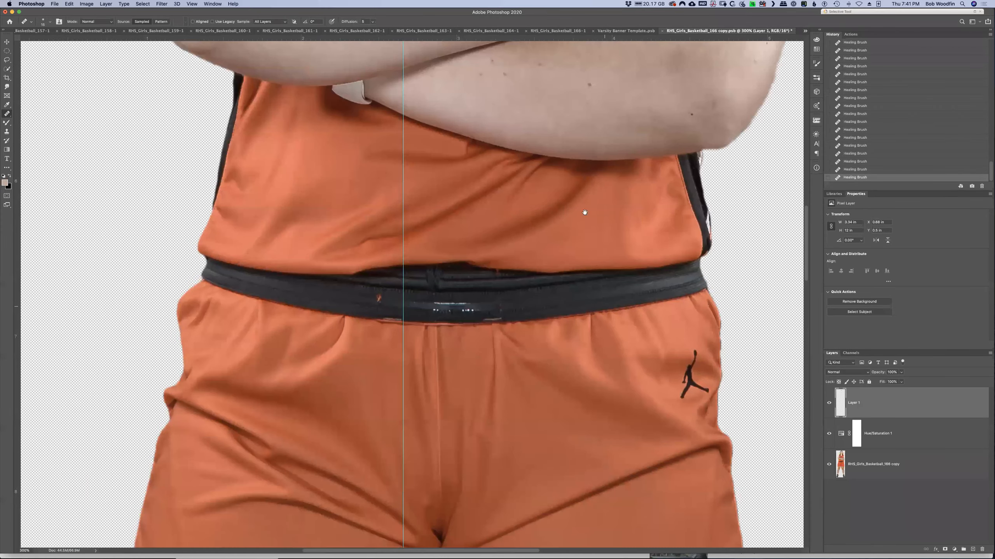
drag(582, 209, 576, 451)
drag(571, 233, 580, 475)
drag(606, 300, 550, 388)
drag(620, 105, 607, 301)
Step: Zoom out, rename Layer 1 to 'Remove Blemishes', and open the Actions list for Dodge and Burn - Curves
key(super+minus)
key(super+minus)
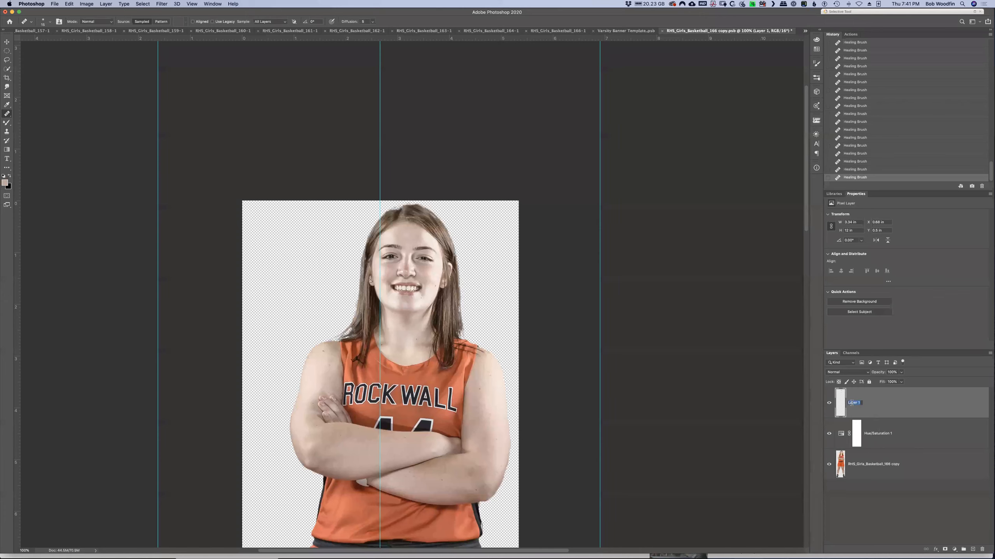
text(Remove Blemishes)
key(Return)
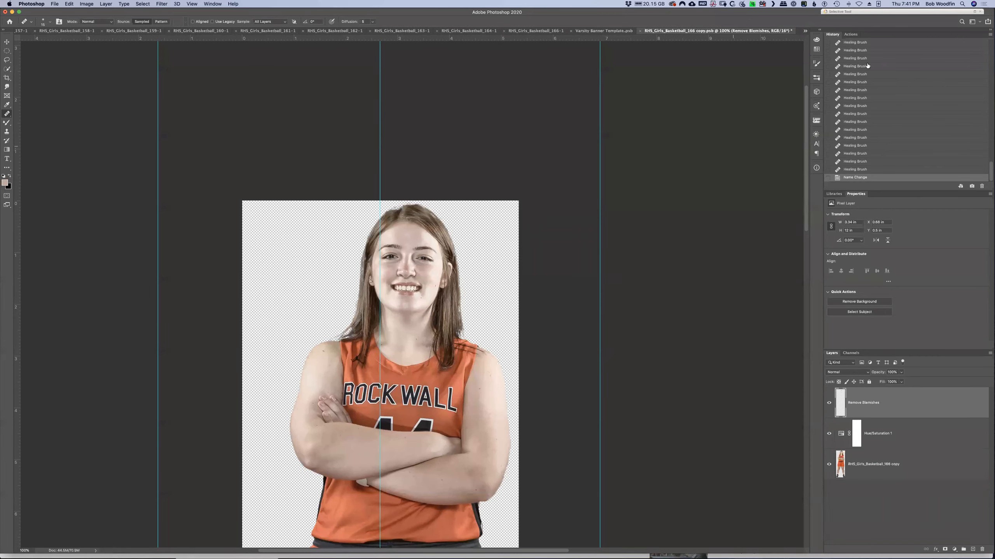
click(851, 34)
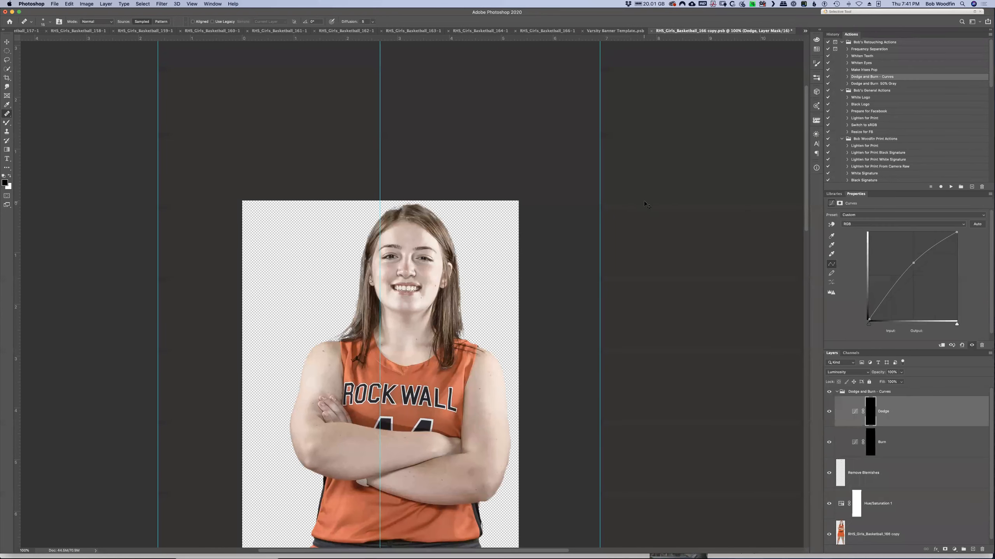
Step: Zoom back in to 300% on the face and select the Remove Blemishes layer
key(super+equal)
key(super+equal)
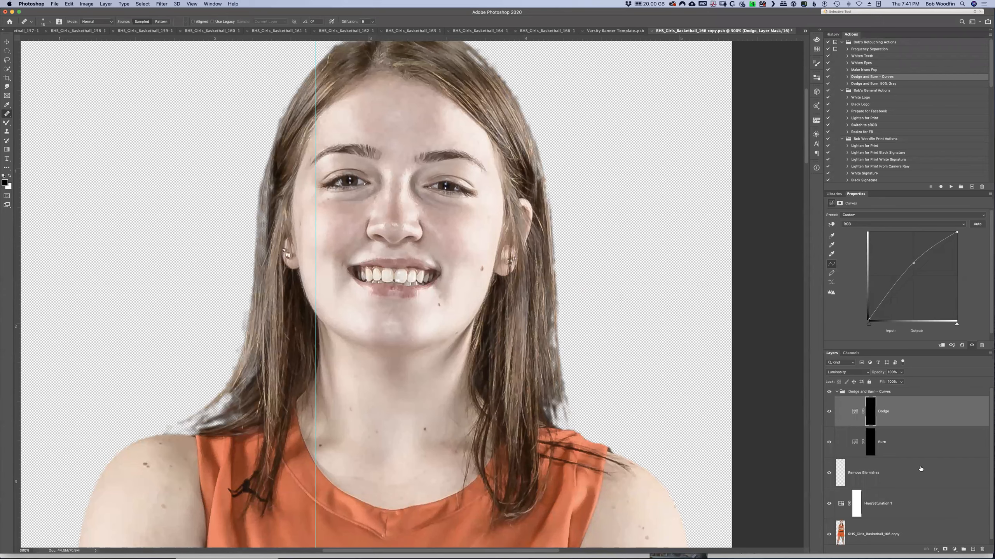
click(917, 468)
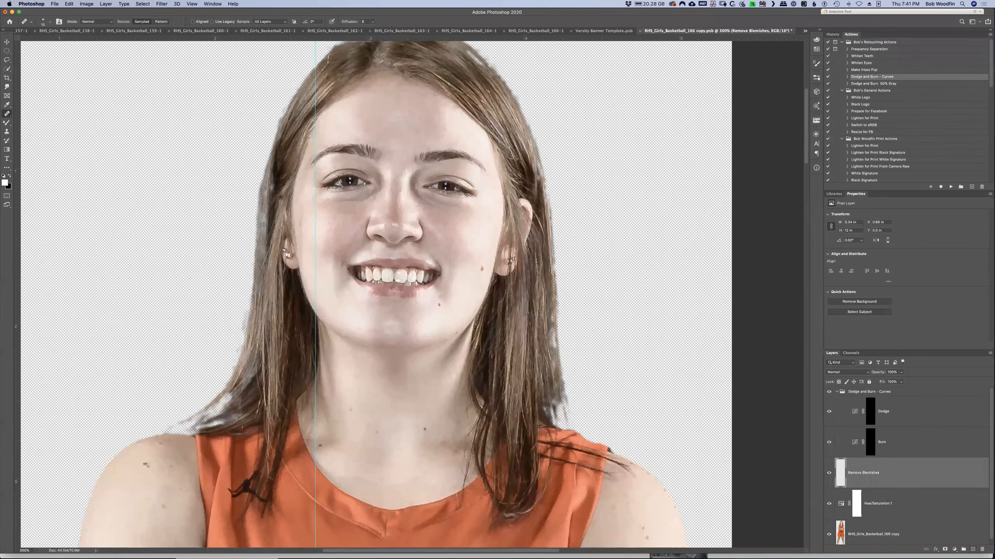
Step: Add a new empty layer named 'Reduce Shine' and choose the Color mode
key(alt+shift+super+n)
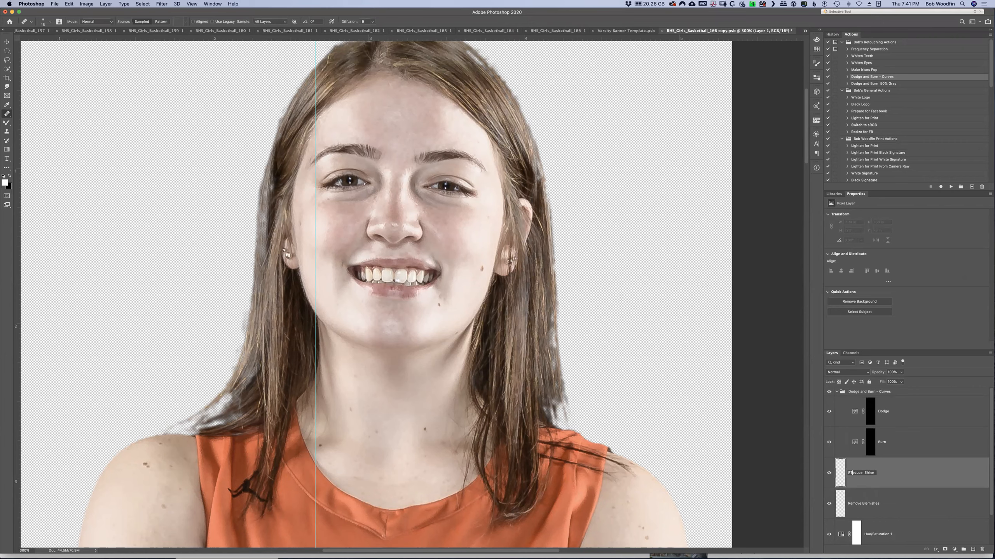
key(Return)
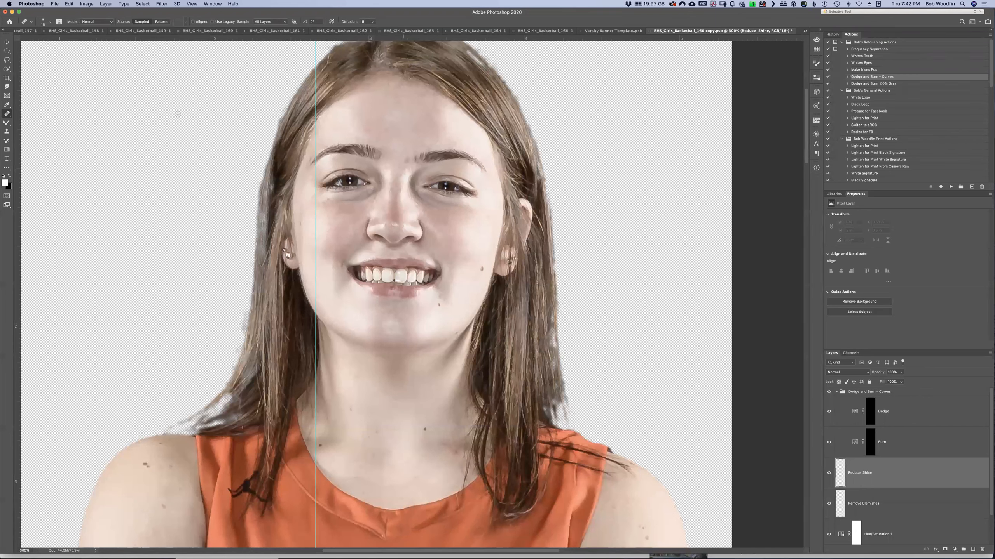
click(101, 21)
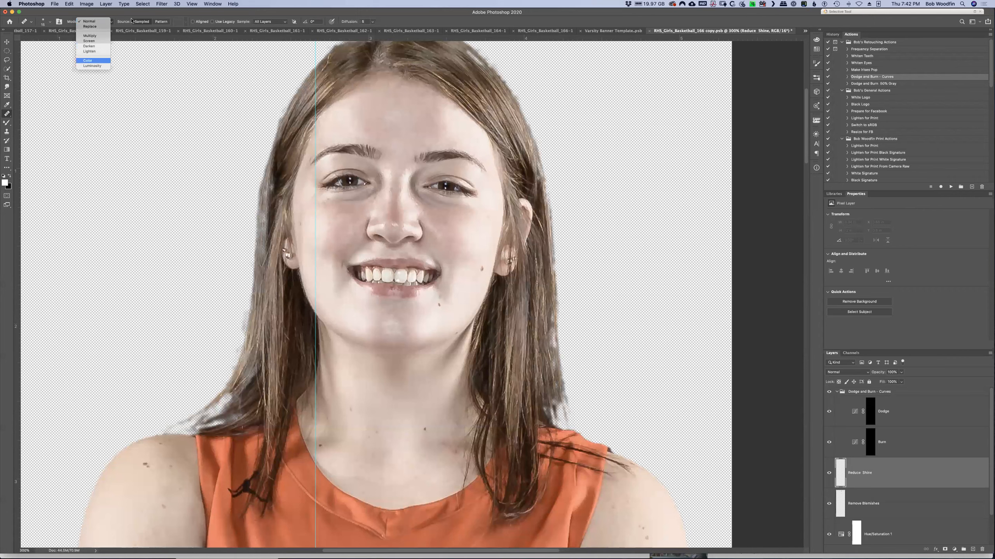
click(94, 61)
click(155, 57)
Step: Switch from the Mixer Brush to the regular Brush Tool, undo a stray dot, and set it to Color mode
key(b)
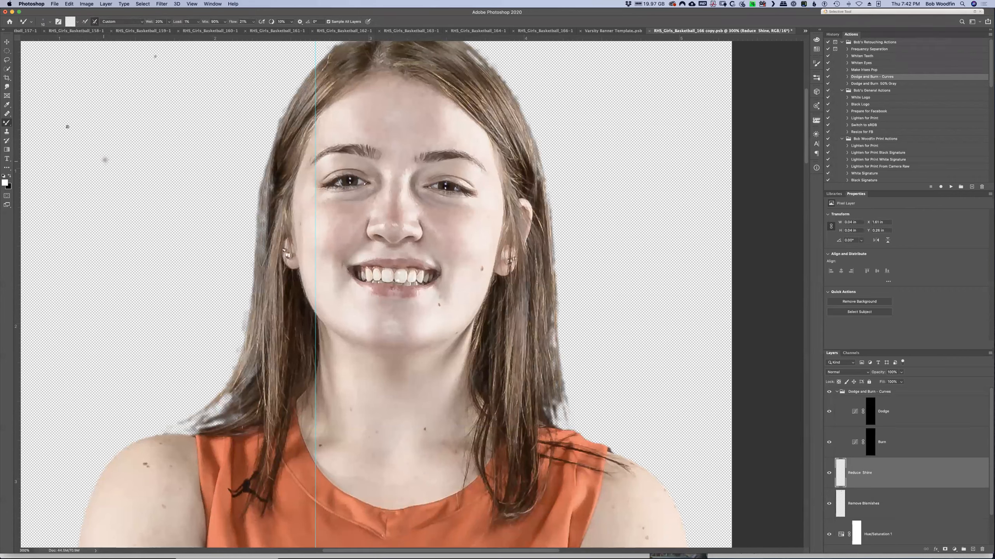
click(127, 22)
click(126, 22)
right_click(5, 124)
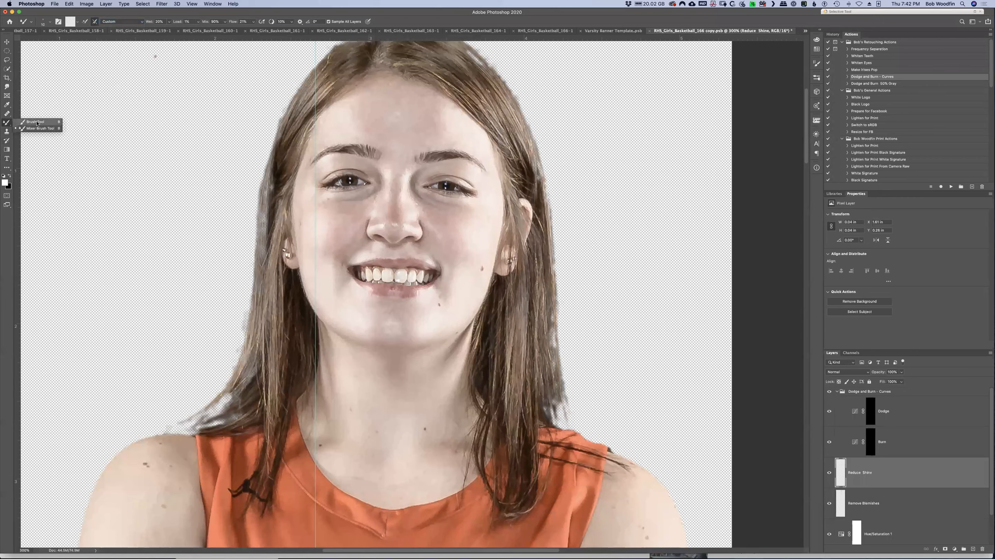
click(35, 122)
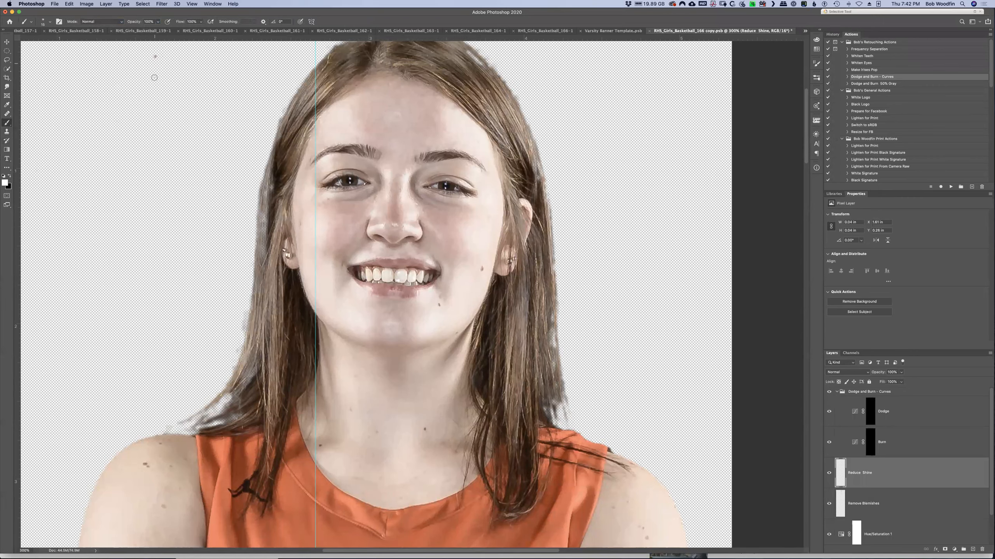
key(super+z)
click(114, 26)
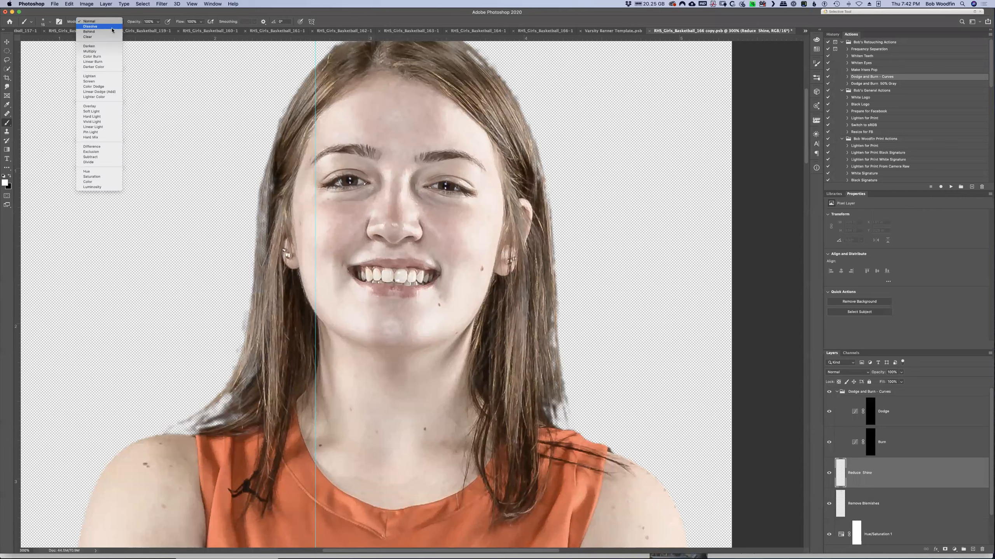
click(106, 181)
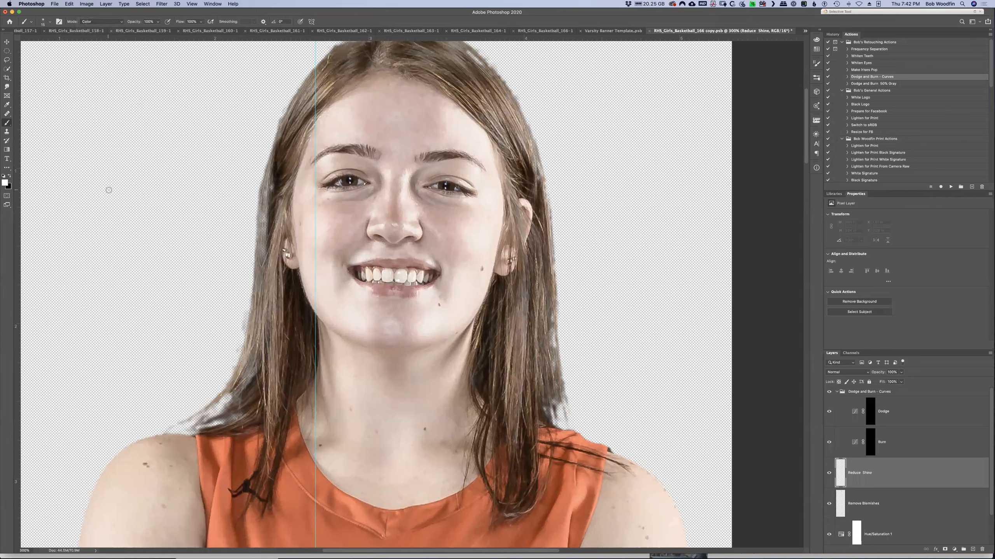
Step: At 30% brush opacity, paint sampled skin colour over the shiny nose highlights
key(3)
alt+click(440, 226)
click(428, 218)
alt+click(391, 223)
mouse_move(394, 225)
mouse_down()
mouse_move(415, 220)
mouse_move(380, 231)
mouse_up()
drag(368, 231, 391, 223)
Step: Paint sampled skin colour between the eyebrows, down the nose's left side, and over the chin
alt+click(404, 211)
mouse_move(409, 218)
mouse_down()
mouse_move(407, 201)
mouse_move(385, 192)
mouse_move(390, 175)
mouse_up()
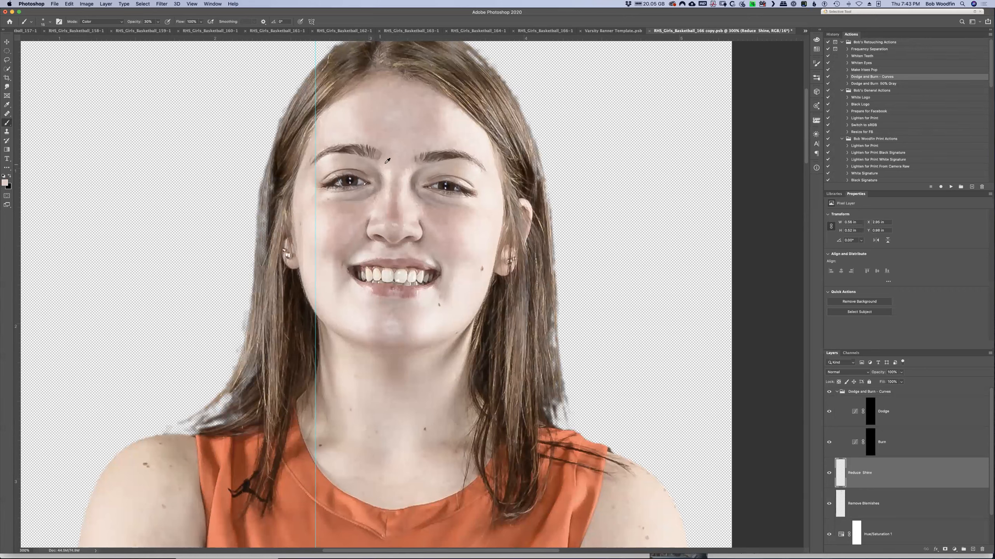
alt+click(386, 164)
mouse_move(386, 169)
mouse_down()
mouse_move(383, 209)
mouse_move(366, 227)
mouse_move(381, 218)
mouse_up()
alt+click(396, 336)
drag(387, 324, 390, 316)
Step: Tone down shine near the upper lip and compare the face with the Reduce Shine layer toggled
alt+click(427, 258)
alt+click(366, 252)
drag(362, 259, 357, 257)
click(829, 474)
click(829, 474)
click(829, 474)
click(829, 474)
Step: Add a layer mask to Reduce Shine, reset brush opacity to 100%, and select the Dodge layer
click(945, 550)
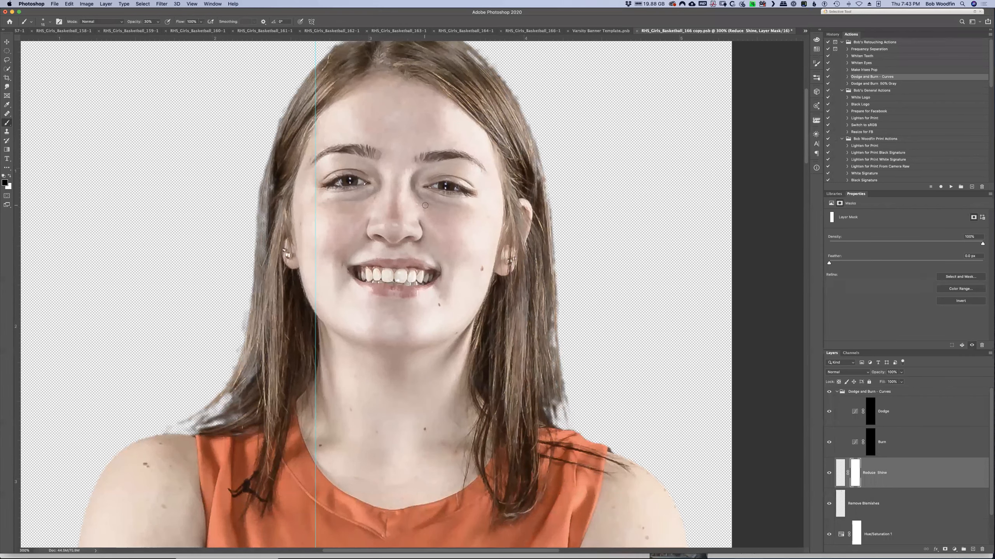
key(0)
click(923, 411)
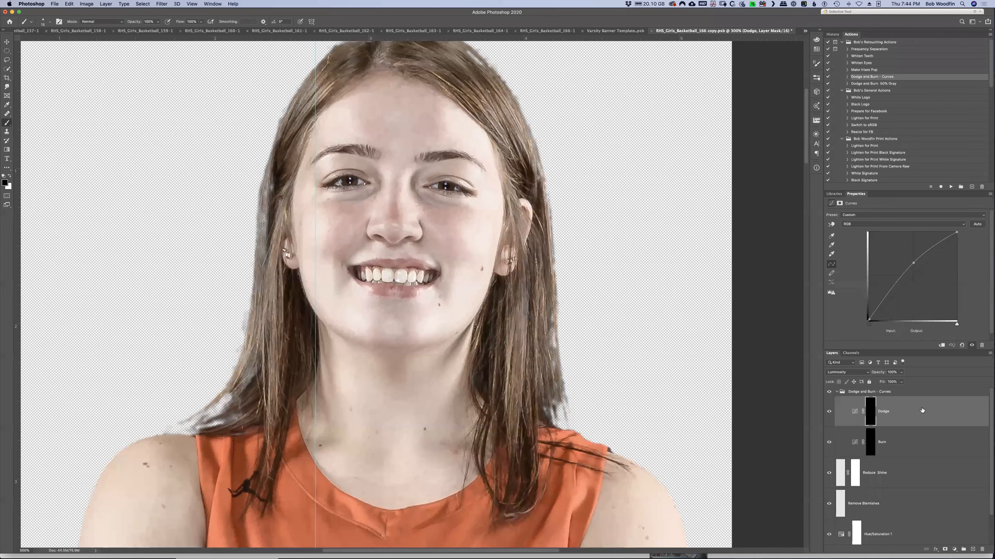
Step: Zoom out, make white the foreground colour, and target the Burn layer's mask
key(super+minus)
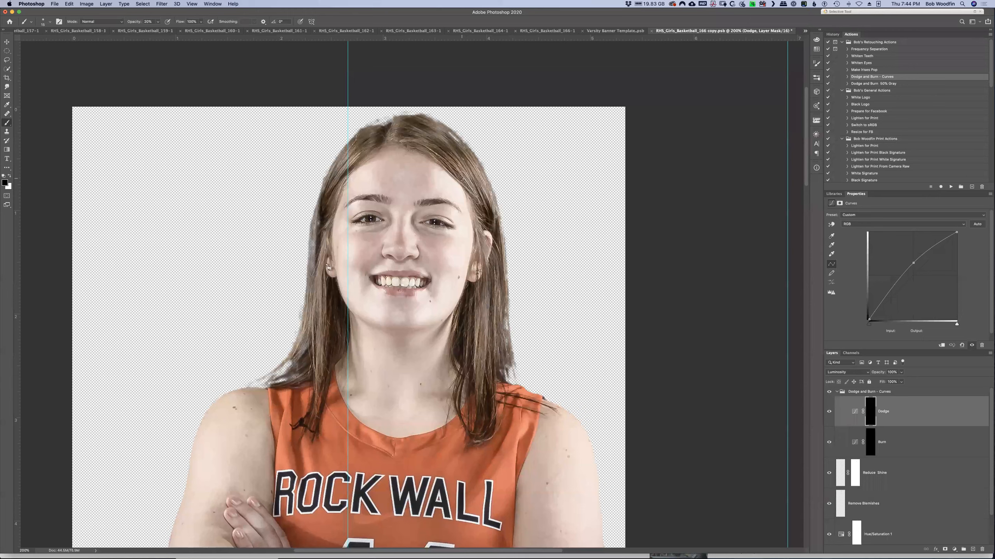
key(x)
click(871, 446)
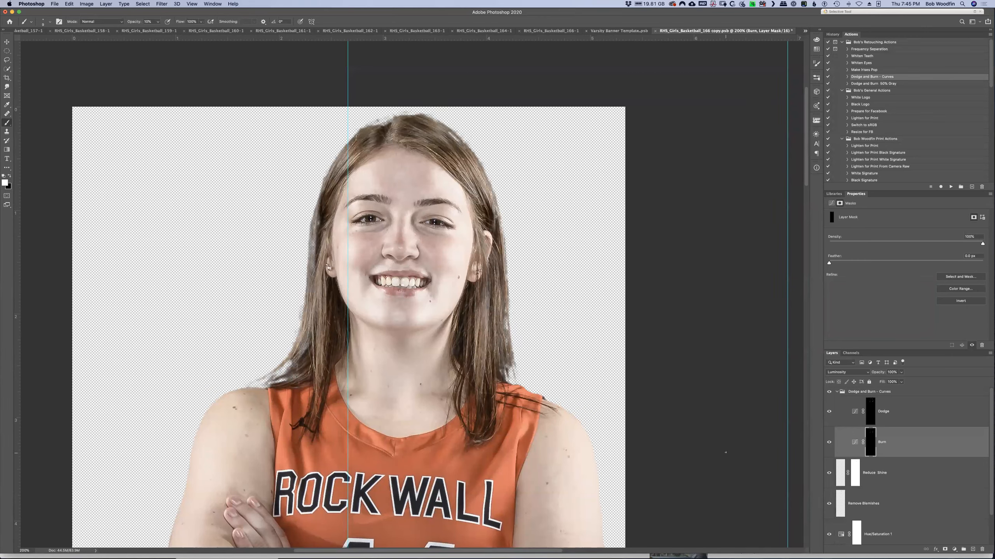
Step: Brighten the eyes by painting white on the Dodge mask with a soft brush
click(871, 412)
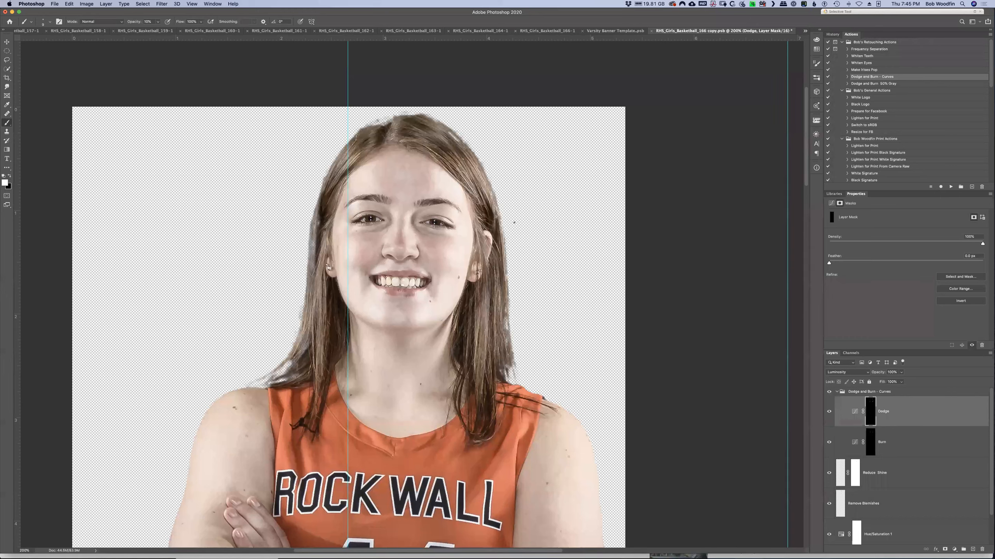
key(bracketright)
key(bracketright)
key(bracketright)
key(bracketright)
key(bracketright)
key(bracketleft)
Step: Shade the forehead and brow area by painting on the Burn mask, resizing the brush as needed
click(871, 440)
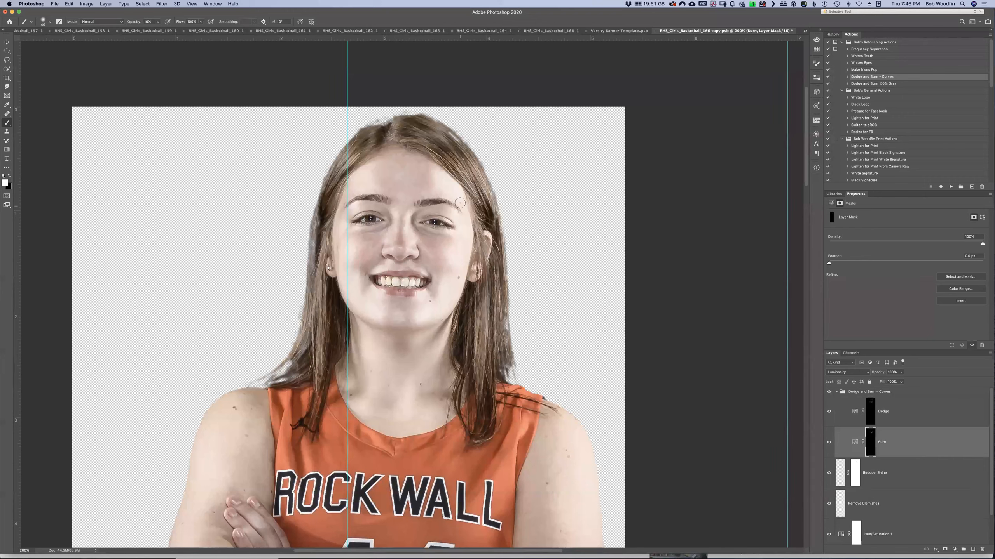
key(bracketright)
key(bracketright)
key(bracketright)
key(bracketright)
key(bracketright)
key(bracketright)
key(bracketleft)
key(bracketleft)
key(bracketleft)
key(bracketleft)
key(bracketleft)
key(bracketleft)
key(bracketleft)
key(bracketleft)
Step: Zoom in on the mouth, dodge the lips with a small brush, then add burn shading
key(super+equal)
key(super+equal)
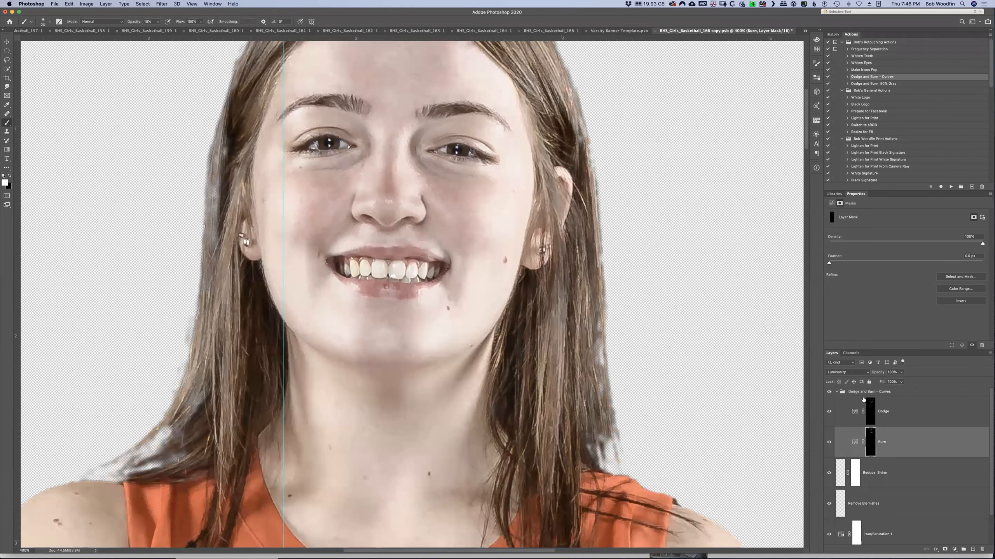
click(871, 417)
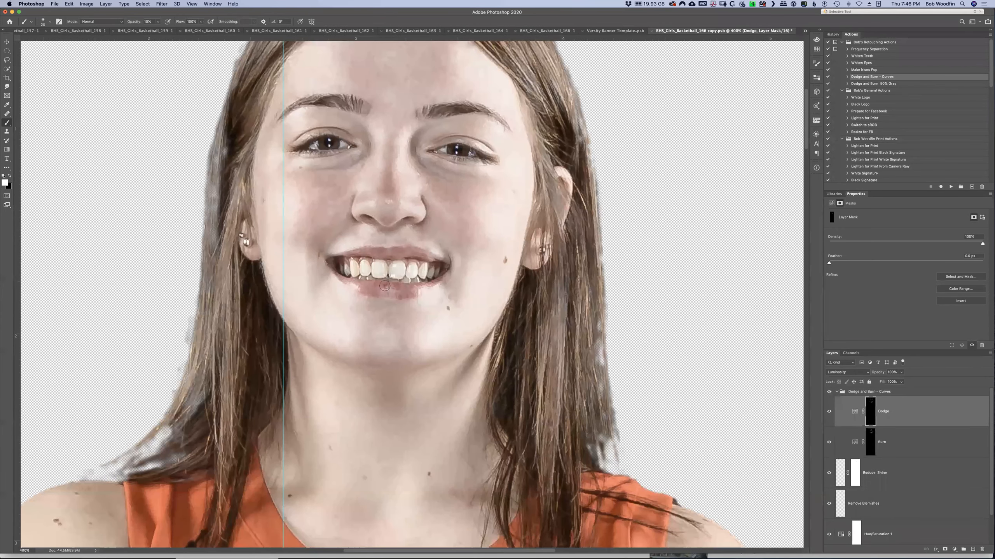
key(bracketleft)
key(bracketleft)
click(869, 443)
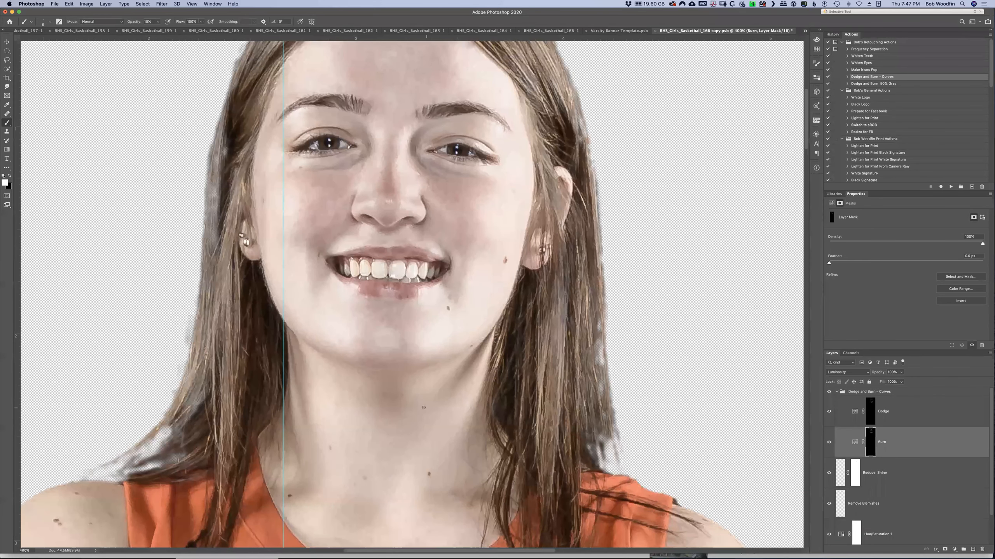
mouse_move(481, 451)
mouse_down()
mouse_move(609, 135)
mouse_move(630, 121)
mouse_up()
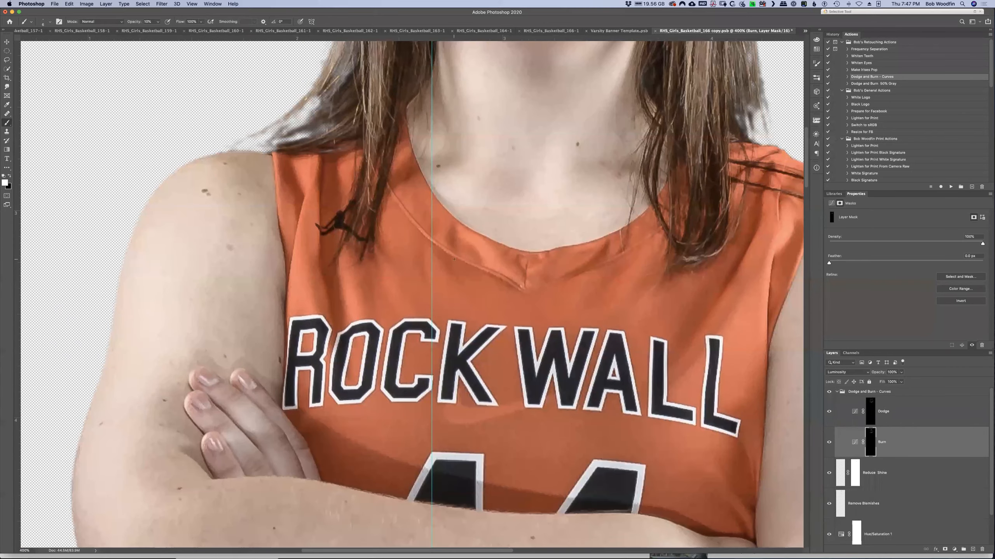
Step: Lighten the elbow and forearm of the crossed arms with soft strokes on the Dodge mask
key(super+minus)
key(super+minus)
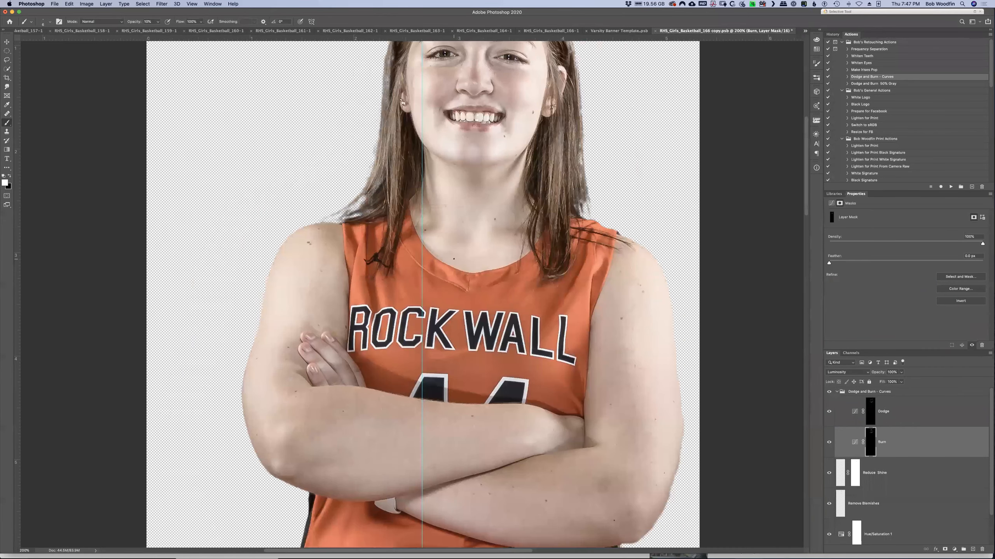
drag(452, 448, 463, 387)
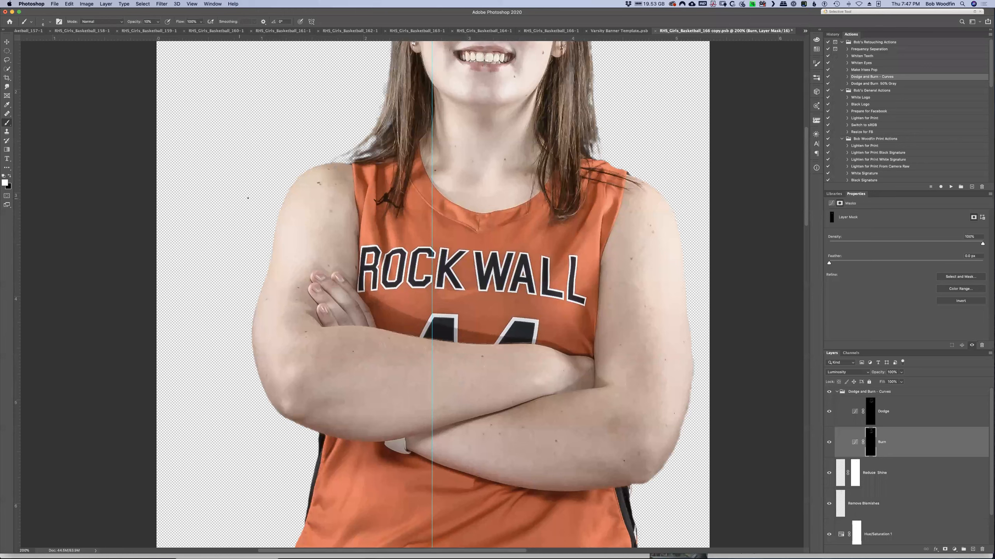
click(873, 418)
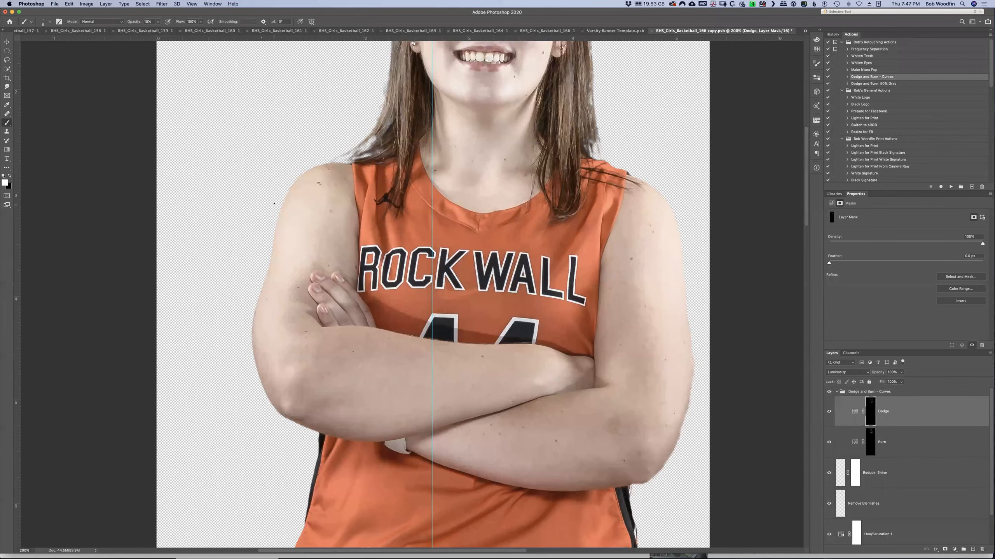
key(bracketright)
key(bracketright)
key(bracketright)
key(bracketright)
key(bracketright)
key(bracketright)
key(bracketright)
key(bracketleft)
key(bracketleft)
key(bracketleft)
key(bracketleft)
key(bracketleft)
mouse_move(286, 398)
mouse_down()
mouse_move(285, 409)
mouse_move(293, 386)
mouse_move(300, 419)
mouse_up()
key(bracketright)
key(bracketright)
key(bracketright)
key(bracketright)
key(bracketright)
key(bracketright)
key(bracketright)
mouse_move(433, 392)
mouse_down()
mouse_move(393, 380)
mouse_move(428, 400)
mouse_move(495, 383)
mouse_move(402, 402)
mouse_up()
key(bracketleft)
key(bracketleft)
key(bracketleft)
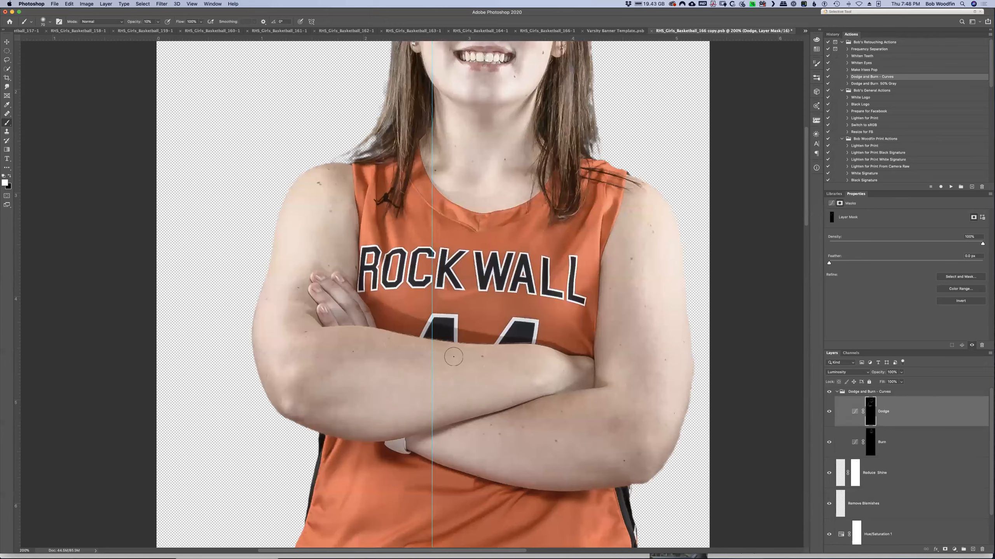
Step: Darken the shoulder beside the jersey strap on the Burn mask
click(862, 444)
mouse_move(314, 196)
mouse_down()
mouse_move(347, 334)
mouse_move(404, 338)
mouse_move(349, 337)
mouse_move(428, 347)
mouse_move(436, 358)
mouse_move(441, 347)
mouse_move(487, 348)
mouse_move(401, 347)
mouse_move(479, 351)
mouse_move(446, 348)
mouse_move(523, 390)
mouse_move(516, 400)
mouse_move(380, 393)
mouse_move(312, 405)
mouse_move(366, 391)
mouse_move(309, 394)
mouse_move(320, 377)
mouse_move(300, 386)
mouse_move(311, 415)
mouse_move(277, 403)
mouse_move(291, 365)
mouse_move(278, 362)
mouse_move(317, 345)
mouse_move(300, 325)
mouse_move(314, 340)
mouse_move(350, 332)
mouse_up()
key(bracketleft)
key(bracketleft)
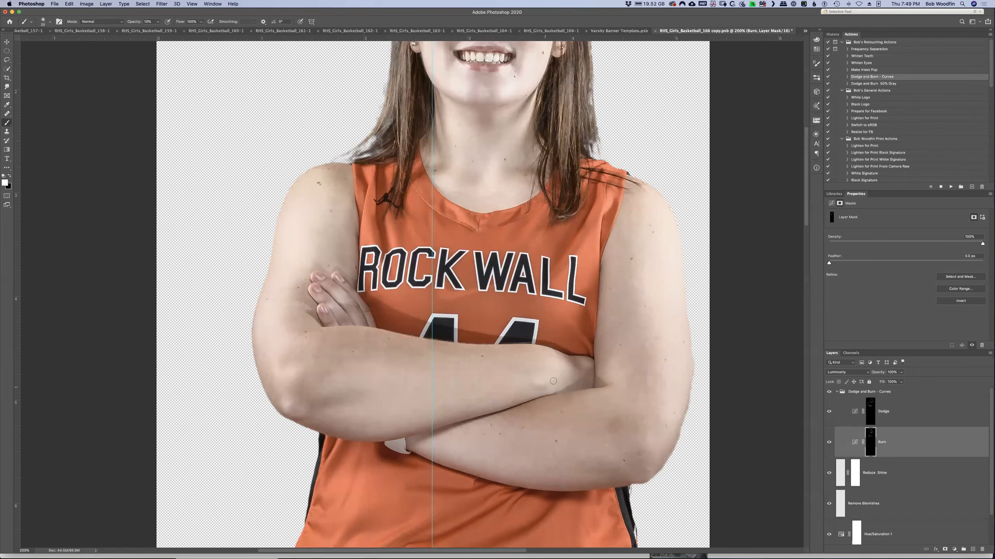
Step: Burn soft shadows along the forearm and around the fingers, then return to the Dodge mask
drag(529, 371, 536, 373)
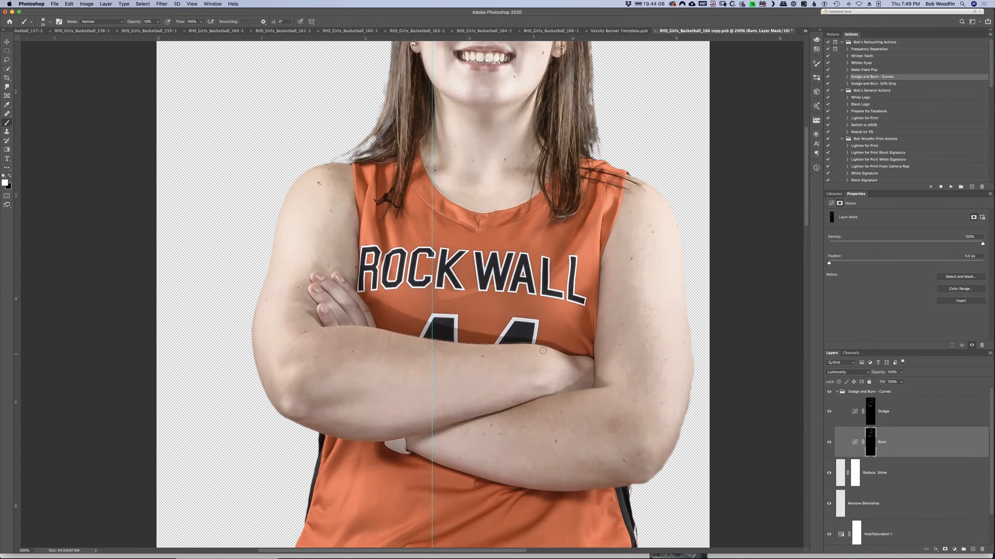
key(bracketright)
key(bracketright)
key(bracketleft)
click(869, 411)
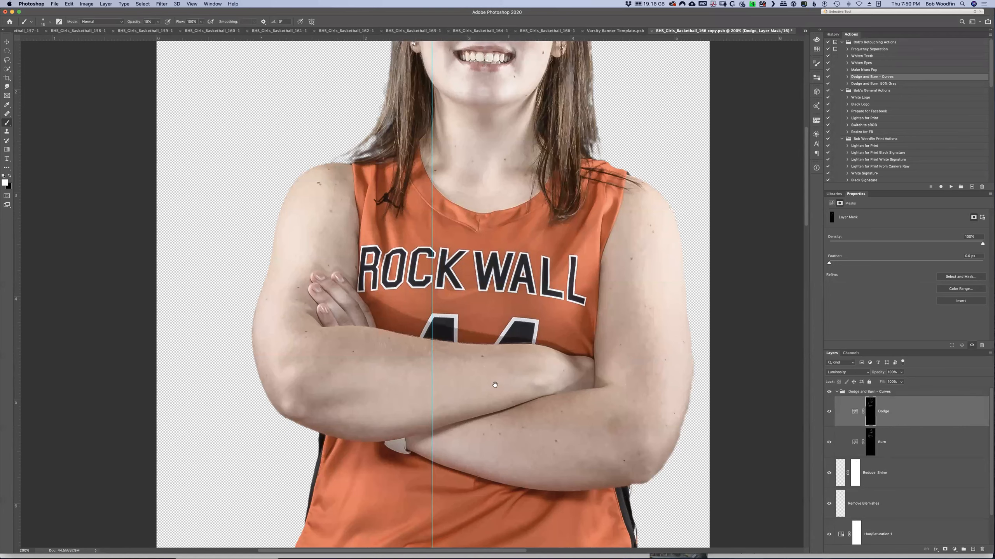
drag(474, 364, 298, 360)
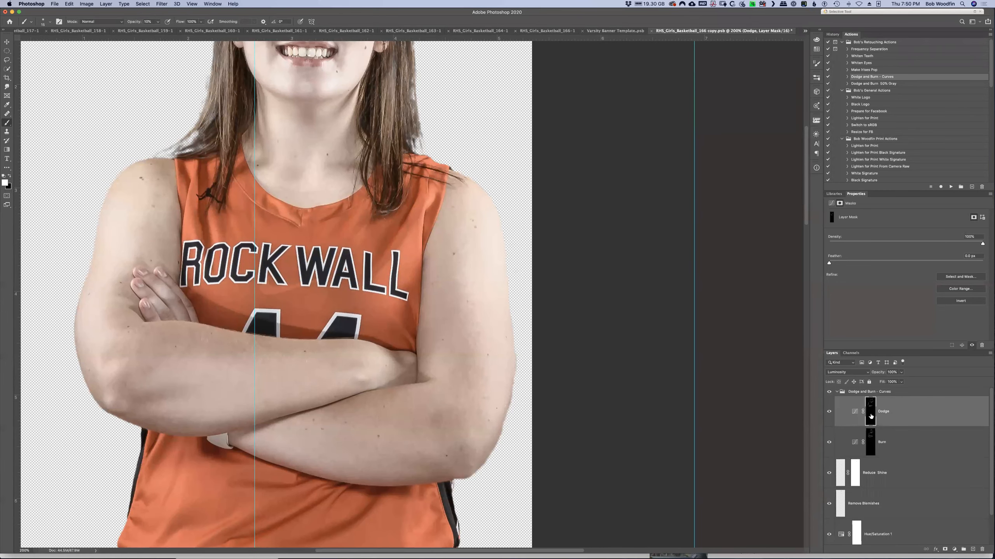
Step: Dodge the shoulder edge and arm, varying the brush size for each area
key(bracketright)
key(bracketright)
key(bracketright)
key(bracketright)
key(bracketright)
key(bracketright)
key(bracketleft)
key(bracketleft)
key(bracketleft)
key(bracketleft)
key(bracketright)
key(bracketright)
key(bracketright)
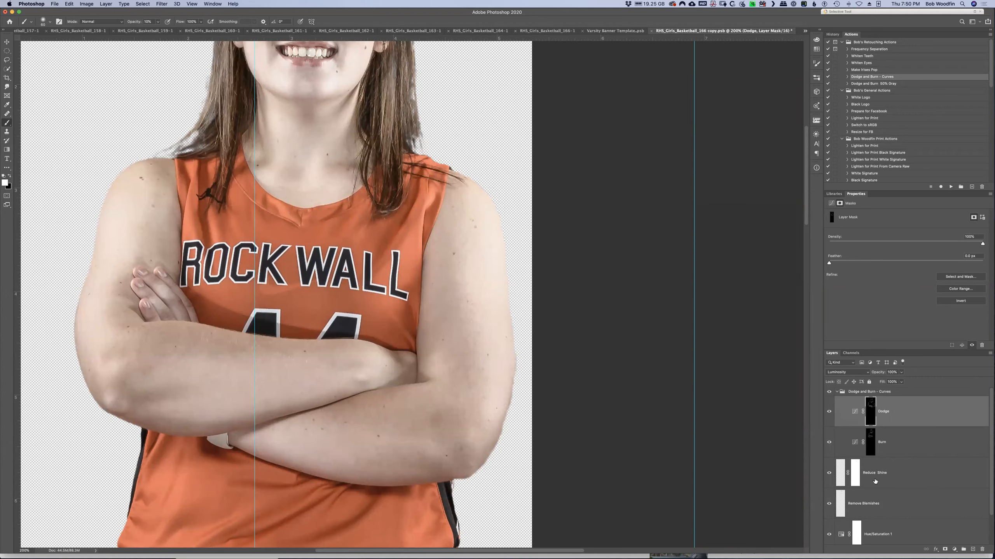
Step: Unlink the Burn layer's mask from its adjustment and check the Dodge curve settings
click(862, 442)
click(872, 441)
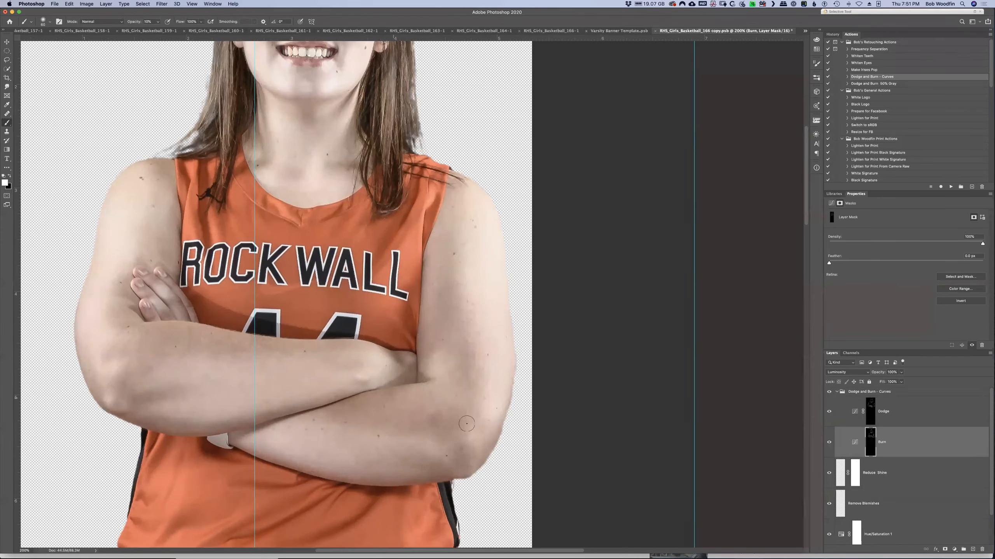
click(834, 423)
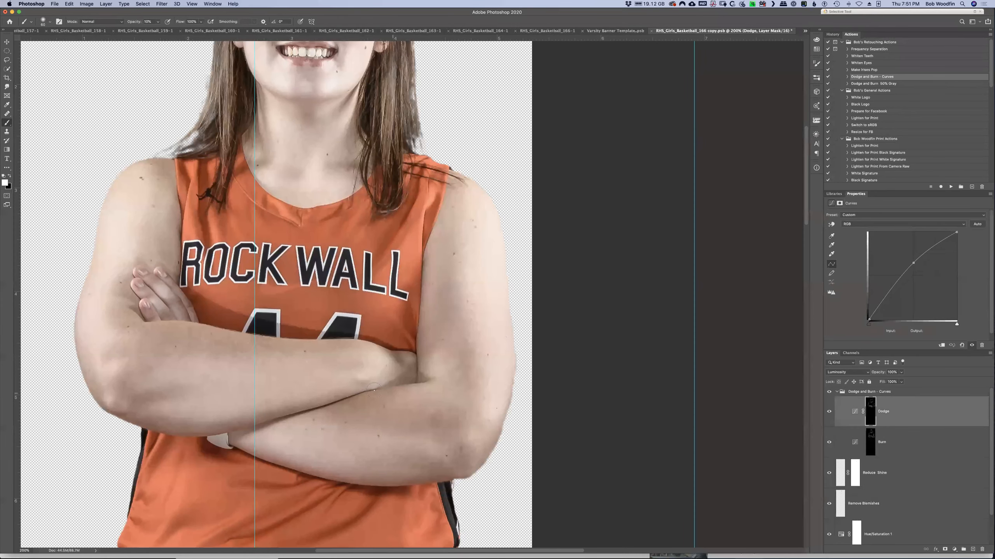
Step: Darken the forearm's lower edge with two short strokes of a smaller brush on the Burn mask
click(869, 444)
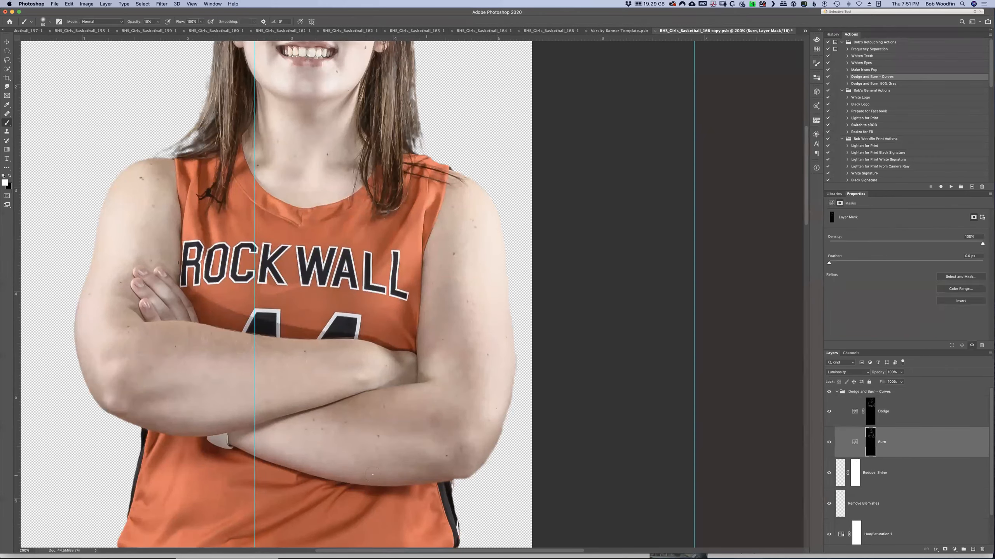
key(bracketleft)
key(bracketleft)
drag(245, 445, 360, 473)
drag(251, 450, 331, 474)
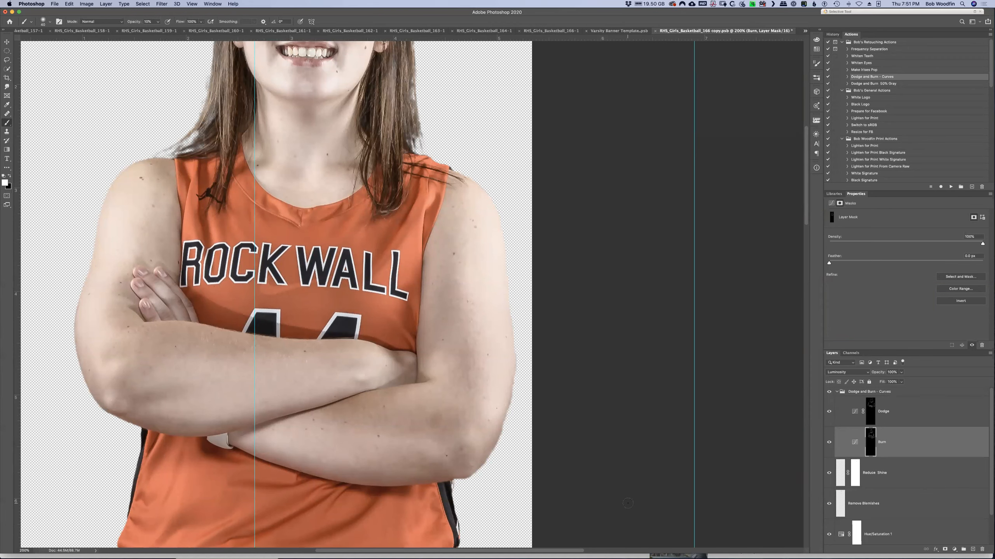
click(901, 473)
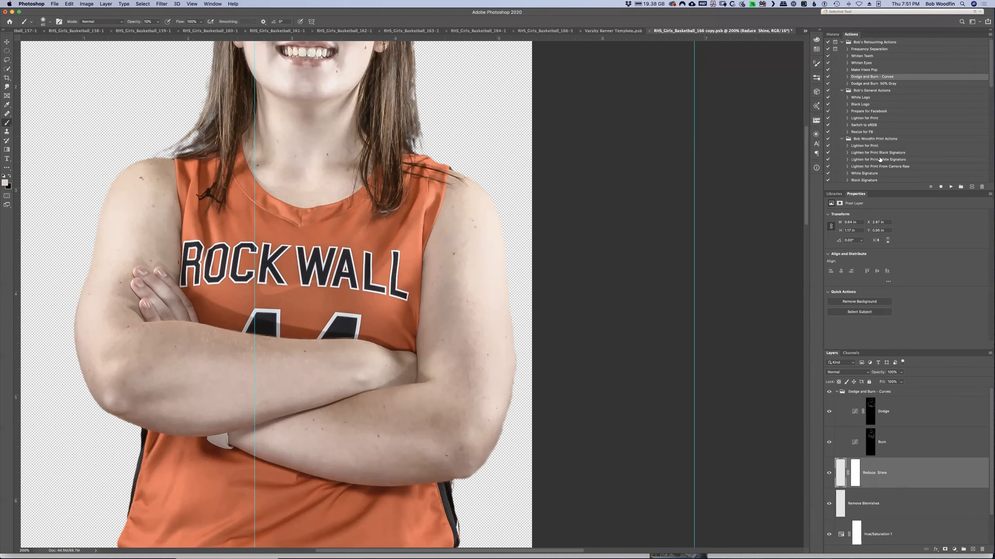
Step: Redo the undone brush stroke from History and add a new empty layer above Reduce Shine
click(833, 35)
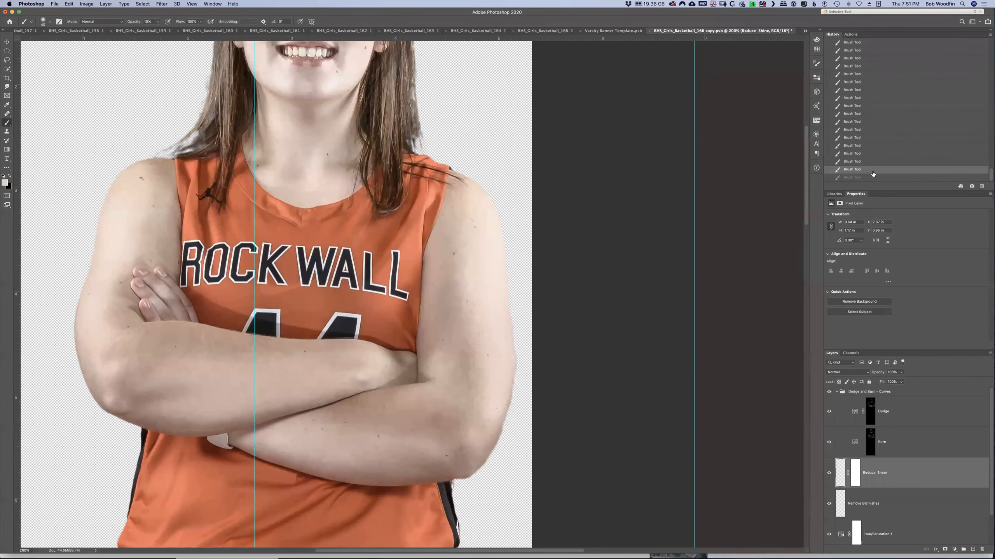
click(864, 178)
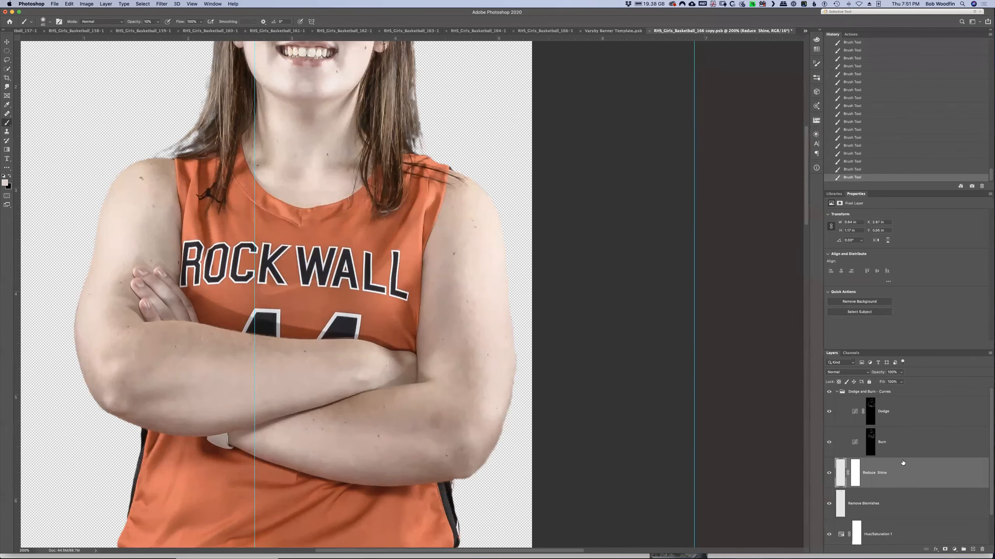
click(972, 550)
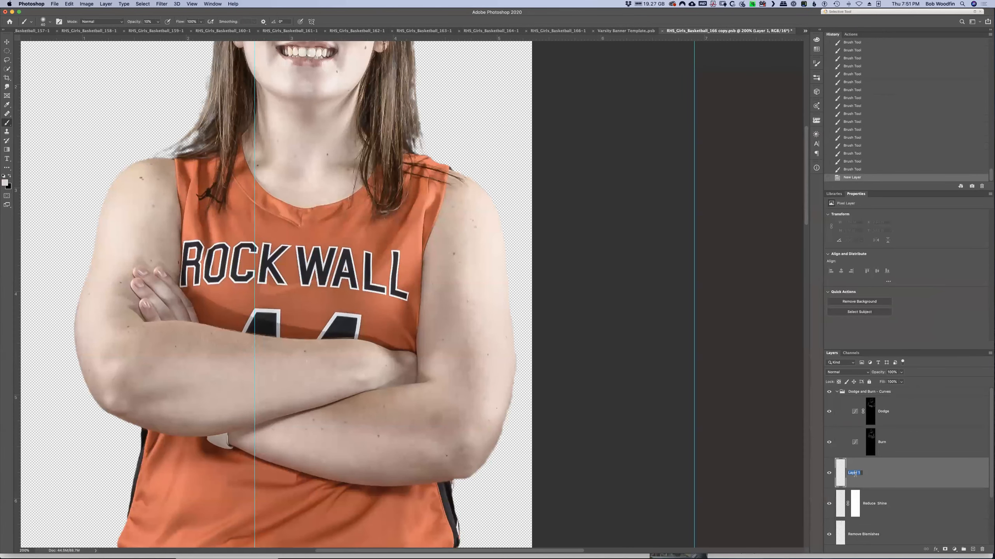
Step: Rename Layer 1 to 'Reduce The Shadow' and zoom to 400% on the jersey and arms
text(Reduce The Shadow)
key(Return)
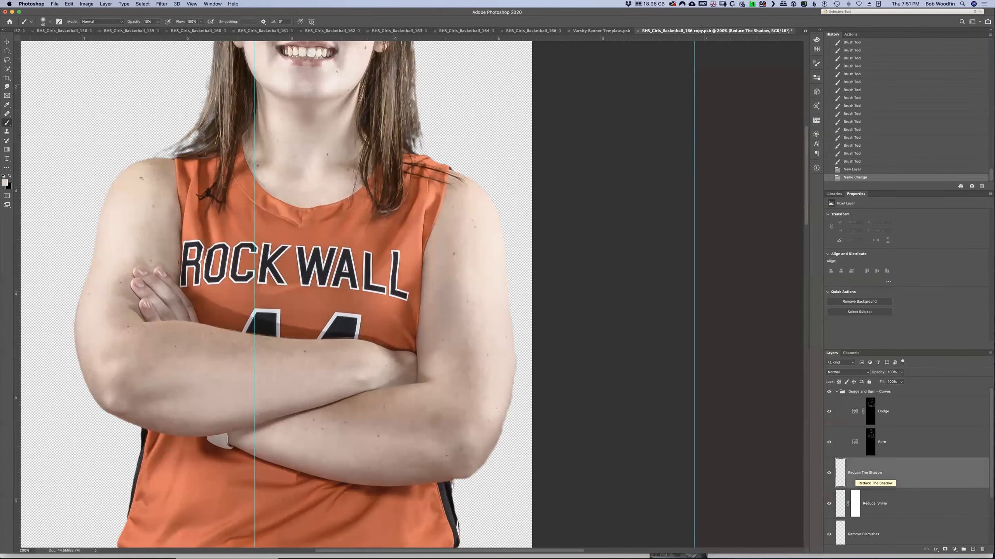
key(super+equal)
key(super+equal)
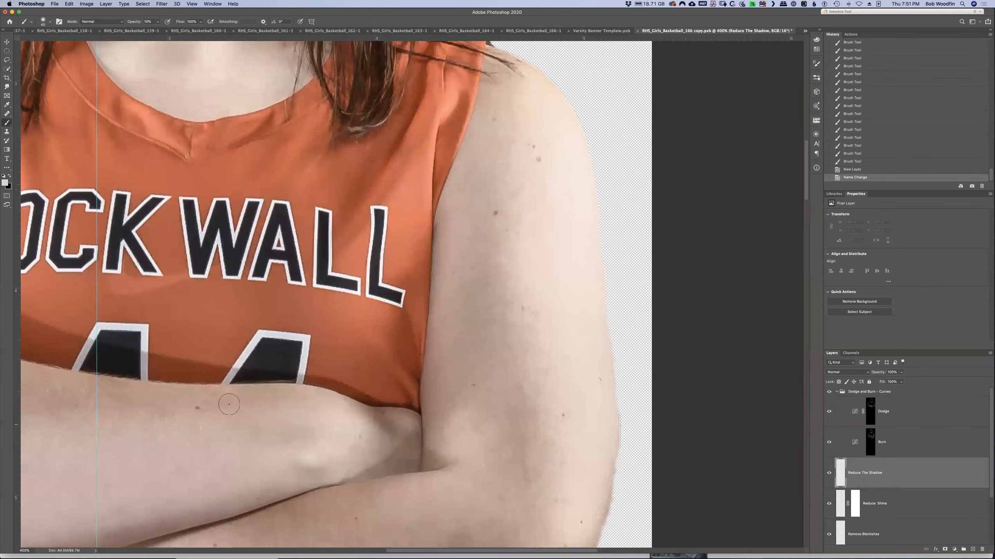
Step: Set up the Clone Stamp with a soft 25 px brush and stroke over the jersey shadow
drag(241, 379, 254, 290)
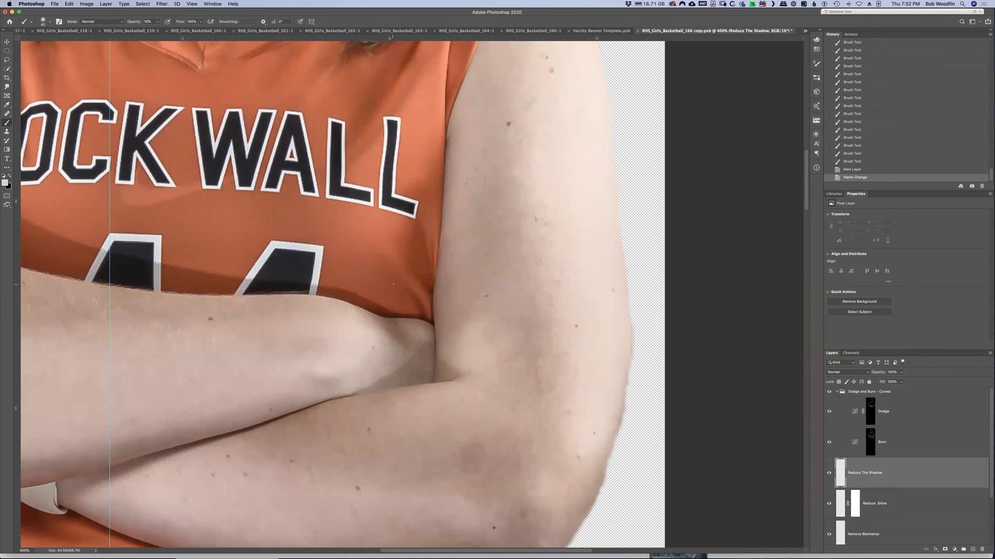
key(s)
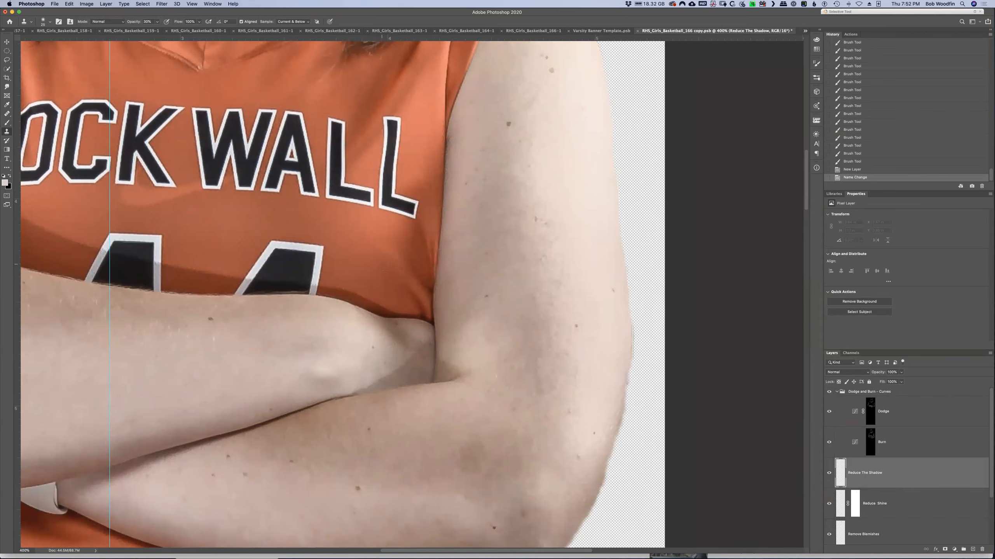
drag(390, 248, 383, 338)
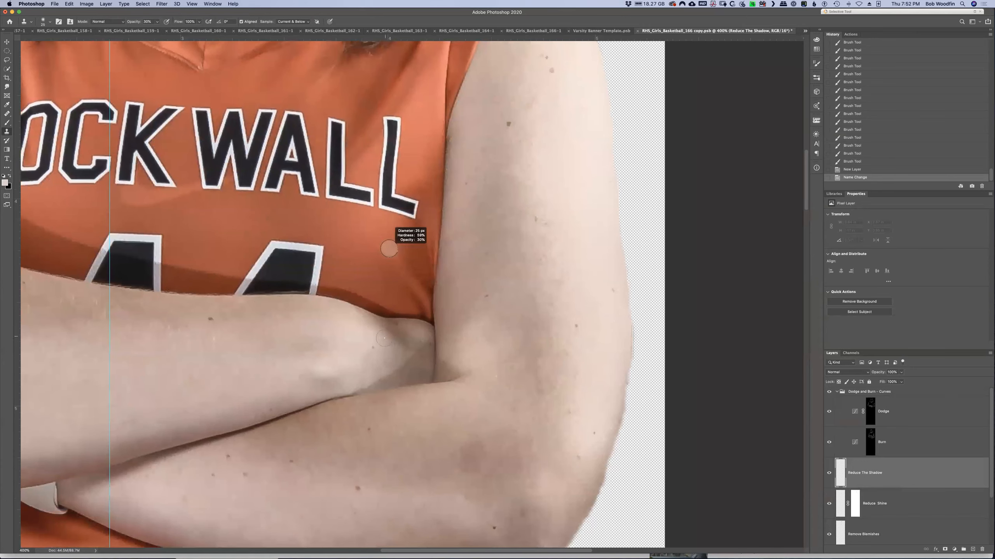
drag(384, 338, 405, 273)
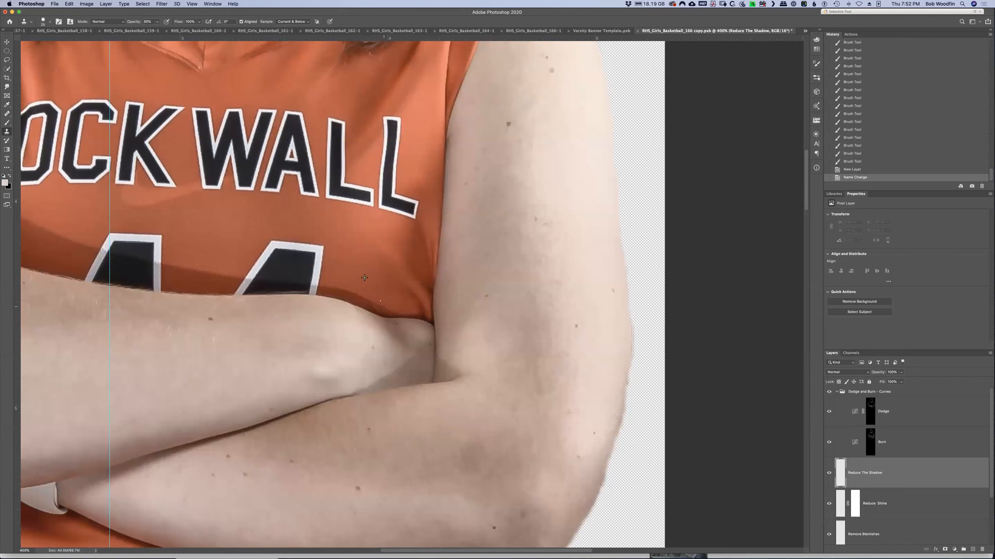
drag(398, 308, 406, 309)
Step: Stamp clean jersey over the dark shadow above the right forearm
click(389, 304)
click(391, 304)
click(392, 305)
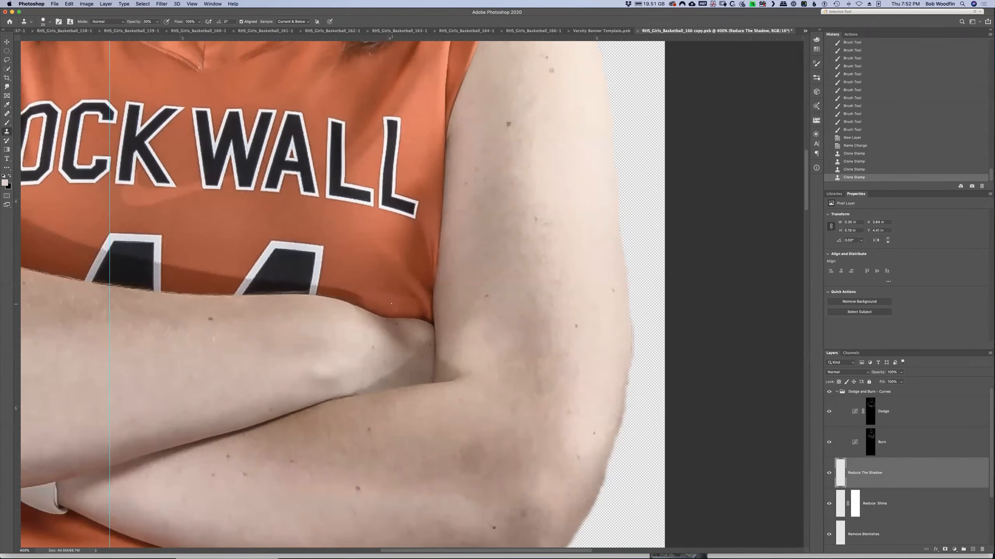
click(375, 301)
click(356, 297)
click(355, 295)
click(362, 295)
click(368, 293)
click(376, 288)
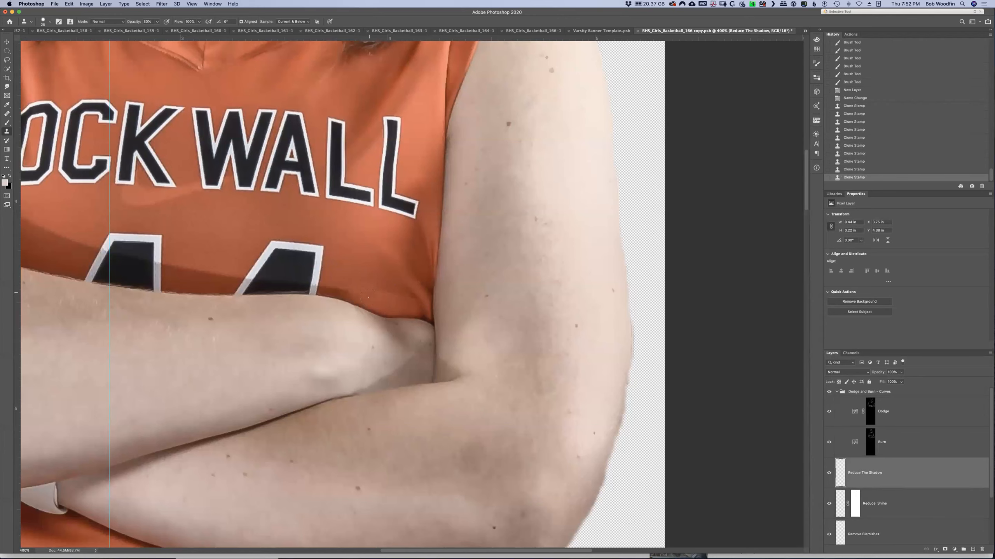
click(365, 295)
click(355, 293)
click(352, 291)
Step: With a 10 px clone brush, lighten the number's shadowed edge and the jersey shadow leftward
key(bracketleft)
key(bracketleft)
drag(347, 292, 345, 290)
click(361, 273)
click(379, 275)
click(314, 284)
click(314, 285)
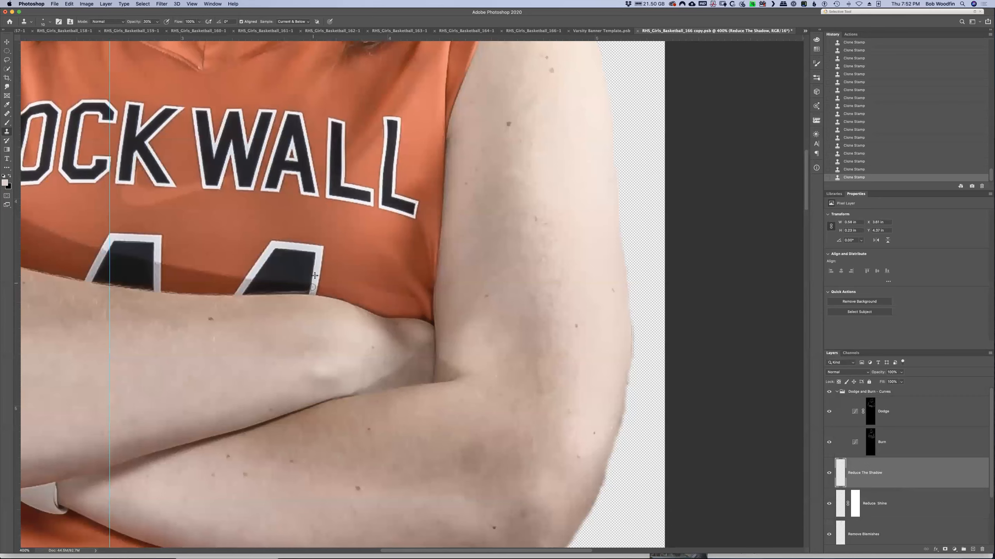
alt+click(255, 270)
drag(249, 279, 242, 289)
mouse_move(233, 280)
mouse_down()
mouse_move(201, 287)
mouse_move(228, 282)
mouse_move(202, 262)
mouse_move(230, 279)
mouse_move(188, 274)
mouse_move(234, 275)
mouse_up()
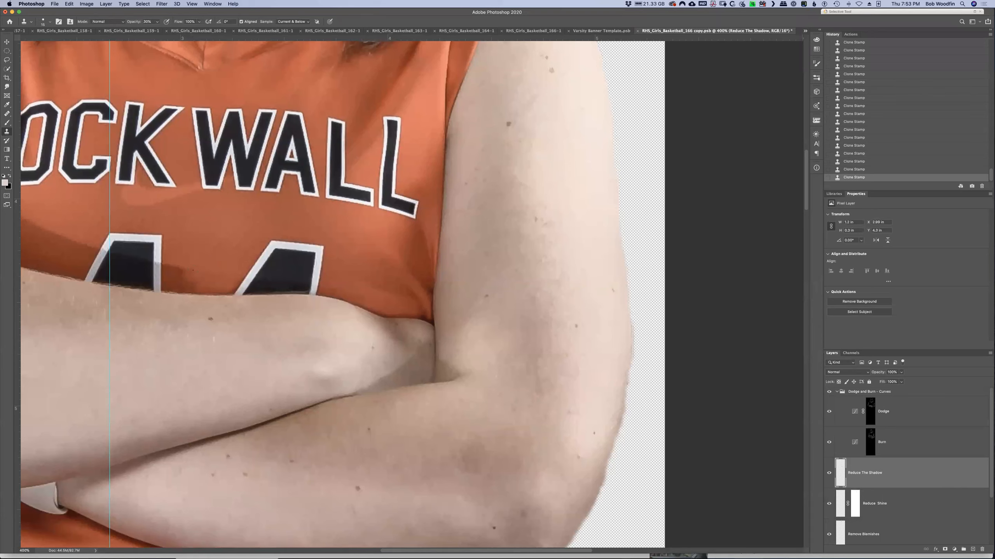
drag(207, 254, 194, 255)
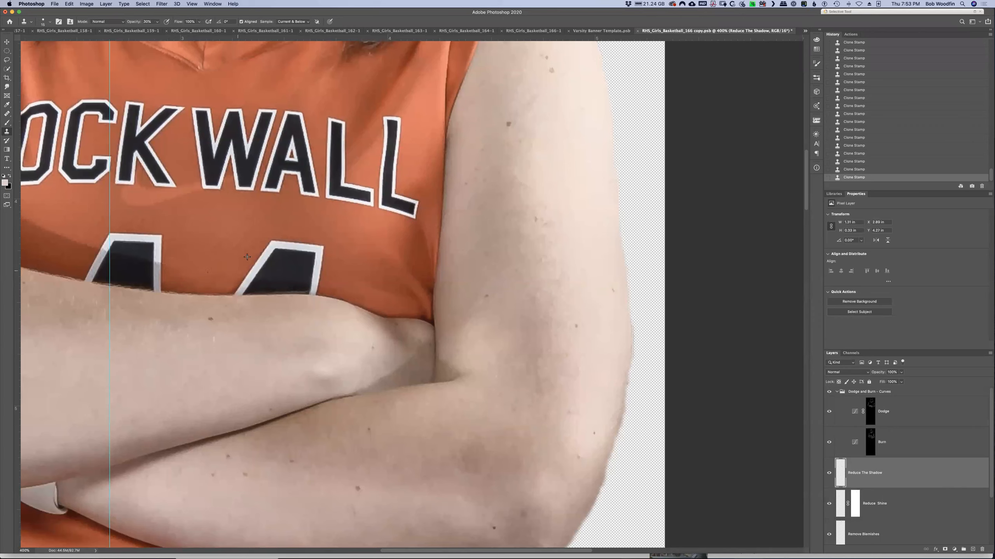
drag(173, 257, 180, 285)
Step: Brighten the greyed white border of the number 4 with an 8 px Clone Stamp
scroll(233, 266, left, 10)
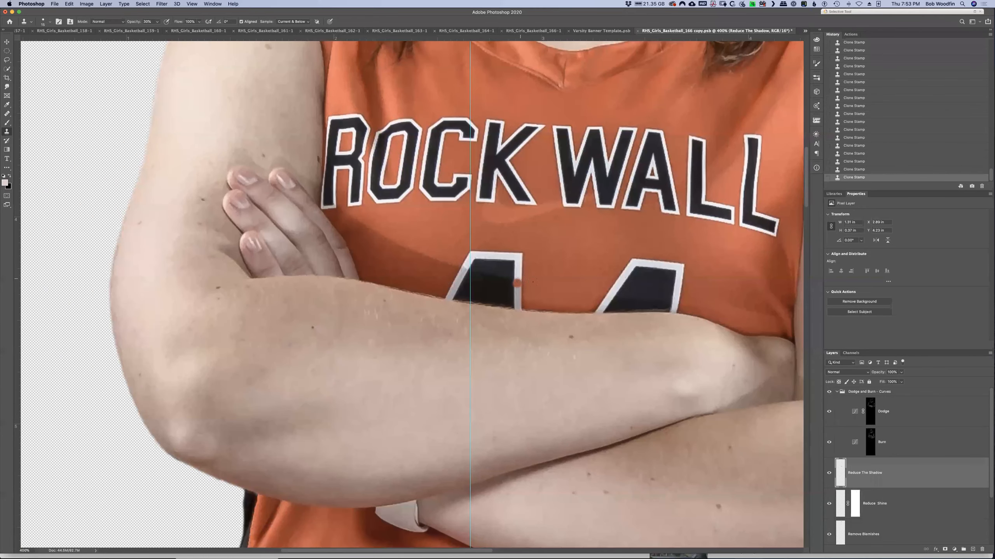
key(bracketleft)
key(bracketleft)
key(bracketleft)
alt+click(518, 261)
drag(515, 285, 518, 307)
alt+click(518, 270)
alt+click(519, 285)
drag(467, 264, 452, 297)
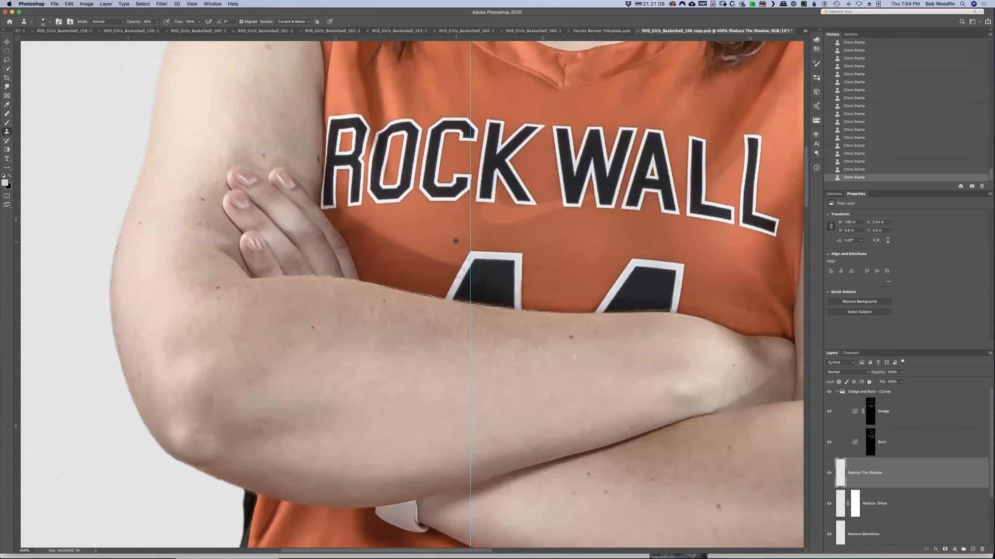
Step: Clone clean jersey over the shadow beside the number above the left forearm
mouse_move(445, 271)
mouse_down()
mouse_move(459, 257)
mouse_move(435, 268)
mouse_move(397, 260)
mouse_move(417, 262)
mouse_move(416, 275)
mouse_up()
alt+click(445, 228)
alt+click(453, 234)
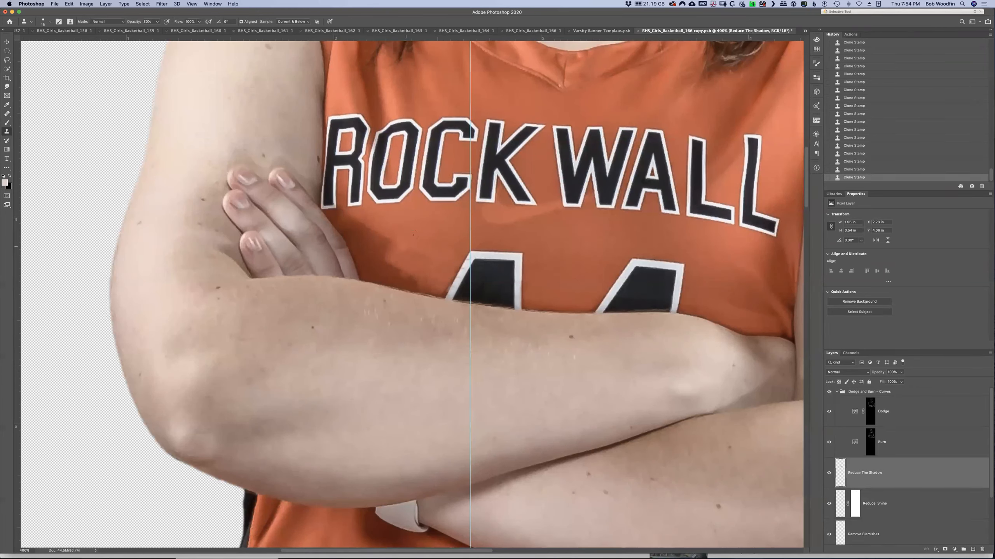
alt+click(407, 217)
drag(396, 241, 366, 243)
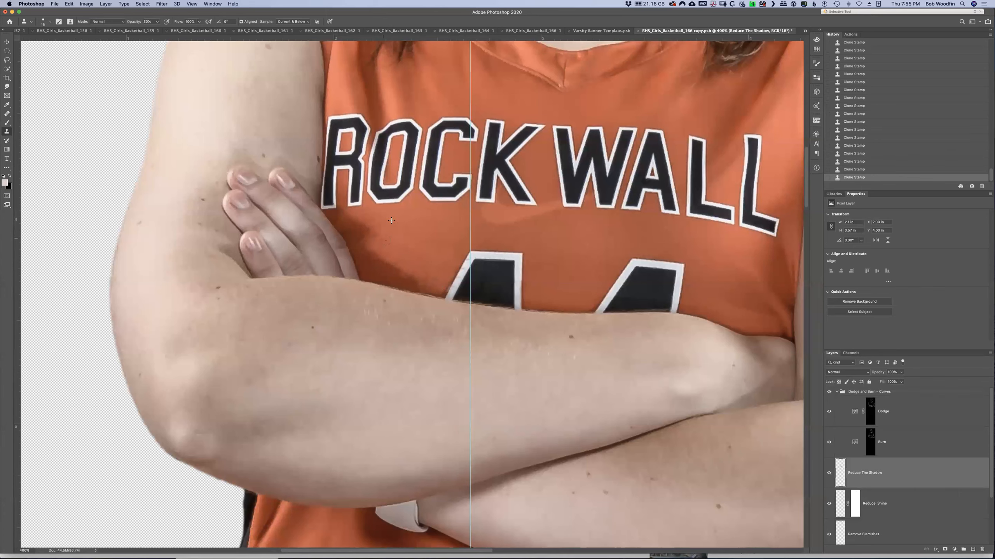
mouse_move(379, 225)
mouse_down()
mouse_move(365, 241)
mouse_move(375, 224)
mouse_move(342, 220)
mouse_move(379, 236)
mouse_move(425, 223)
mouse_move(376, 230)
mouse_move(374, 240)
mouse_move(372, 229)
mouse_move(375, 248)
mouse_move(362, 226)
mouse_up()
alt+click(407, 223)
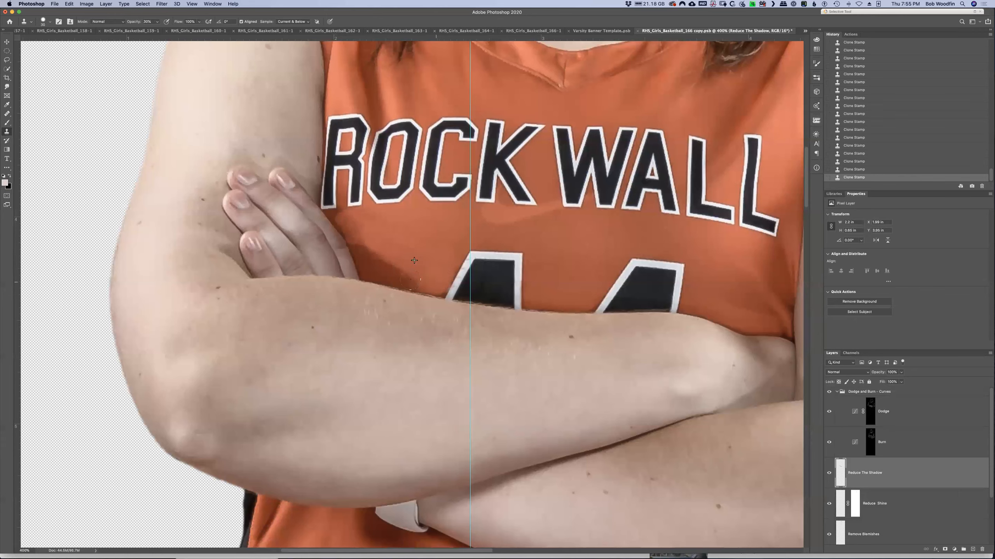
alt+click(429, 240)
Step: Stamp clean jersey over the shadow near the hand with a 25 px brush
mouse_move(404, 277)
mouse_down()
mouse_move(389, 271)
mouse_move(424, 273)
mouse_move(382, 274)
mouse_move(362, 251)
mouse_up()
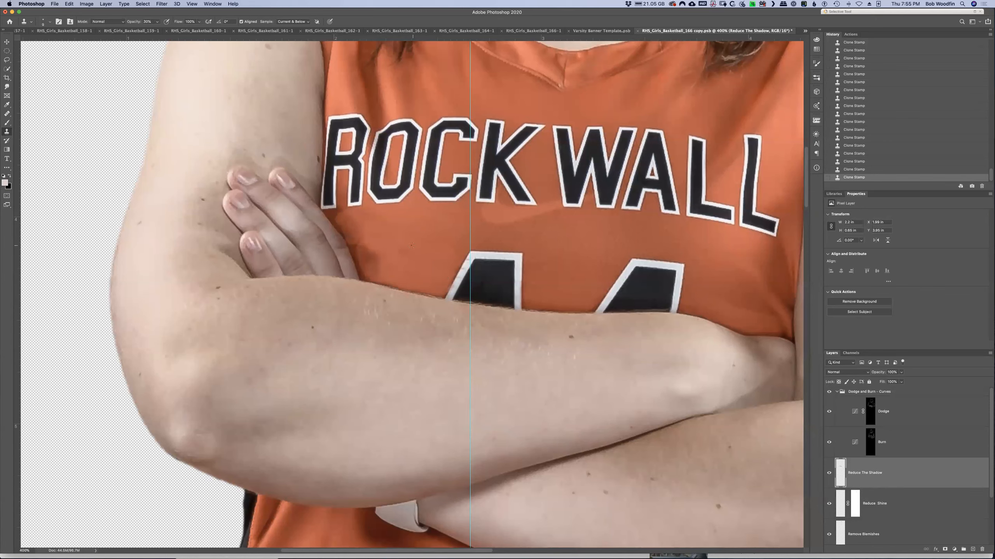
key(bracketright)
key(bracketright)
key(bracketright)
alt+click(441, 222)
mouse_move(408, 231)
mouse_down()
mouse_move(371, 231)
mouse_move(384, 233)
mouse_move(380, 259)
mouse_up()
alt+click(413, 242)
alt+click(399, 215)
mouse_move(372, 218)
mouse_down()
mouse_move(365, 252)
mouse_move(378, 248)
mouse_move(372, 265)
mouse_move(393, 252)
mouse_up()
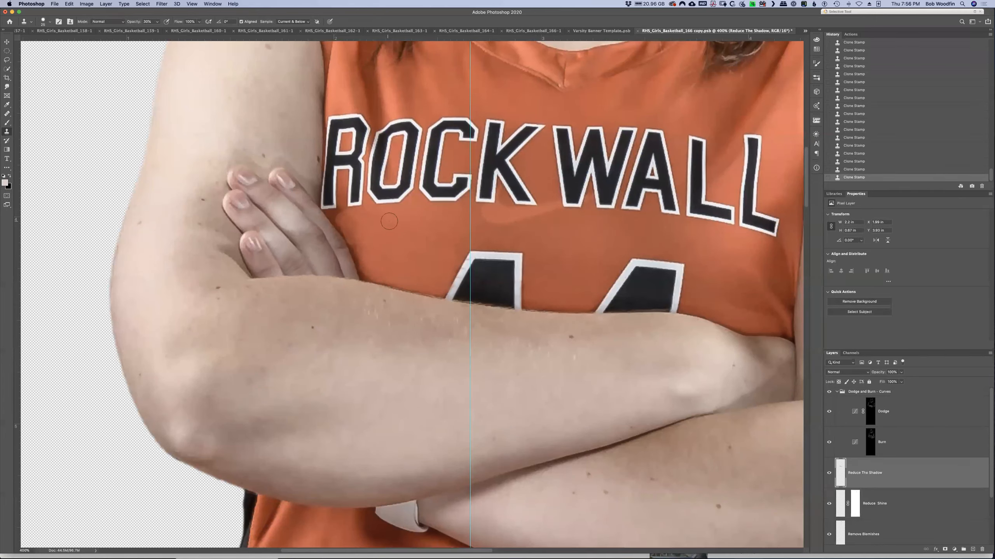
Step: Clear the remaining shadow beside the fingers, then zoom back out to 200% to check the torso
key([)
key(bracketright)
key(bracketright)
key(bracketright)
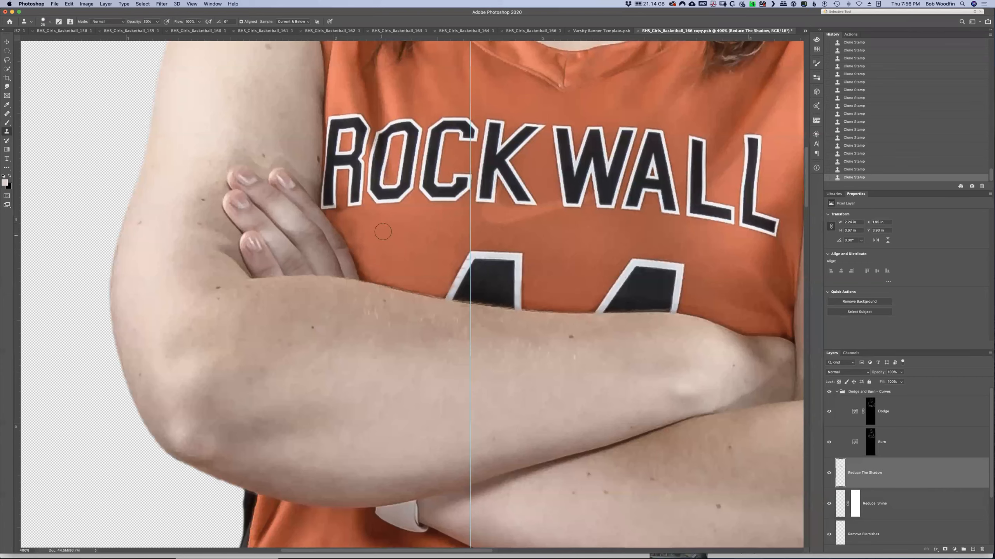
alt+click(391, 220)
mouse_move(354, 223)
mouse_down()
mouse_move(367, 271)
mouse_move(388, 281)
mouse_up()
key(bracketright)
key(bracketleft)
key(bracketleft)
key(bracketleft)
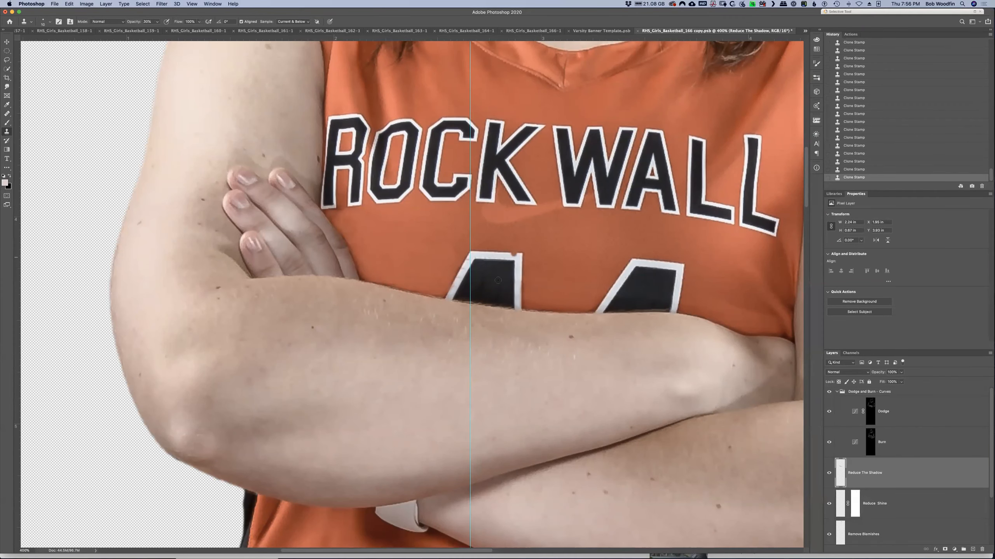
key(super+minus)
key(super+minus)
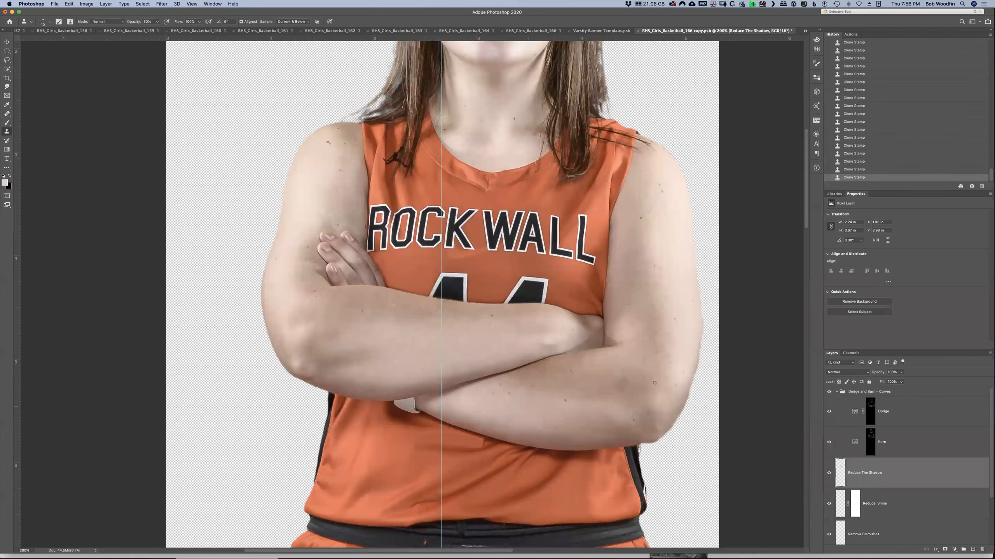
Step: After checking the legs, switch from Clone Stamp to a soft Brush at 10% opacity
mouse_move(649, 412)
mouse_down()
mouse_move(520, 269)
mouse_move(523, 138)
mouse_move(538, 78)
mouse_up()
drag(558, 283, 607, 110)
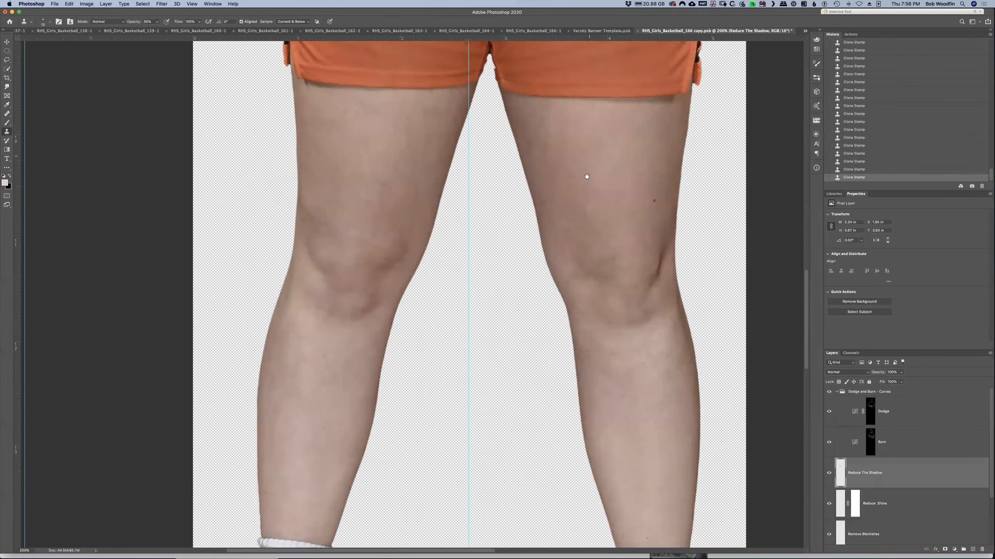
drag(586, 176, 588, 197)
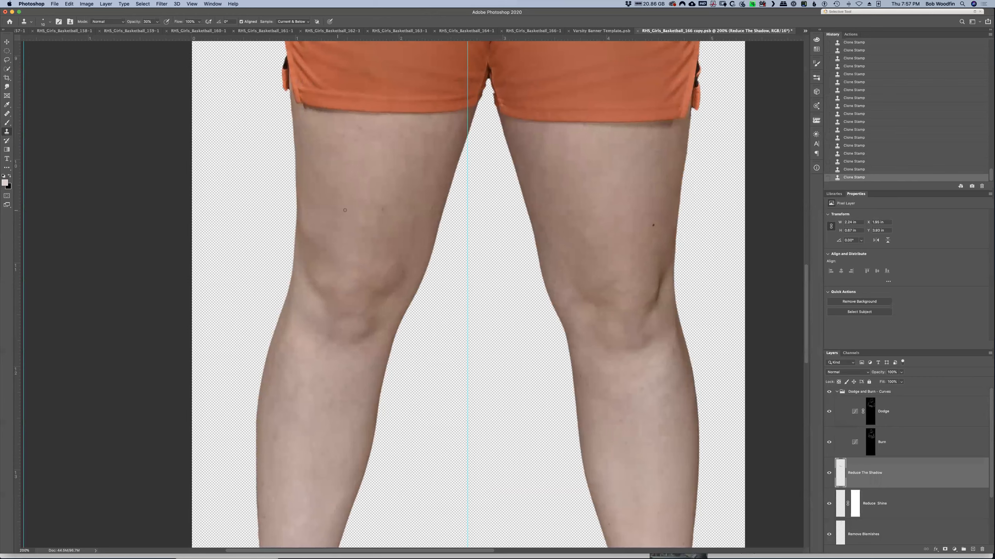
key(bracketright)
key(bracketright)
key(bracketright)
key(b)
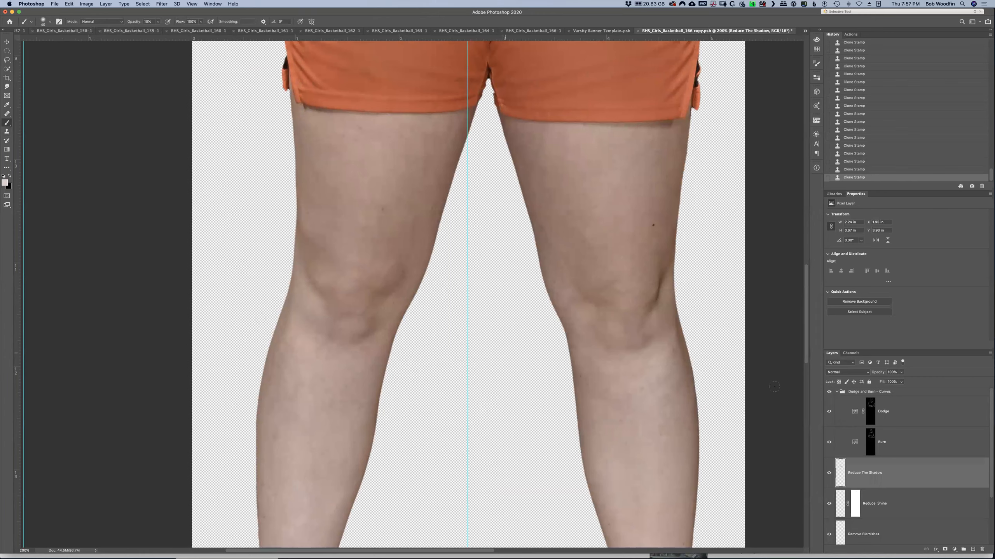
Step: On the Dodge layer mask, paint broad white strokes over dark patches on the left thigh
click(915, 409)
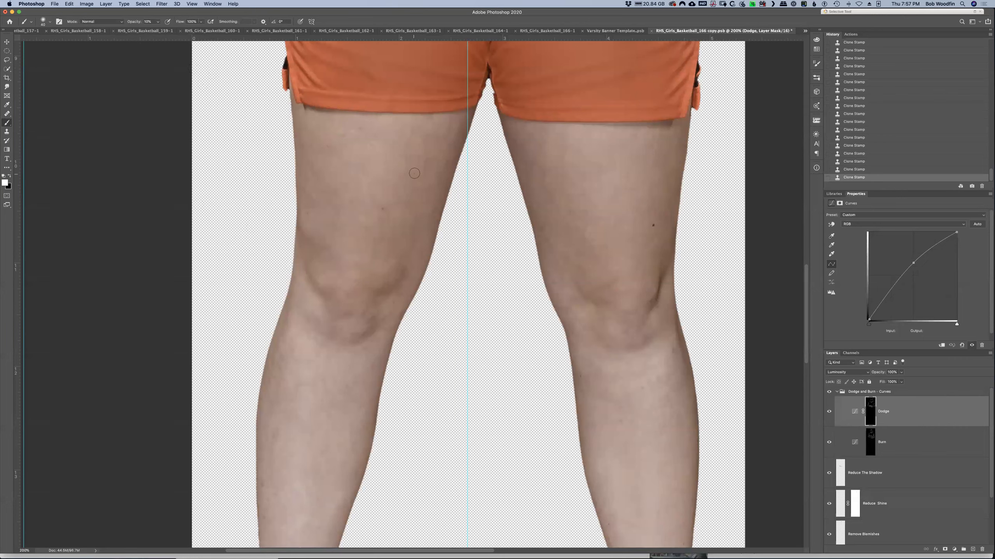
key(bracketright)
key(bracketright)
key(bracketright)
key(bracketright)
key(bracketright)
key(bracketright)
key(bracketright)
mouse_move(404, 188)
mouse_down()
mouse_move(404, 226)
mouse_move(384, 234)
mouse_move(425, 174)
mouse_move(413, 173)
mouse_move(422, 127)
mouse_move(382, 219)
mouse_move(401, 155)
mouse_move(378, 231)
mouse_move(399, 144)
mouse_move(375, 174)
mouse_move(372, 138)
mouse_move(339, 146)
mouse_up()
drag(337, 147, 320, 231)
mouse_move(399, 146)
mouse_down()
mouse_move(368, 258)
mouse_move(378, 257)
mouse_move(370, 234)
mouse_move(344, 242)
mouse_up()
drag(370, 347, 341, 387)
drag(336, 371, 343, 367)
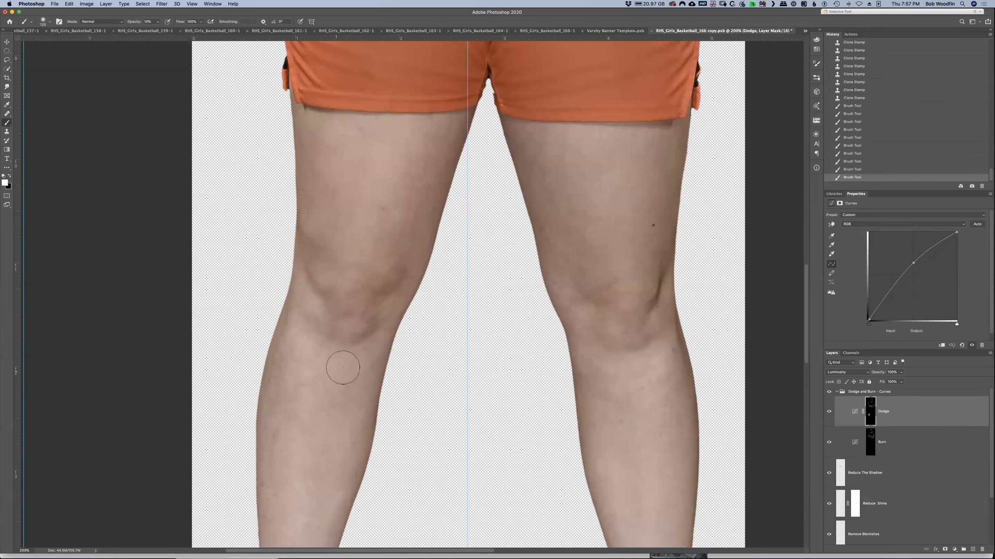
Step: Lighten shadows across the left knee and down the left shin with a smaller brush
key(bracketleft)
key(bracketleft)
key(bracketleft)
key(bracketleft)
drag(334, 282, 332, 277)
key(bracketleft)
key(bracketleft)
mouse_move(389, 264)
mouse_down()
mouse_move(378, 291)
mouse_move(386, 310)
mouse_move(398, 307)
mouse_move(381, 317)
mouse_move(343, 292)
mouse_move(355, 326)
mouse_move(342, 327)
mouse_move(306, 283)
mouse_move(306, 262)
mouse_move(304, 304)
mouse_move(332, 333)
mouse_move(297, 357)
mouse_move(324, 370)
mouse_move(322, 236)
mouse_move(364, 275)
mouse_move(353, 420)
mouse_move(351, 317)
mouse_move(368, 251)
mouse_up()
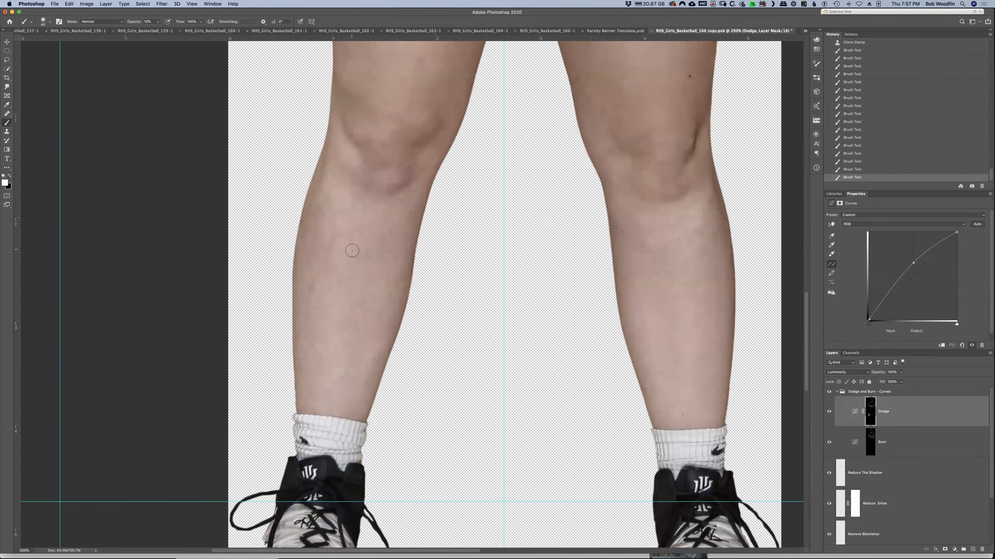
key(bracketright)
key(bracketright)
key(bracketright)
key(bracketright)
key(bracketright)
mouse_move(335, 220)
mouse_down()
mouse_move(399, 311)
mouse_move(399, 261)
mouse_move(389, 259)
mouse_move(362, 350)
mouse_move(381, 248)
mouse_move(358, 345)
mouse_move(368, 226)
mouse_move(349, 207)
mouse_move(328, 374)
mouse_up()
Step: Lighten a dark patch on the right knee on the Dodge mask
key(space)
drag(616, 227, 427, 417)
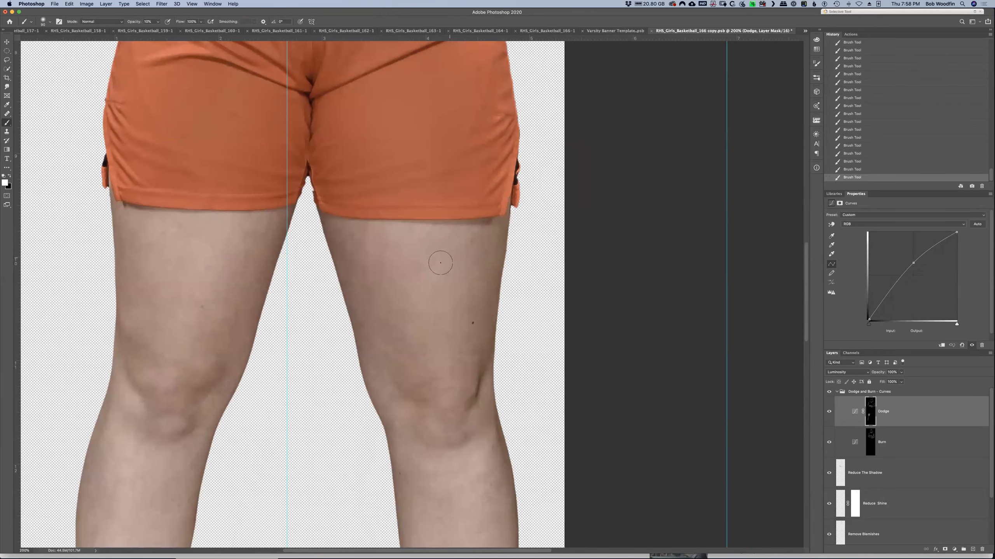
mouse_move(433, 268)
mouse_down()
mouse_move(444, 207)
mouse_move(422, 216)
mouse_move(446, 192)
mouse_move(436, 251)
mouse_move(440, 188)
mouse_move(455, 279)
mouse_move(446, 280)
mouse_move(427, 207)
mouse_move(459, 278)
mouse_move(465, 194)
mouse_move(445, 193)
mouse_move(438, 249)
mouse_move(408, 205)
mouse_move(452, 264)
mouse_up()
key(bracketright)
key(bracketright)
key(bracketright)
key(bracketright)
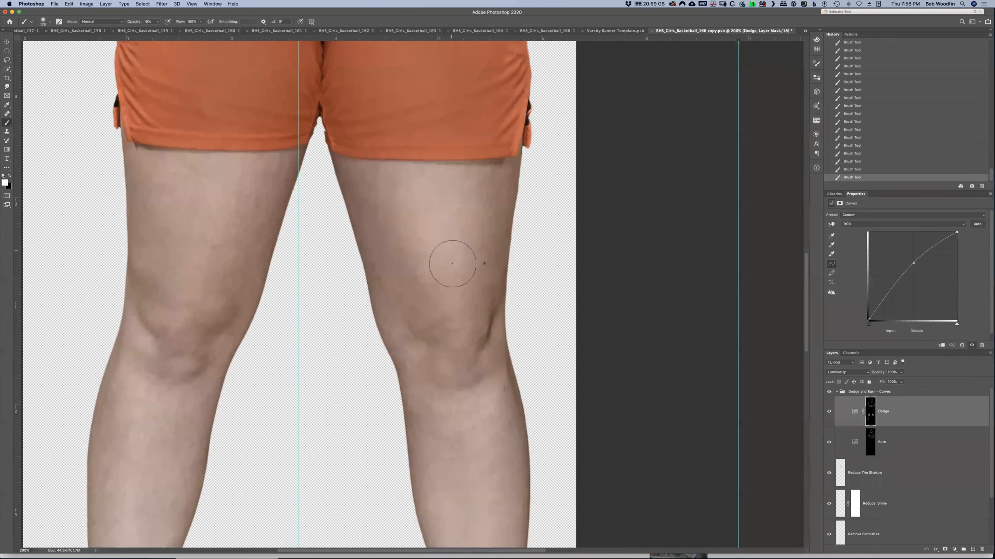
key(bracketleft)
key(bracketleft)
key(bracketleft)
key(bracketleft)
key(bracketleft)
key(bracketleft)
drag(445, 363, 447, 373)
mouse_move(505, 372)
mouse_down()
mouse_move(482, 249)
mouse_move(451, 280)
mouse_move(442, 218)
mouse_up()
key(bracketright)
key(bracketright)
key(bracketright)
key(bracketright)
key(bracketright)
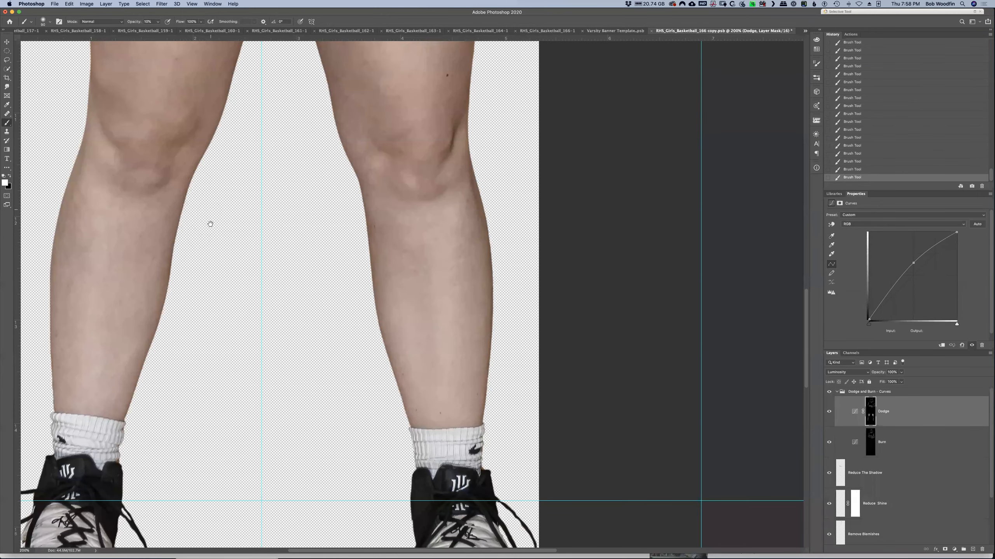
drag(209, 329, 226, 461)
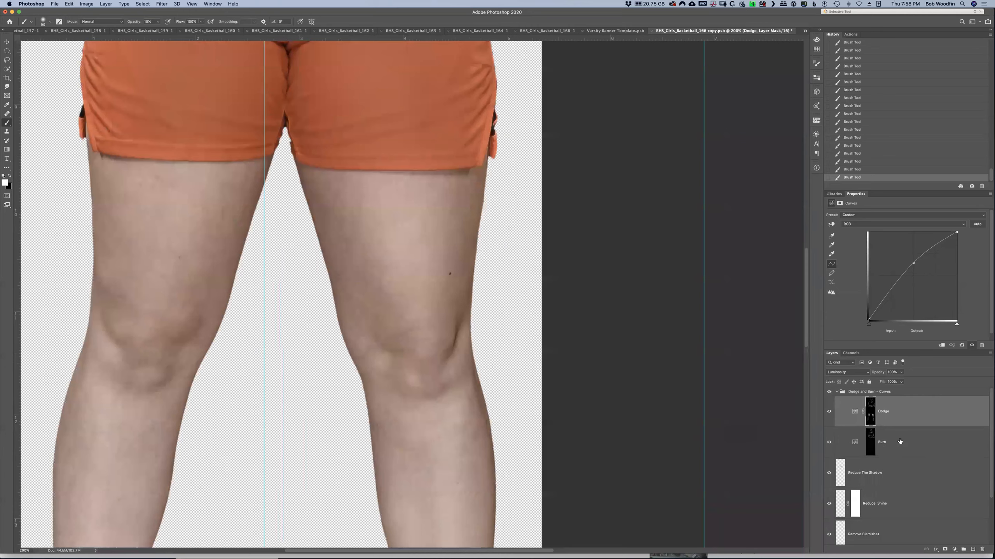
click(900, 441)
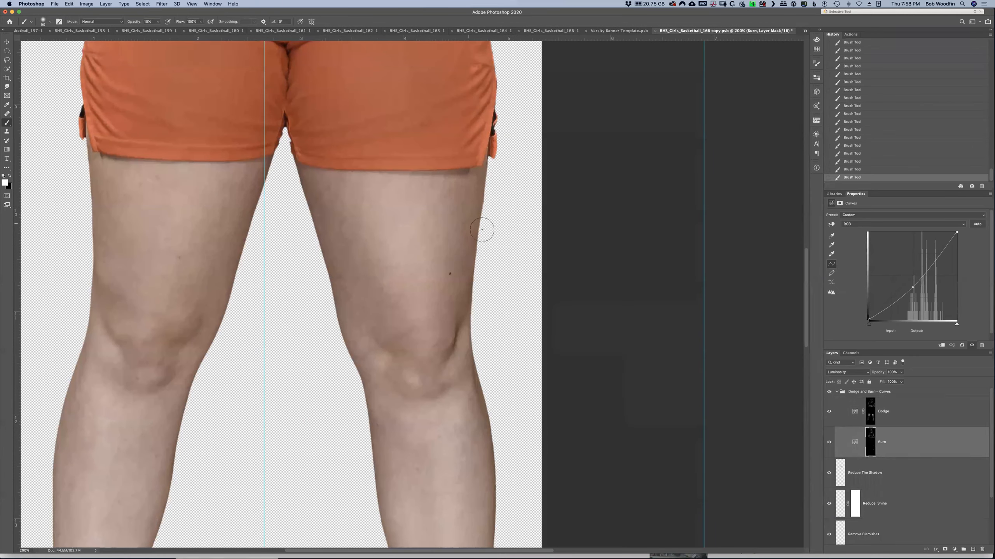
Step: Burn around the thighs and knees, undoing and restoring the last burn stroke
key(bracketright)
key(bracketright)
key(bracketright)
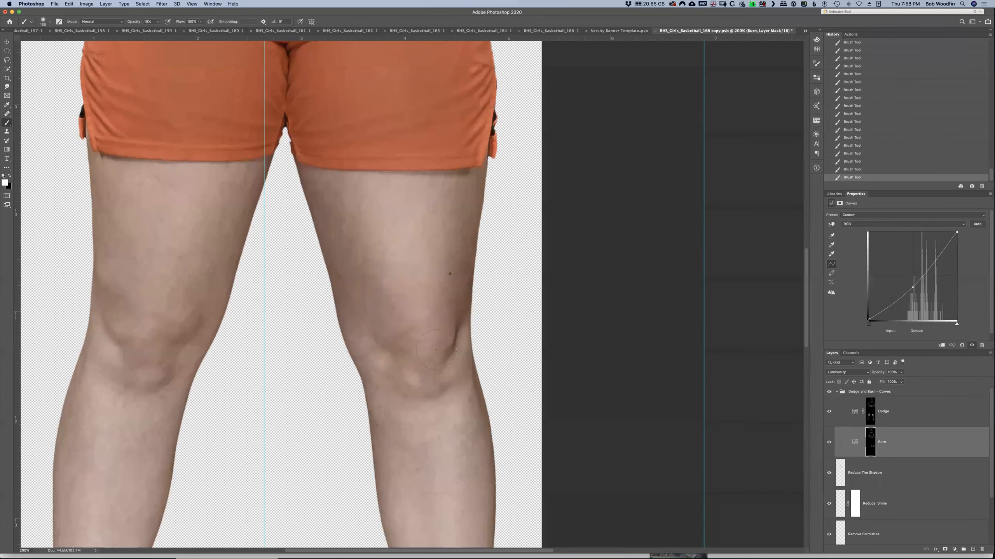
key(bracketleft)
key(bracketleft)
key(bracketleft)
key(bracketleft)
mouse_move(484, 450)
mouse_down()
mouse_move(436, 238)
mouse_move(442, 246)
mouse_up()
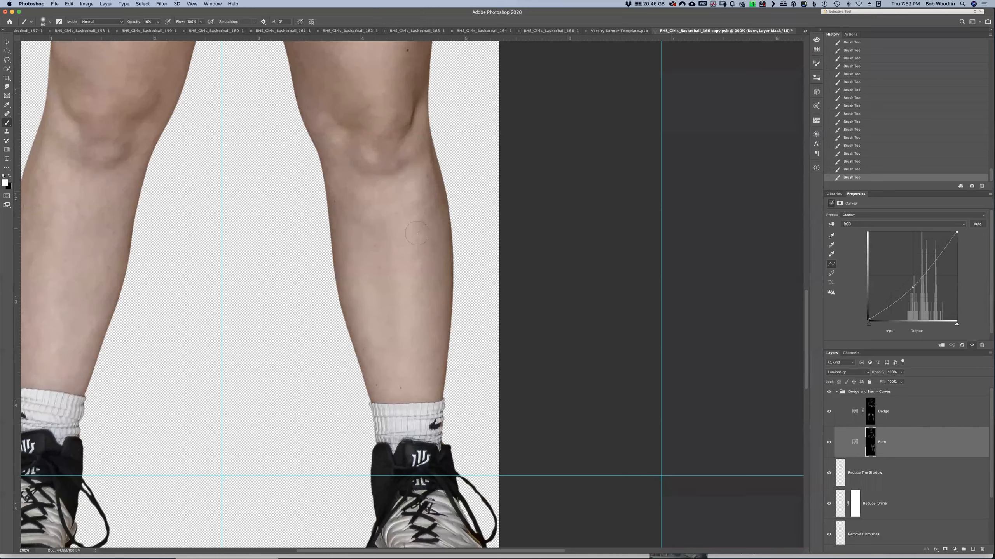
key(bracketleft)
key(bracketleft)
key(bracketleft)
drag(278, 317, 351, 479)
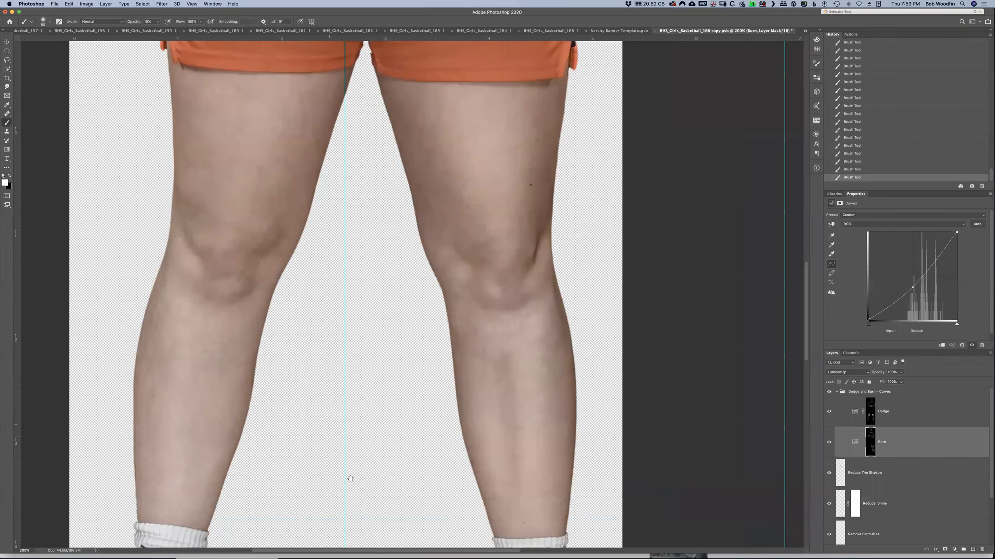
key(bracketright)
key(bracketright)
key(bracketright)
key(bracketright)
key(bracketright)
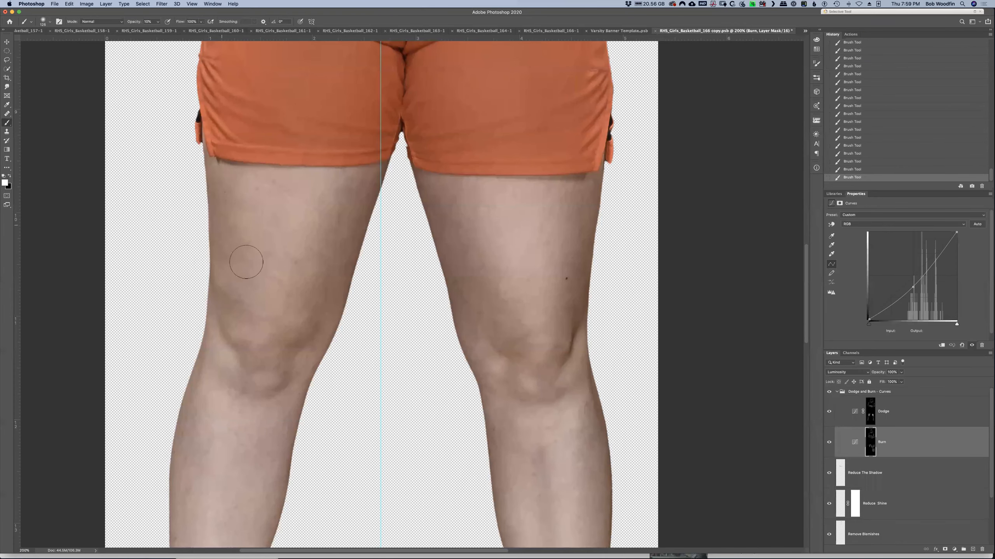
drag(278, 340, 396, 260)
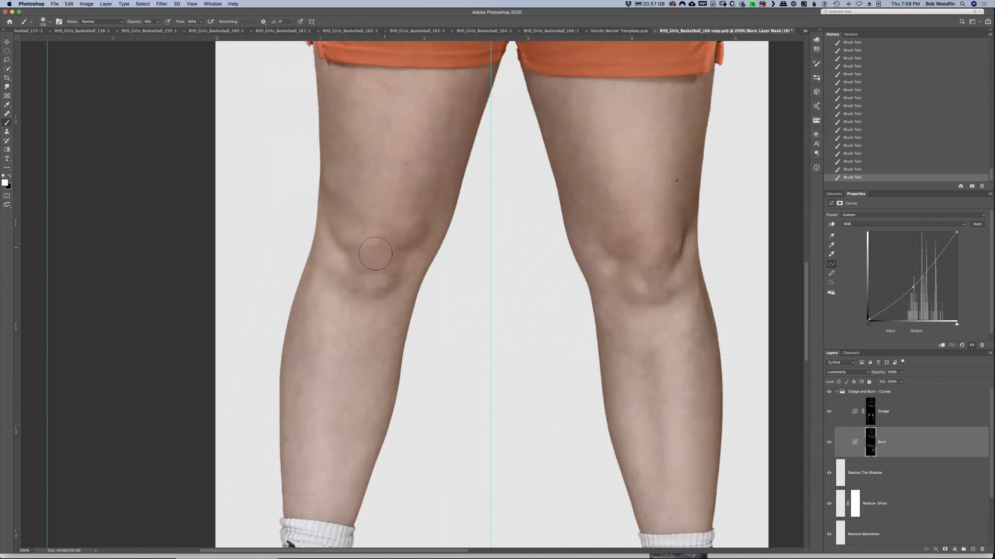
key(bracketleft)
key(bracketleft)
key(bracketleft)
key(super+z)
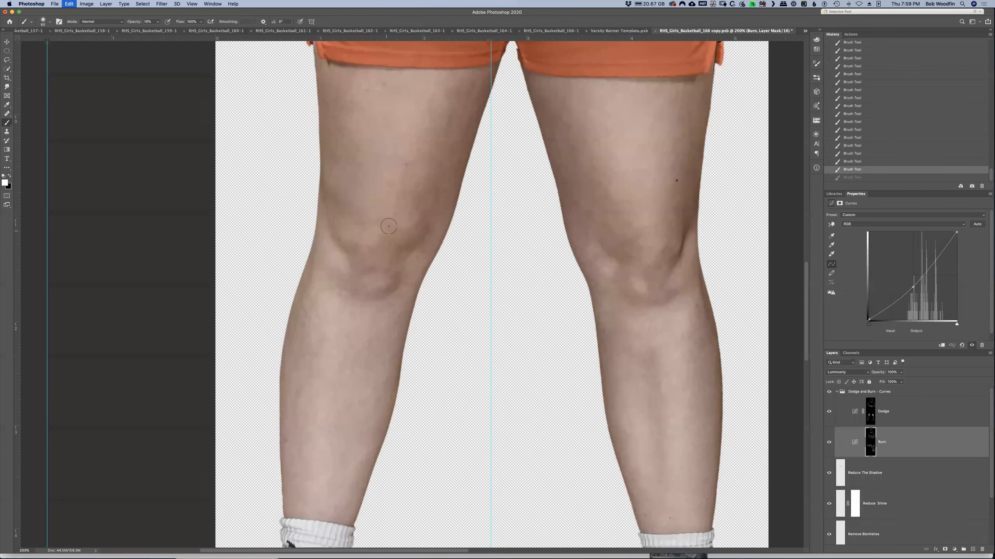
key(super+shift+z)
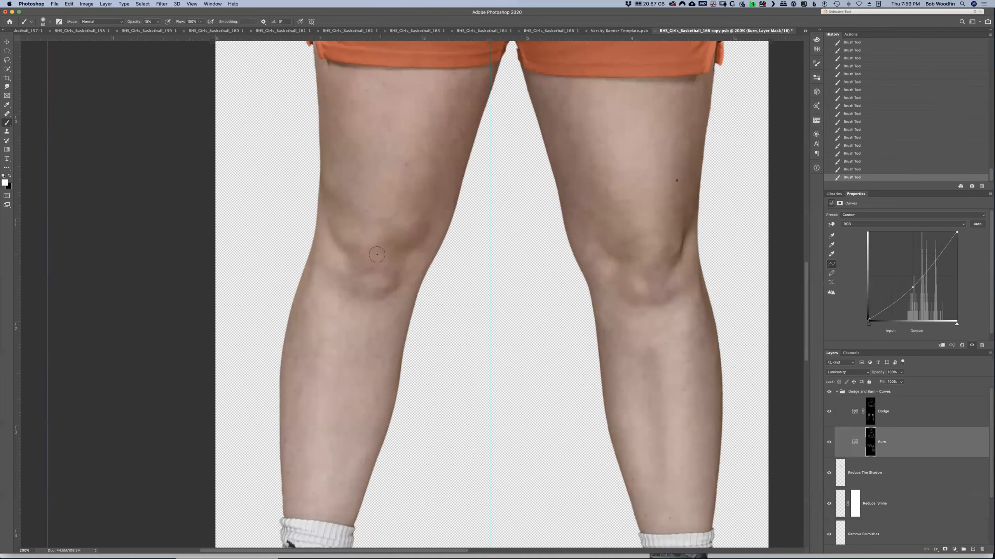
key(bracketleft)
key(bracketleft)
key(bracketleft)
key(bracketleft)
key(bracketright)
key(bracketright)
key(bracketright)
key(bracketright)
key(bracketright)
key(bracketright)
Step: Darken the edges and centre of the left calf on the Burn mask
drag(278, 386, 281, 506)
drag(398, 374, 368, 476)
key(bracketleft)
key(bracketleft)
mouse_move(348, 360)
mouse_down()
mouse_move(357, 340)
mouse_move(351, 371)
mouse_move(356, 337)
mouse_move(343, 419)
mouse_up()
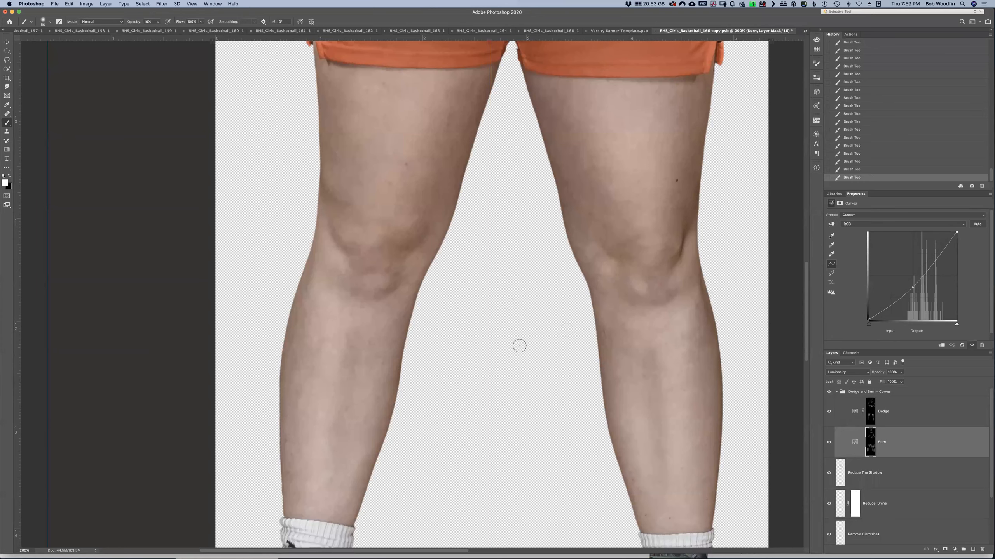
drag(600, 359, 543, 83)
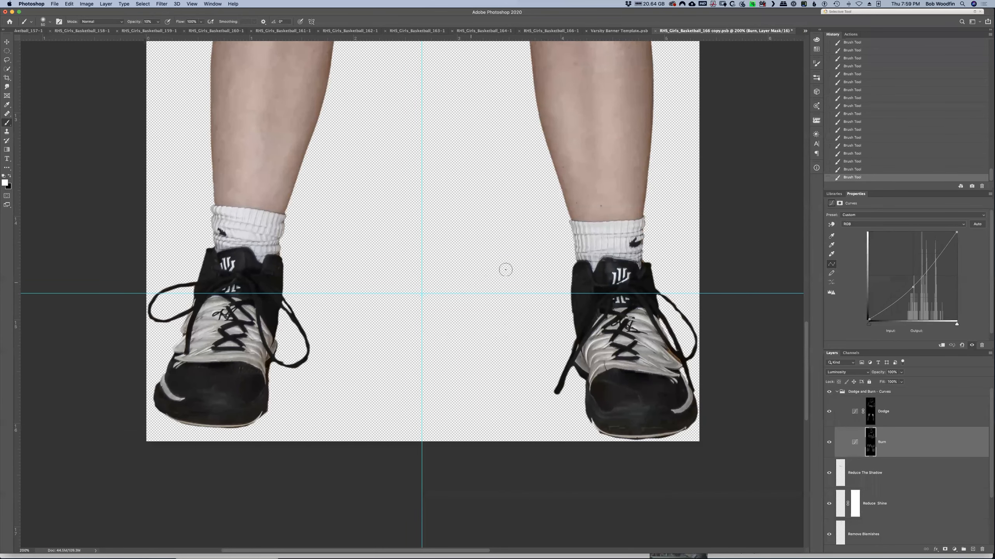
drag(482, 219, 458, 490)
drag(486, 62, 450, 492)
drag(484, 58, 446, 488)
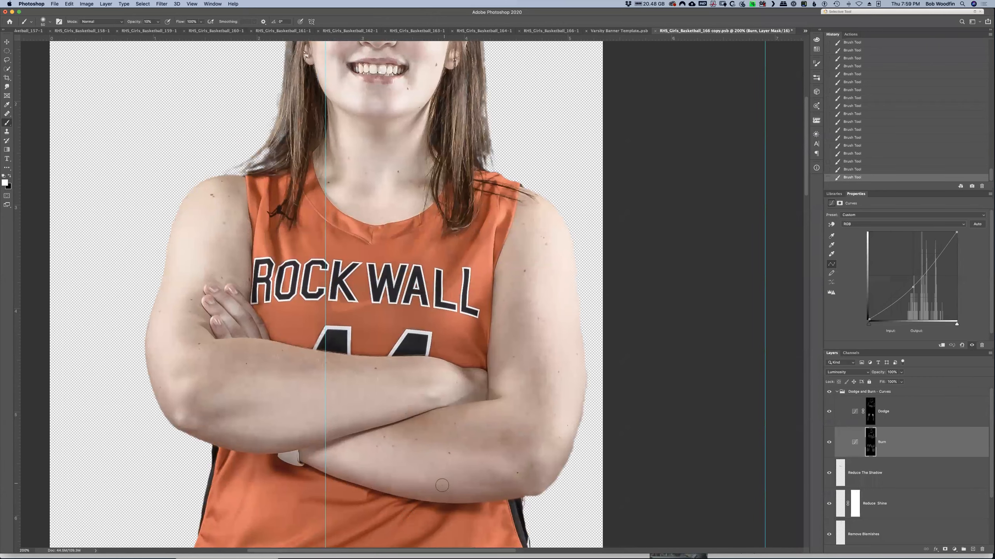
Step: Back on the Dodge mask, lighten the arms and torso folds, resizing the brush as needed
click(870, 412)
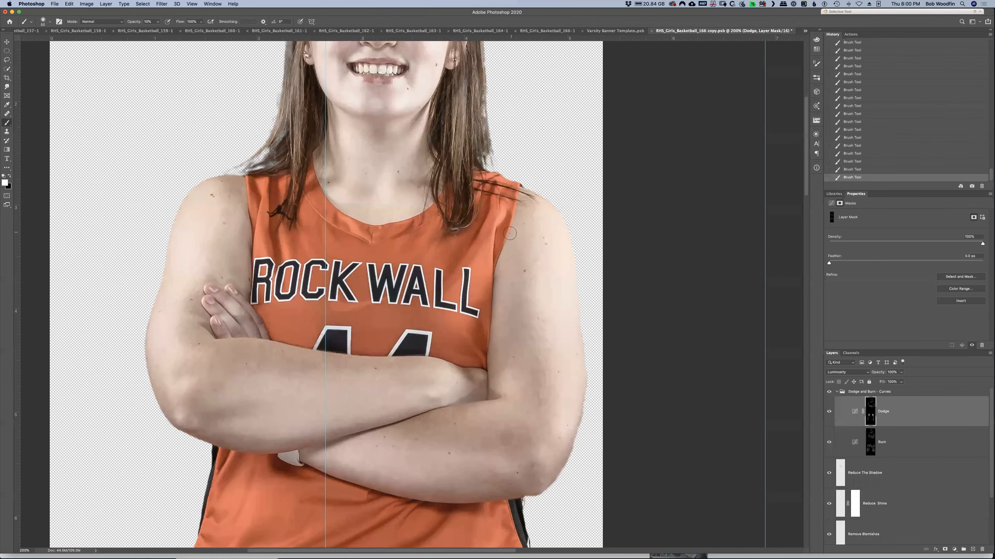
key(bracketleft)
key(bracketleft)
key(bracketleft)
key(bracketleft)
key(bracketleft)
key(bracketleft)
key(bracketleft)
scroll(407, 217, down, 10)
key(bracketright)
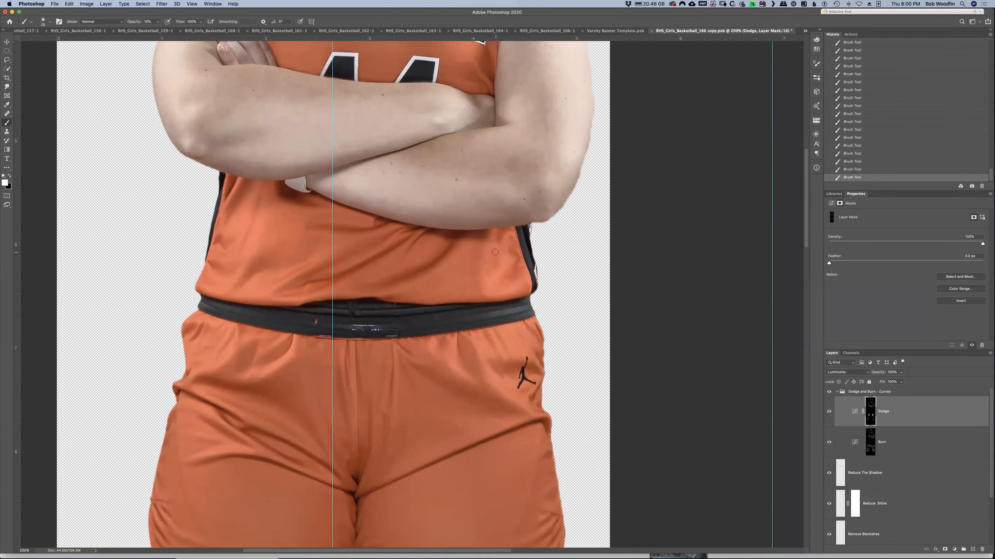
key(bracketleft)
key(bracketright)
key(bracketright)
Step: Select the Burn mask with a slightly smaller brush and bring the face and jersey into view
click(875, 441)
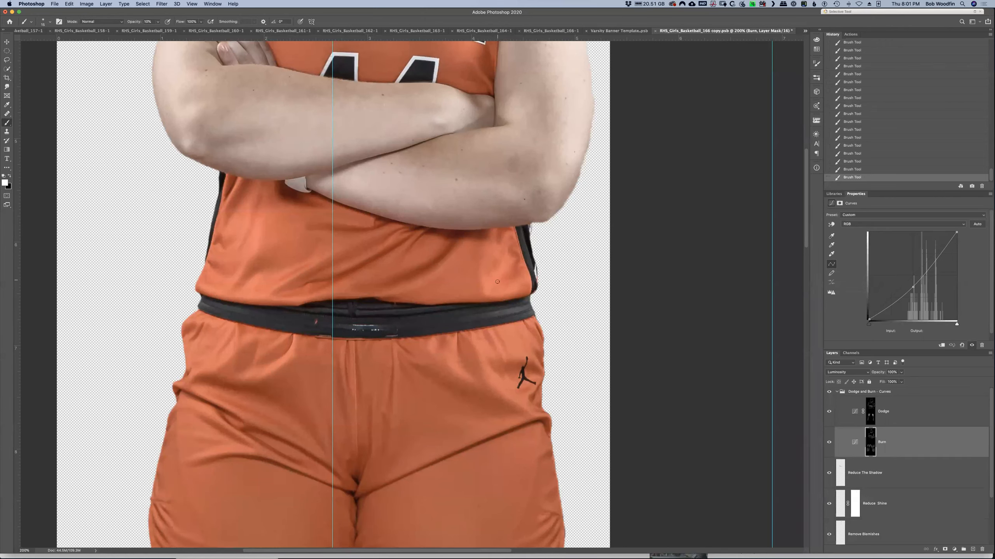
key(bracketleft)
mouse_move(431, 197)
mouse_down()
mouse_move(382, 342)
mouse_move(379, 492)
mouse_up()
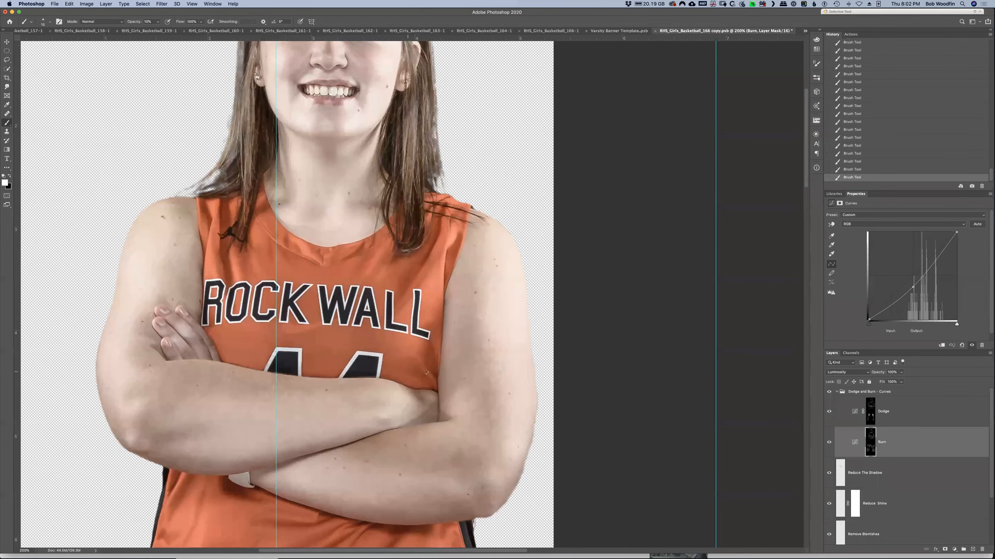
Step: Burn soft shading along the orange shorts' folds with a larger brush, then select the Dodge mask
scroll(351, 454, down, 10)
key(bracketright)
key(bracketright)
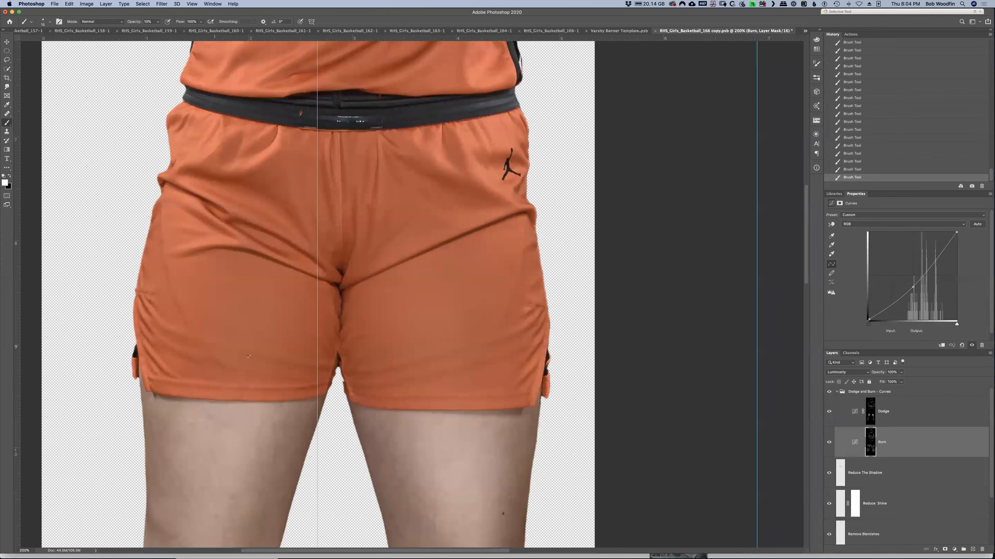
click(869, 410)
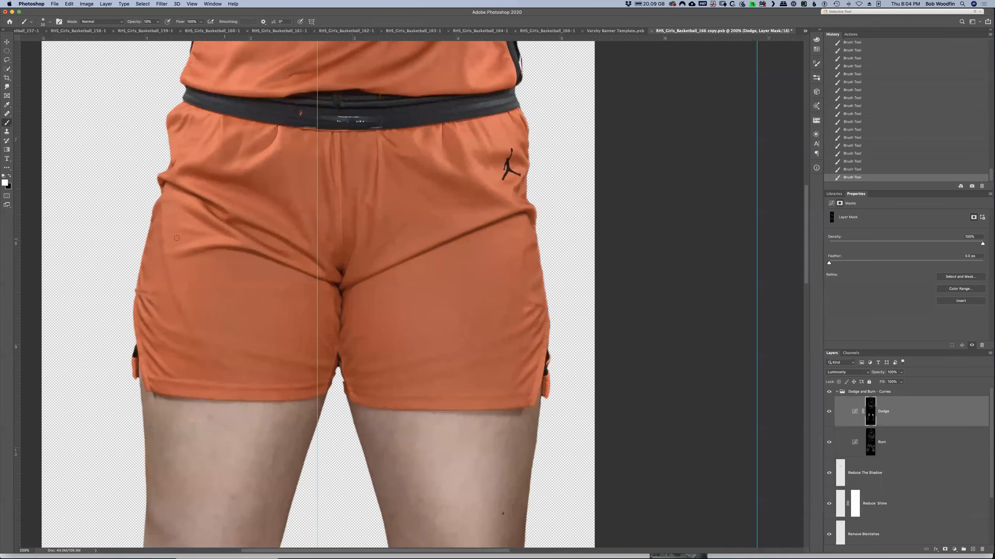
Step: Dodge highlights on the shorts with a smaller brush, then return to the Burn mask
key(bracketleft)
click(881, 438)
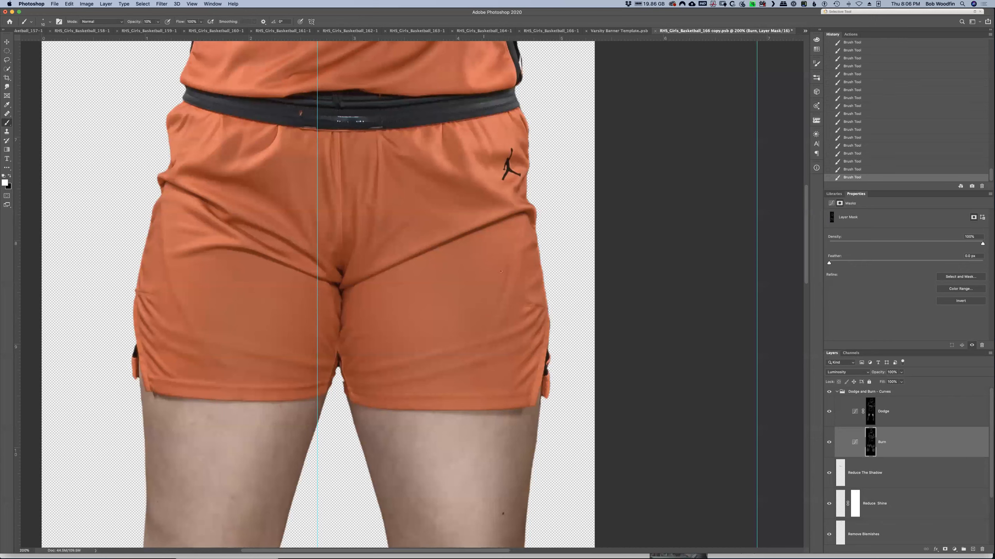
Step: Compare the shorts' burn strokes via undo and redo, keep them, and shrink the brush
key(super+z)
key(super+z)
key(super+z)
key(super+z)
key(super+z)
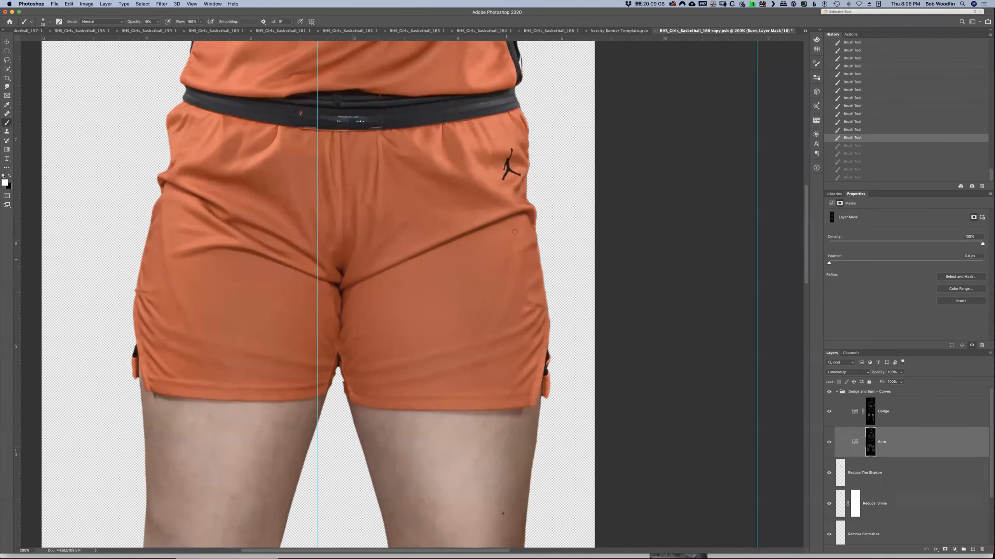
key(super+shift+z)
key(super+shift+z)
key(super+shift+z)
key(super+shift+z)
key(super+shift+z)
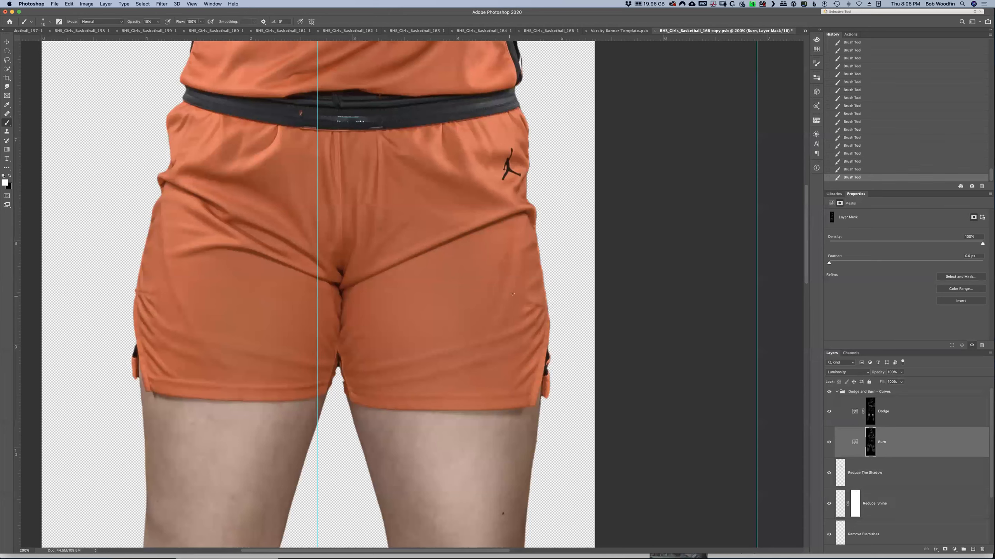
key(super+z)
key(super+z)
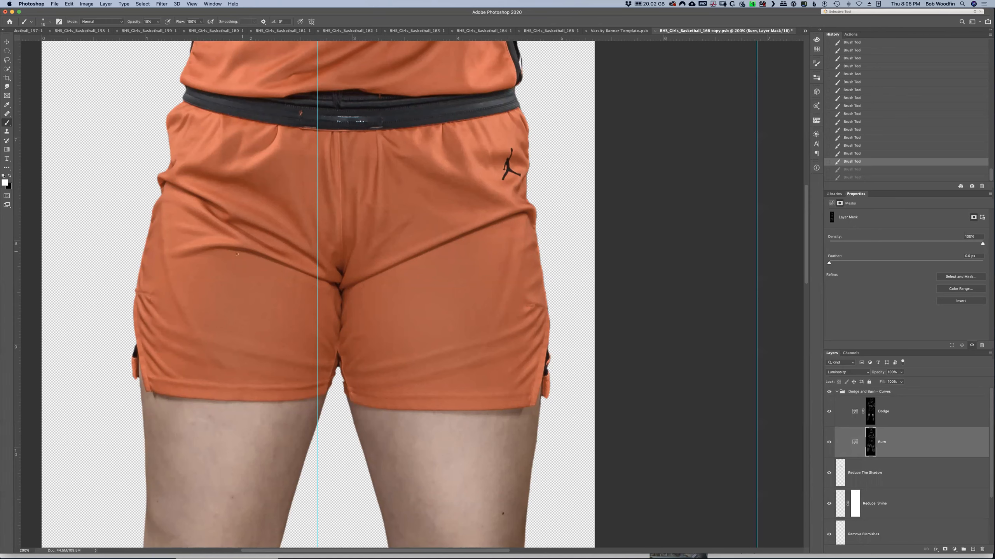
key(shift+super+z)
key(shift+super+z)
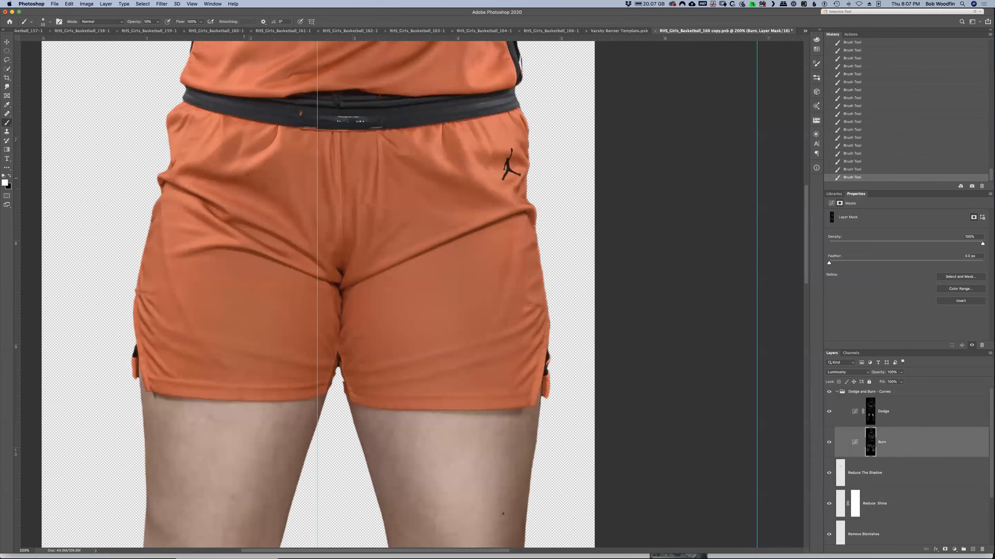
key(bracketleft)
Step: Zoom out to 50% and flick the Dodge and Burn – Curves group off and on, ending visible
key(super+minus)
key(super+minus)
key(super+minus)
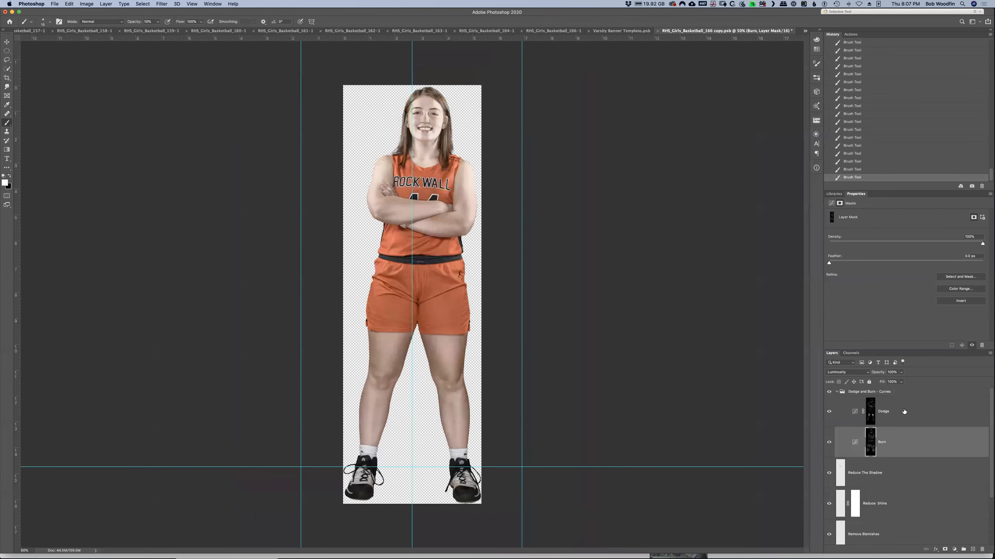
click(837, 392)
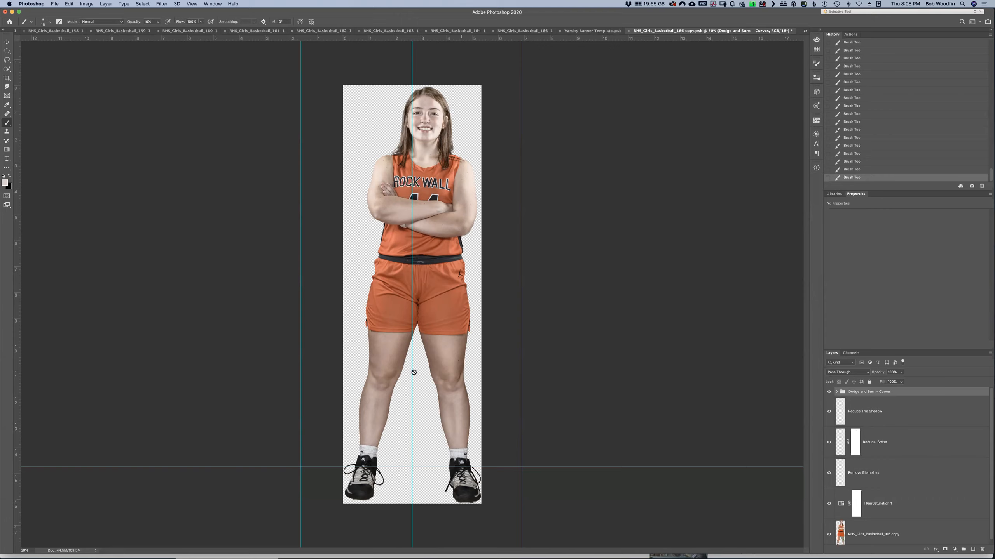
click(829, 393)
click(829, 393)
click(829, 393)
click(829, 393)
click(829, 393)
click(828, 392)
Step: Stamp visible to a new layer named Shadows and Highlights, hiding the retouch, Hue/Saturation and original layers
key(super+alt+shift+e)
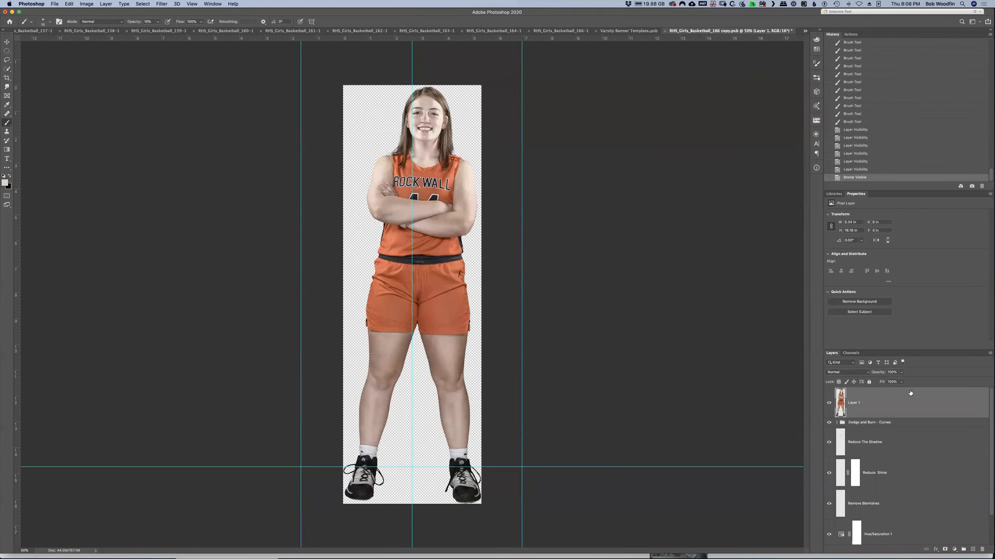
drag(828, 422, 824, 493)
click(829, 534)
scroll(944, 455, down, 2)
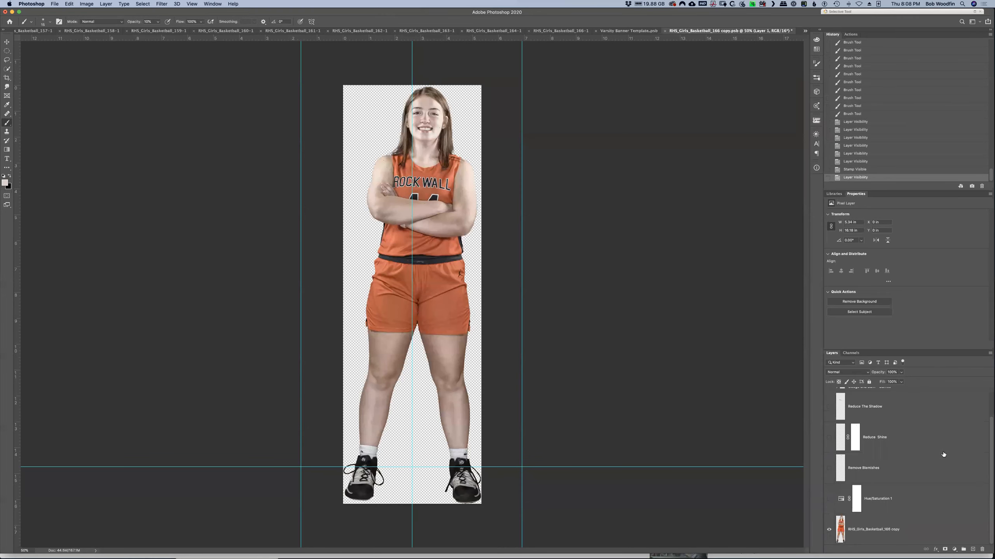
click(829, 529)
scroll(946, 429, up, 2)
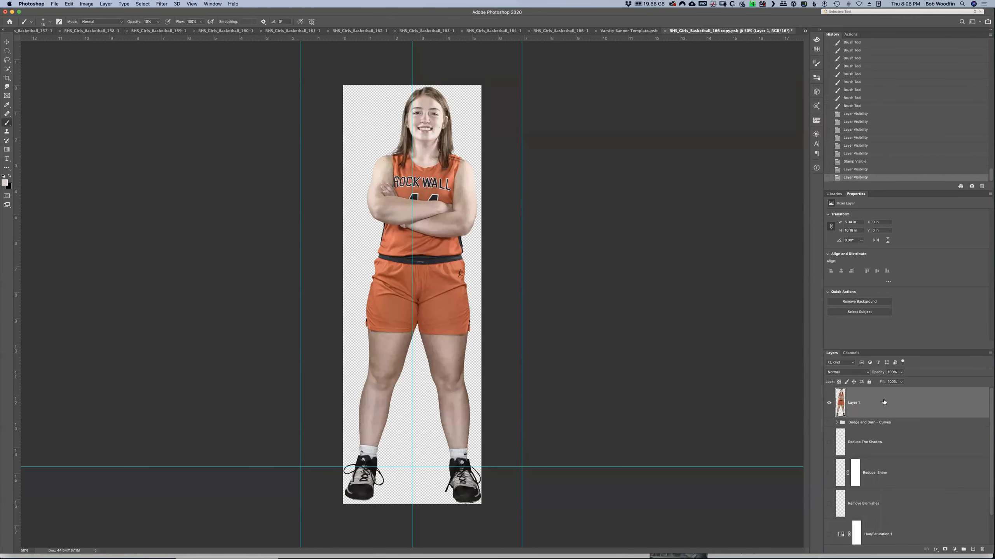
text(Shadows and Highlights)
key(Return)
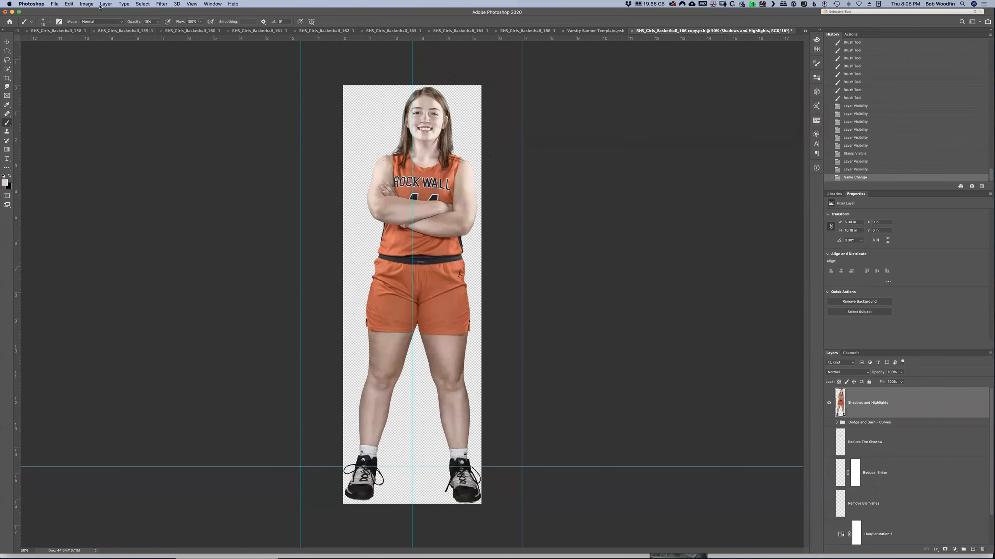
Step: Open Image > Adjustments > Shadows/Highlights for the stamped Shadows and Highlights layer
click(85, 5)
mouse_move(94, 22)
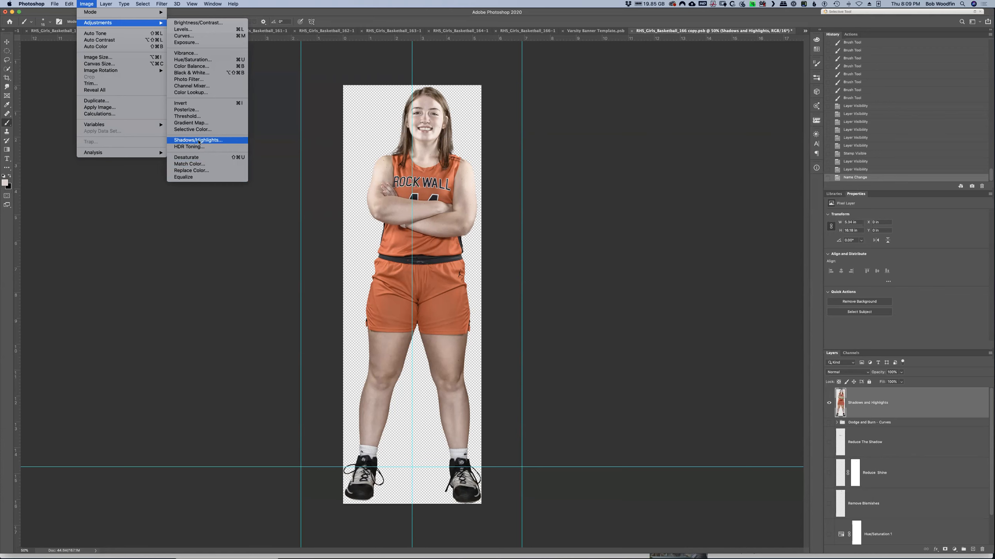
click(198, 141)
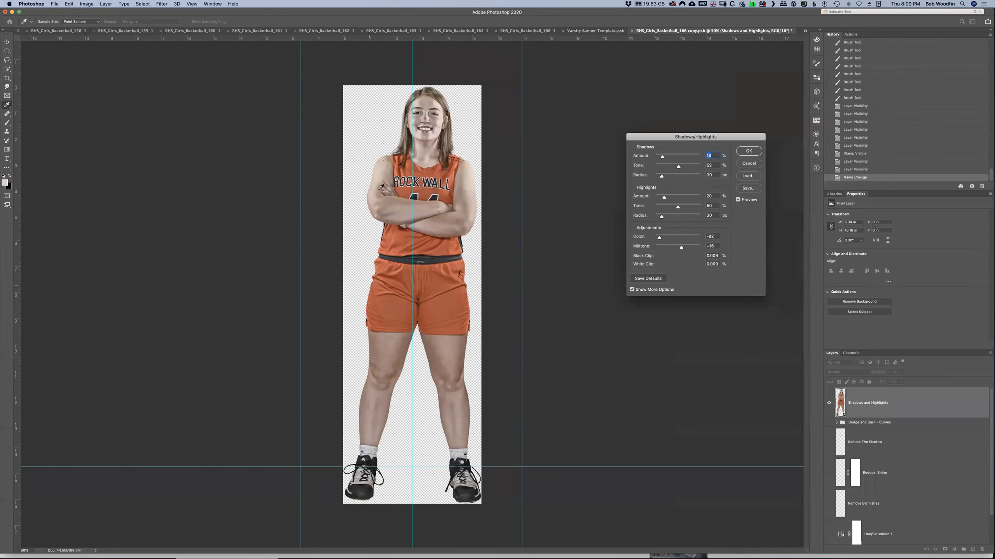
Step: Load Banner Shadows and Highlights2.shh: Shadows 23%, Highlights 14%, Color -85, Midtone +13
click(748, 178)
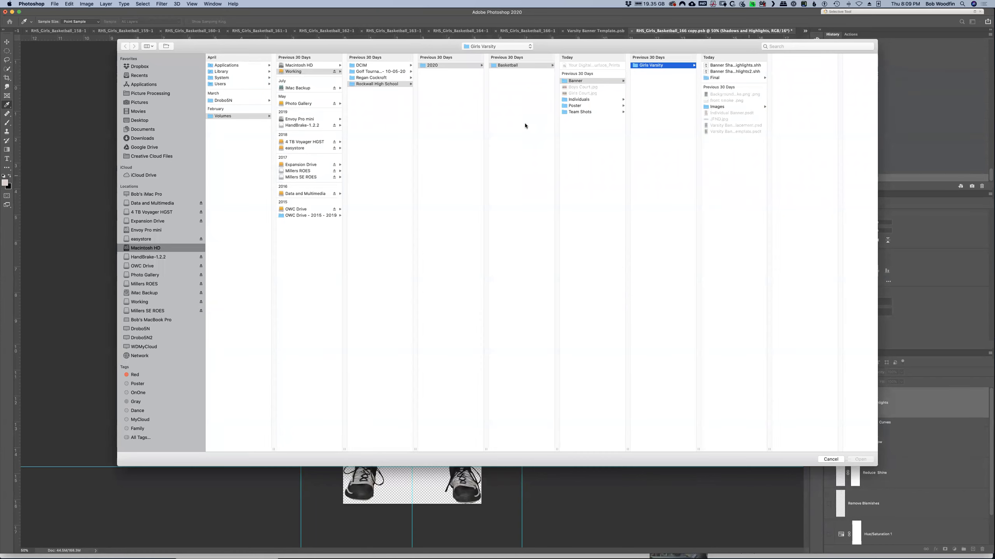
drag(768, 450, 815, 450)
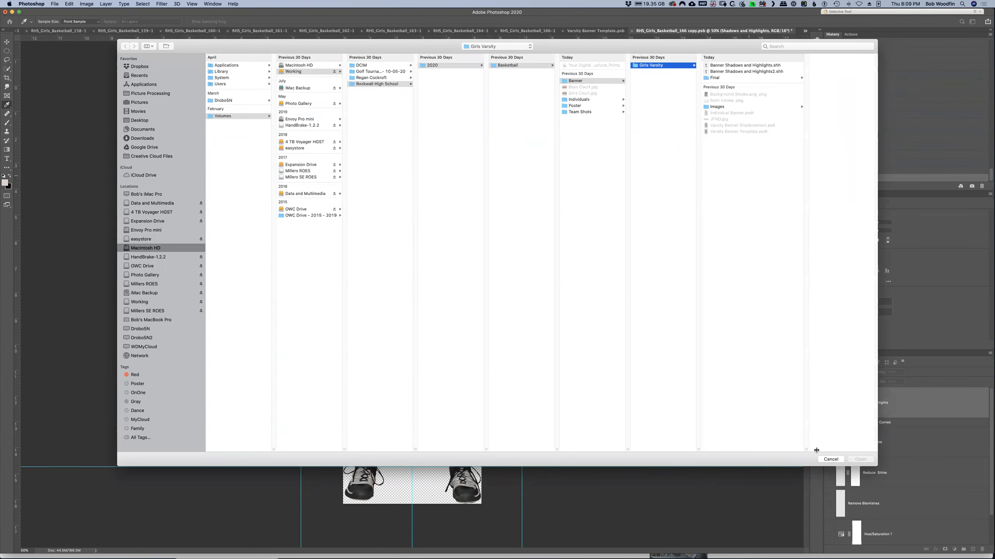
click(731, 73)
click(859, 459)
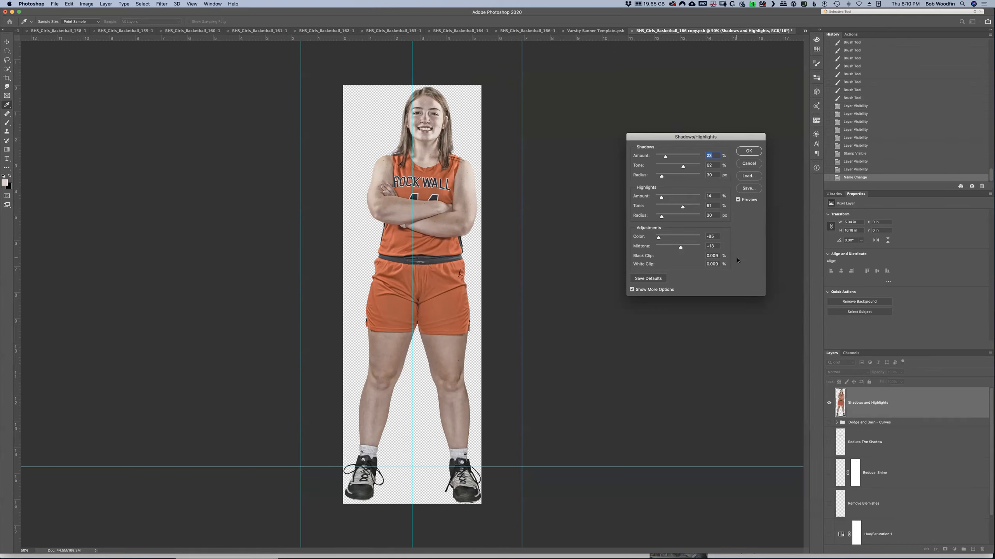
Step: Apply the Shadows/Highlights correction and duplicate the layer as High Pass Sharpen
click(748, 151)
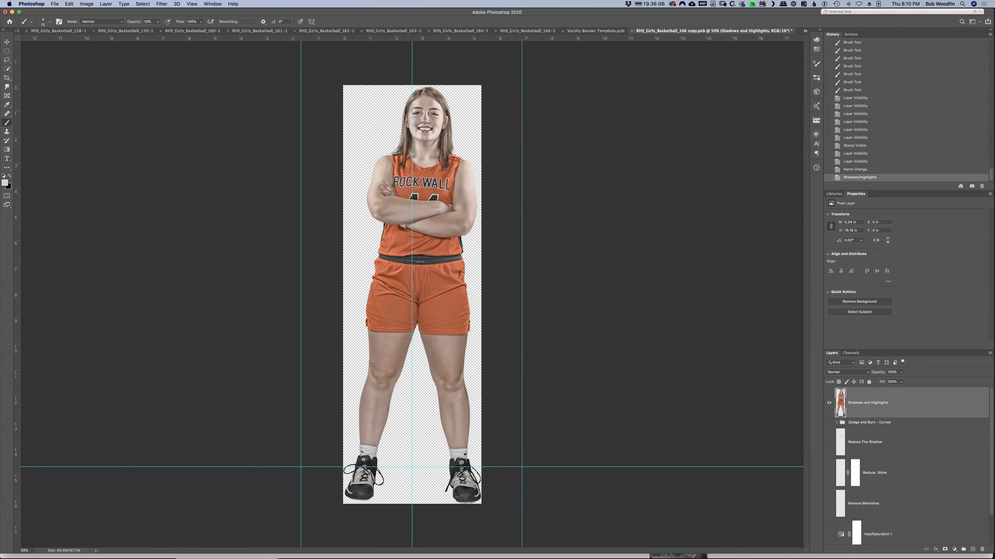
key(super+j)
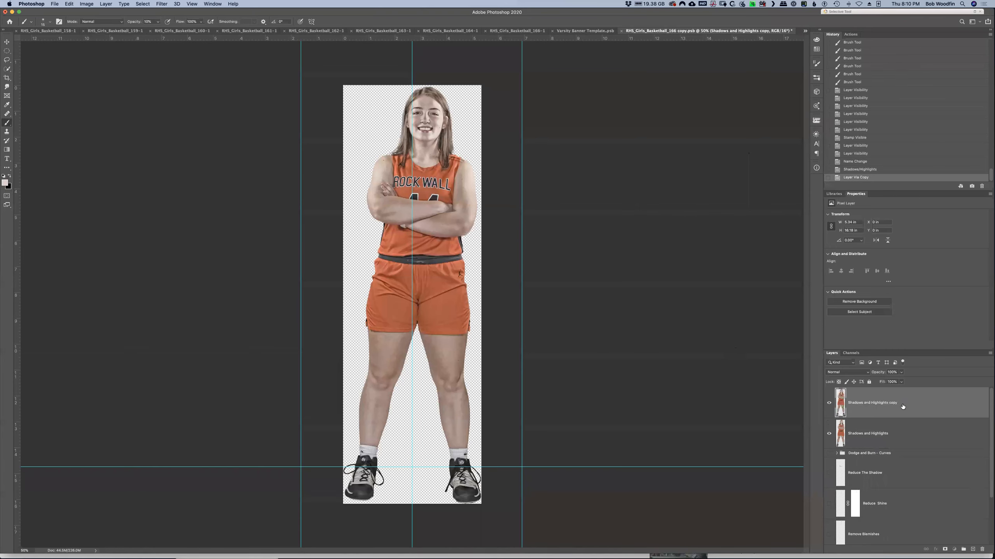
text(High Pass ?Sha)
key(BackSpace)
text(Sharpen)
key(Return)
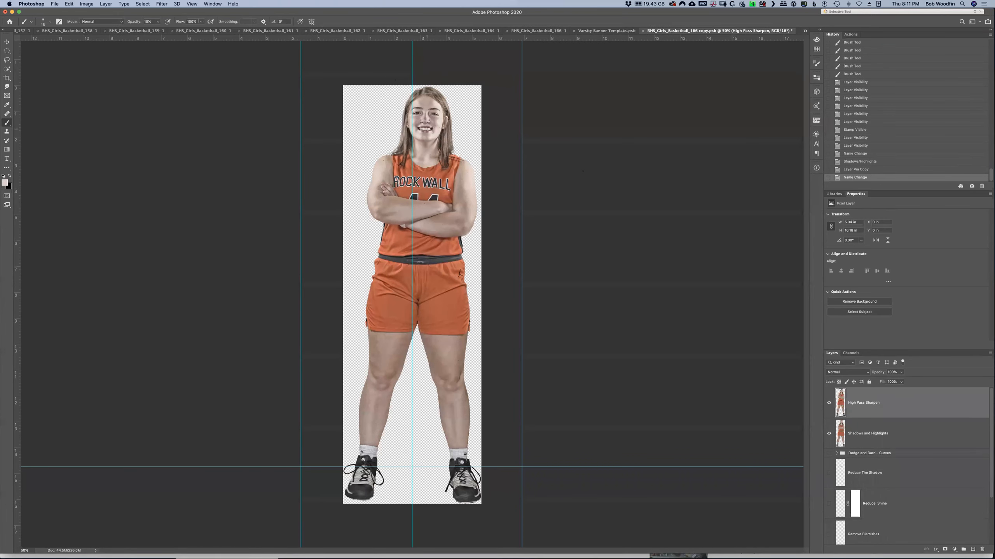
Step: Desaturate the High Pass Sharpen copy and bring up Filter > Other > High Pass
key(super+shift+u)
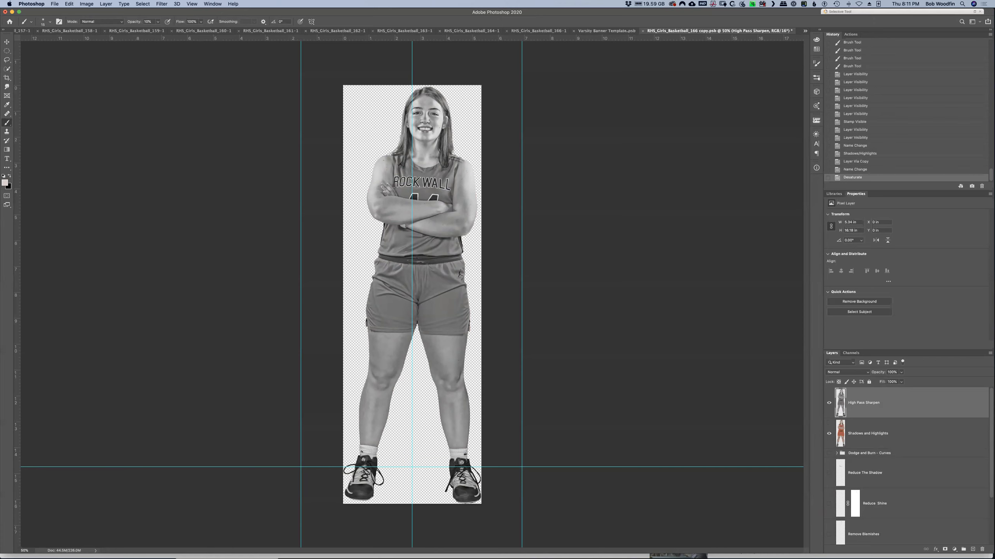
click(162, 5)
mouse_move(235, 145)
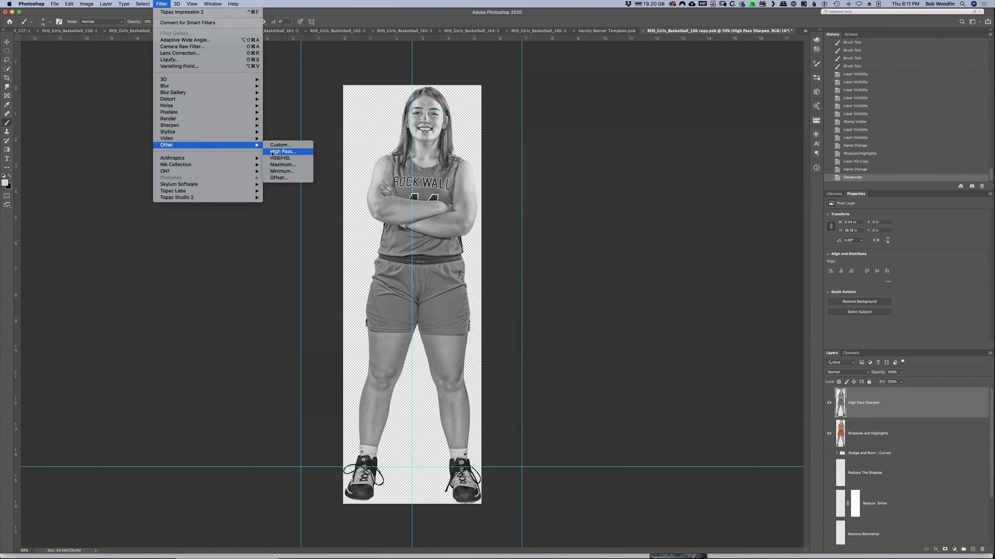
click(272, 152)
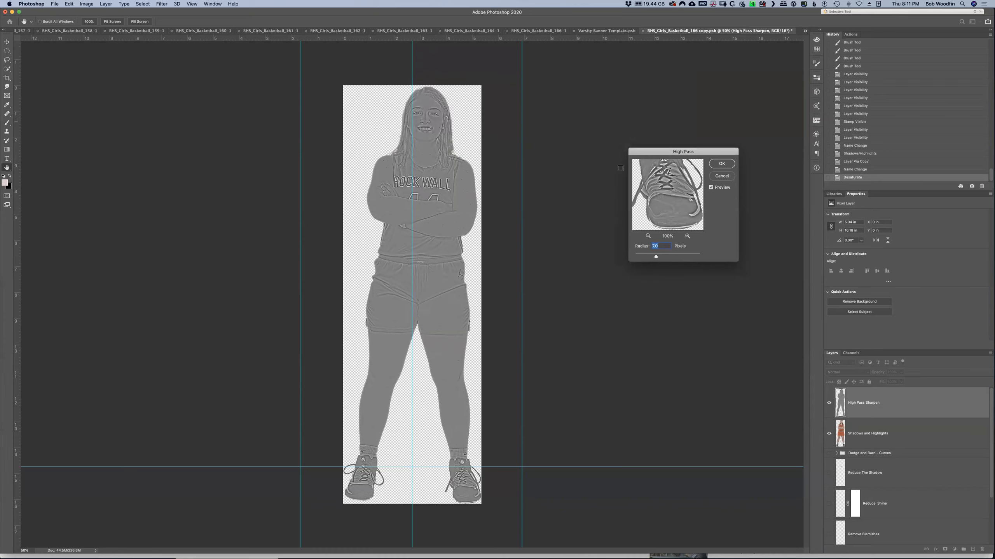
Step: Preview High Pass on the player's face, raise the Radius, and apply it
click(426, 124)
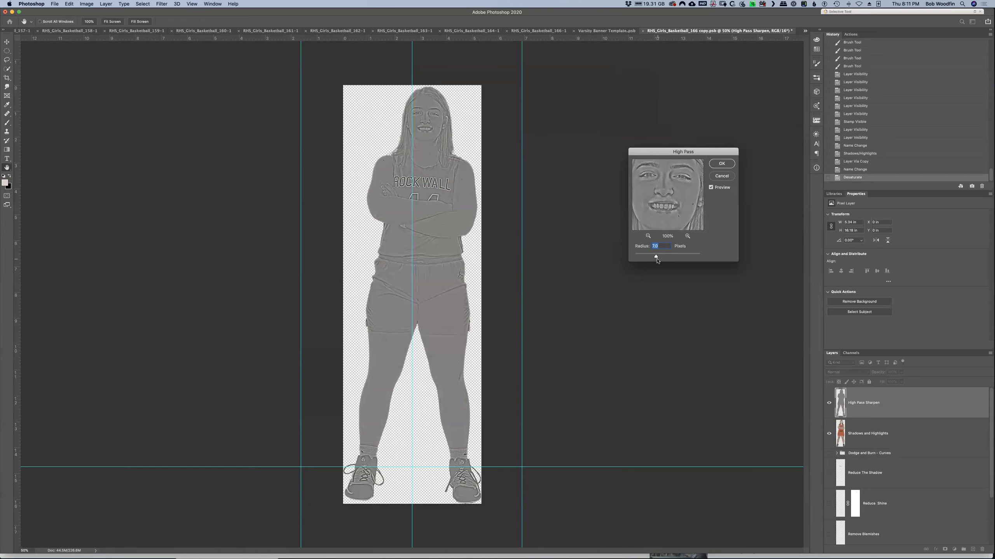
mouse_move(655, 258)
mouse_down()
mouse_move(669, 257)
mouse_move(657, 257)
mouse_up()
click(722, 165)
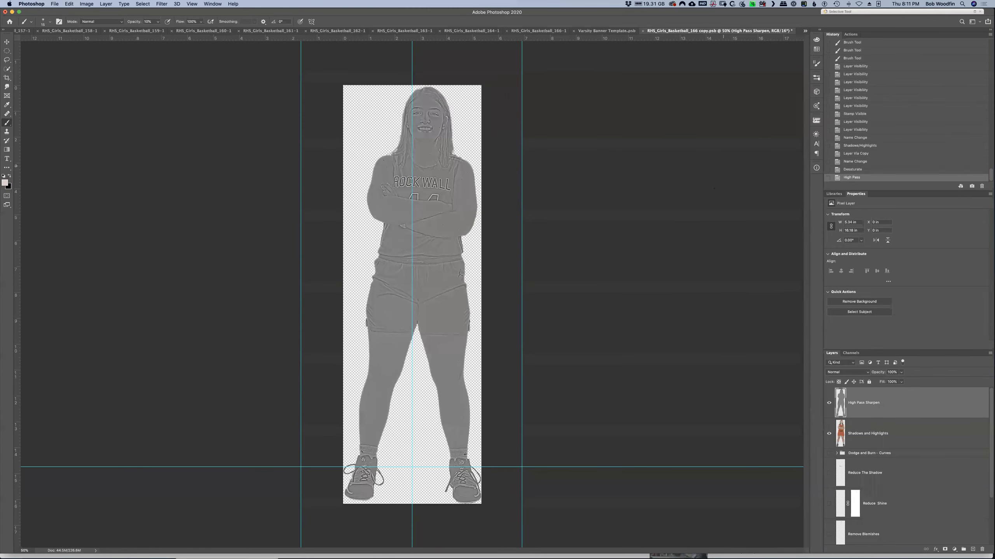
Step: Switch High Pass Sharpen's blend mode to Soft Light and attach a white layer mask
click(859, 372)
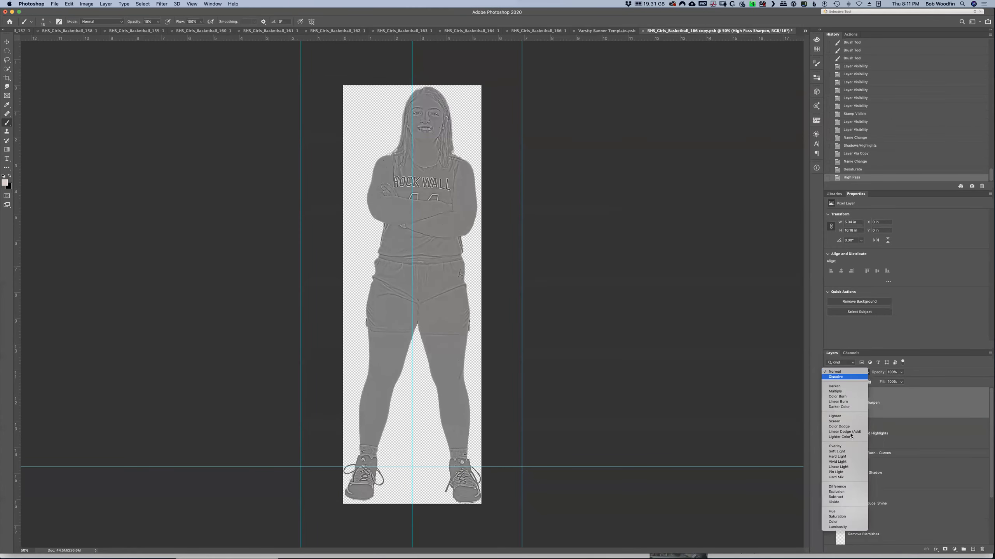
click(850, 453)
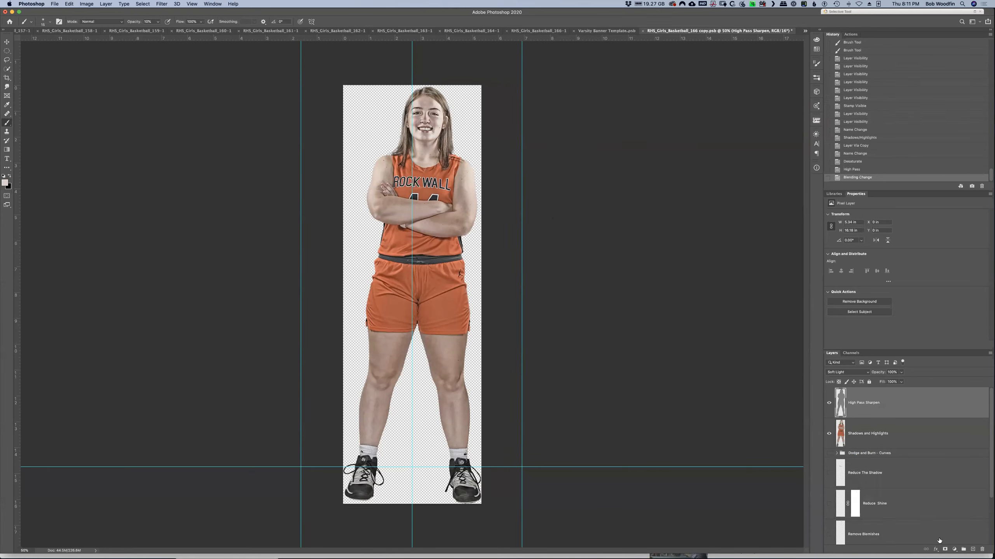
click(945, 550)
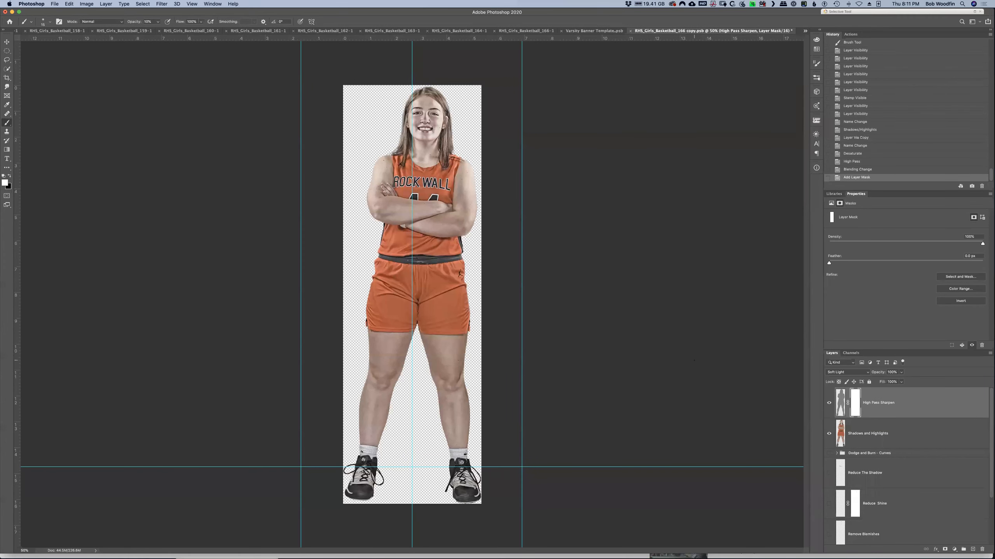
Step: Zoom to 200% on the face and set a black brush at 50% opacity, size 30
key(super+equal)
key(super+equal)
key(super+equal)
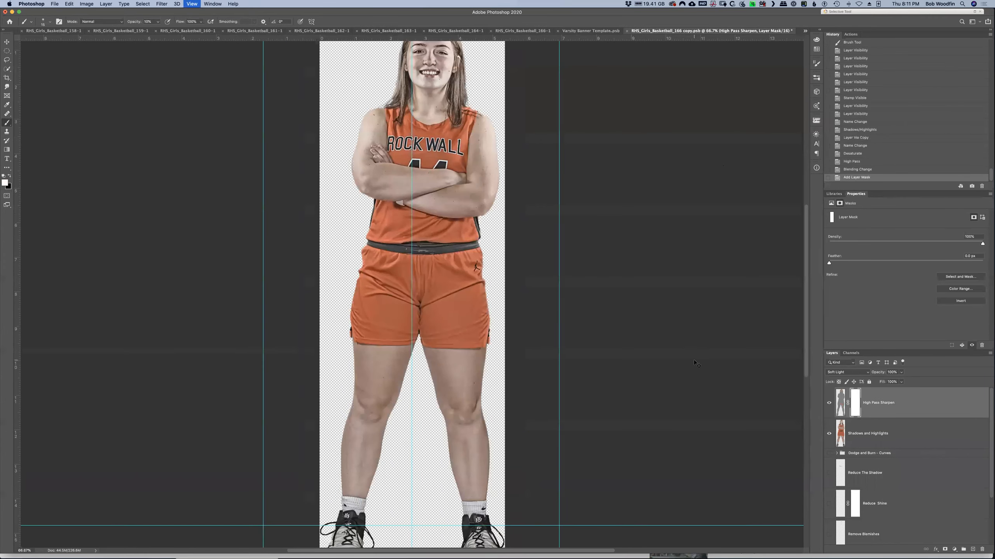
drag(438, 152, 403, 531)
drag(402, 337, 402, 490)
scroll(402, 491, up, 5)
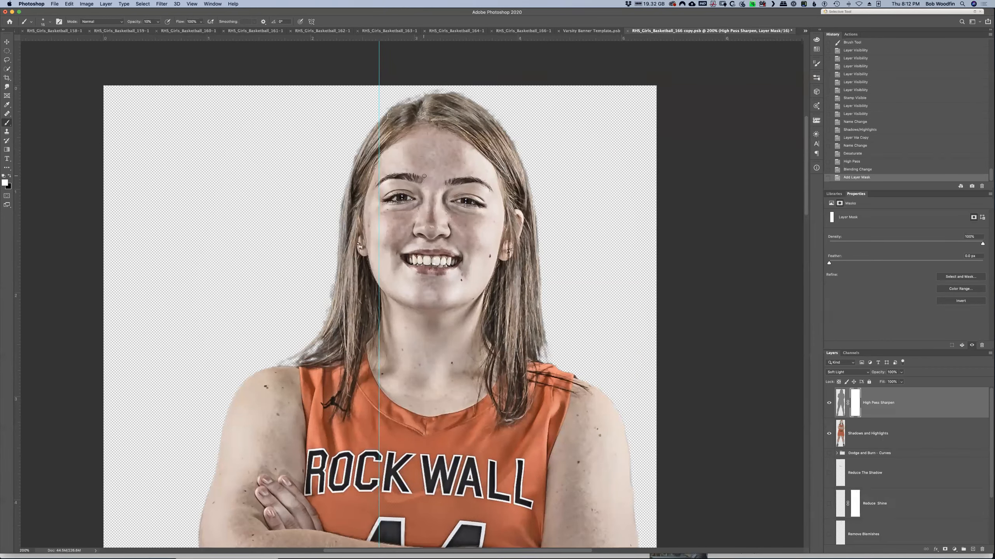
key(5)
key(x)
key(bracketright)
key(bracketright)
key(bracketright)
key(bracketright)
Step: Test mask strokes over the right eyebrow and eyelid, then undo the last one
drag(461, 189, 457, 180)
drag(457, 179, 470, 179)
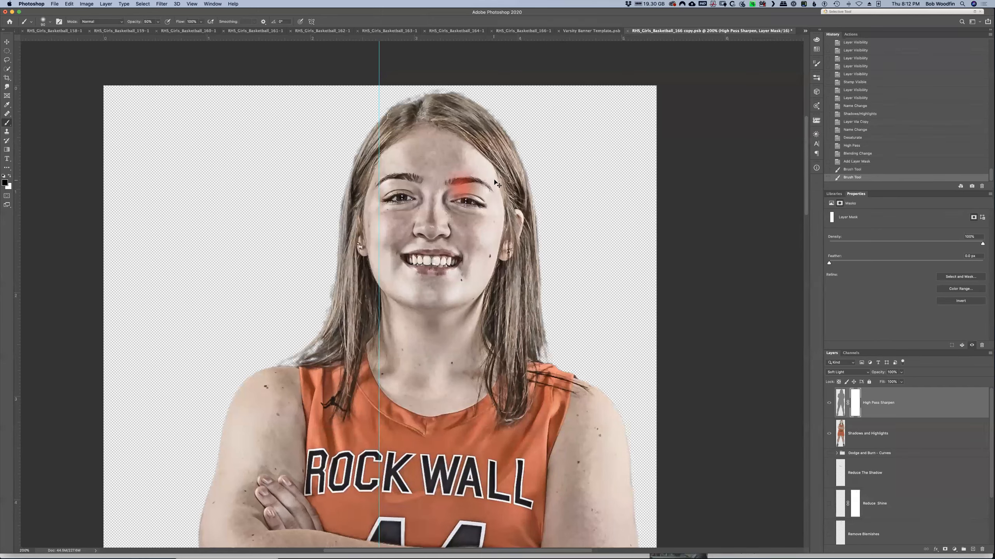
key(super+z)
key(super+z)
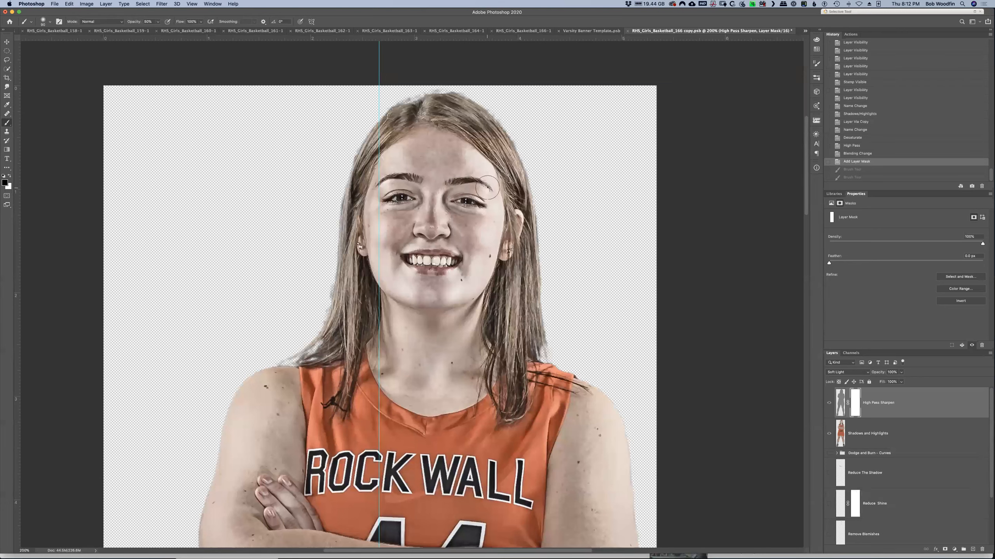
Step: Paint black on the mask across the forehead, down the left side of the face and neck
mouse_move(488, 189)
mouse_down()
mouse_move(446, 142)
mouse_move(420, 134)
mouse_move(394, 152)
mouse_up()
mouse_move(380, 177)
mouse_down()
mouse_move(369, 244)
mouse_move(391, 273)
mouse_move(387, 254)
mouse_move(405, 300)
mouse_move(447, 306)
mouse_move(488, 280)
mouse_move(513, 226)
mouse_move(484, 251)
mouse_move(478, 235)
mouse_move(504, 196)
mouse_move(483, 221)
mouse_move(463, 218)
mouse_move(431, 193)
mouse_move(463, 180)
mouse_move(497, 195)
mouse_move(436, 190)
mouse_move(448, 163)
mouse_move(404, 170)
mouse_move(423, 185)
mouse_move(401, 174)
mouse_move(427, 174)
mouse_move(428, 197)
mouse_move(418, 160)
mouse_move(450, 146)
mouse_move(429, 163)
mouse_move(423, 214)
mouse_move(385, 220)
mouse_move(410, 216)
mouse_move(391, 216)
mouse_move(432, 219)
mouse_move(423, 233)
mouse_move(434, 236)
mouse_move(464, 231)
mouse_move(456, 278)
mouse_move(423, 289)
mouse_move(436, 273)
mouse_move(427, 250)
mouse_move(447, 278)
mouse_move(429, 319)
mouse_move(466, 297)
mouse_move(468, 310)
mouse_move(474, 293)
mouse_move(462, 324)
mouse_move(477, 361)
mouse_move(462, 396)
mouse_move(427, 403)
mouse_move(380, 362)
mouse_move(392, 333)
mouse_move(431, 392)
mouse_move(451, 328)
mouse_move(392, 325)
mouse_move(407, 301)
mouse_move(451, 325)
mouse_up()
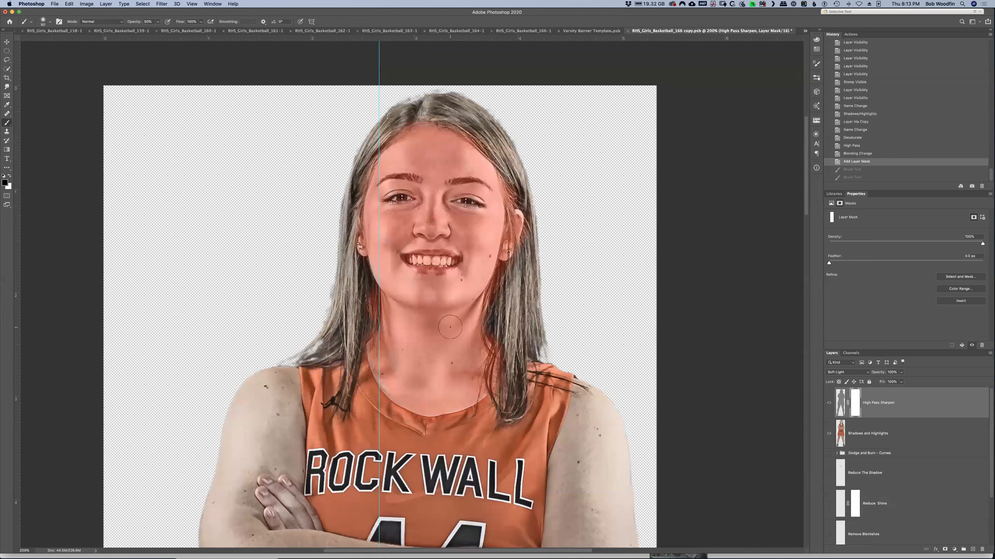
mouse_move(450, 327)
mouse_down()
mouse_move(453, 362)
mouse_move(620, 108)
mouse_up()
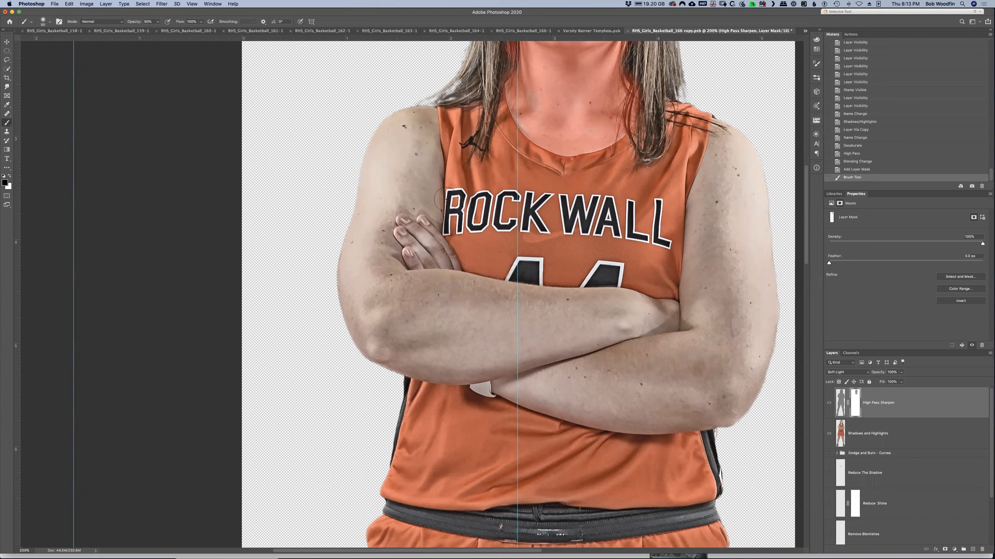
Step: Mask sharpening off the left shoulder, then paint white at 100% to restore it under the forearm
mouse_move(418, 113)
mouse_down()
mouse_move(427, 167)
mouse_move(423, 118)
mouse_move(428, 141)
mouse_move(413, 115)
mouse_move(380, 155)
mouse_move(406, 165)
mouse_move(419, 187)
mouse_move(432, 182)
mouse_move(425, 224)
mouse_move(429, 203)
mouse_move(411, 220)
mouse_move(396, 202)
mouse_move(378, 220)
mouse_move(393, 159)
mouse_move(374, 199)
mouse_move(381, 244)
mouse_move(379, 194)
mouse_move(340, 262)
mouse_move(378, 216)
mouse_move(357, 294)
mouse_move(354, 276)
mouse_move(365, 318)
mouse_move(379, 256)
mouse_move(431, 236)
mouse_move(445, 263)
mouse_move(435, 287)
mouse_move(406, 272)
mouse_move(389, 304)
mouse_move(384, 298)
mouse_move(366, 315)
mouse_move(384, 352)
mouse_move(370, 354)
mouse_move(465, 376)
mouse_move(535, 367)
mouse_move(533, 351)
mouse_move(670, 319)
mouse_move(590, 301)
mouse_move(630, 302)
mouse_move(459, 286)
mouse_move(572, 324)
mouse_move(610, 318)
mouse_move(475, 347)
mouse_move(477, 330)
mouse_move(500, 320)
mouse_move(395, 313)
mouse_move(429, 341)
mouse_move(517, 325)
mouse_up()
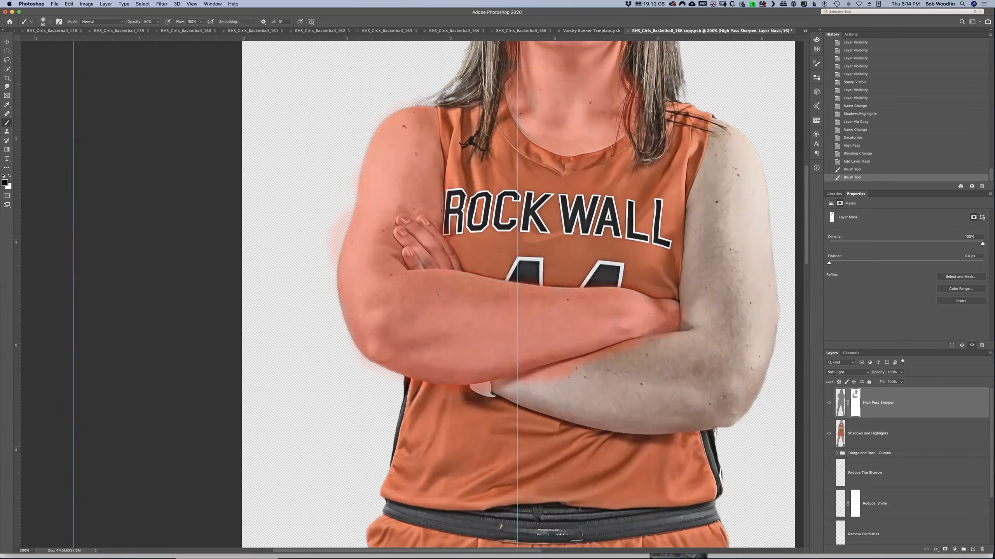
key(x)
key(0)
drag(565, 372, 509, 390)
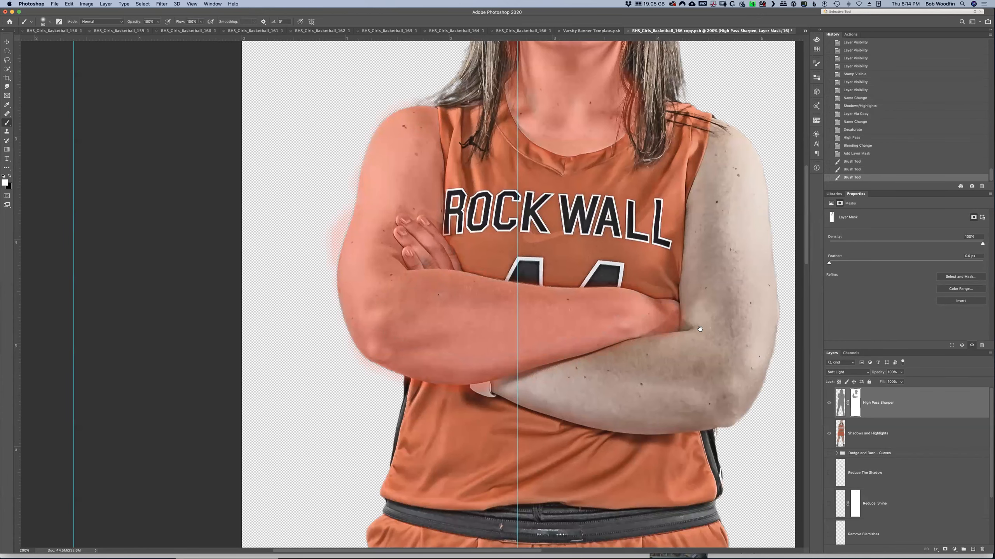
Step: Mask the right shoulder, upper arm and forearm, then zoom out to 100% to see the legs
drag(678, 324, 366, 313)
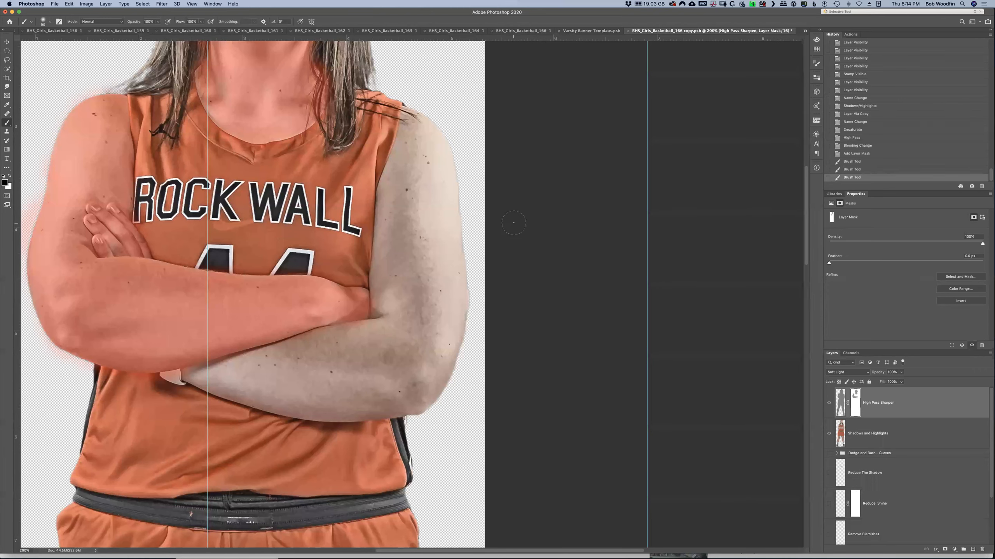
mouse_move(411, 157)
mouse_down()
mouse_move(418, 122)
mouse_move(393, 217)
mouse_up()
mouse_move(389, 284)
mouse_down()
mouse_move(394, 314)
mouse_move(382, 333)
mouse_up()
drag(295, 351, 348, 342)
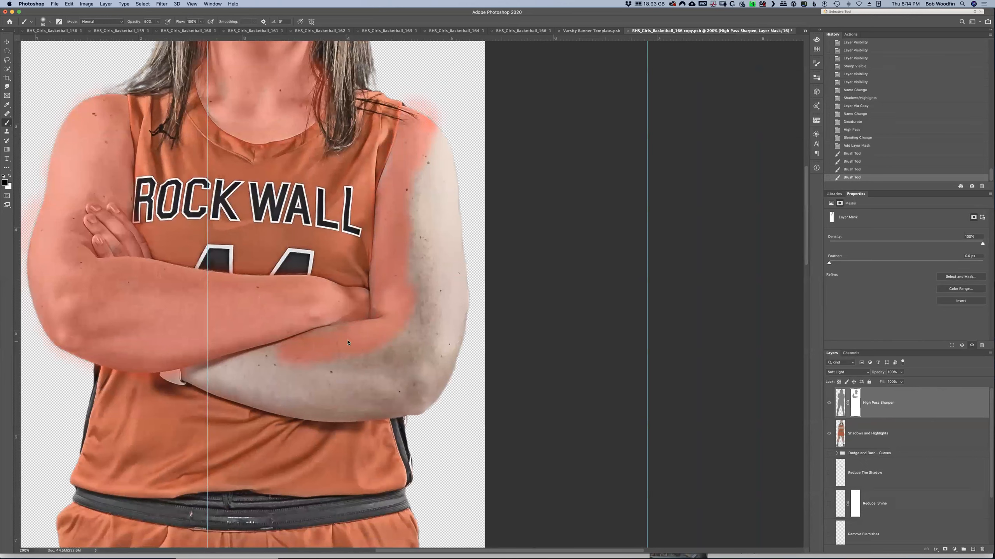
drag(252, 366, 197, 376)
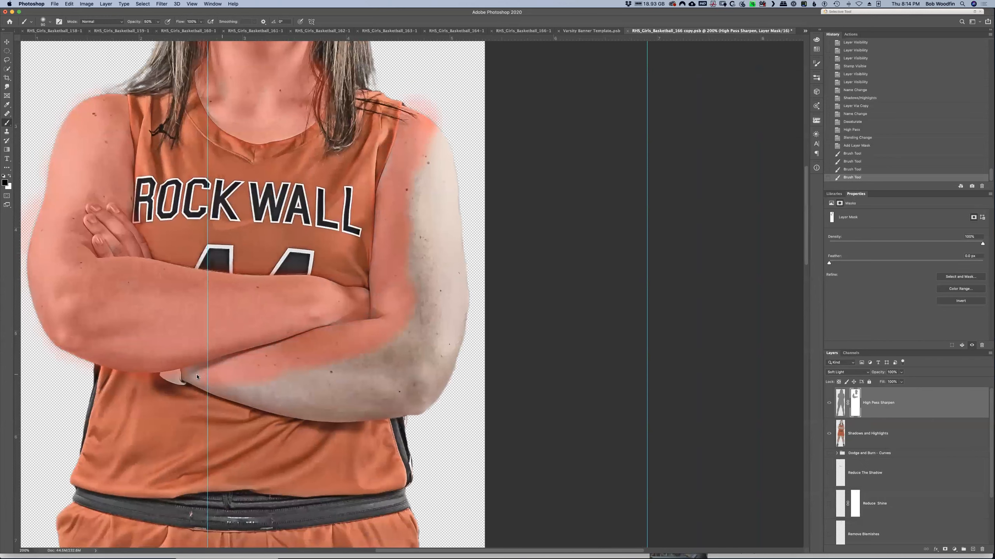
drag(304, 383, 226, 385)
mouse_move(343, 406)
mouse_down()
mouse_move(386, 402)
mouse_move(273, 403)
mouse_move(395, 400)
mouse_move(382, 395)
mouse_move(437, 376)
mouse_move(333, 383)
mouse_move(399, 366)
mouse_move(338, 369)
mouse_move(380, 346)
mouse_move(333, 366)
mouse_up()
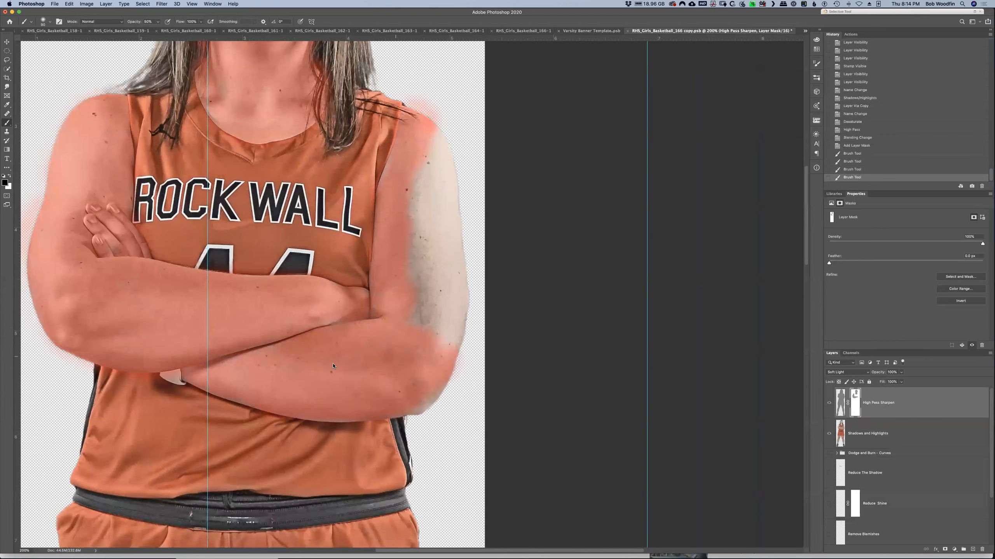
mouse_move(414, 404)
mouse_down()
mouse_move(442, 383)
mouse_move(437, 324)
mouse_move(443, 340)
mouse_move(453, 242)
mouse_move(448, 343)
mouse_move(463, 248)
mouse_move(452, 318)
mouse_move(460, 216)
mouse_move(443, 160)
mouse_up()
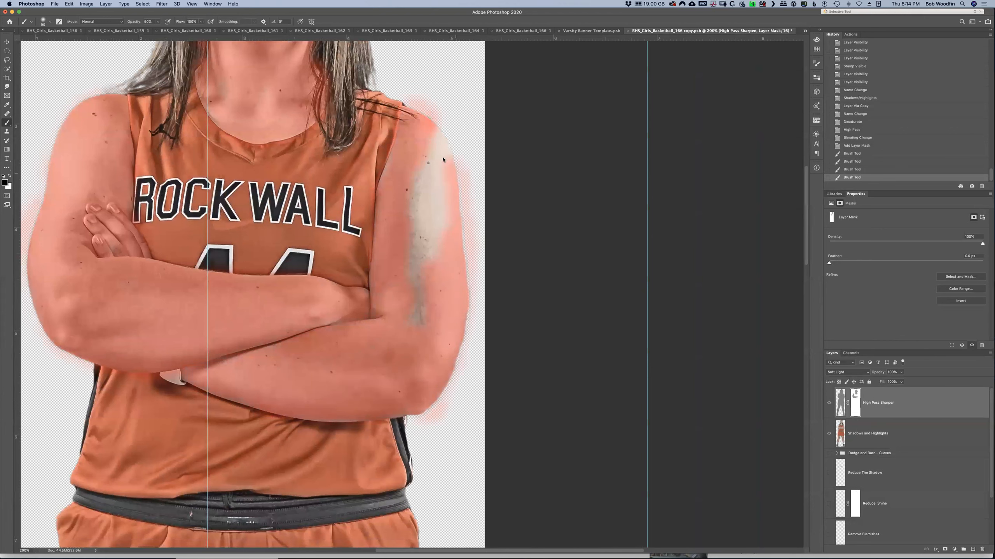
drag(433, 221, 429, 133)
scroll(595, 78, down, 10)
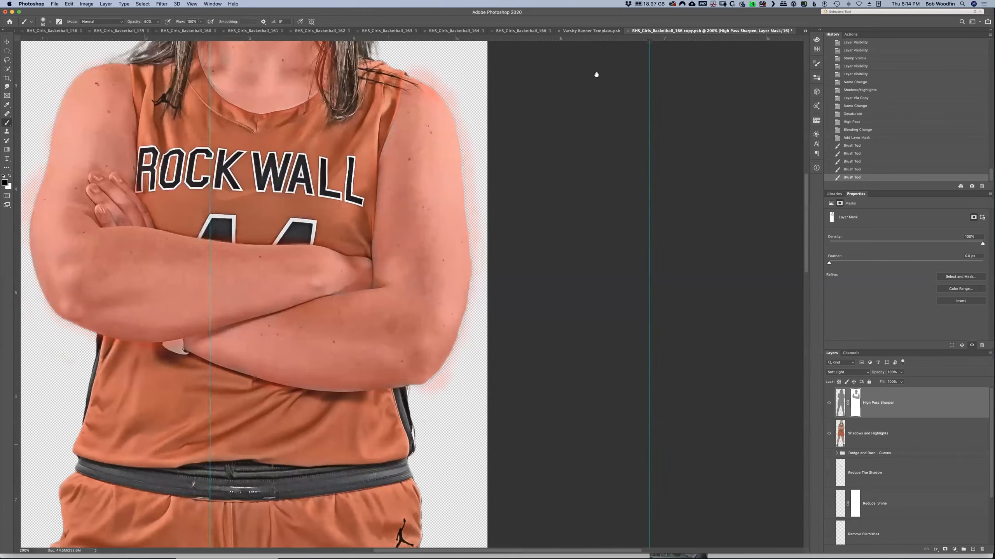
scroll(620, 146, down, 5)
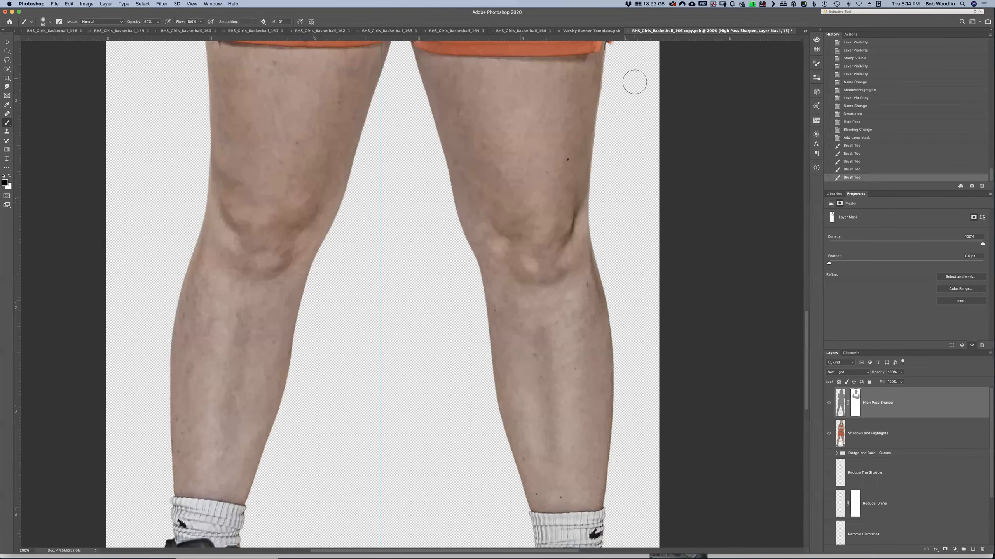
key(super+minus)
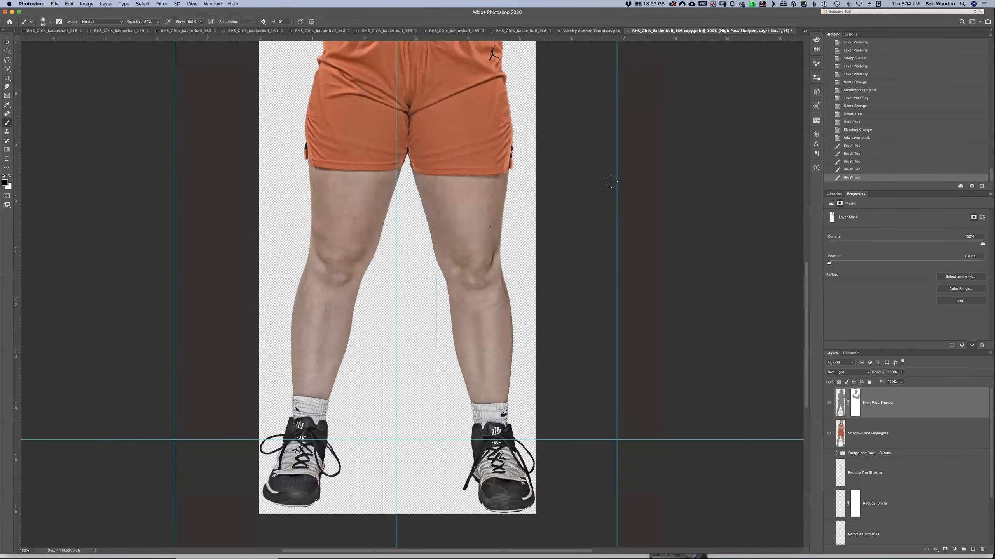
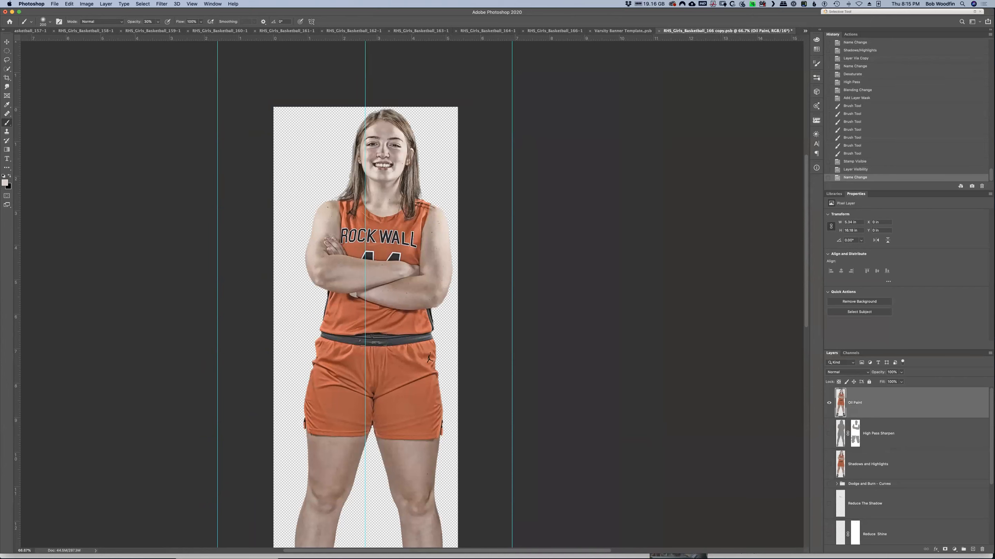
Step: Duplicate the Oil Paint layer into a new 'Oil Paint copy' layer above it
key(super+j)
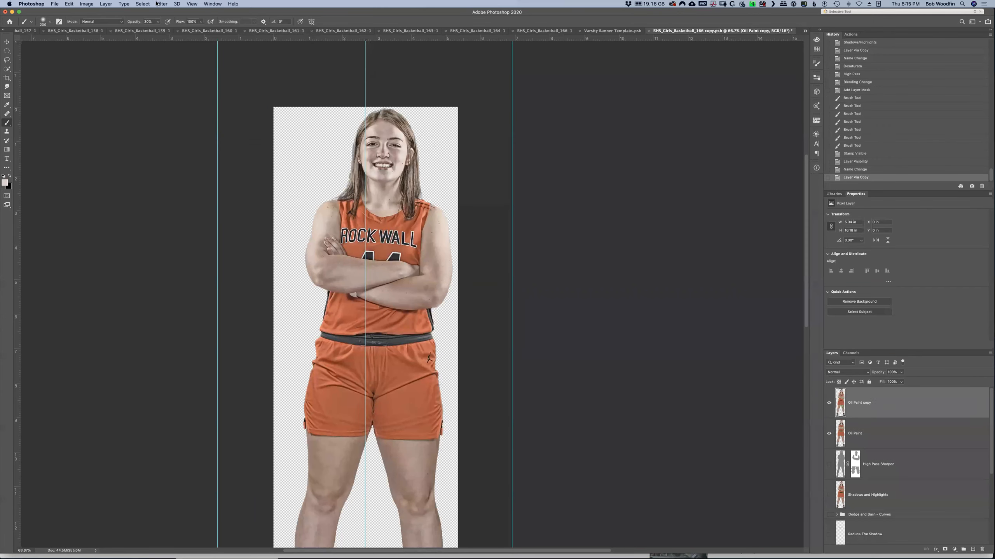
Step: Apply the Oil Paint filter to the copy: Stylization 1.4, Cleanliness 0.8, Scale 0.8, Bristle Detail 10
click(142, 4)
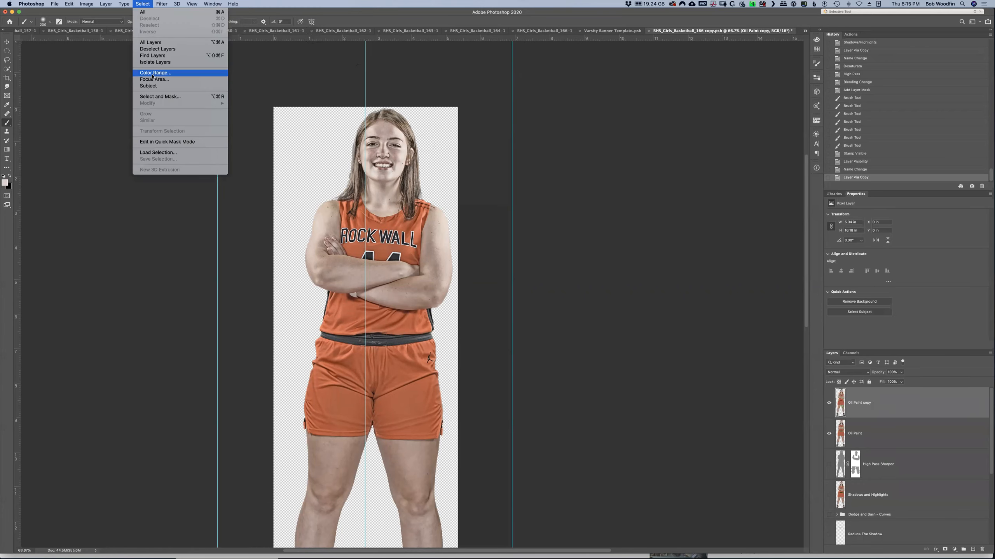
click(146, 54)
click(162, 4)
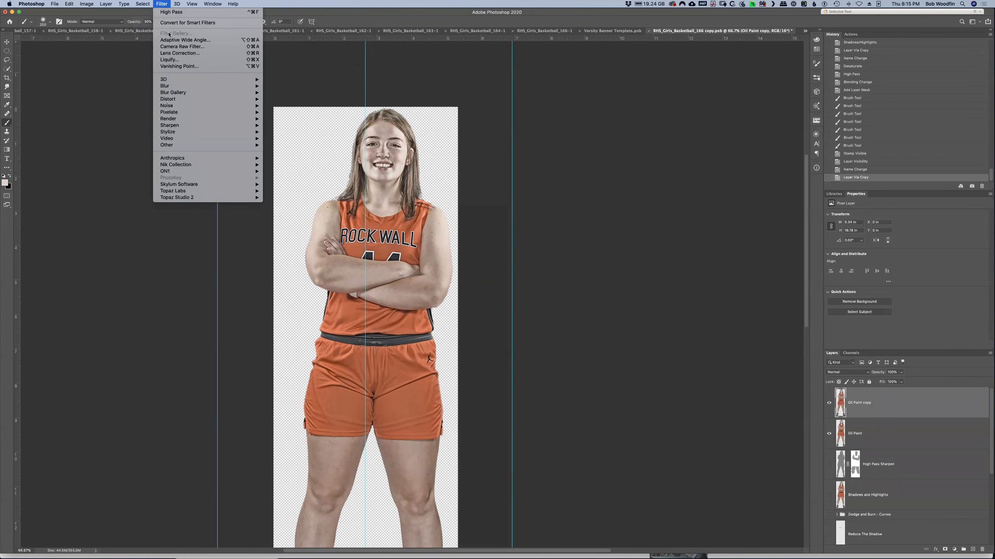
mouse_move(219, 132)
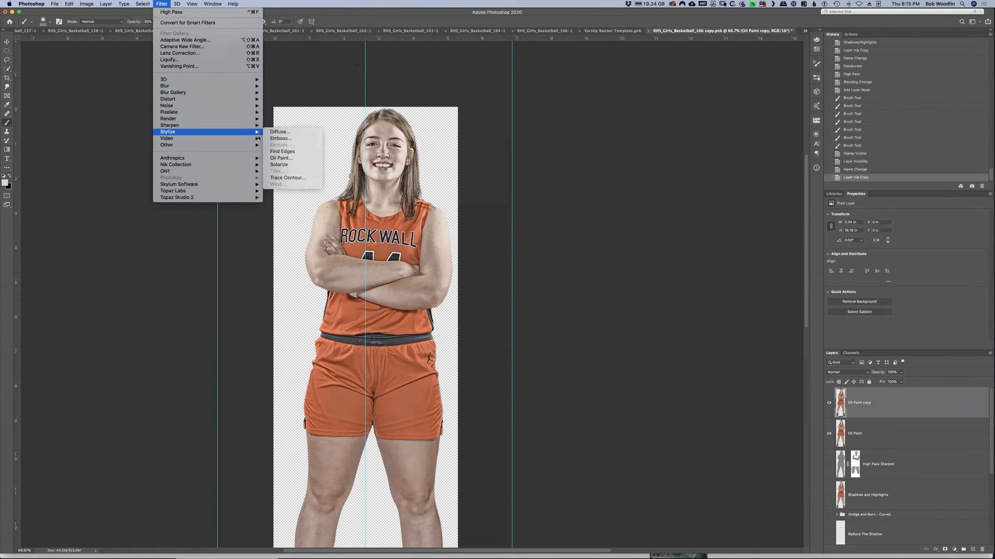
click(294, 158)
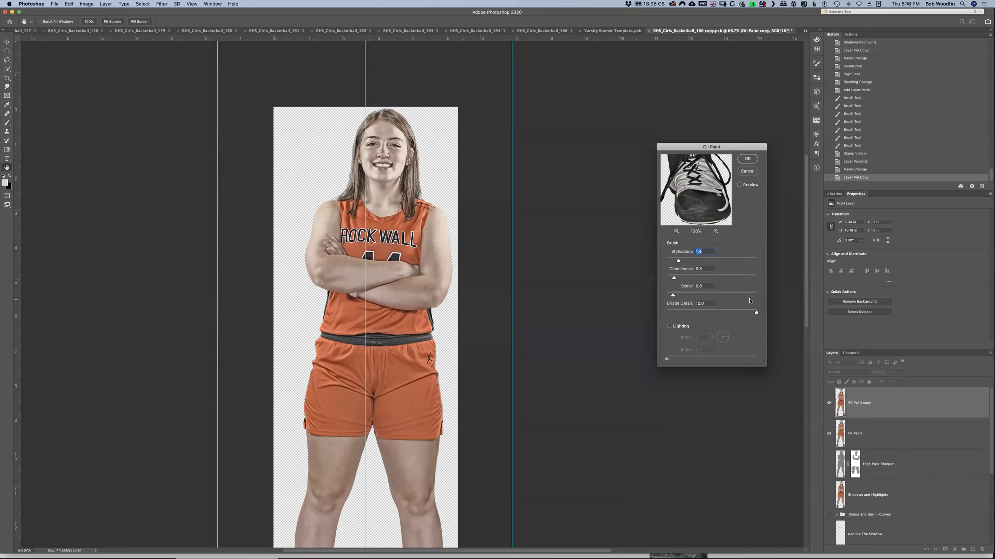
click(746, 159)
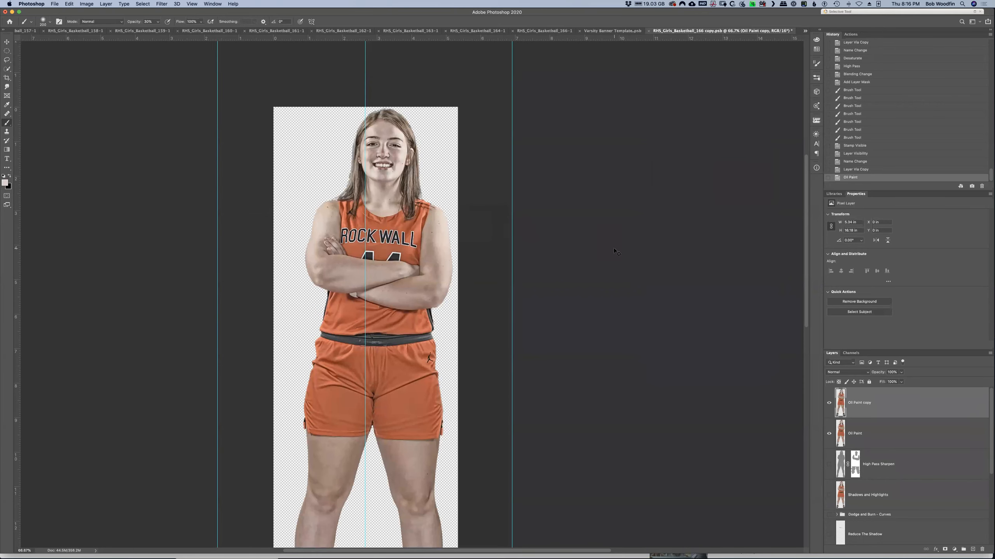
Step: Zoom to 200% on the face, set the copy to 50% opacity and add a white layer mask
key(super+equal)
key(super+equal)
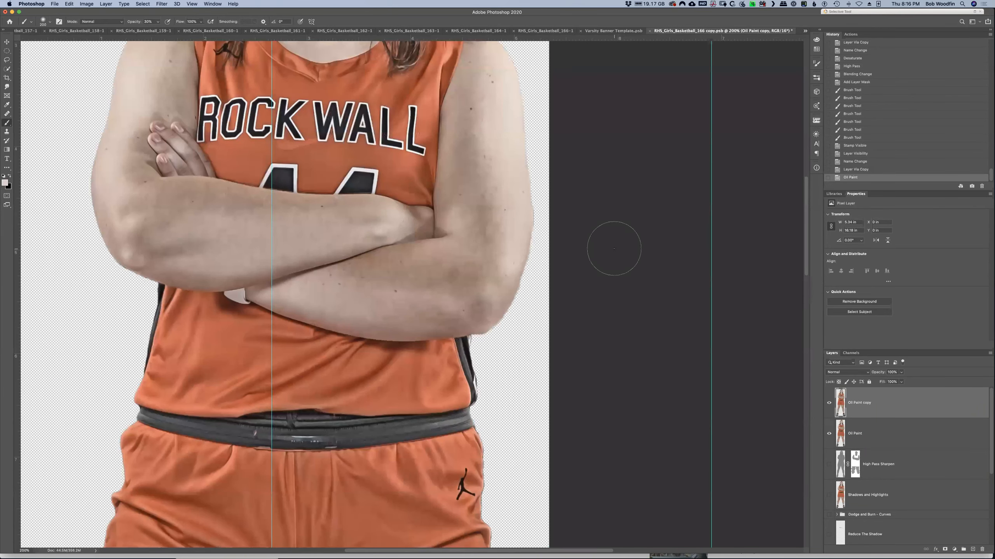
mouse_move(329, 81)
mouse_down()
mouse_move(382, 404)
mouse_move(376, 453)
mouse_up()
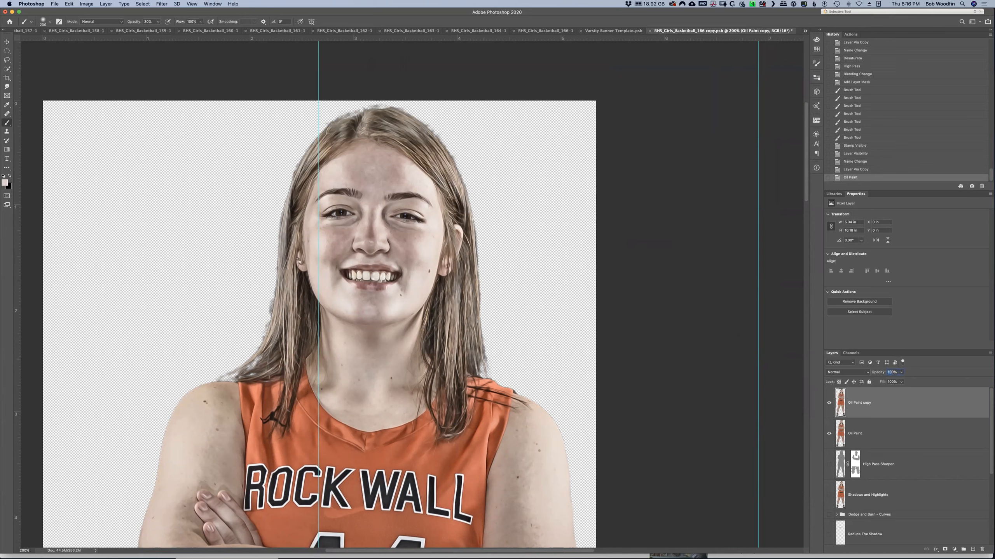
text(60)
key(Return)
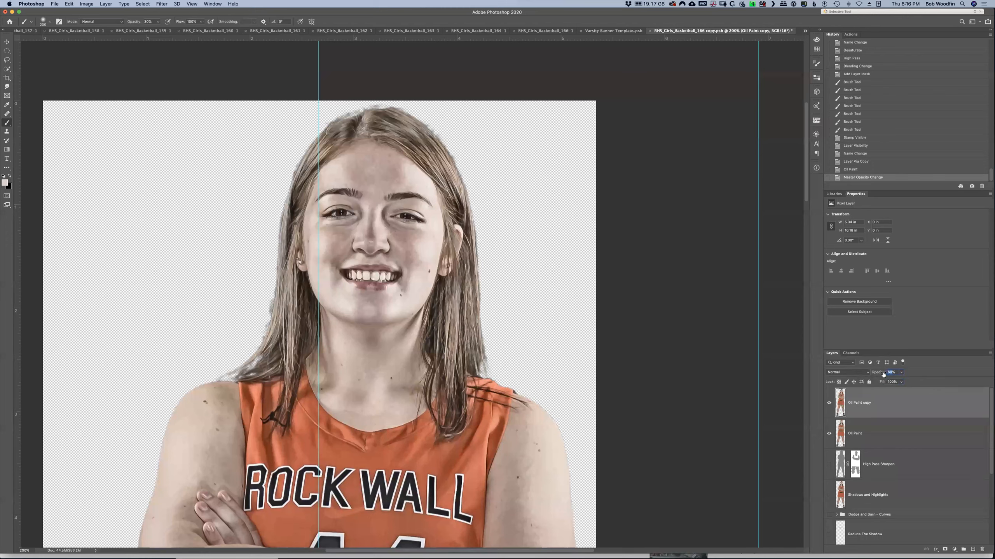
text(7)
key(Return)
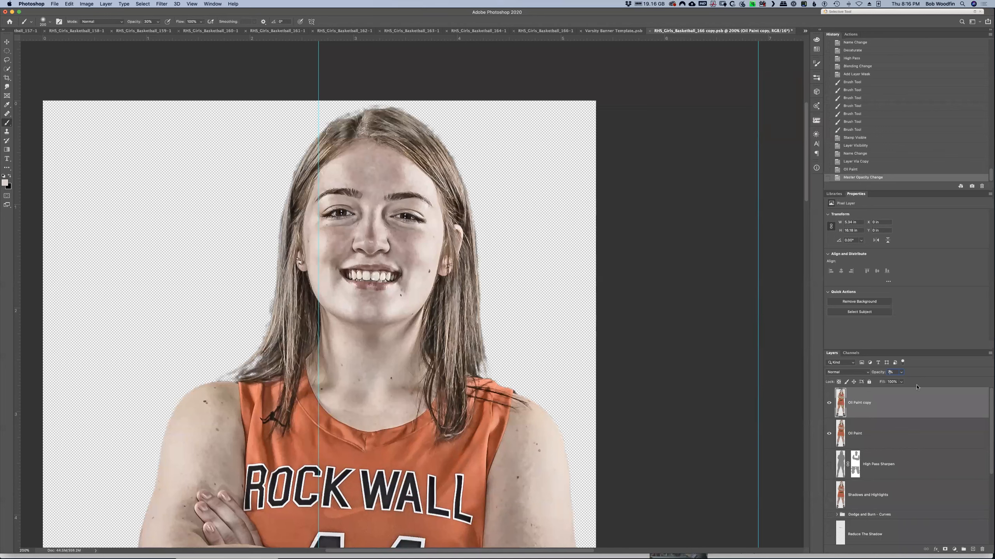
text(70)
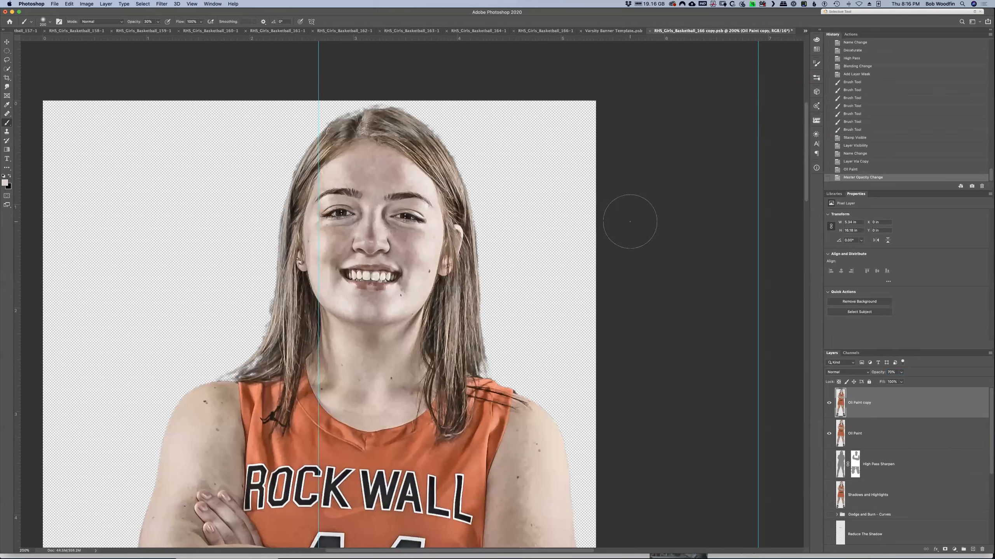
click(889, 372)
text(50)
key(Return)
click(945, 549)
key([)
key([)
key([)
key([)
key([)
key([)
key([)
key([)
key([)
key([)
key([)
key([)
key([)
key([)
key([)
key([)
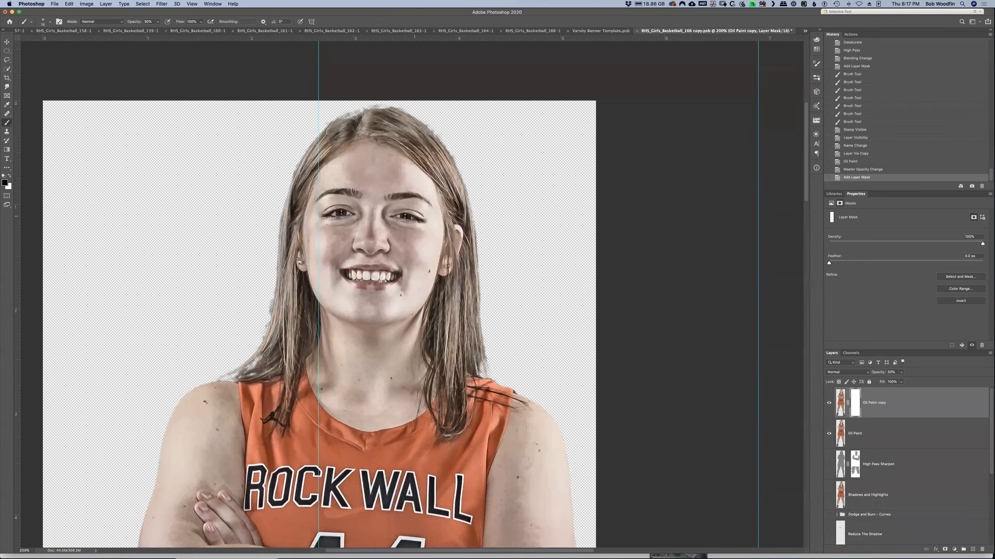
Step: Paint black on the copy's mask over the face, near the eye and both earrings
click(329, 227)
click(337, 227)
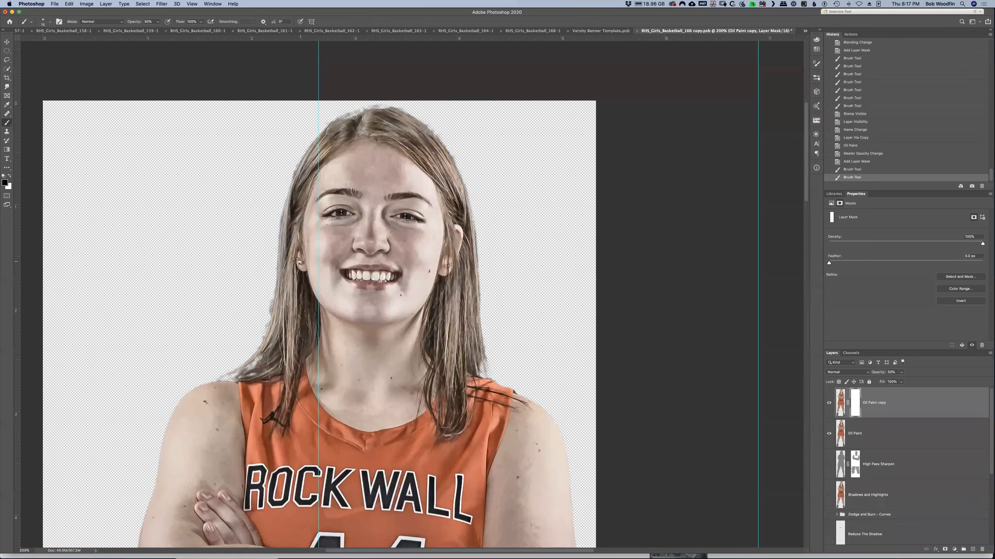
drag(296, 261, 309, 324)
drag(450, 266, 449, 271)
drag(371, 432, 396, 205)
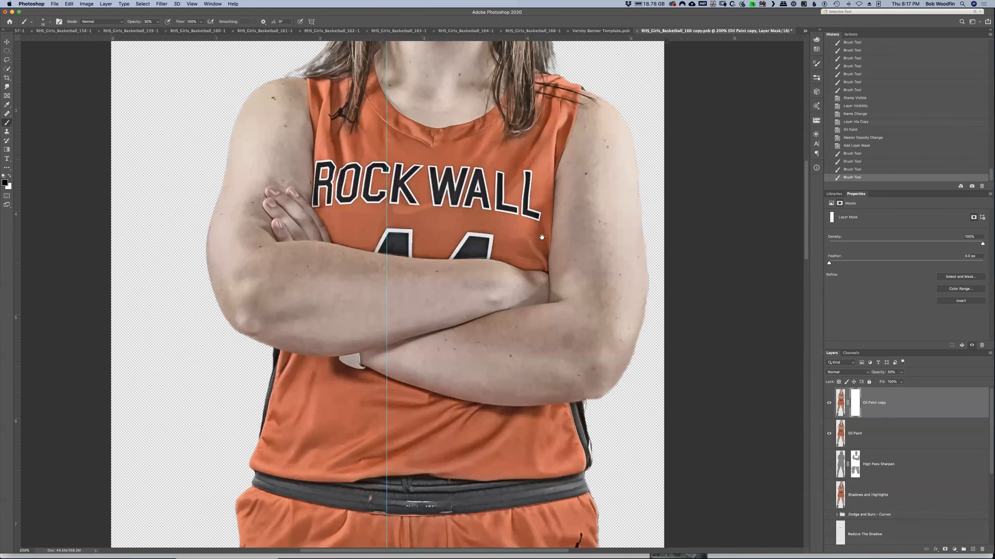
drag(503, 211, 429, 476)
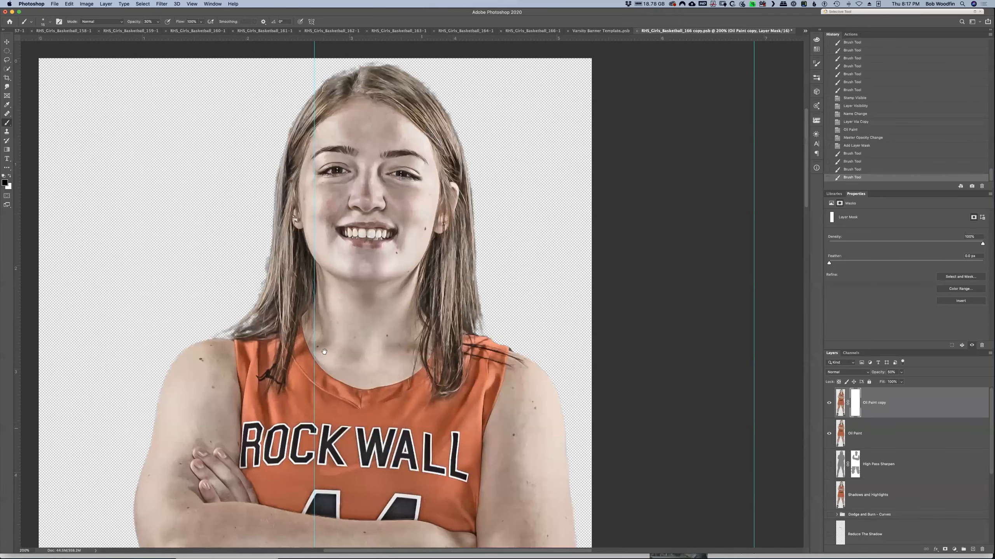
drag(324, 354, 348, 382)
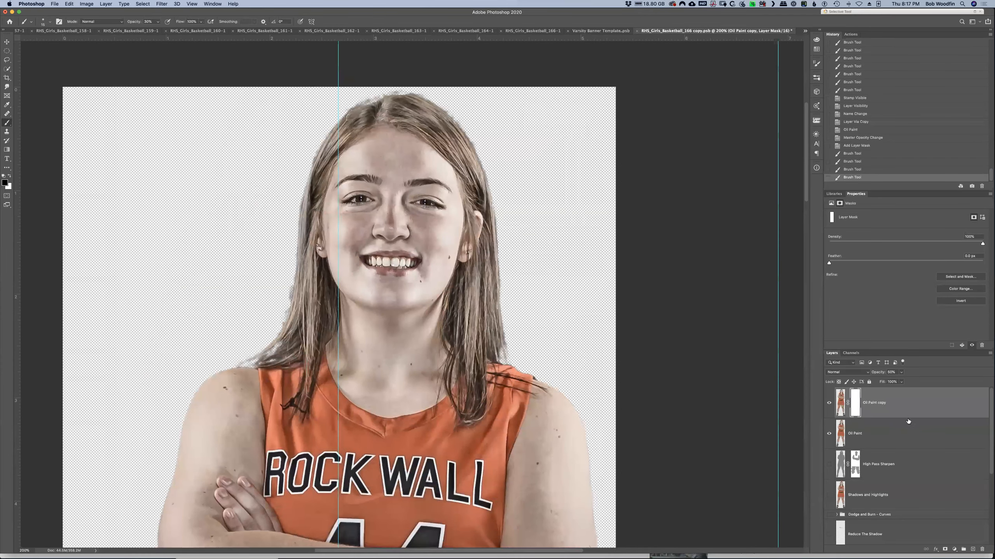
Step: Merge the copy down into the Oil Paint layer, then view the arms and jersey
key(super+e)
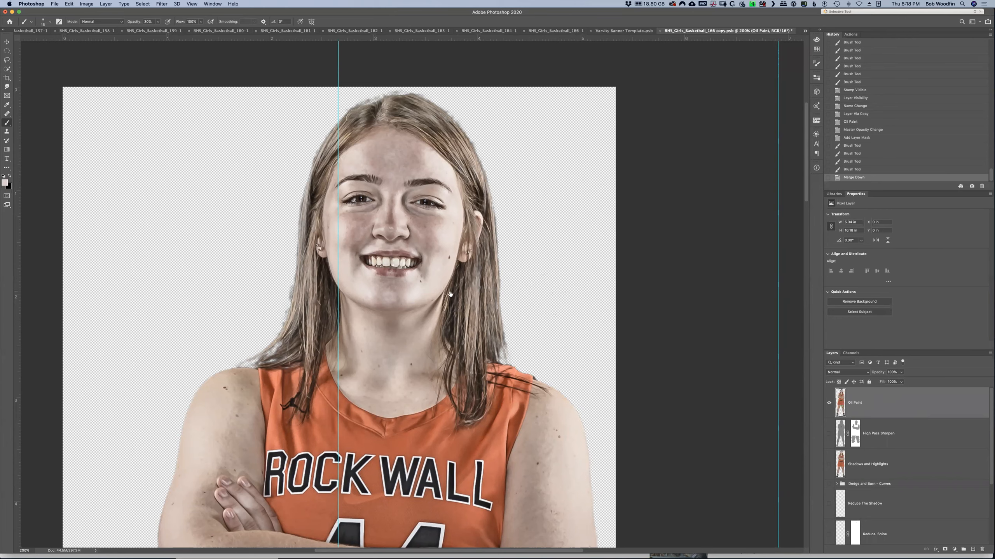
drag(441, 357, 435, 204)
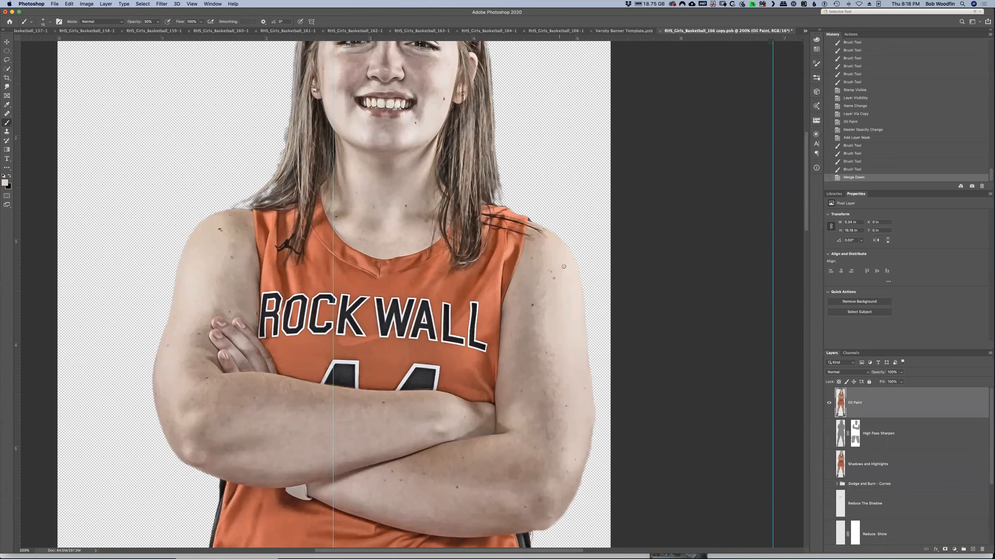
drag(560, 413, 529, 306)
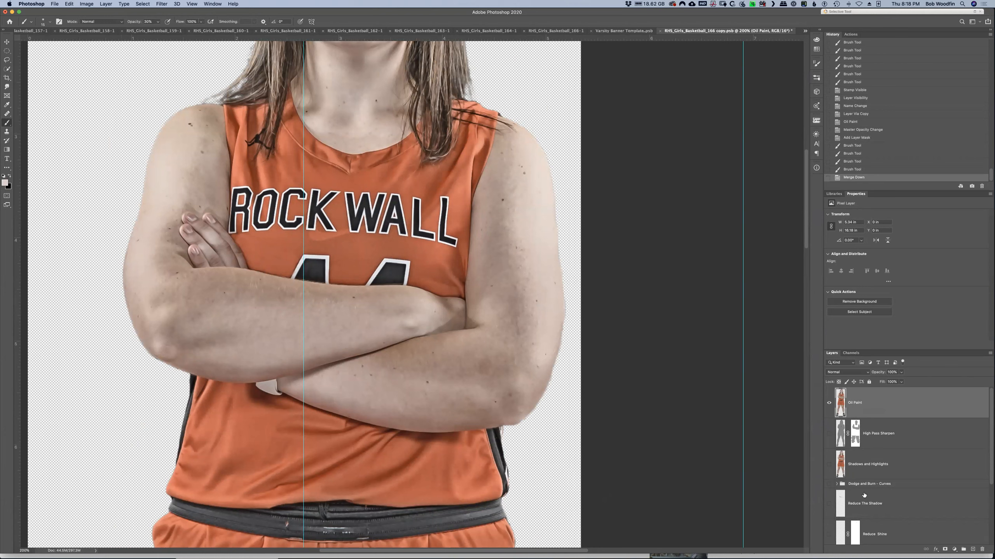
Step: Mask the Oil Paint layer to the player's outline and smudge the mask edge along her right arm
super+click(838, 399)
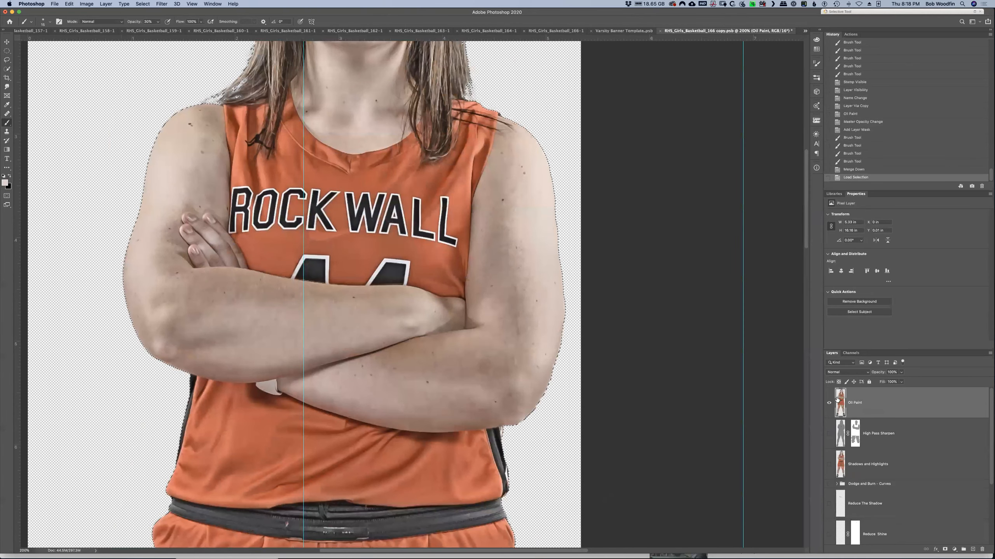
click(944, 549)
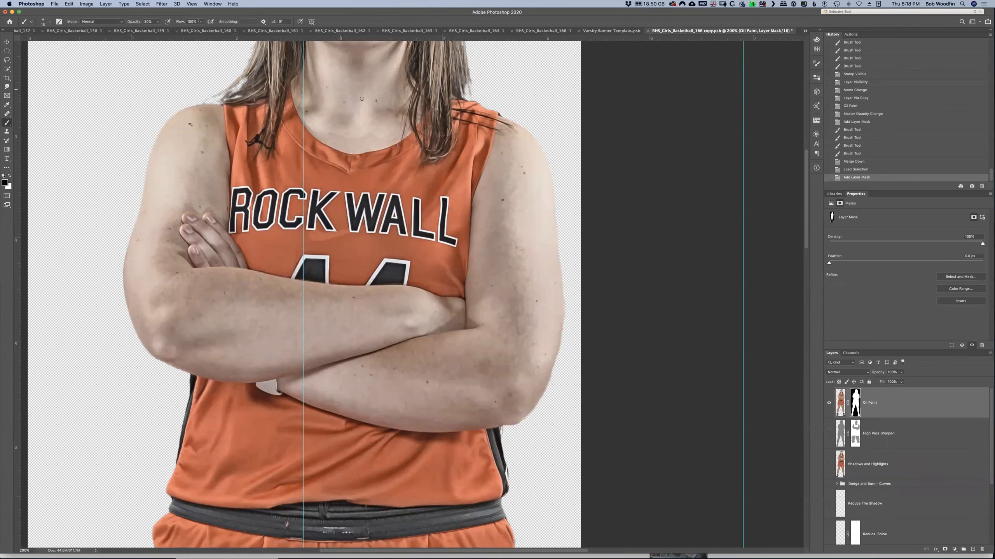
click(7, 87)
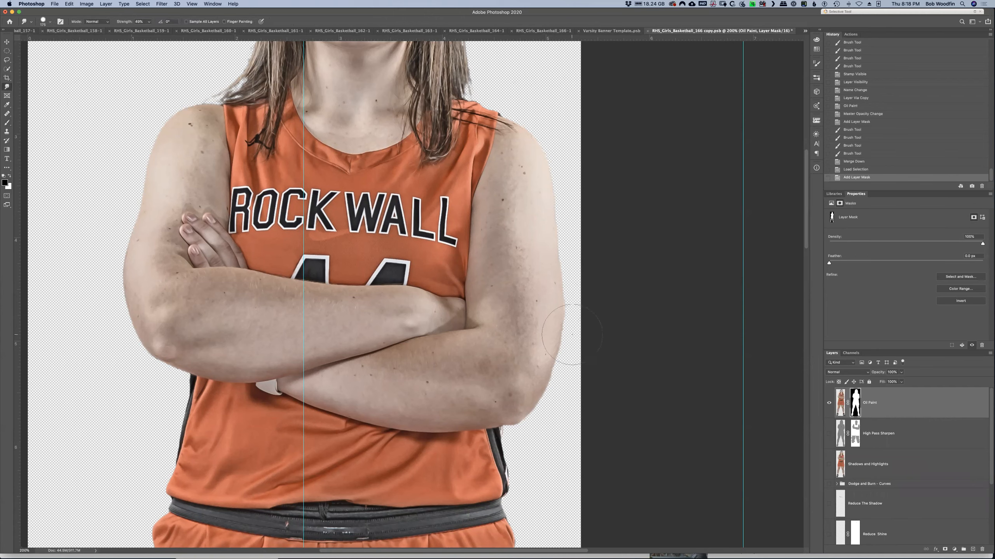
drag(571, 308, 563, 323)
drag(564, 313, 564, 354)
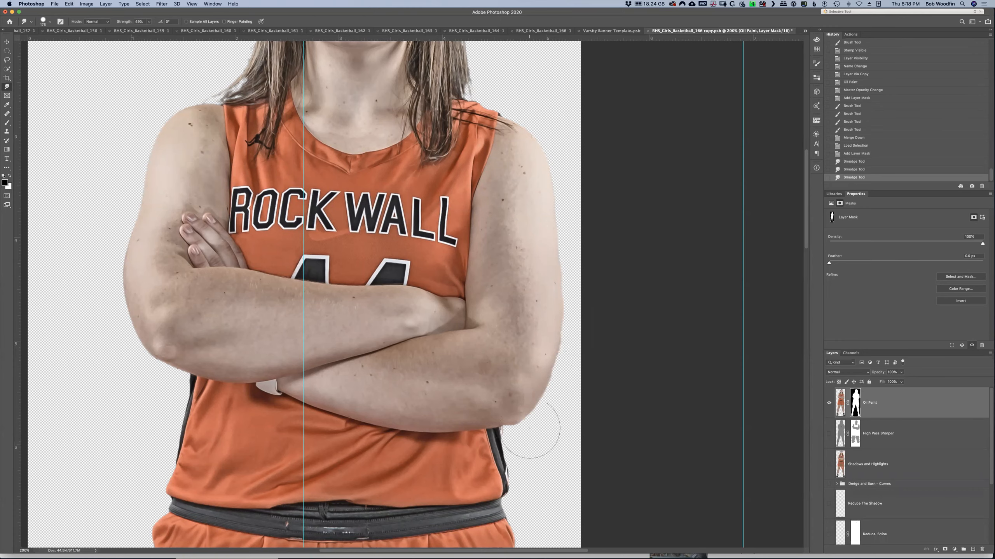
key(r)
mouse_move(622, 333)
mouse_down()
mouse_move(599, 160)
mouse_move(544, 129)
mouse_move(468, 110)
mouse_up()
Step: Paint the mask along the shoulder edge with a harder 60 px brush, then turn the view upright
key(b)
key(bracketright)
key(bracketright)
key(bracketright)
key(bracketright)
key(bracketright)
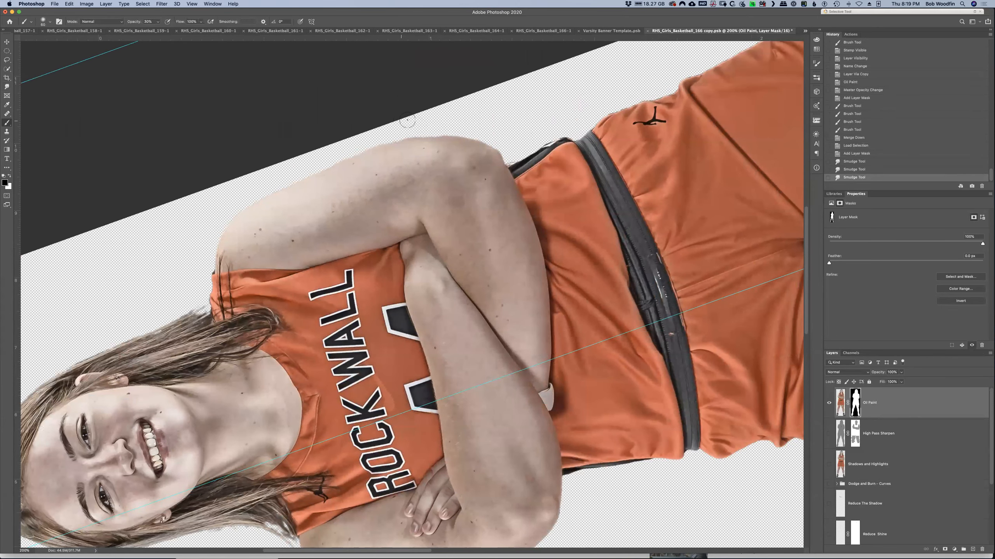
ctrl+alt+click(450, 117)
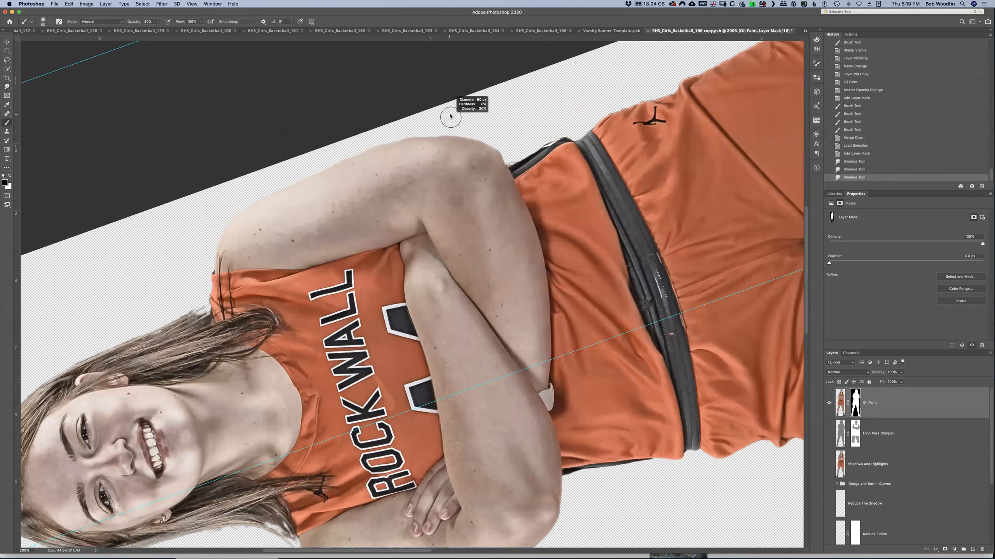
drag(455, 106, 456, 201)
drag(455, 210, 443, 160)
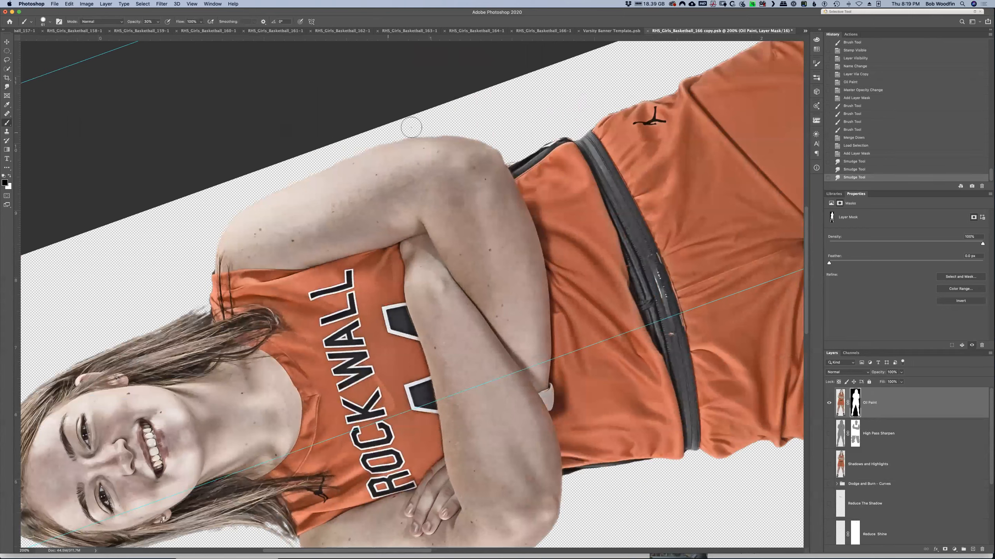
mouse_move(408, 128)
mouse_down()
mouse_move(378, 135)
mouse_move(412, 132)
mouse_up()
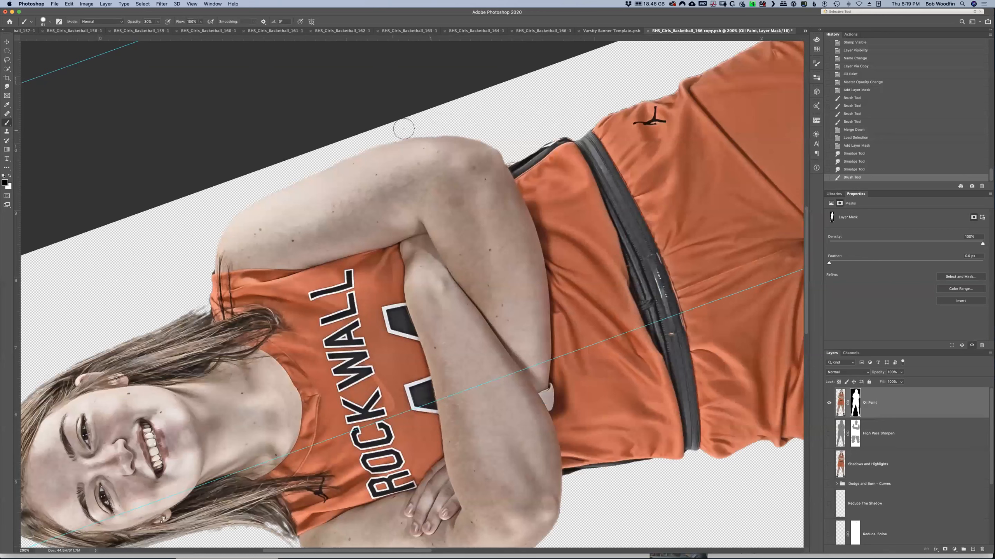
mouse_move(396, 131)
mouse_down()
mouse_move(351, 144)
mouse_move(440, 123)
mouse_move(351, 143)
mouse_up()
drag(658, 298, 387, 173)
key(r)
drag(388, 175, 533, 309)
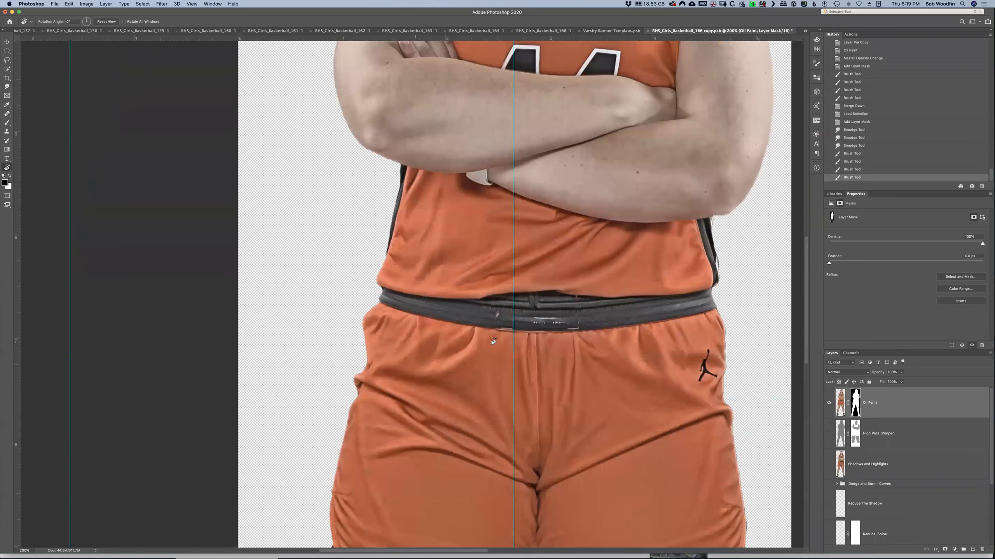
Step: Smudge the mask edge of the hair by the left shoulder
scroll(508, 243, up, 10)
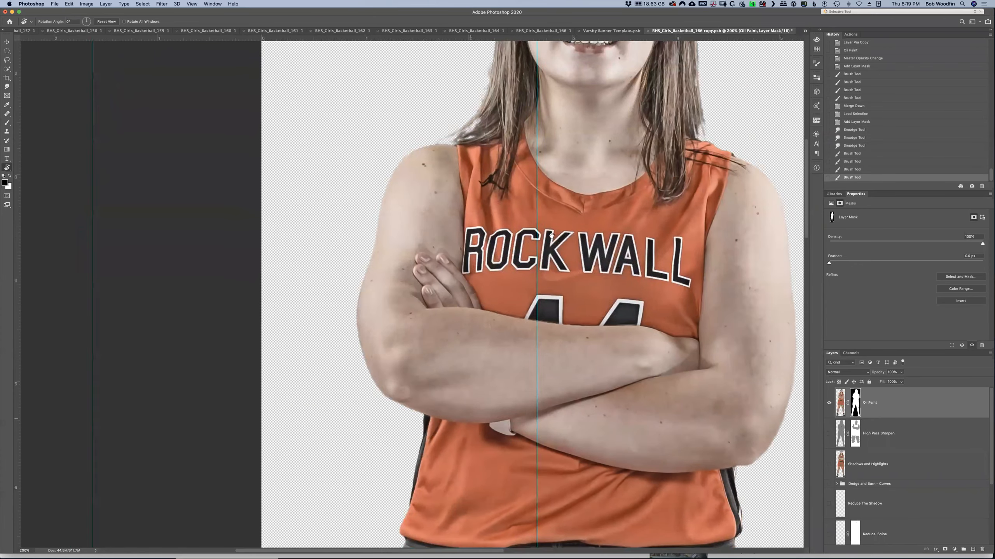
scroll(559, 273, up, 1)
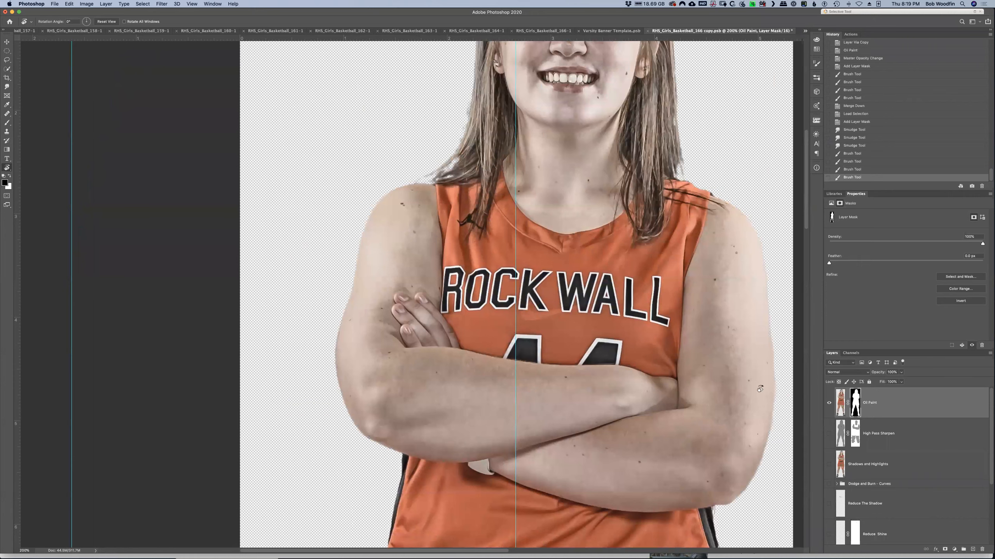
click(8, 87)
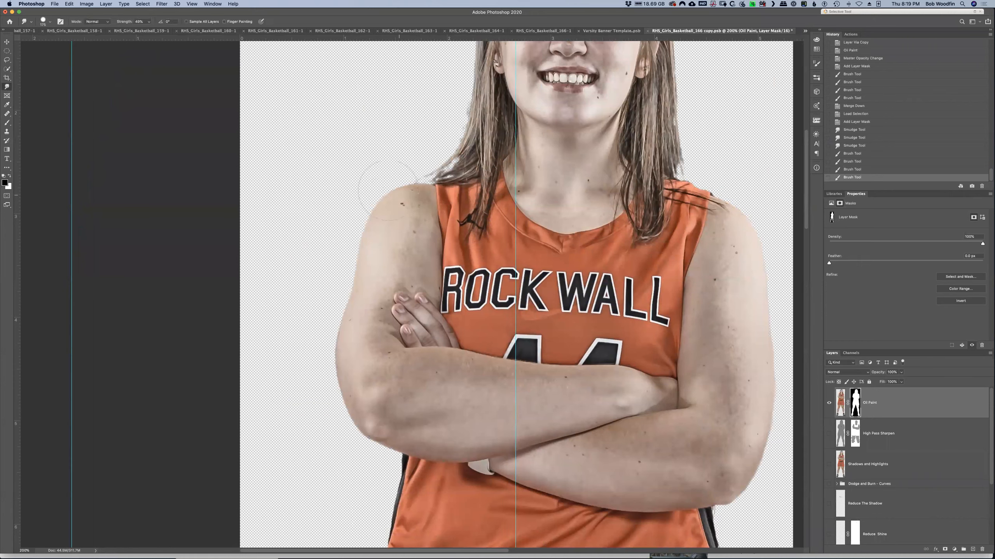
drag(411, 166, 423, 174)
Step: Push the right edge of the shorts inward with a larger smudge brush
drag(647, 378, 593, 328)
drag(605, 392, 646, 12)
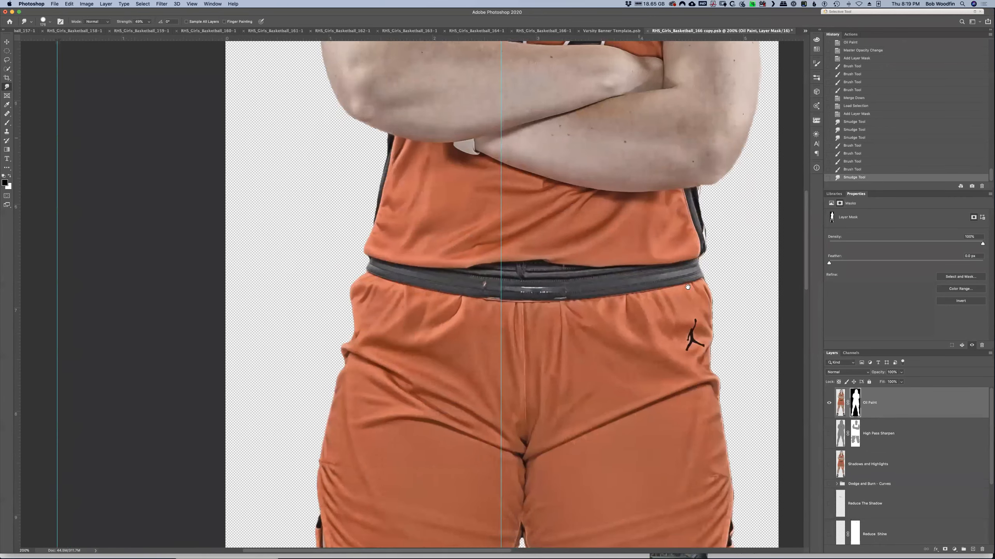
mouse_move(675, 392)
mouse_down()
mouse_move(577, 268)
mouse_move(579, 246)
mouse_up()
key(bracketright)
key(bracketright)
key(bracketright)
drag(642, 160, 635, 161)
drag(644, 216, 637, 216)
drag(648, 275, 641, 275)
drag(650, 333, 645, 333)
drag(654, 393, 643, 393)
drag(431, 383, 459, 175)
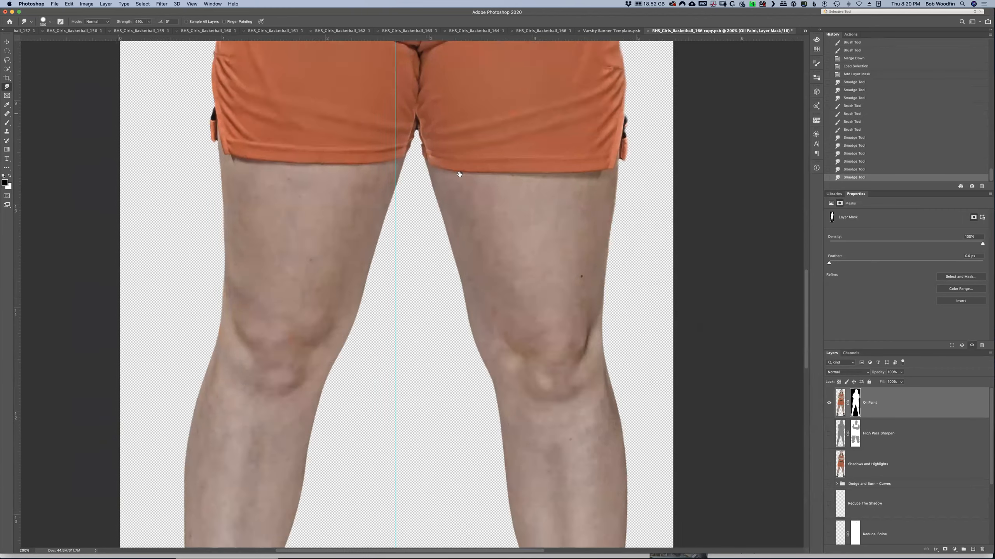
Step: Zoom out to see the whole player and save the player file
drag(544, 375, 578, 200)
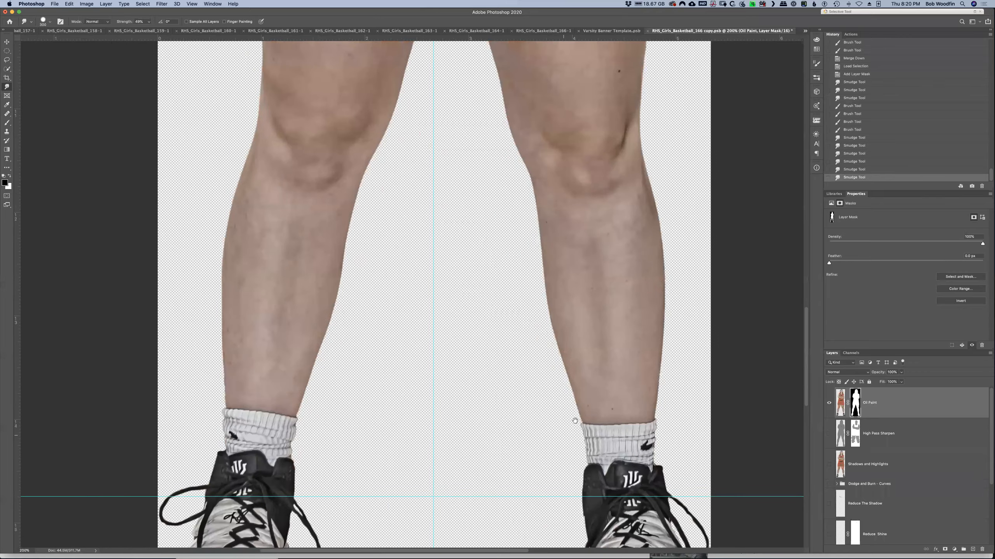
drag(575, 422, 559, 269)
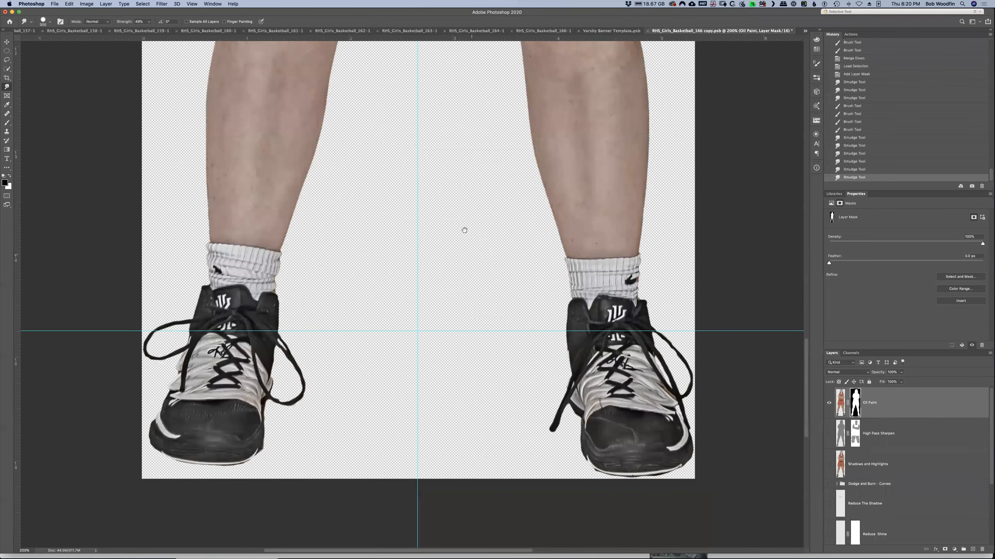
drag(464, 229, 429, 460)
drag(408, 288, 409, 450)
drag(416, 254, 411, 351)
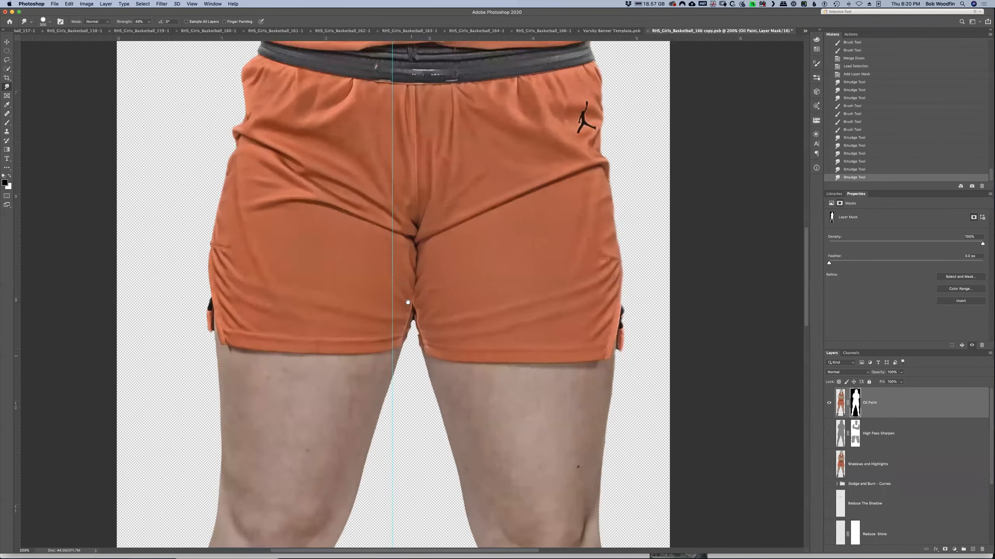
drag(413, 274, 410, 462)
drag(411, 238, 374, 462)
drag(425, 192, 433, 324)
drag(458, 228, 463, 291)
key(super+minus)
key(super+minus)
key(super+minus)
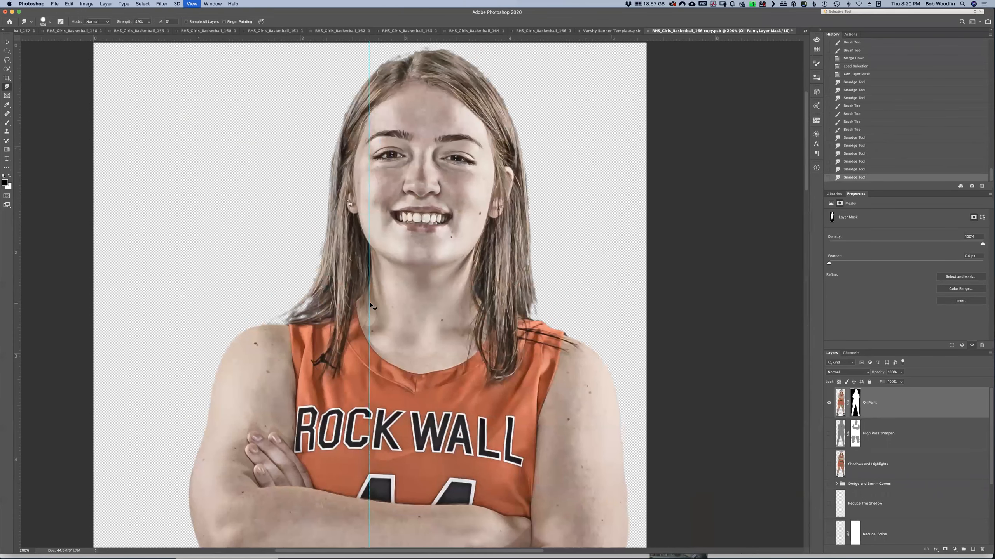
key(super+s)
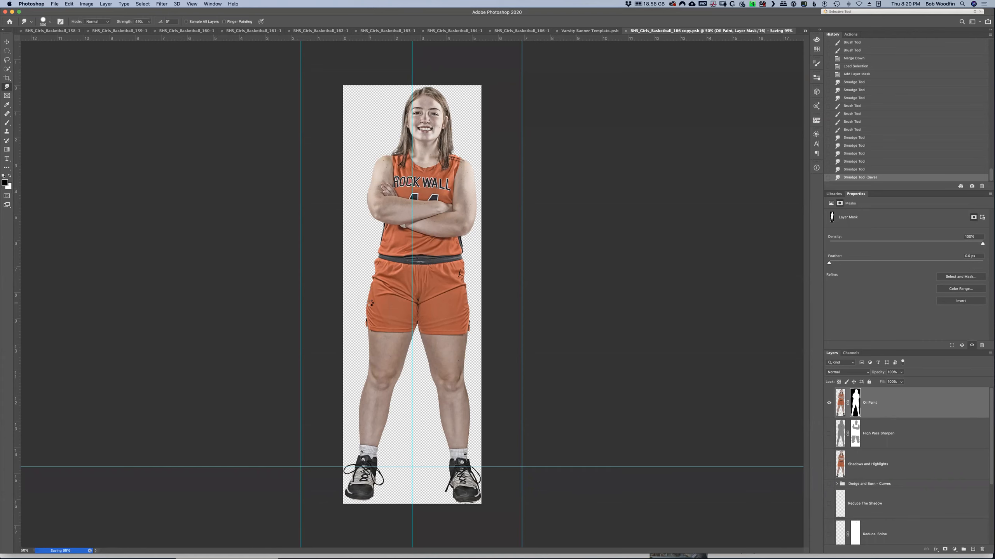
Step: Close the player file and select the Edges layer inside the template's Player group
key(super+w)
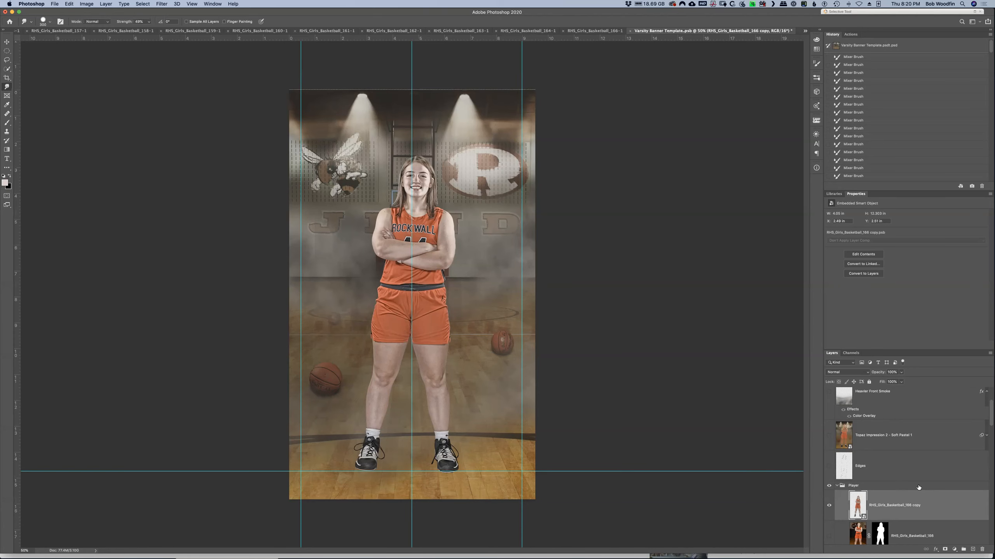
click(837, 486)
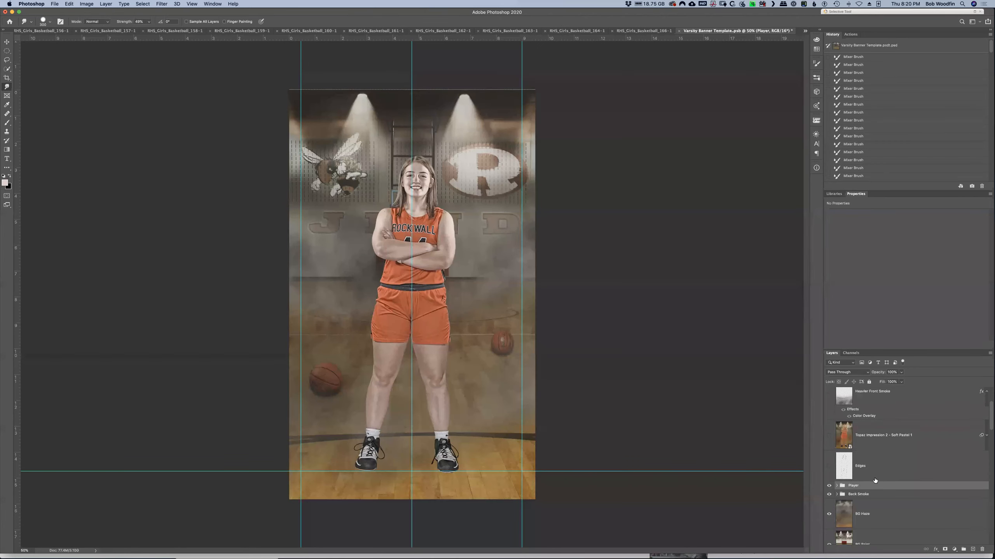
click(837, 486)
scroll(899, 489, down, 4)
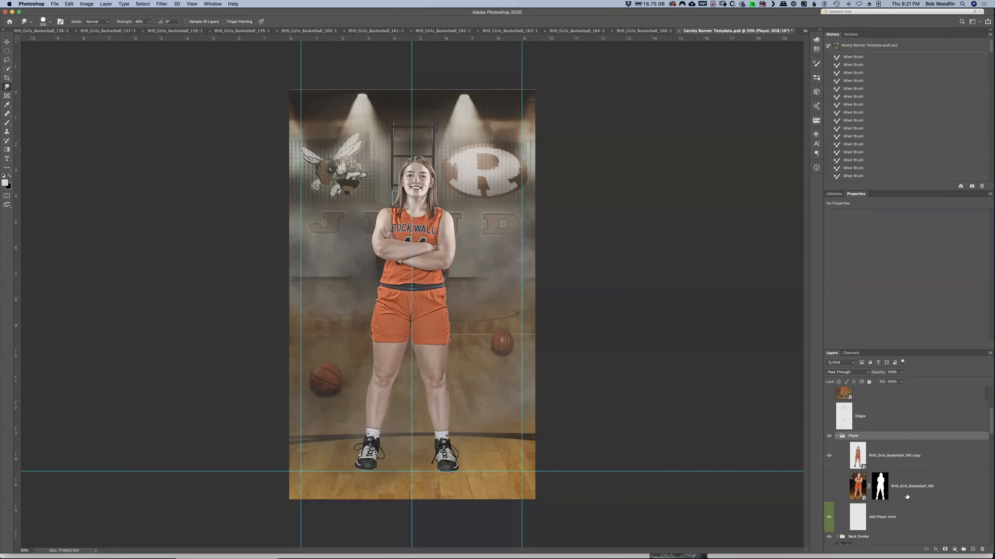
scroll(906, 497, down, 1)
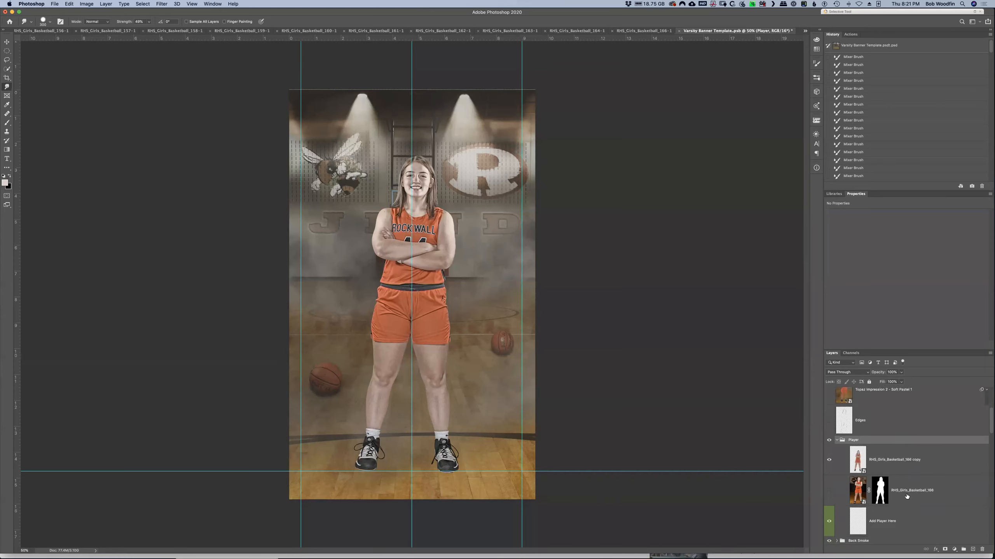
scroll(906, 496, up, 7)
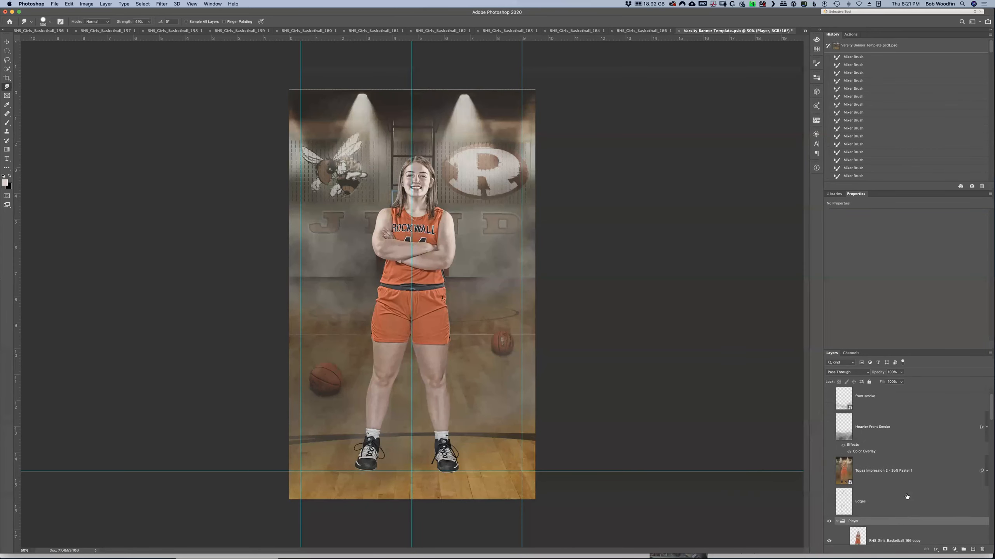
scroll(908, 502, down, 2)
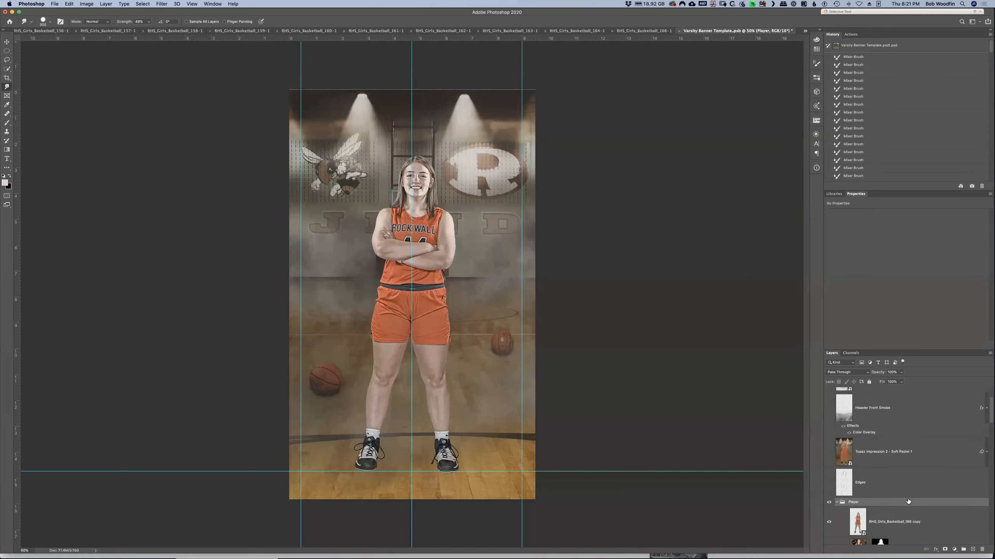
click(883, 481)
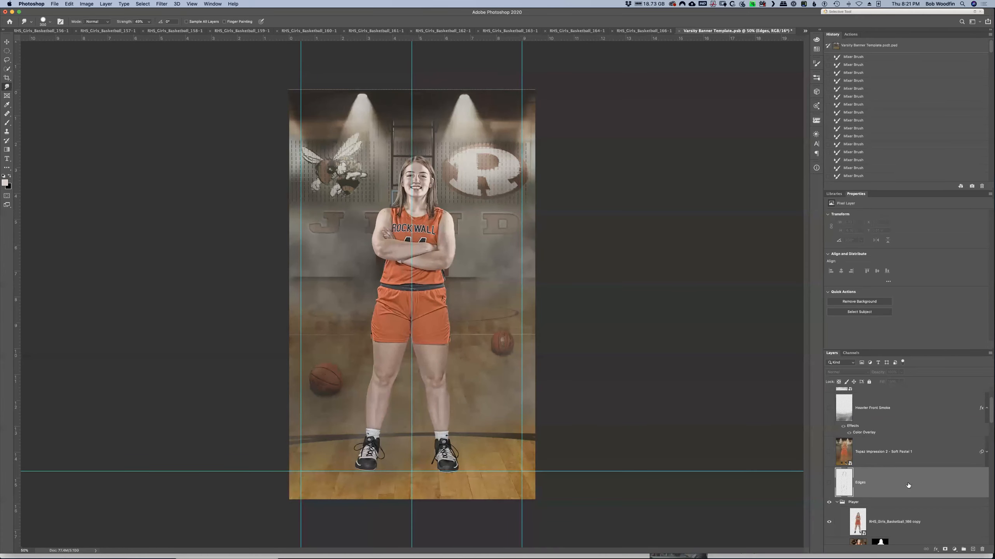
Step: Delete the old Edges layer and add a new empty layer, named 'dges', above the Player group
key(Delete)
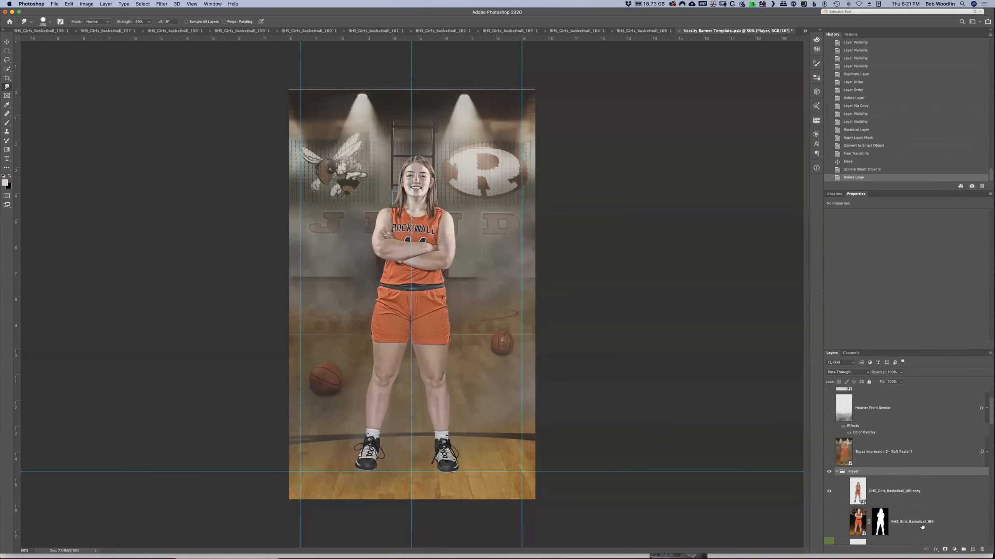
click(971, 550)
drag(900, 493, 863, 467)
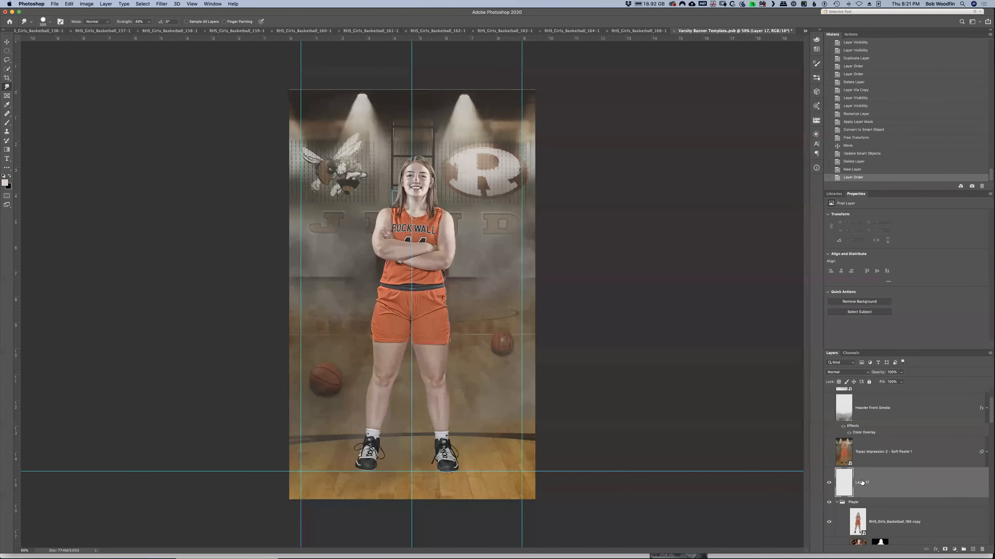
text(dges)
key(Return)
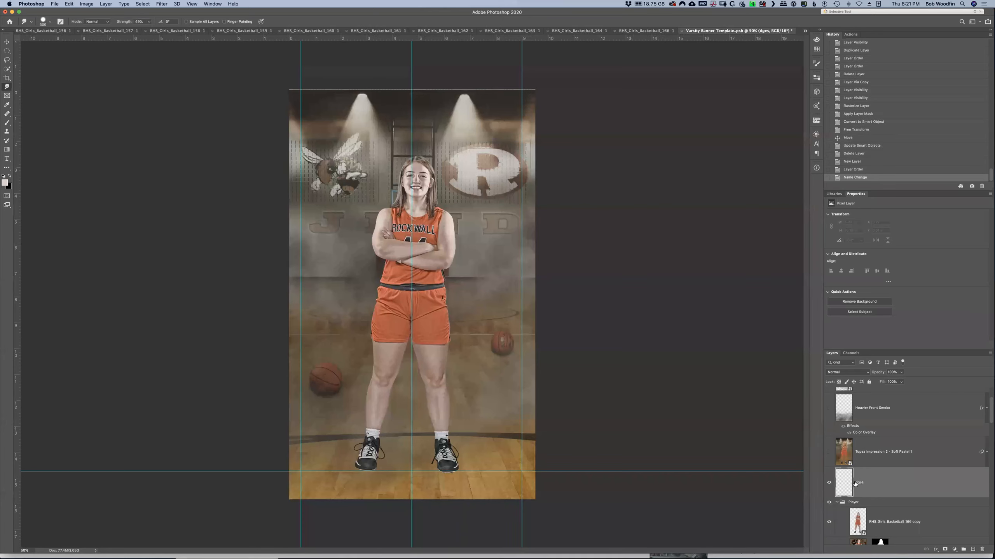
Step: Correct the new layer's name to 'Edges' and zoom in to 300%
double_click(890, 487)
click(965, 227)
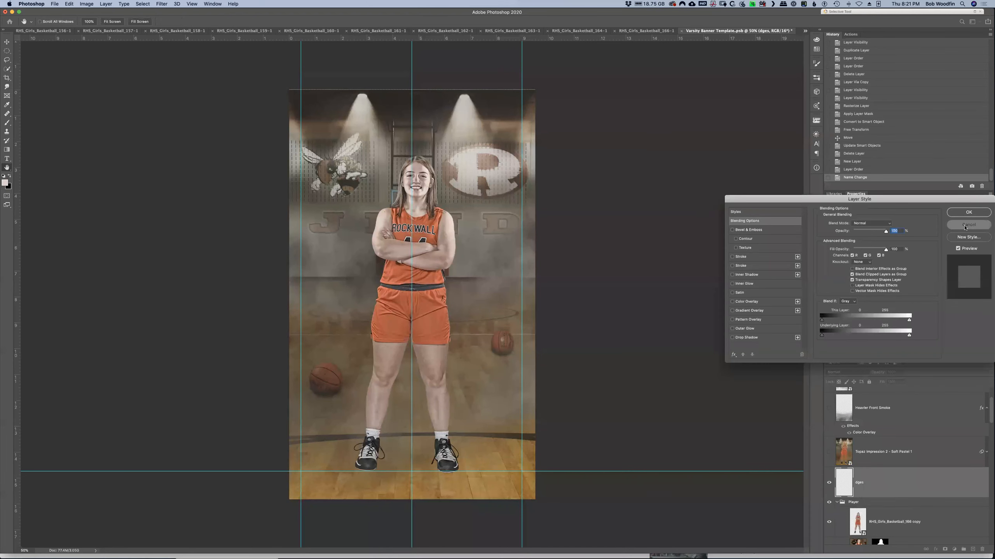
double_click(864, 485)
key(Left)
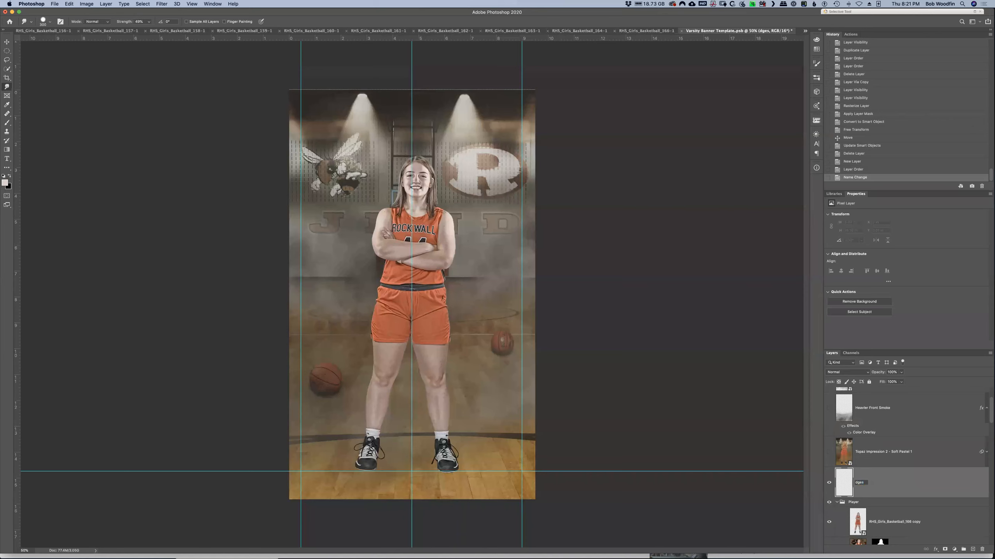
text(E)
key(Return)
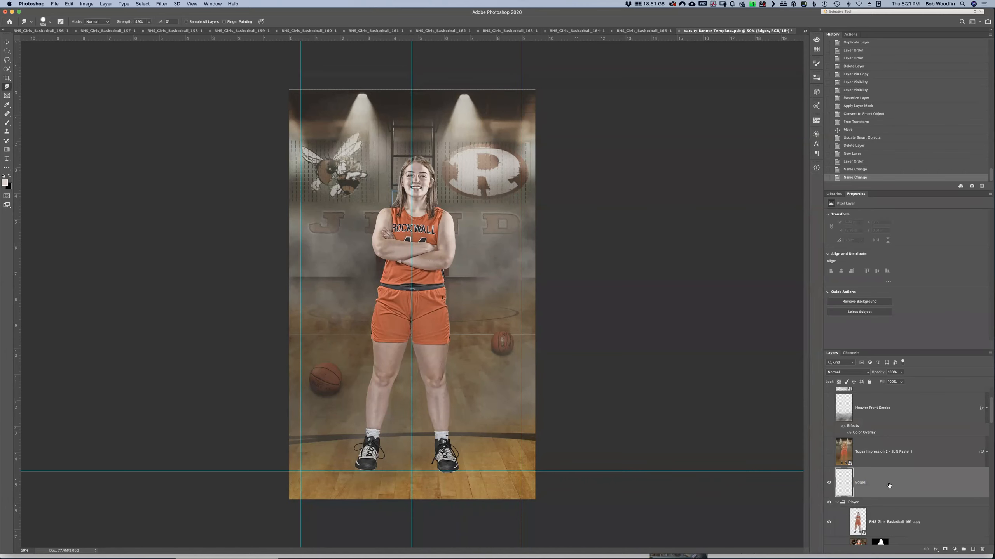
key(super+equal)
key(super+equal)
key(super+equal)
key(super+equal)
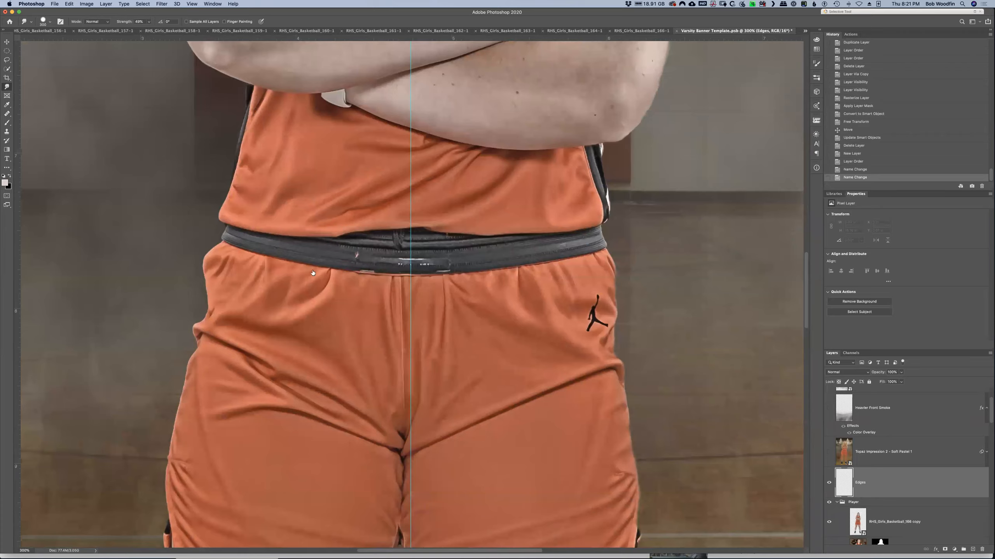
Step: Switch to the Mixer Brush, keeping the current preset, and zoom to 600% on the player's hairline
scroll(392, 314, up, 10)
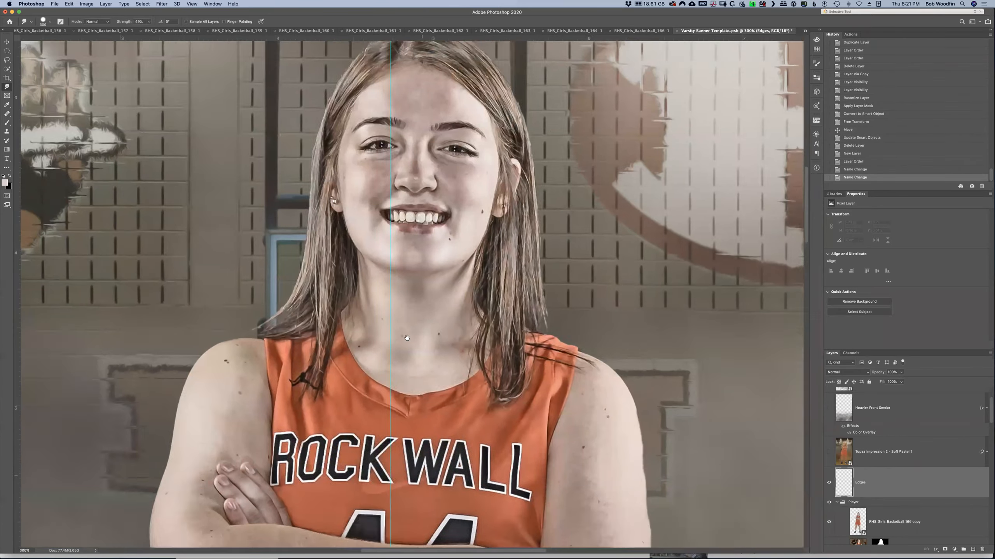
drag(407, 338, 378, 519)
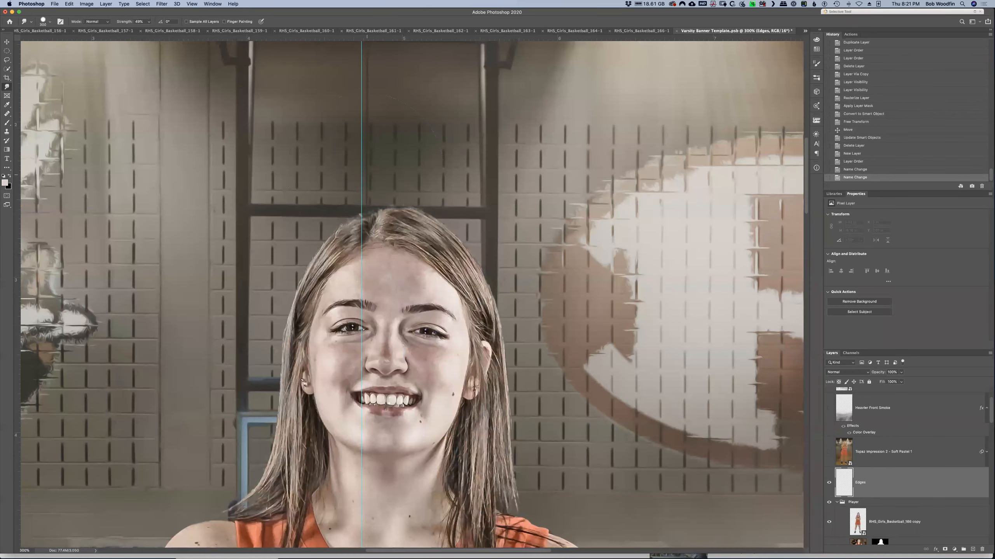
click(5, 125)
click(39, 128)
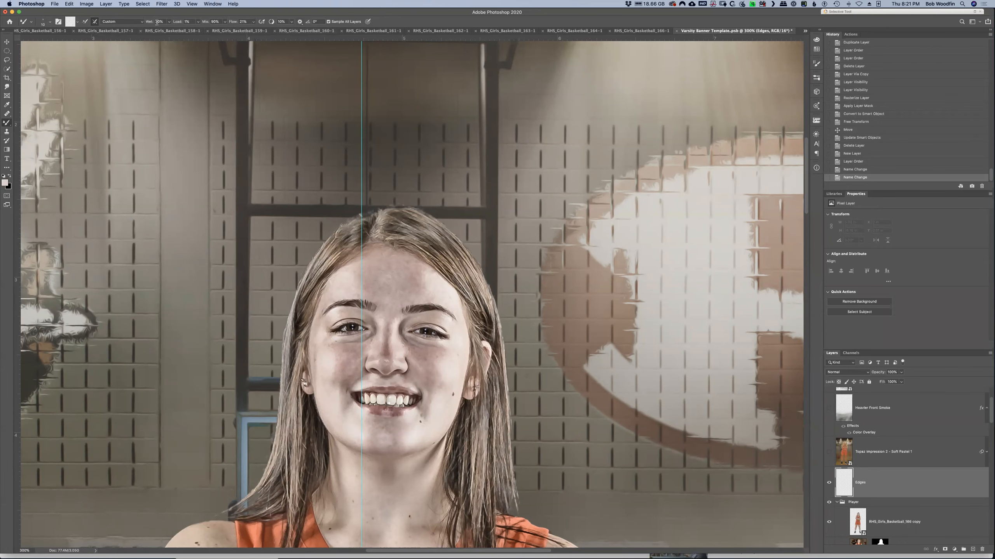
click(50, 22)
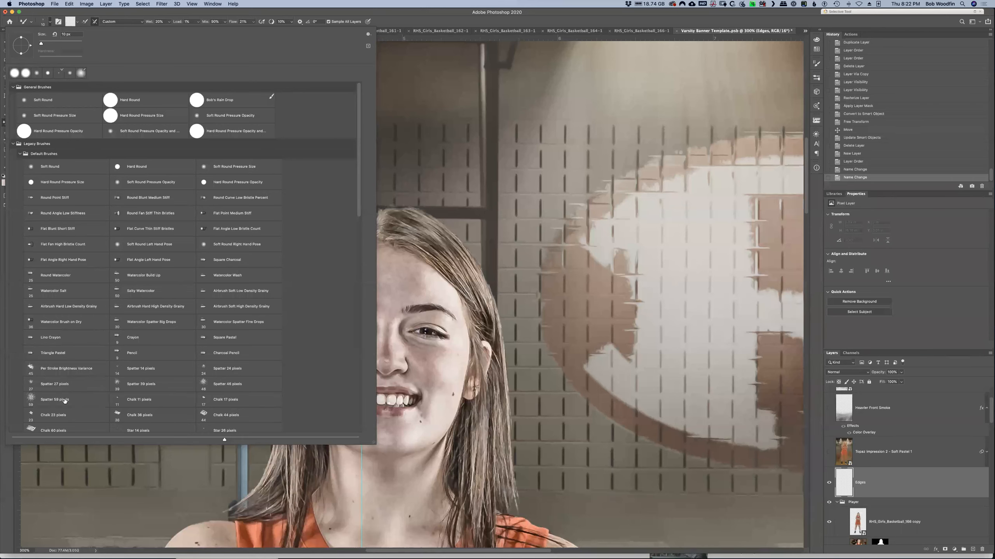
click(554, 25)
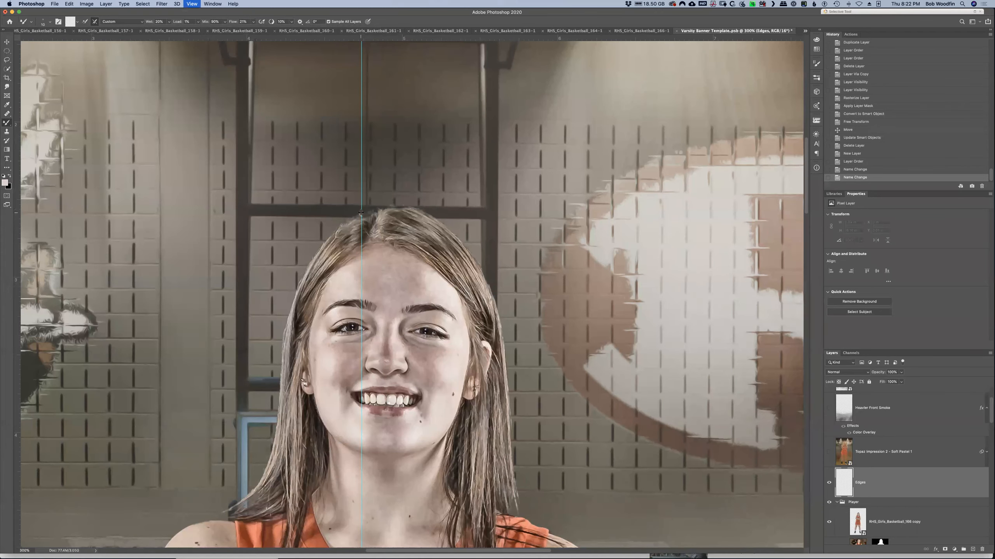
scroll(360, 212, up, 3)
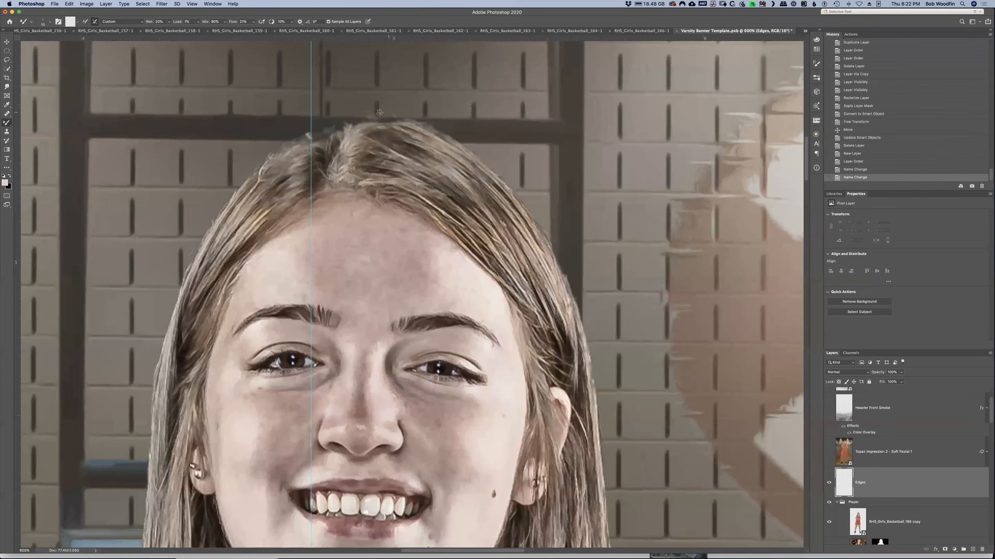
Step: Blend the top edge of the player's hair leftward with short Mixer Brush strokes
drag(396, 122, 393, 115)
drag(386, 122, 359, 119)
drag(357, 129, 350, 122)
drag(345, 130, 329, 127)
drag(324, 134, 315, 130)
drag(309, 138, 298, 134)
mouse_move(297, 140)
mouse_down()
mouse_move(256, 162)
mouse_move(208, 230)
mouse_up()
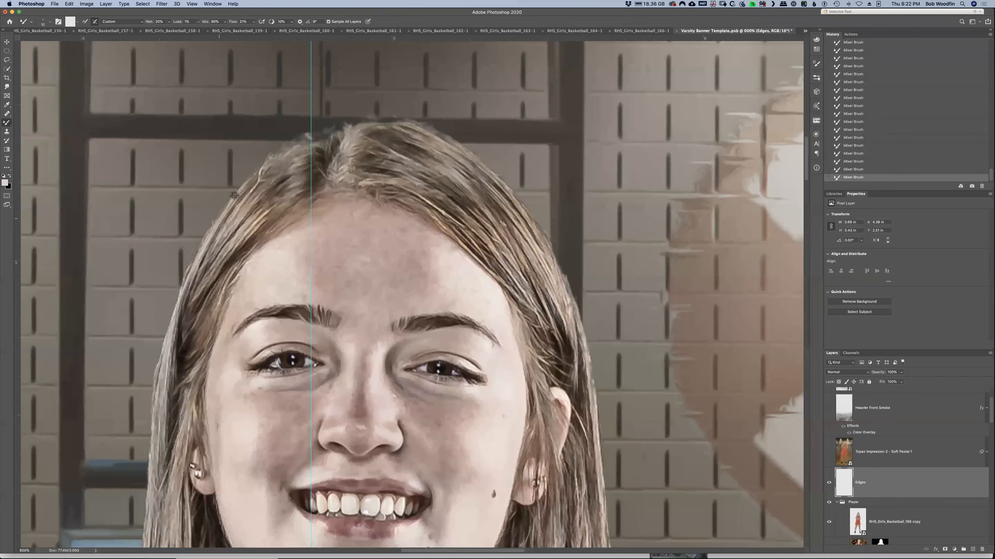
Step: Blend the left hair edge down into the gym background
mouse_move(214, 228)
mouse_down()
mouse_move(184, 288)
mouse_move(184, 278)
mouse_up()
drag(189, 269, 163, 338)
mouse_move(178, 297)
mouse_down()
mouse_move(160, 371)
mouse_move(163, 343)
mouse_move(145, 379)
mouse_move(159, 348)
mouse_move(149, 385)
mouse_move(172, 409)
mouse_move(153, 393)
mouse_move(148, 428)
mouse_move(150, 393)
mouse_move(153, 425)
mouse_up()
mouse_move(254, 303)
mouse_down()
mouse_move(377, 152)
mouse_move(392, 71)
mouse_up()
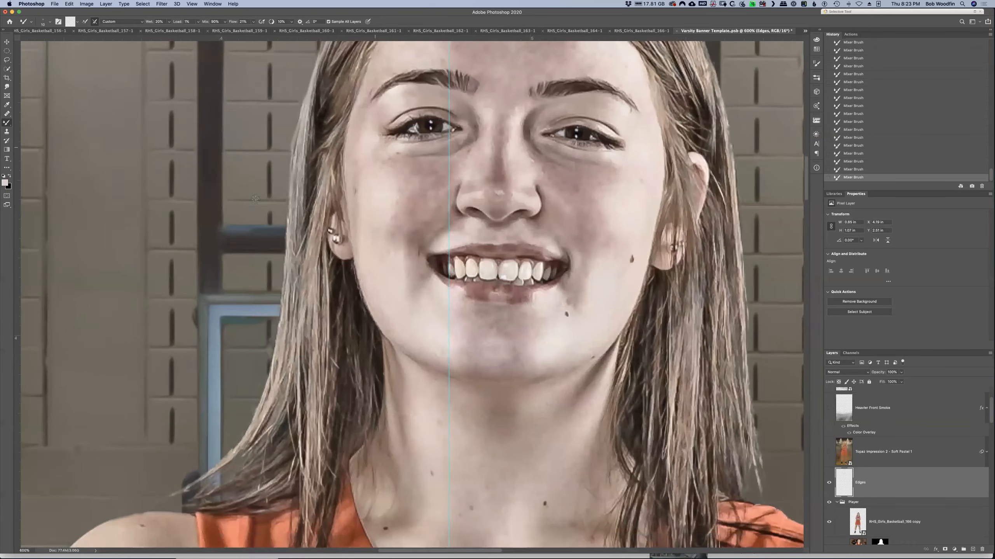
drag(289, 162, 283, 268)
drag(284, 266, 281, 290)
drag(282, 288, 260, 462)
Step: Blend the upper-right hair edge down toward the shoulder
drag(523, 284, 316, 512)
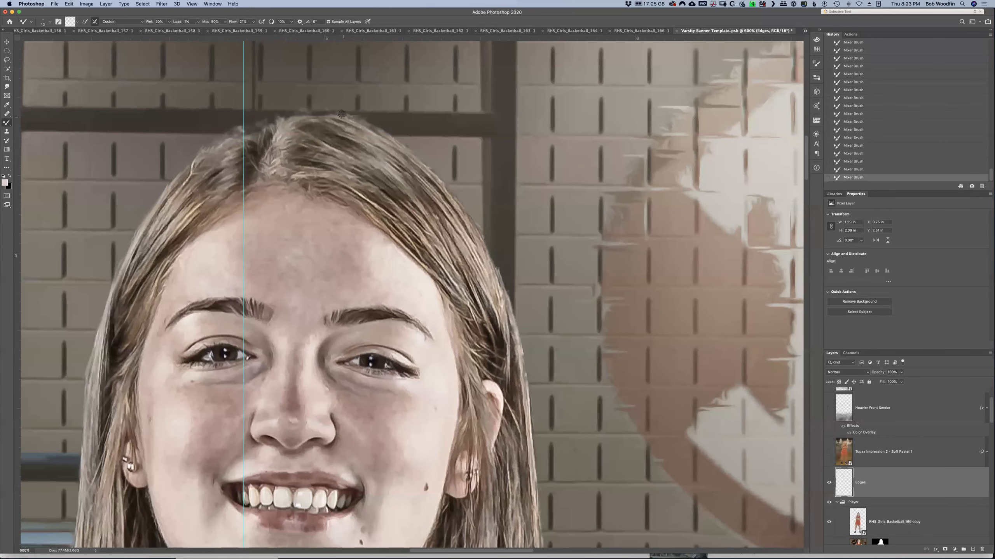
mouse_move(390, 131)
mouse_down()
mouse_move(429, 170)
mouse_move(433, 158)
mouse_move(406, 152)
mouse_move(433, 176)
mouse_move(421, 153)
mouse_move(427, 159)
mouse_move(455, 198)
mouse_move(442, 176)
mouse_up()
mouse_move(473, 220)
mouse_down()
mouse_move(456, 198)
mouse_move(472, 223)
mouse_move(479, 206)
mouse_move(466, 209)
mouse_move(495, 248)
mouse_move(478, 223)
mouse_move(523, 346)
mouse_up()
drag(539, 505, 386, 204)
mouse_move(386, 232)
mouse_down()
mouse_move(400, 376)
mouse_move(381, 421)
mouse_move(401, 393)
mouse_up()
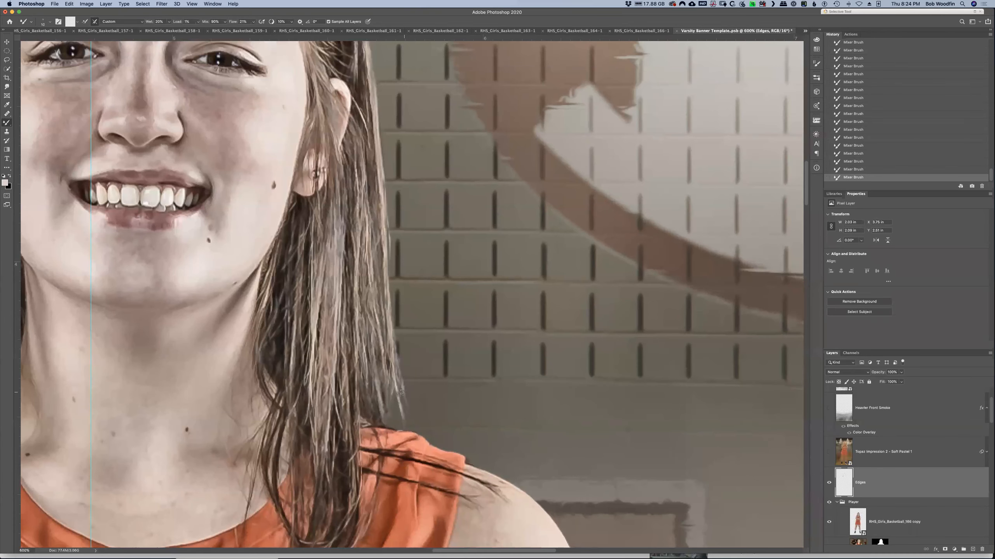
Step: At 400% zoom, blend the shoulder edge beside the jersey strap, then rotate the view to about -103°
drag(362, 265, 507, 365)
key(super+minus)
key(super+minus)
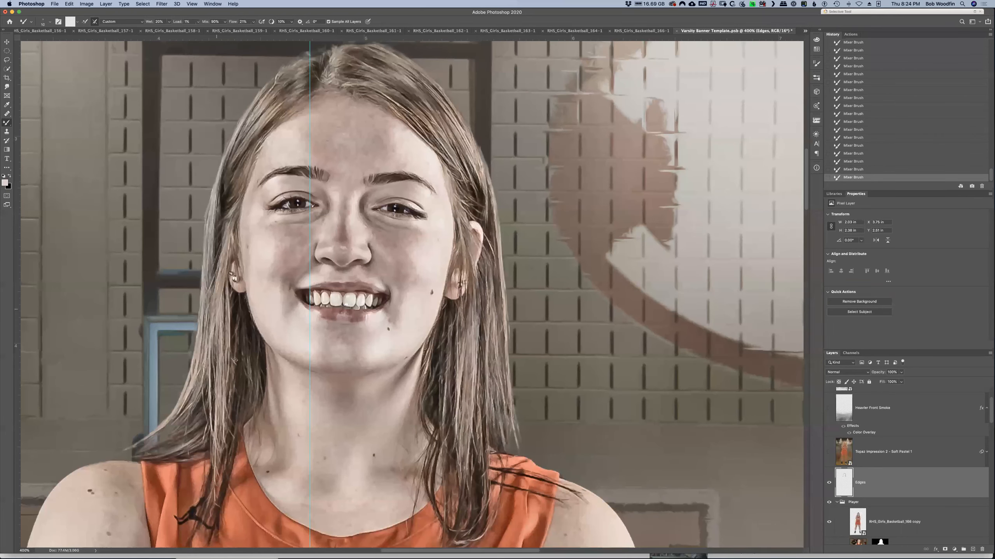
scroll(319, 254, down, 10)
scroll(320, 253, right, 10)
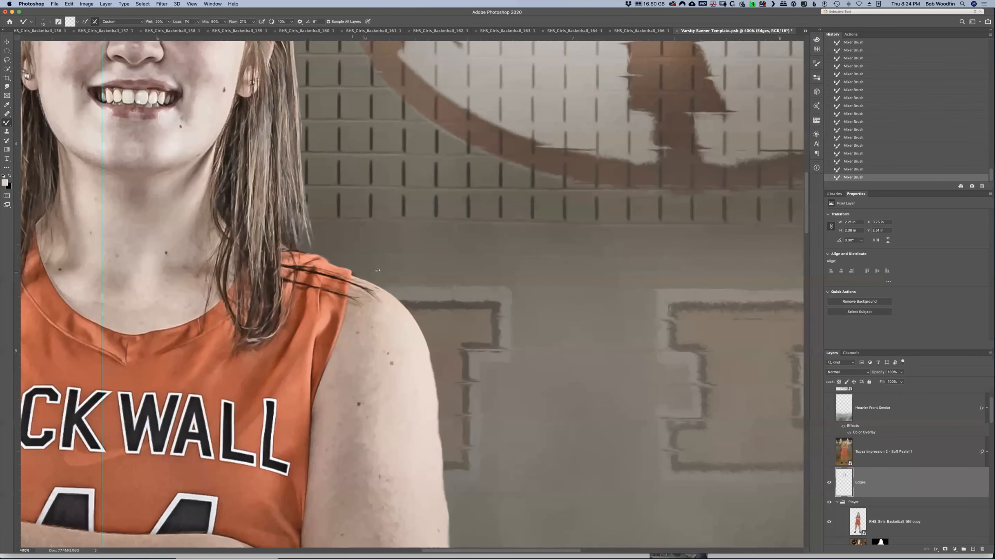
drag(350, 271, 380, 292)
key(r)
drag(528, 373, 480, 213)
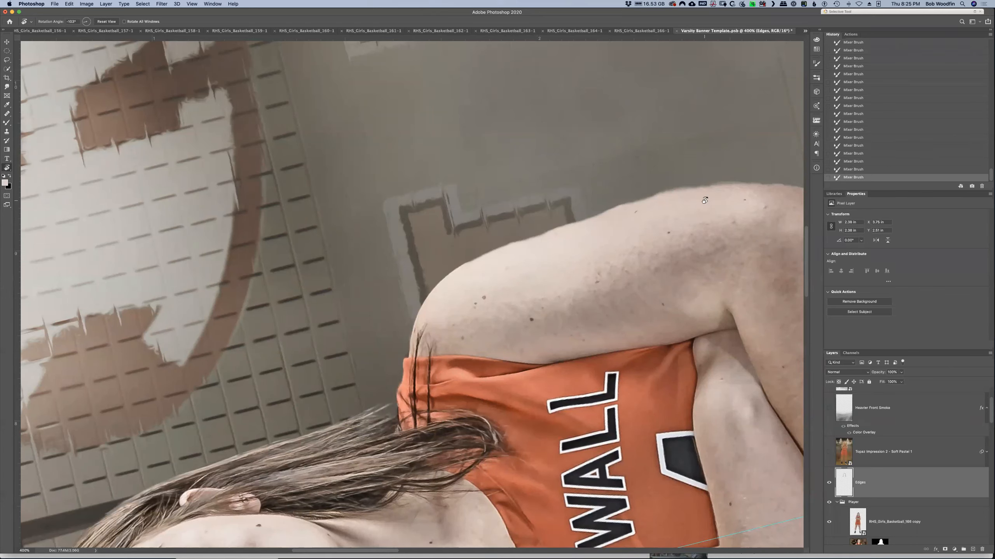
Step: With the Mixer Brush, blend along the jersey's black edge into the background
key(b)
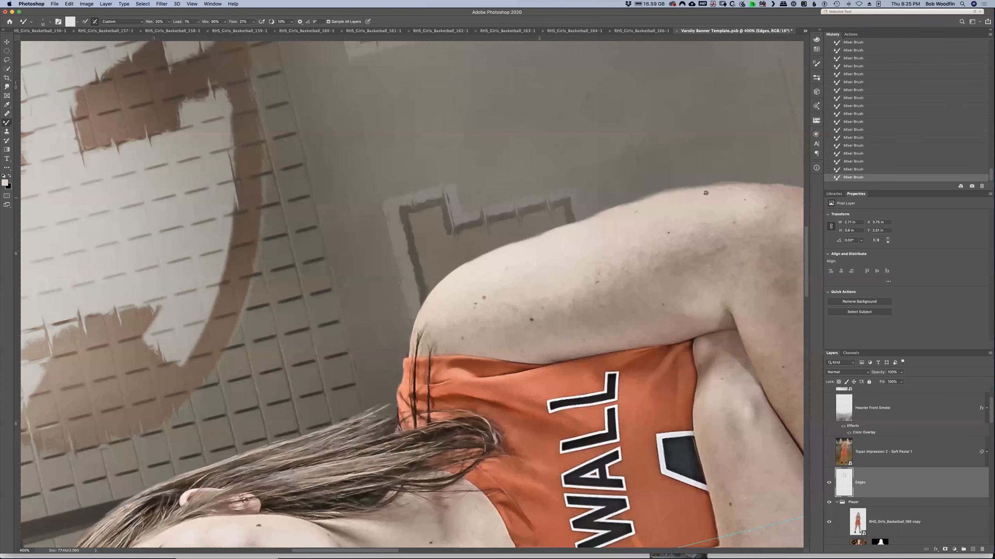
mouse_move(778, 185)
mouse_down()
mouse_move(499, 221)
mouse_move(533, 225)
mouse_move(591, 260)
mouse_up()
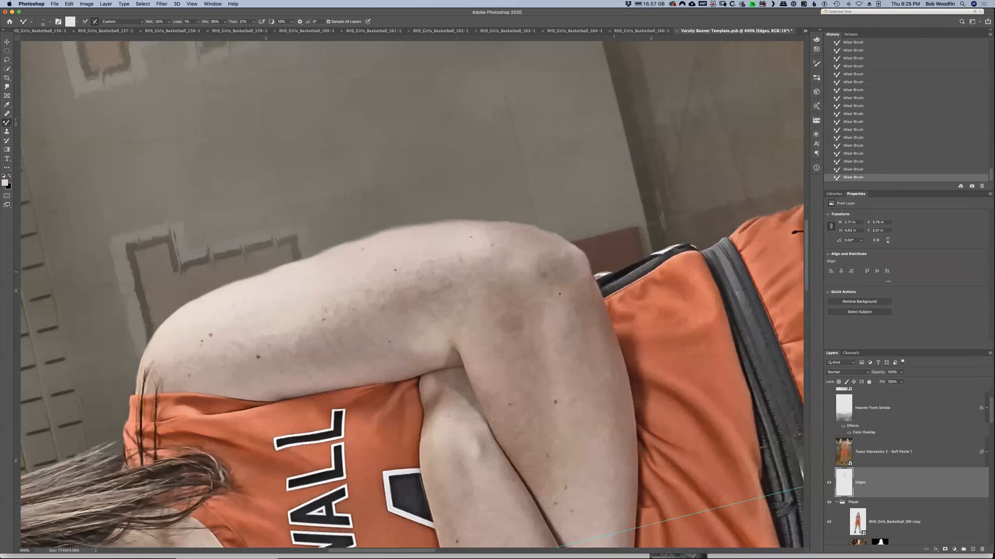
mouse_move(625, 268)
mouse_down()
mouse_move(733, 252)
mouse_move(700, 252)
mouse_move(724, 236)
mouse_up()
drag(548, 320, 279, 366)
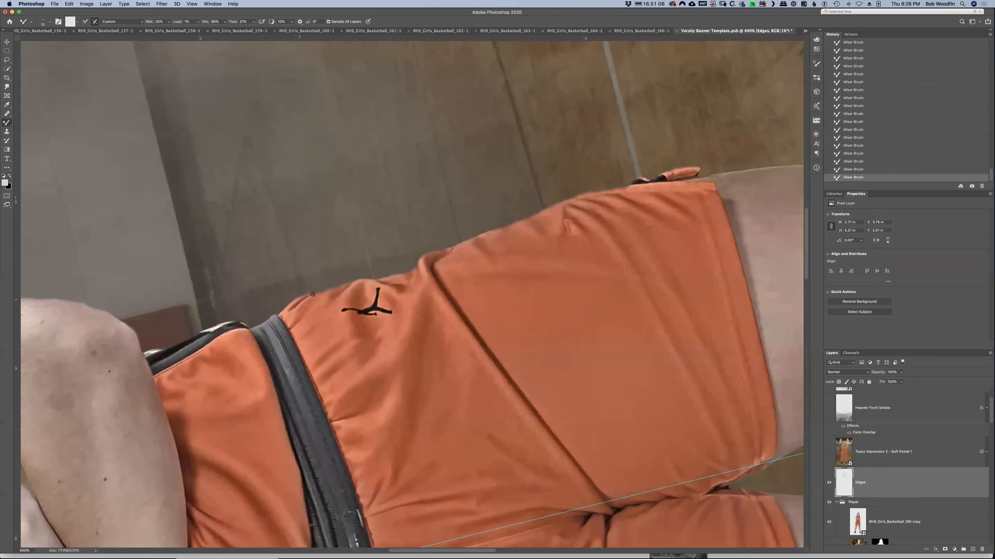
drag(328, 290, 340, 287)
Step: Blend the orange shorts' top edge and the thigh and knee outline into the gym floor
drag(683, 170, 701, 169)
scroll(264, 295, right, 15)
scroll(264, 295, up, 3)
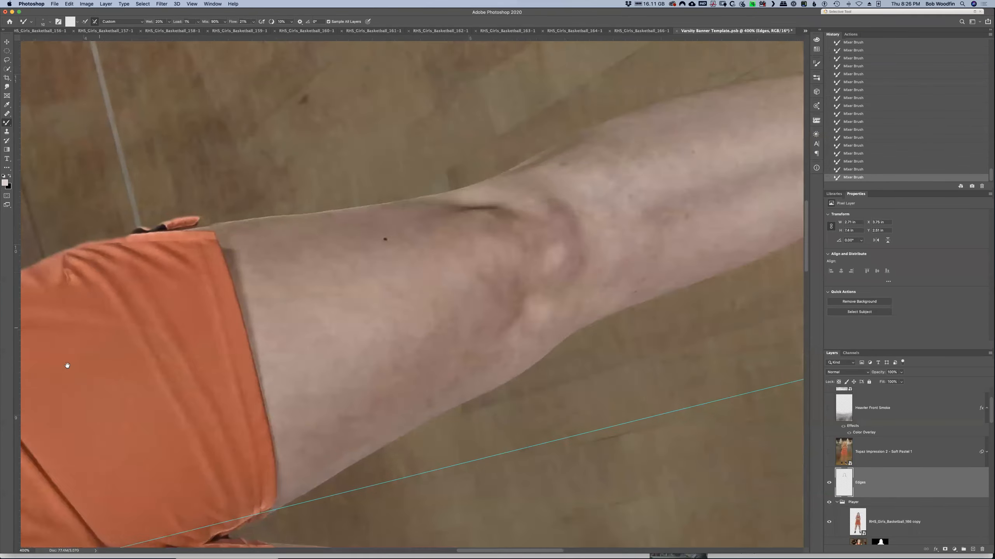
mouse_move(97, 372)
mouse_down()
mouse_move(153, 292)
mouse_move(113, 356)
mouse_move(86, 356)
mouse_move(75, 328)
mouse_up()
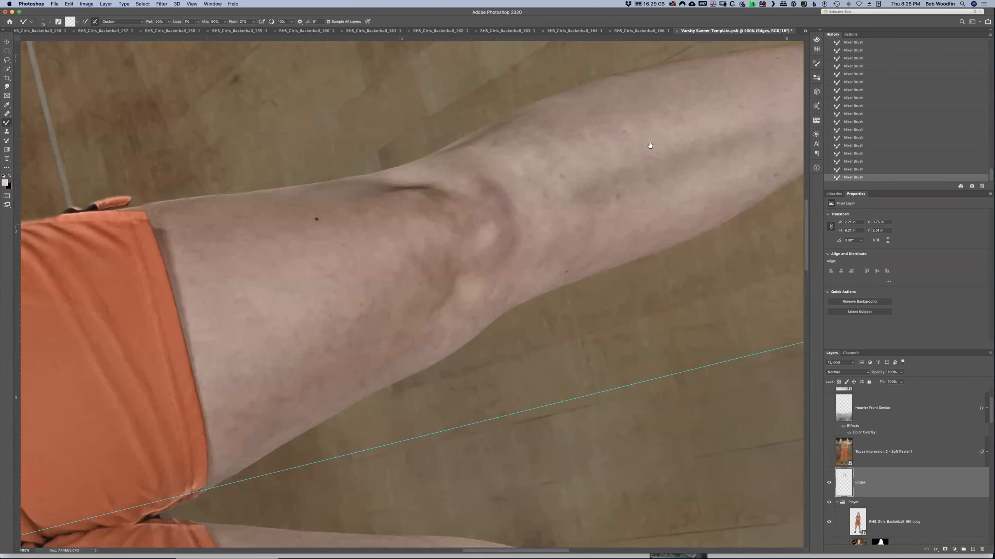
drag(650, 146, 484, 229)
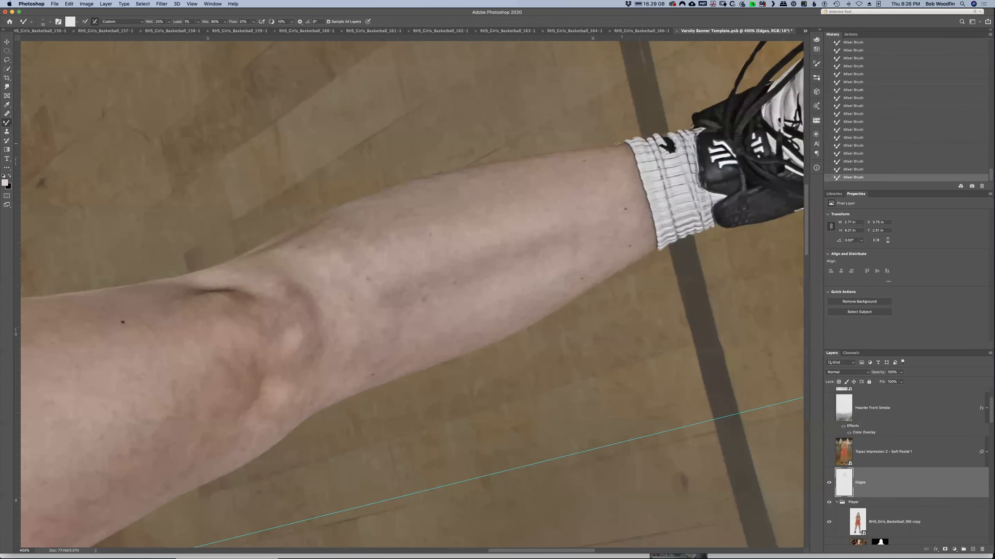
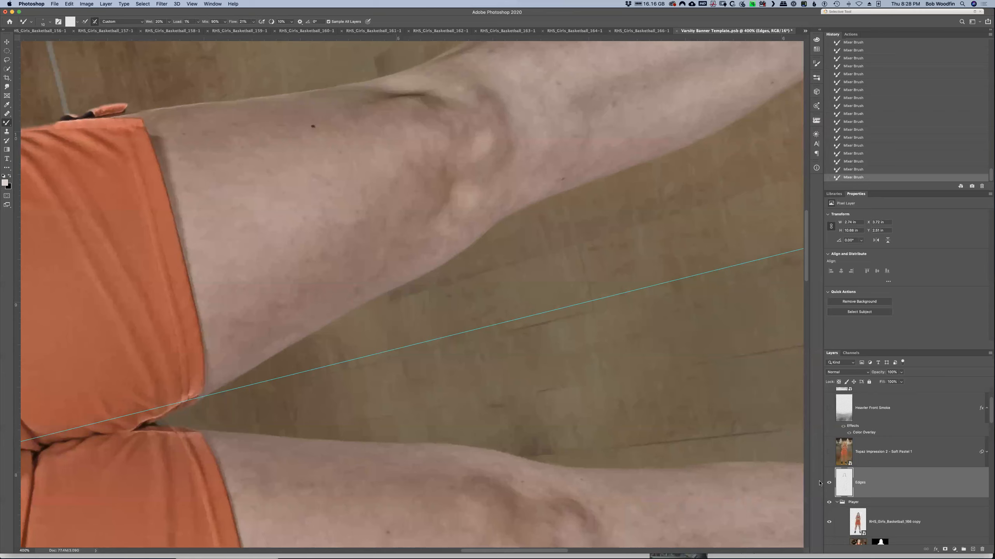
Step: Pan the view from the knee down to the shoe to continue the edge cleanup
scroll(693, 500, down, 8)
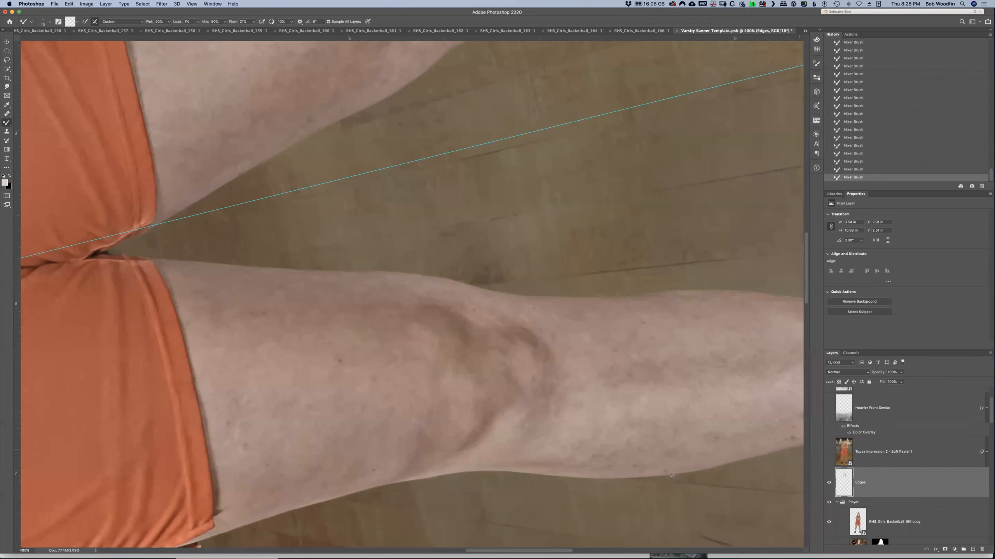
mouse_move(650, 388)
mouse_down()
mouse_move(345, 362)
mouse_move(58, 416)
mouse_up()
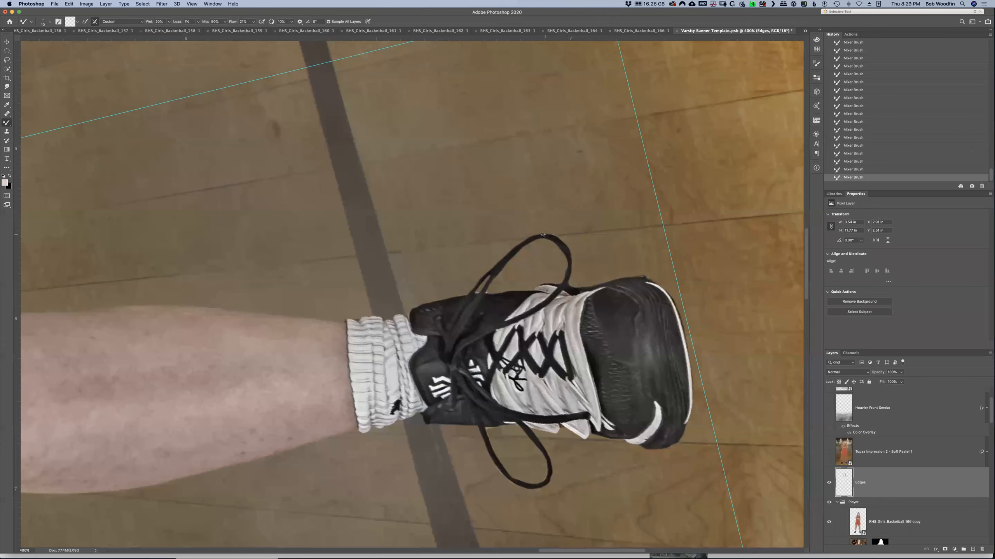
Step: Smooth the first shoe's outline along the shoelace and its lower edge
drag(577, 251, 560, 286)
drag(457, 425, 468, 430)
drag(518, 486, 533, 491)
Step: Move over to the other shoe and smooth its white toe edge and upper outline
drag(313, 299, 313, 521)
drag(315, 344, 343, 488)
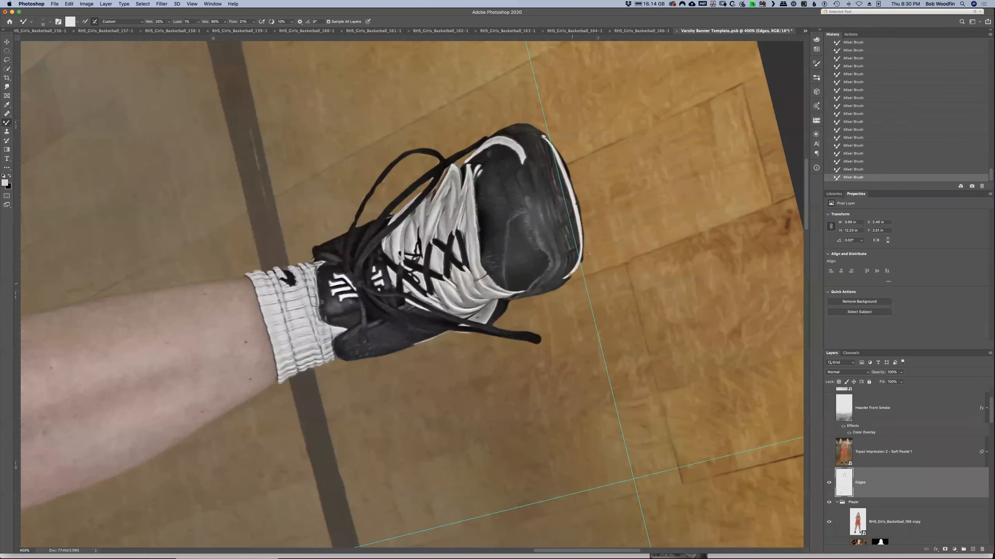
drag(569, 188, 576, 206)
drag(539, 127, 545, 132)
Step: Rotate and pan the view up from the knee to the orange shorts, back on the Mixer Brush
key(r)
drag(339, 357, 317, 322)
drag(171, 398, 717, 84)
drag(291, 372, 403, 328)
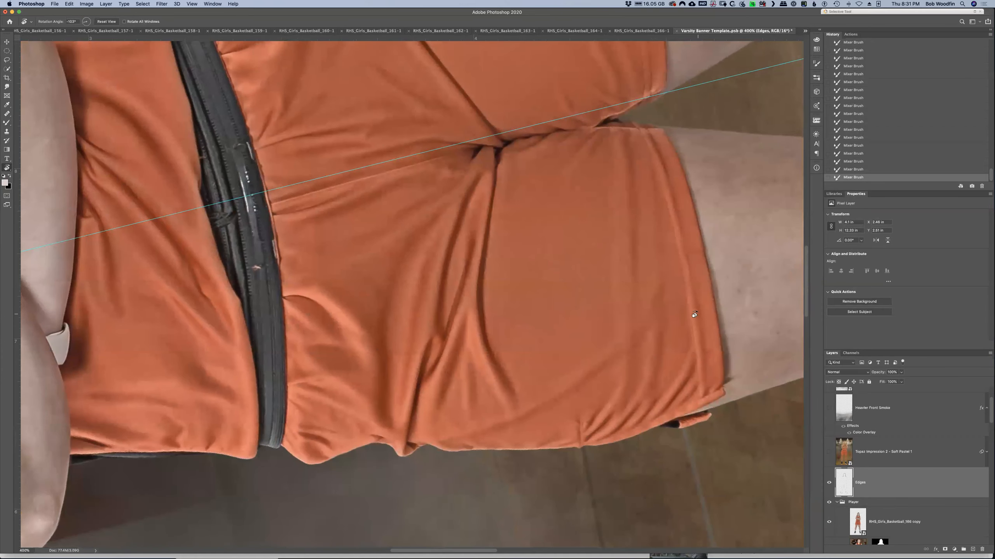
drag(626, 165, 176, 321)
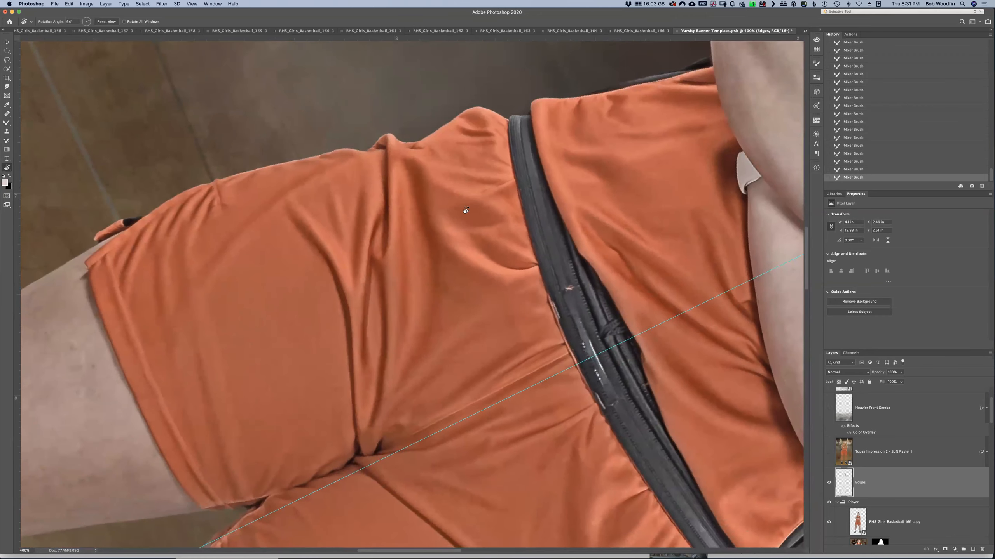
drag(460, 218, 375, 277)
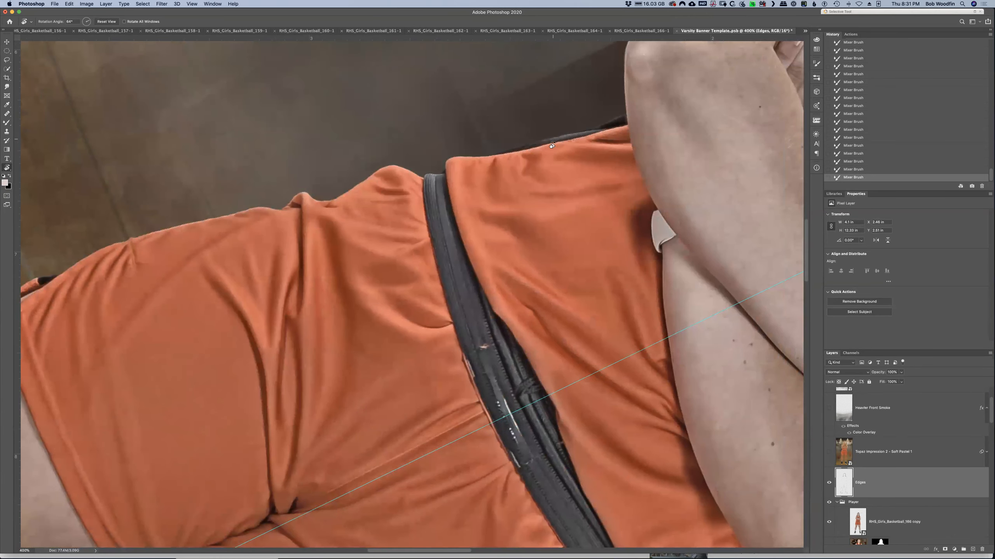
key(b)
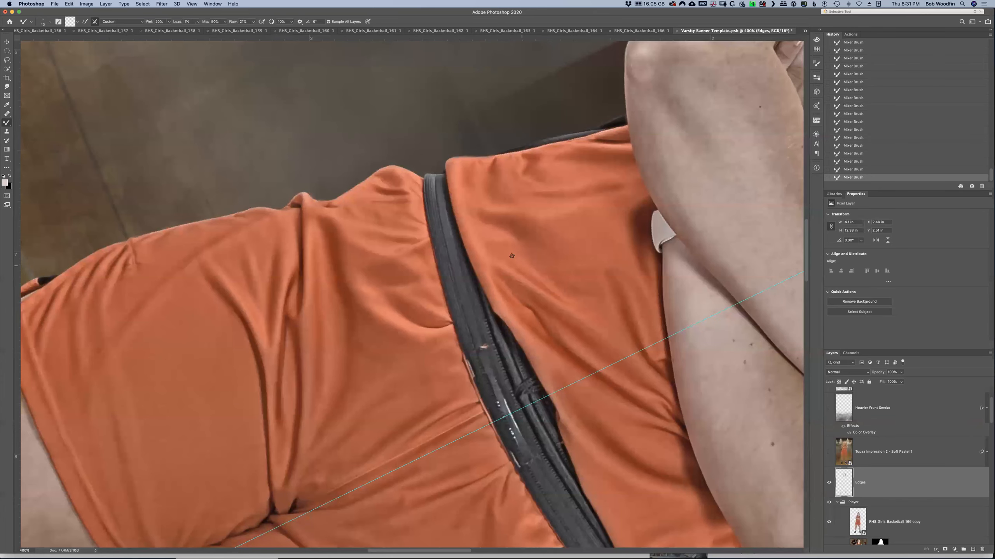
scroll(353, 333, right, 10)
scroll(352, 333, up, 5)
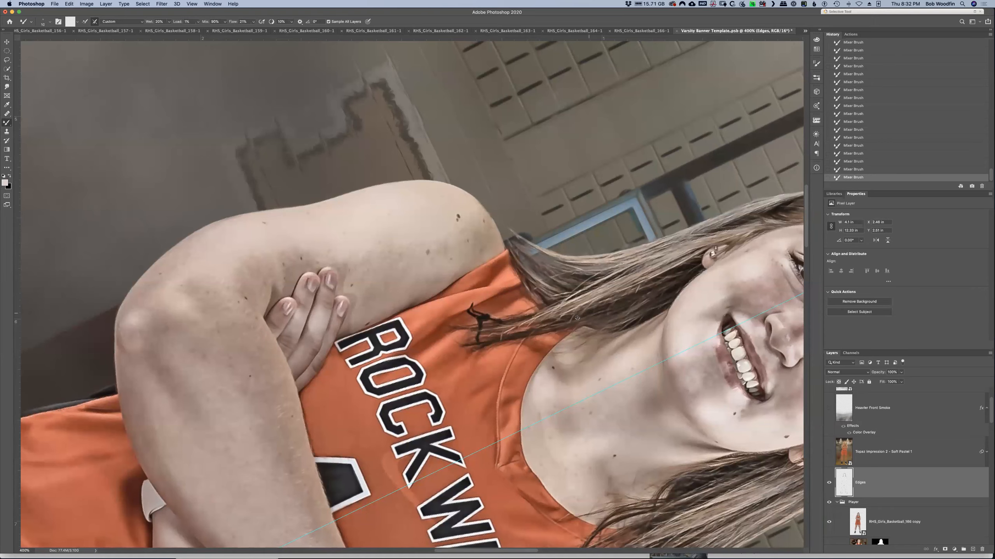
Step: Rotate the canvas back to 0° and zoom out to 66.7% to see the whole player
key(r)
drag(693, 332, 413, 190)
key(b)
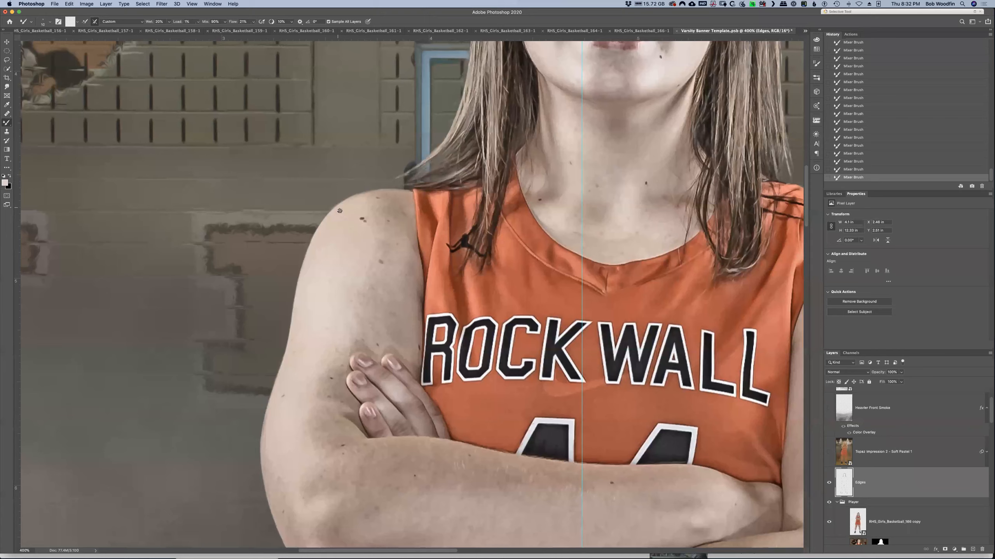
drag(664, 379, 415, 287)
scroll(415, 287, down, 10)
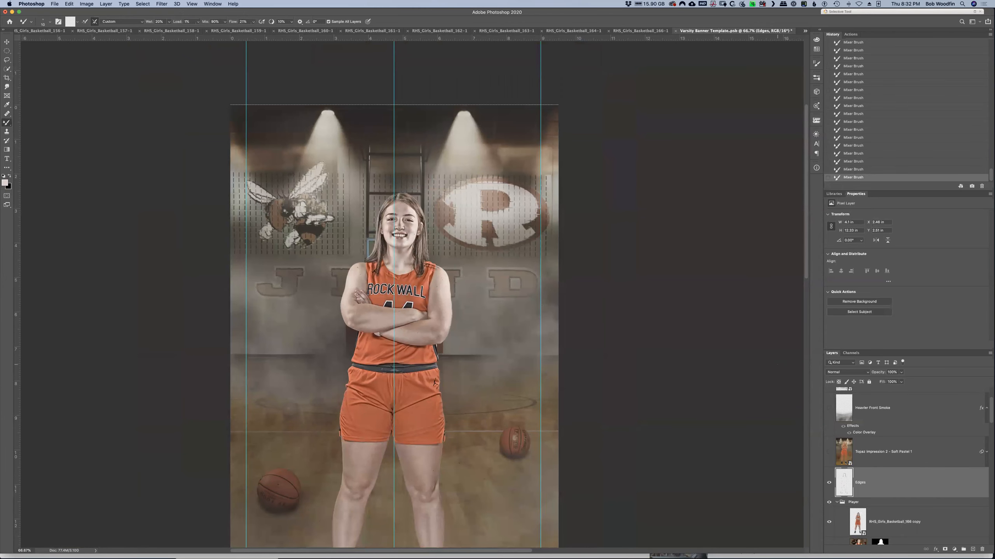
drag(499, 406, 515, 296)
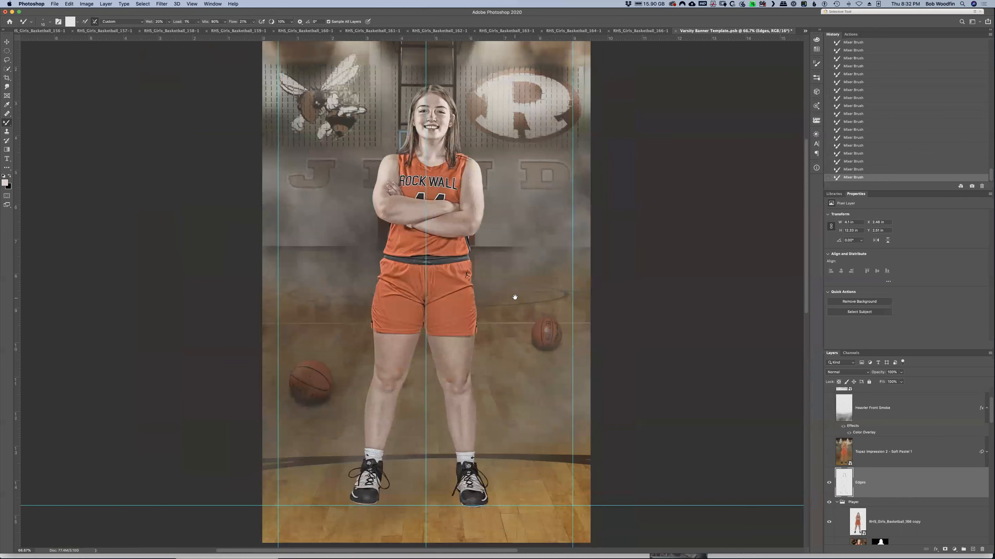
alt+click(828, 484)
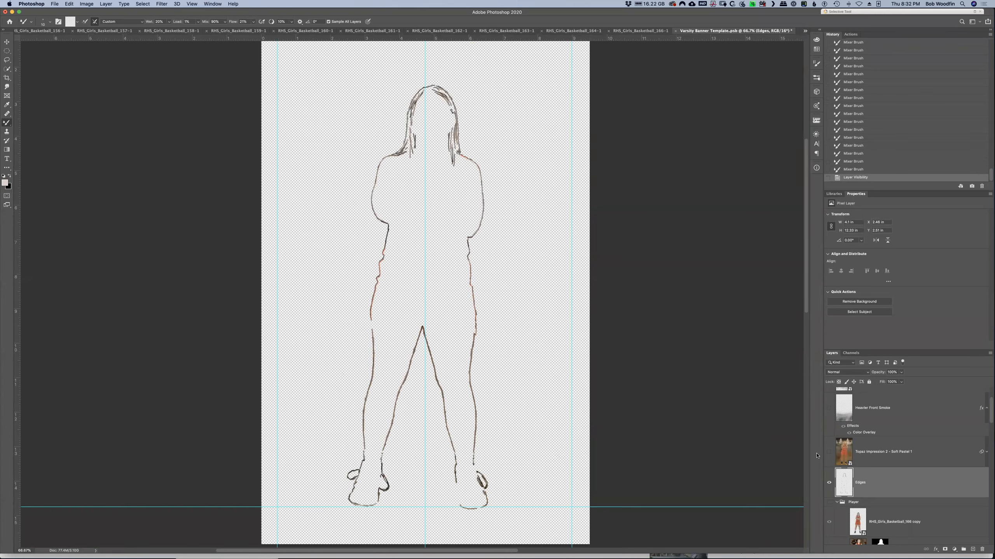
alt+click(829, 484)
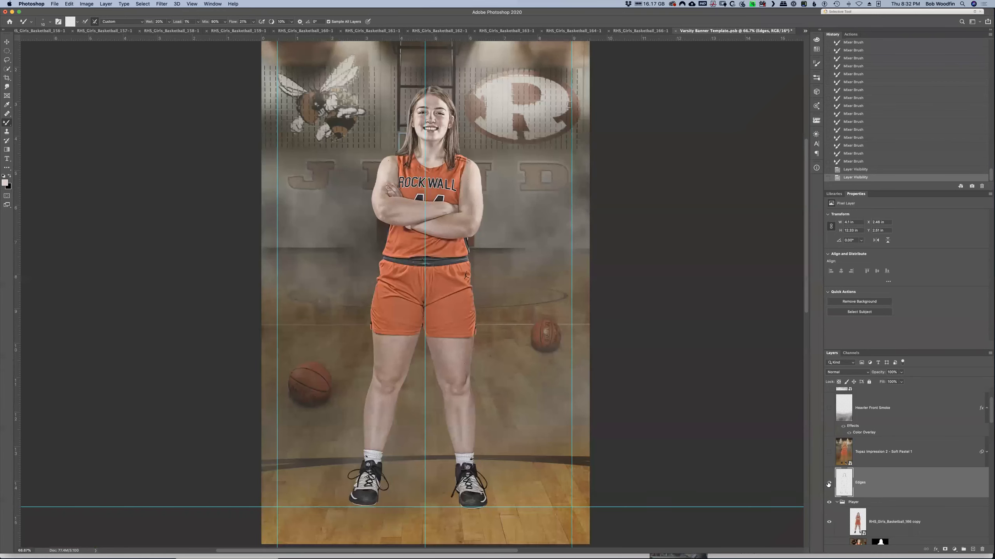
Step: At 300% zoom, smooth the outline down the fingers and around the fingertips
key(super+equal)
key(super+equal)
key(super+equal)
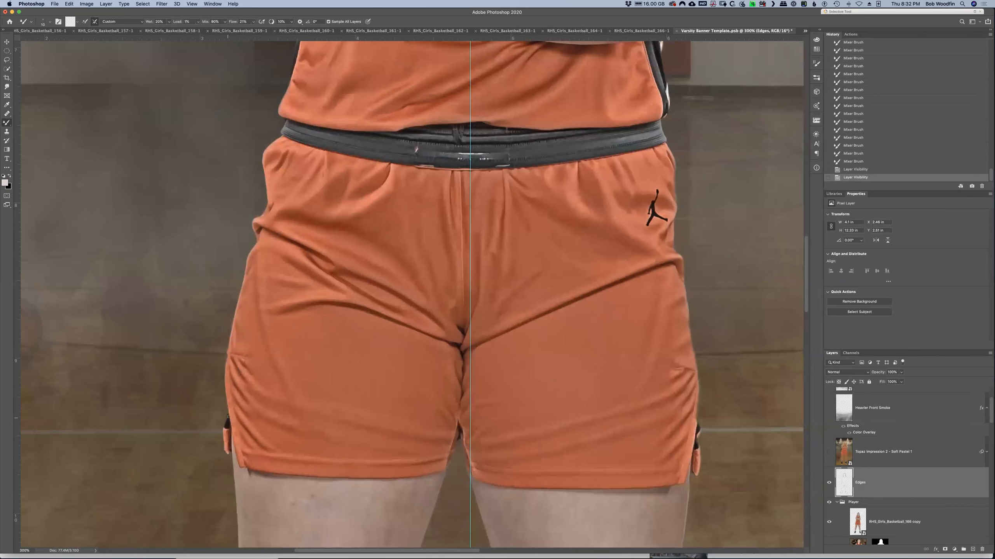
drag(226, 417, 225, 422)
drag(225, 421, 223, 430)
drag(223, 430, 224, 439)
drag(223, 439, 224, 450)
drag(224, 449, 226, 456)
drag(226, 455, 229, 457)
drag(228, 455, 231, 455)
drag(230, 454, 232, 452)
drag(509, 255, 411, 403)
drag(407, 304, 256, 512)
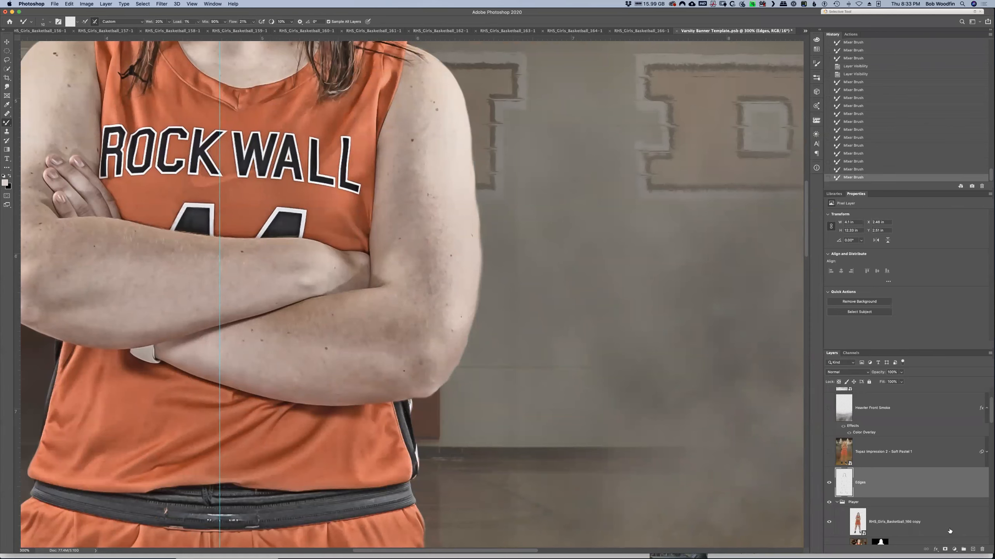
Step: Add a new layer above Edges and name it 'Smooth Arm'
click(973, 550)
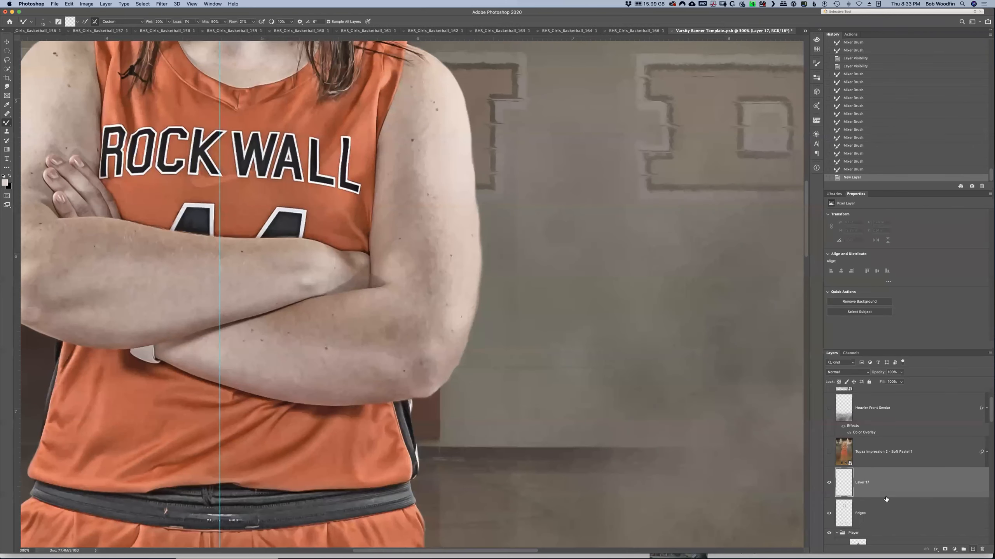
double_click(866, 483)
text(Smooth Arm)
key(Return)
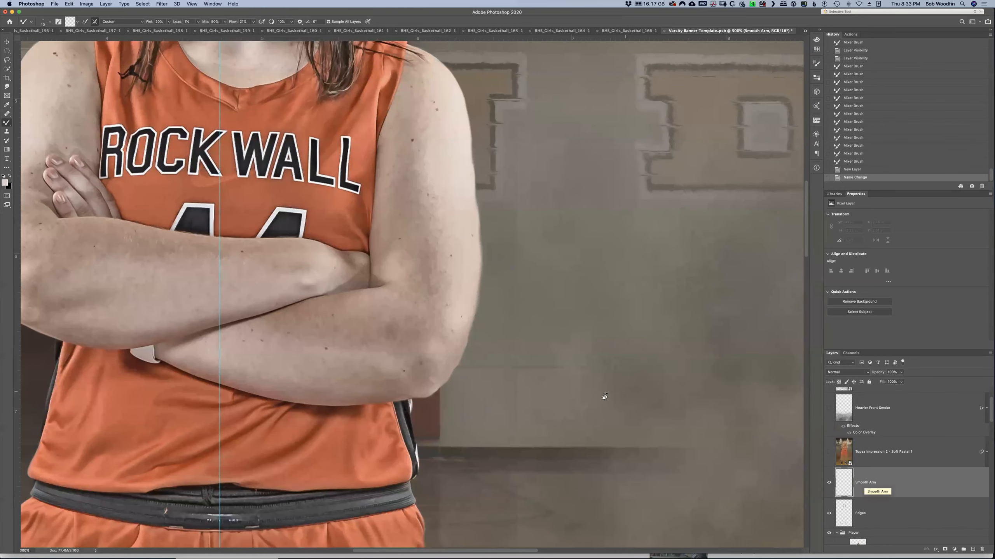
Step: Rotate the view to follow the arm's edge and switch to the Clone Stamp tool
key(r)
drag(548, 94, 451, 184)
key(c)
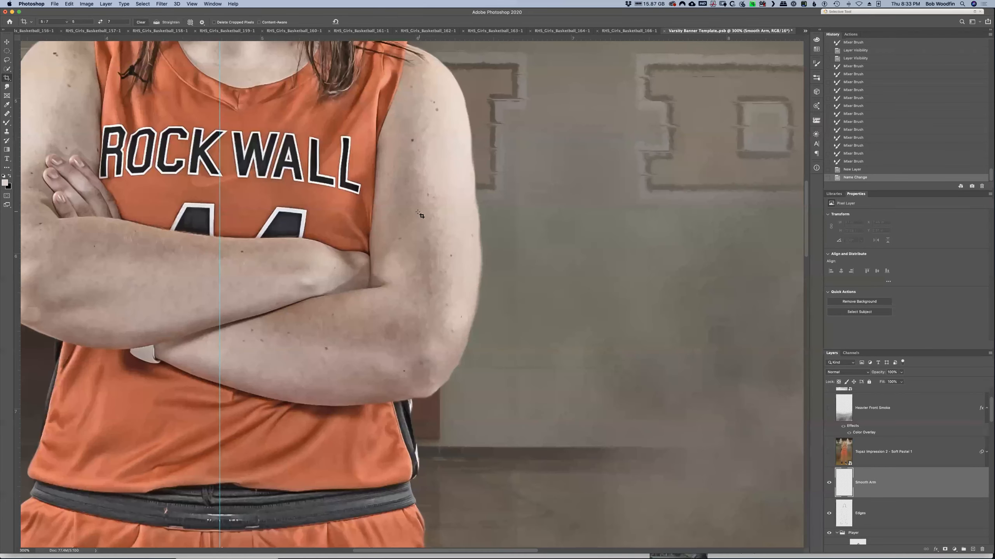
key(r)
mouse_move(656, 293)
mouse_down()
mouse_move(426, 118)
mouse_move(325, 141)
mouse_up()
key(s)
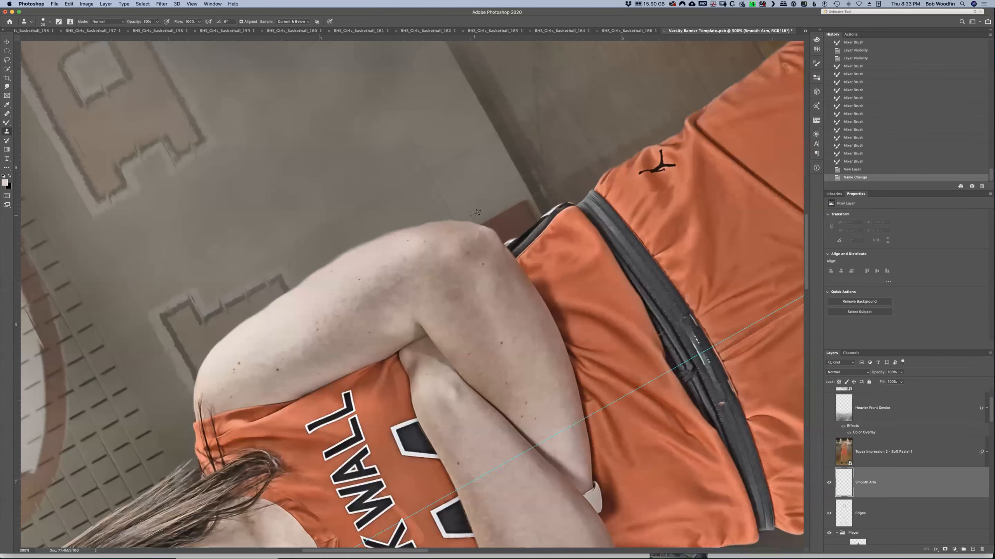
Step: Clone skin texture over the rough spots along the arm edge
click(454, 210)
mouse_move(437, 210)
mouse_down()
mouse_move(387, 225)
mouse_move(405, 217)
mouse_up()
mouse_move(386, 226)
mouse_down()
mouse_move(376, 229)
mouse_move(386, 228)
mouse_up()
click(437, 210)
drag(449, 217, 444, 219)
Step: Clone along the upper-arm edge, undoing strokes that left dark smudges
drag(331, 234, 336, 251)
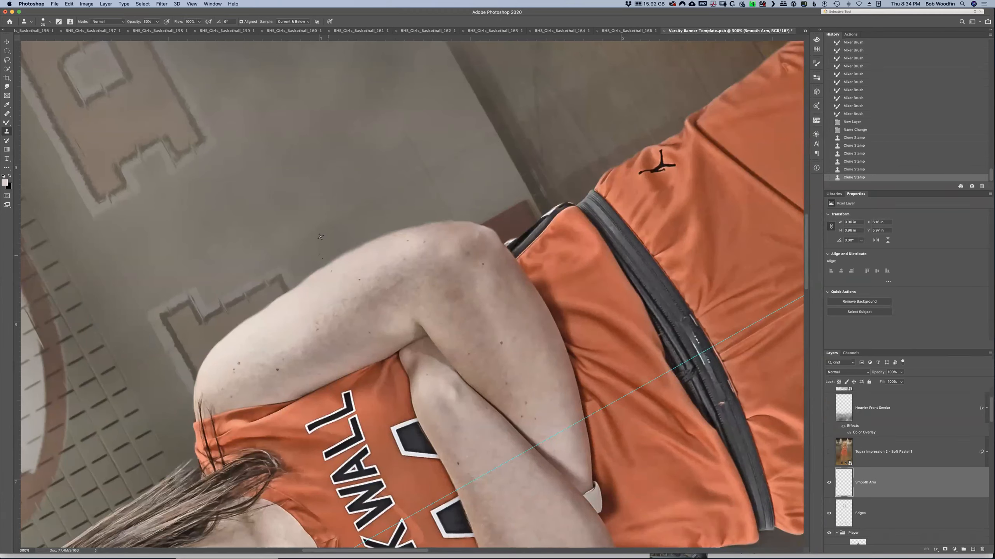
drag(342, 256, 378, 240)
key(super+z)
drag(319, 255, 316, 267)
key(super+z)
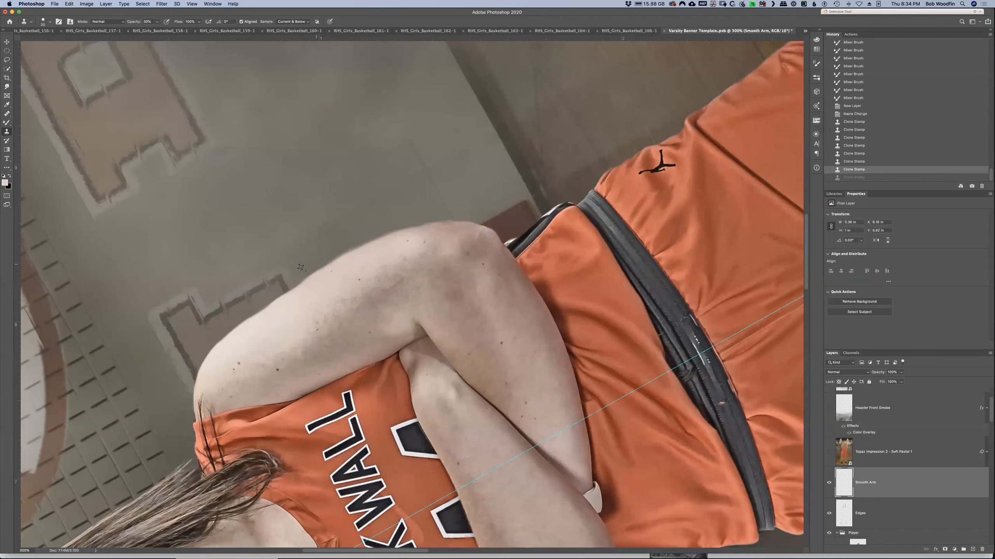
click(318, 255)
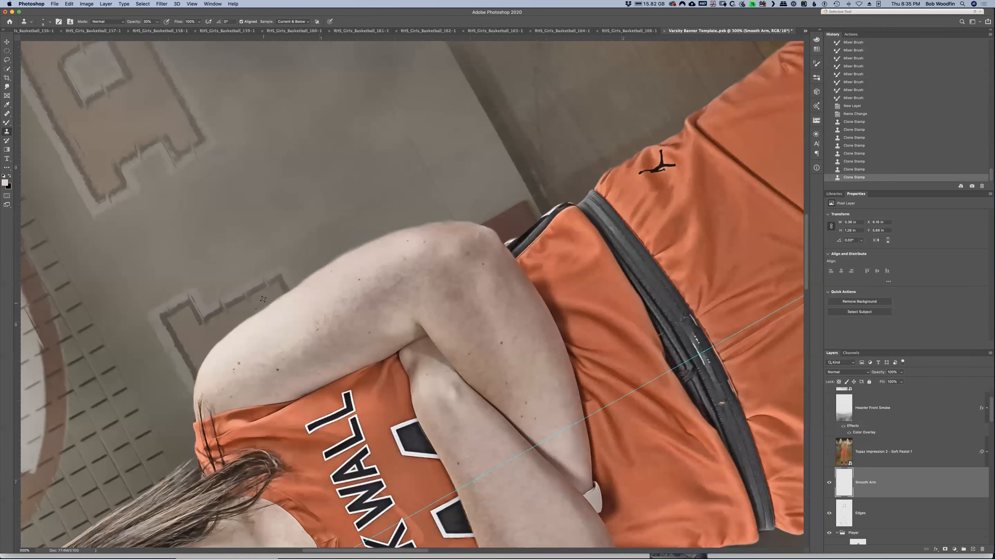
drag(343, 272, 504, 265)
Step: Straighten the view, zoom out to the full banner, and stamp all visible layers into Layer 17
key(r)
drag(648, 265, 398, 475)
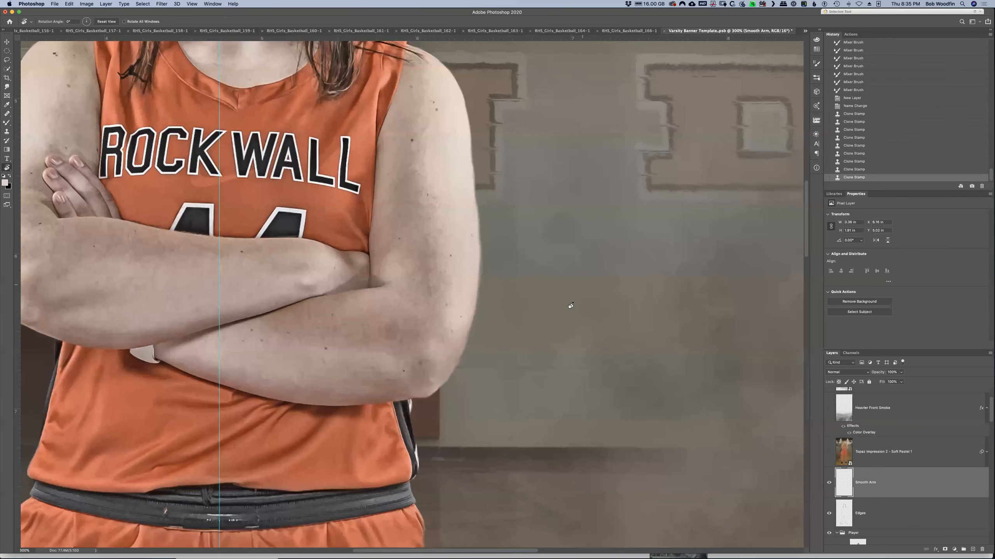
key(super+minus)
key(super+minus)
key(super+minus)
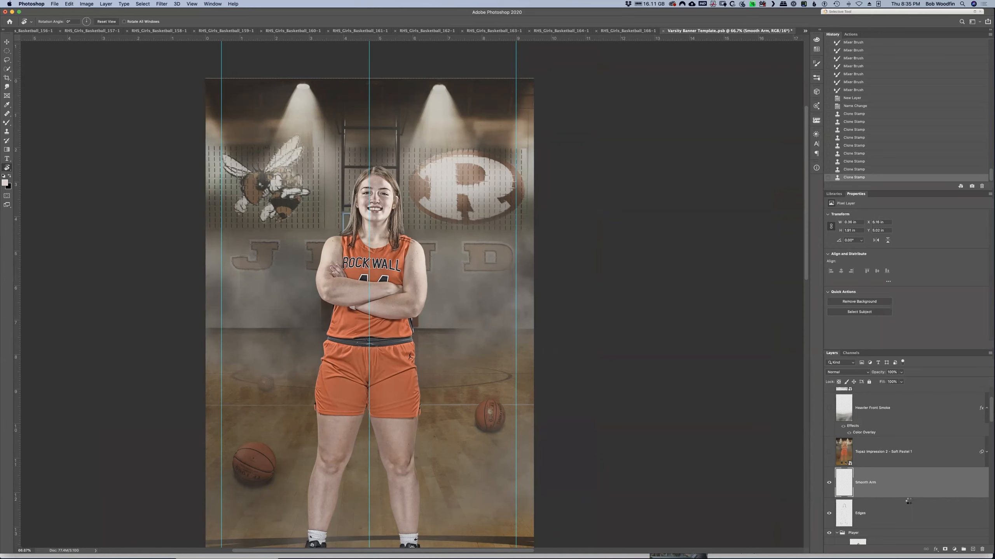
key(super+alt+shift+e)
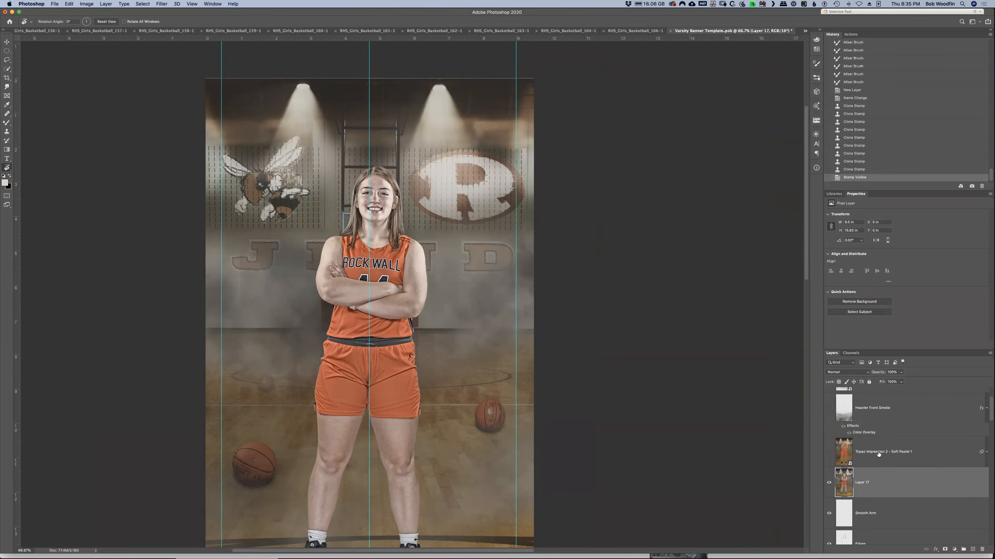
Step: Rename the merged Layer 17 with the existing Topaz layer's name
double_click(881, 454)
key(super+c)
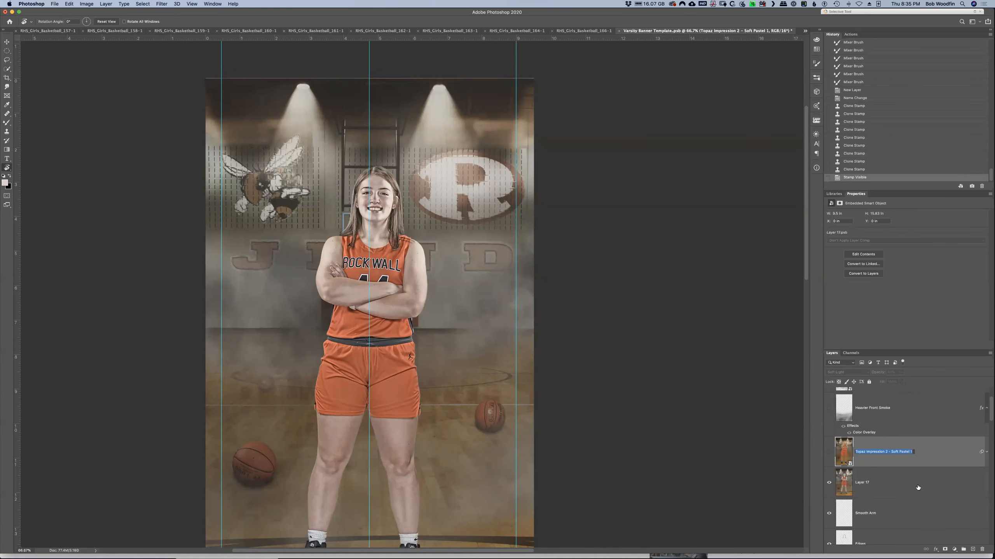
double_click(870, 484)
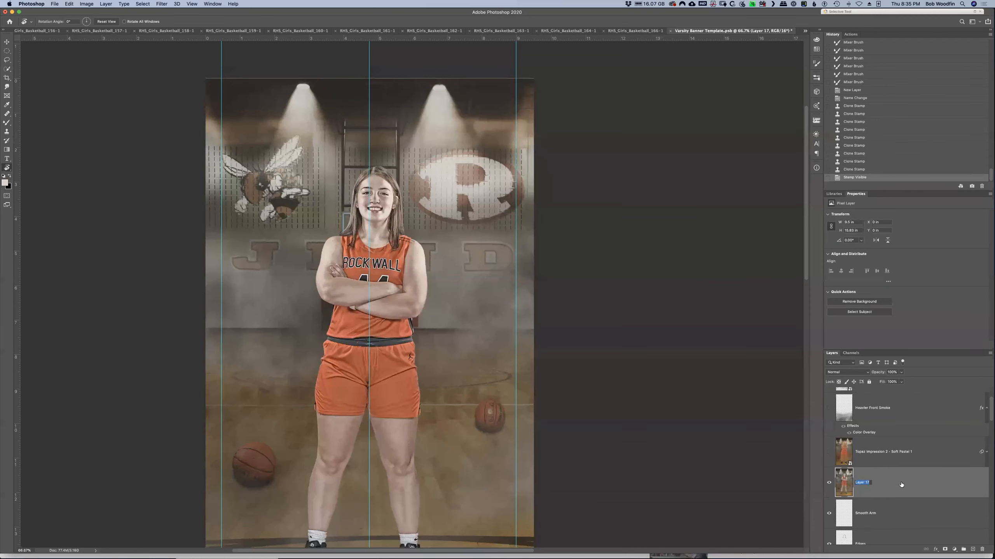
key(super+v)
key(Return)
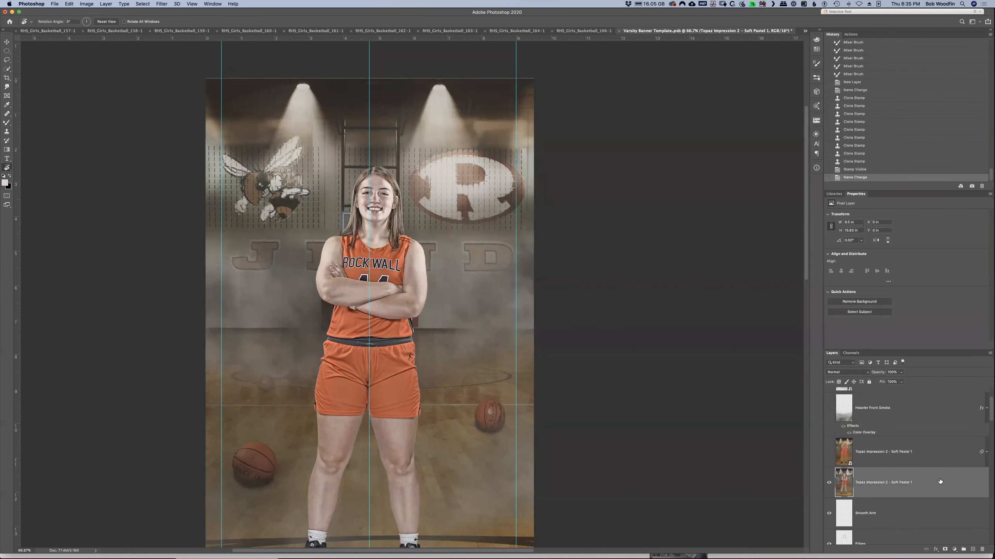
Step: Convert it to a smart object and copy the Topaz Impression 2 smart filter onto it
right_click(940, 481)
click(876, 352)
click(986, 453)
drag(869, 499, 923, 525)
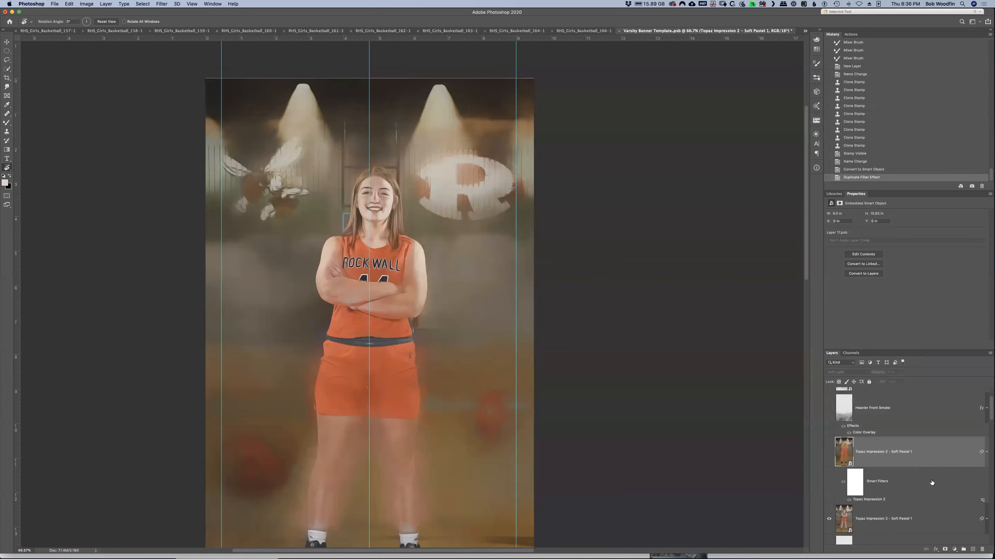
Step: Set the new Topaz layer to Soft Light at 50% opacity and toggle it to compare
click(930, 519)
click(854, 373)
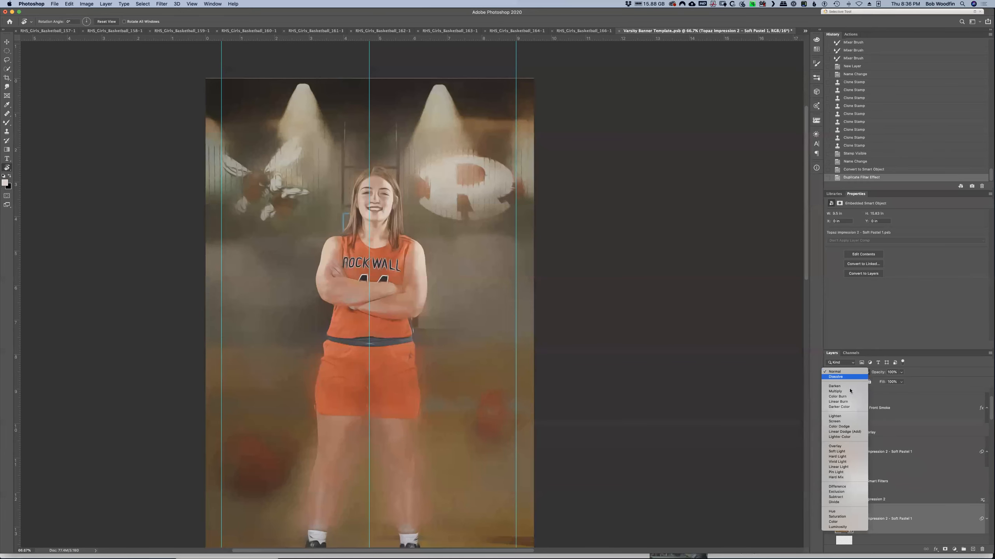
click(842, 452)
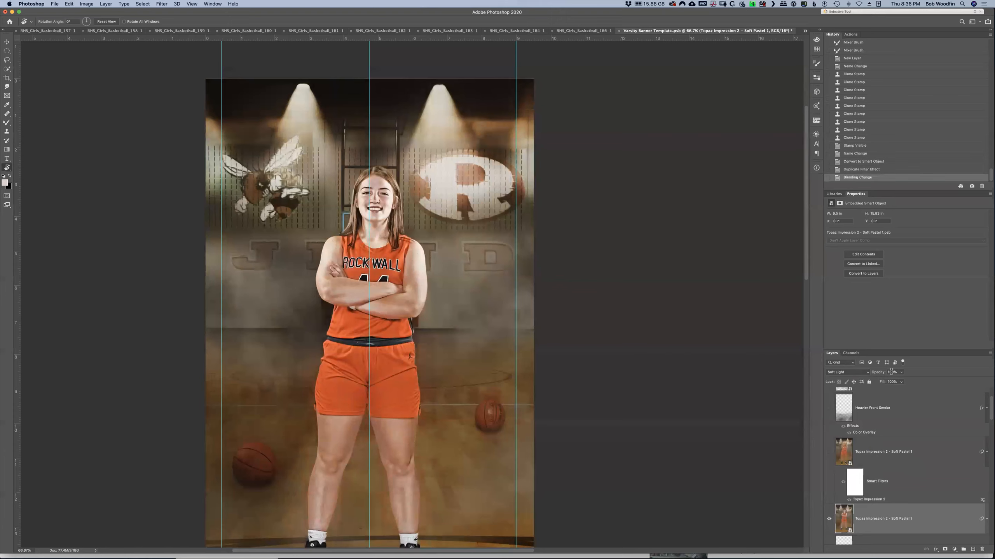
click(891, 372)
text(50)
key(Return)
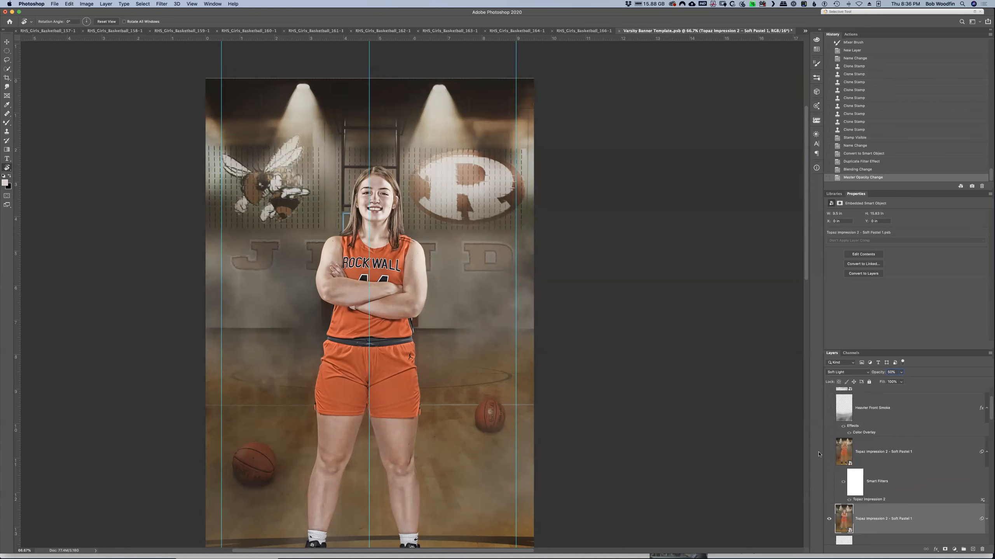
click(829, 520)
click(828, 520)
Step: Delete the old Topaz layer and make Heavier Front Smoke, Front smoke and RHS Girls Banners Words visible again
drag(918, 455, 982, 550)
scroll(905, 425, up, 3)
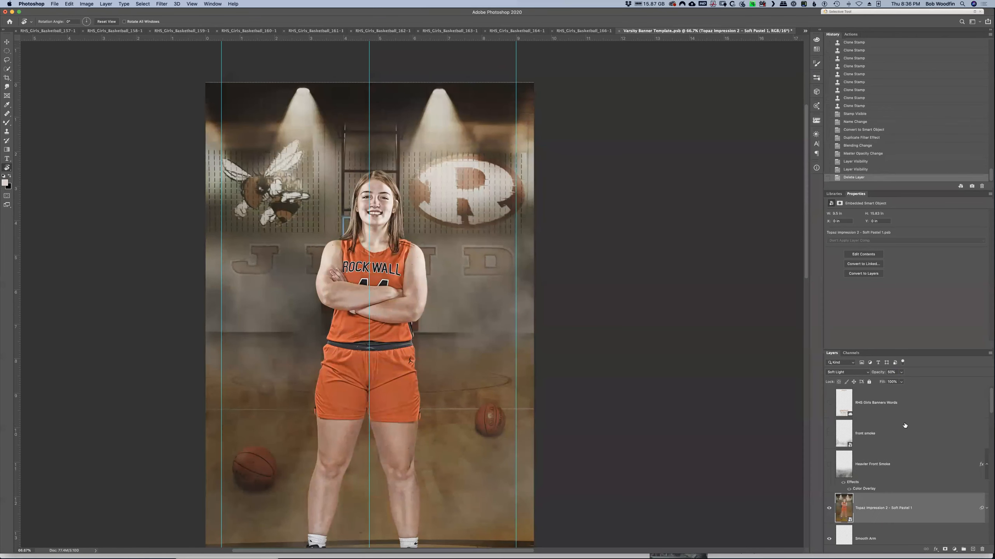
click(829, 465)
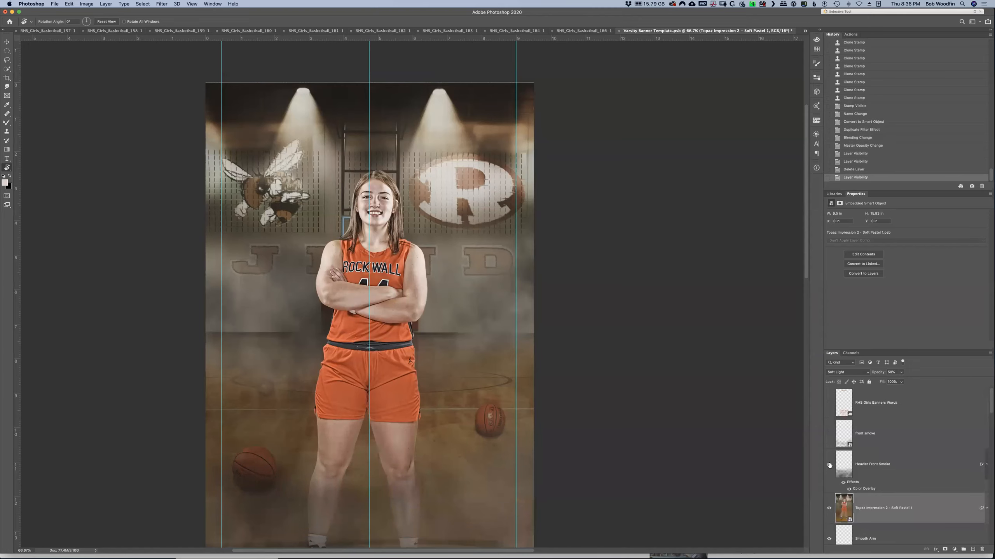
click(828, 434)
click(828, 408)
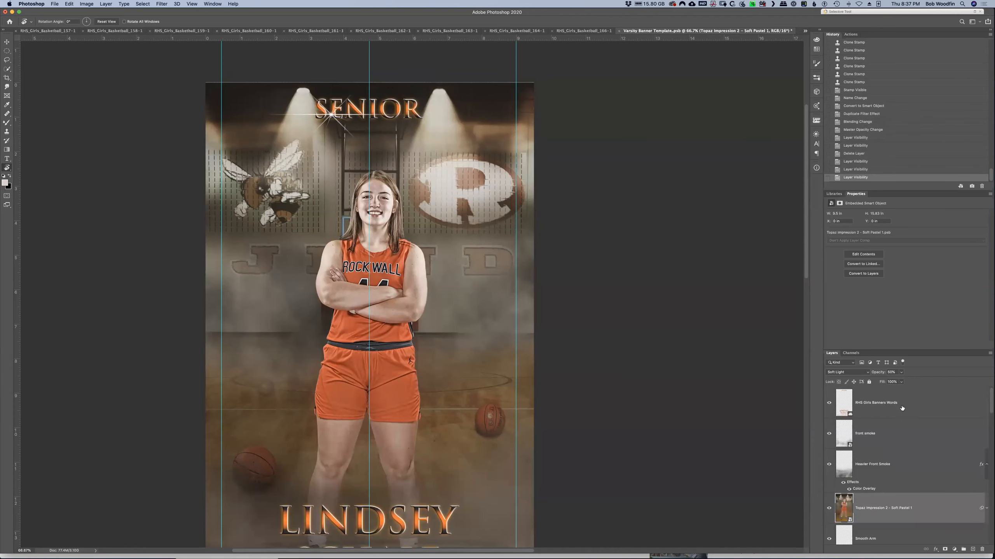
key(super+minus)
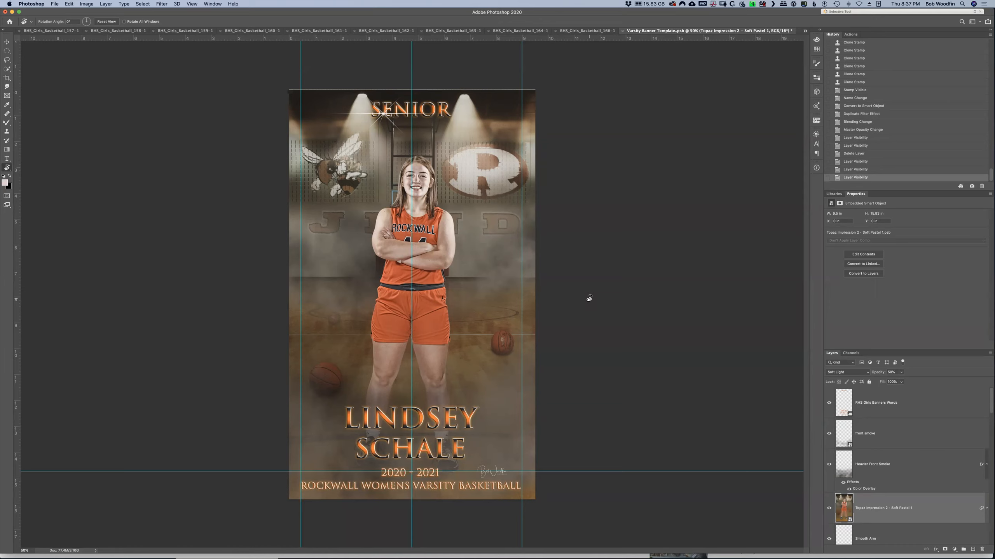
Step: Open the RHS Girls Banners Words smart object as RHSGirlsBannersWords.psd
double_click(843, 404)
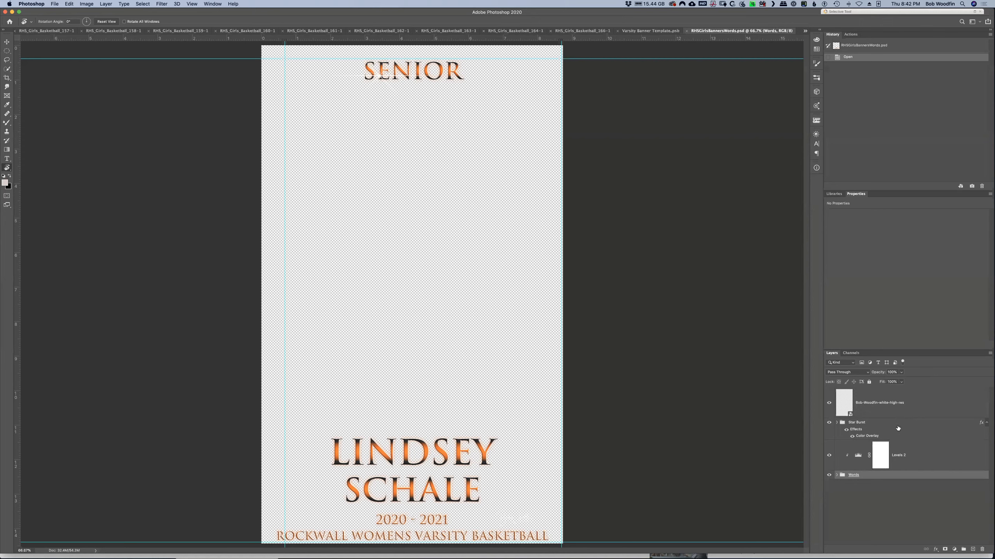
Step: Expand the Words group to list the SENIOR text layer and its effects
click(837, 475)
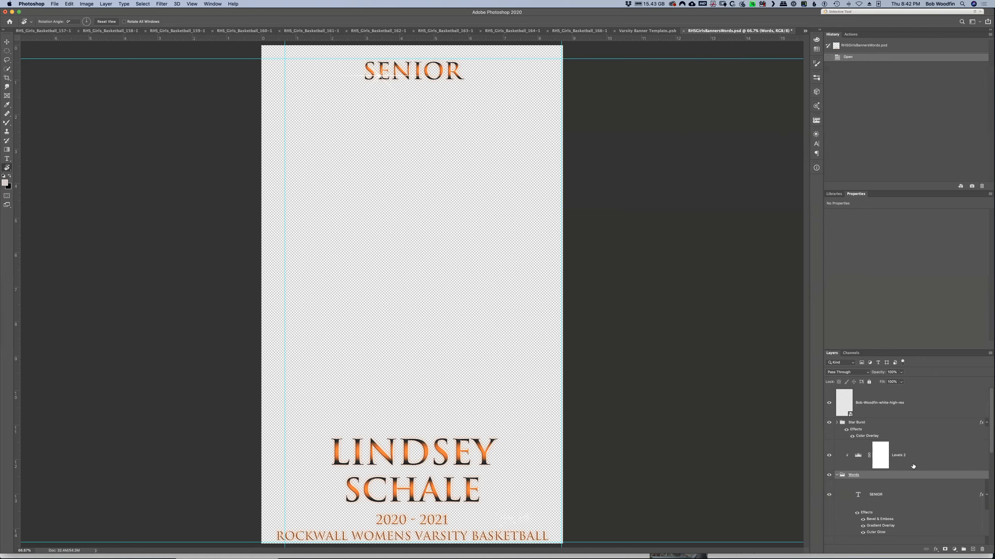
Step: Retype the SENIOR heading text as JUNIOR and commit the edit
double_click(876, 495)
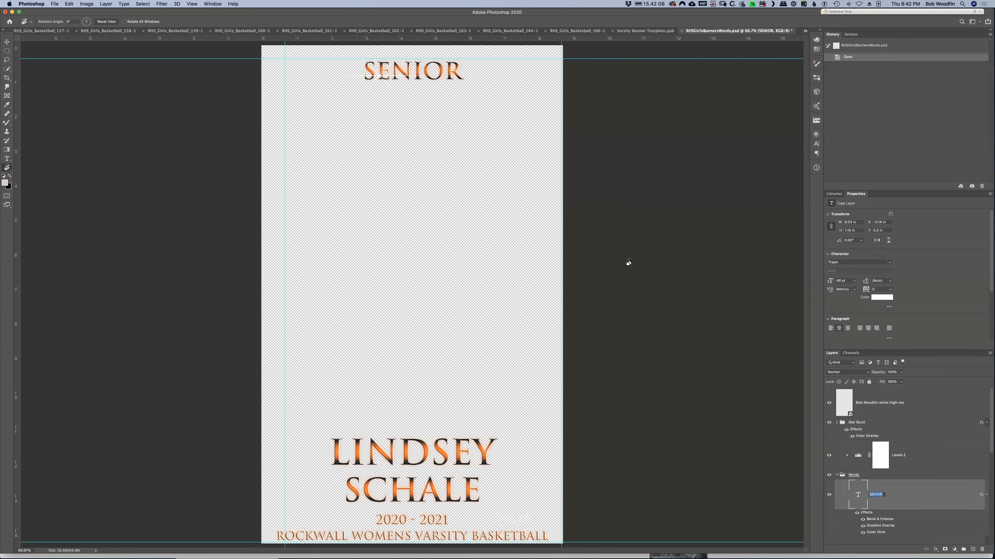
double_click(857, 496)
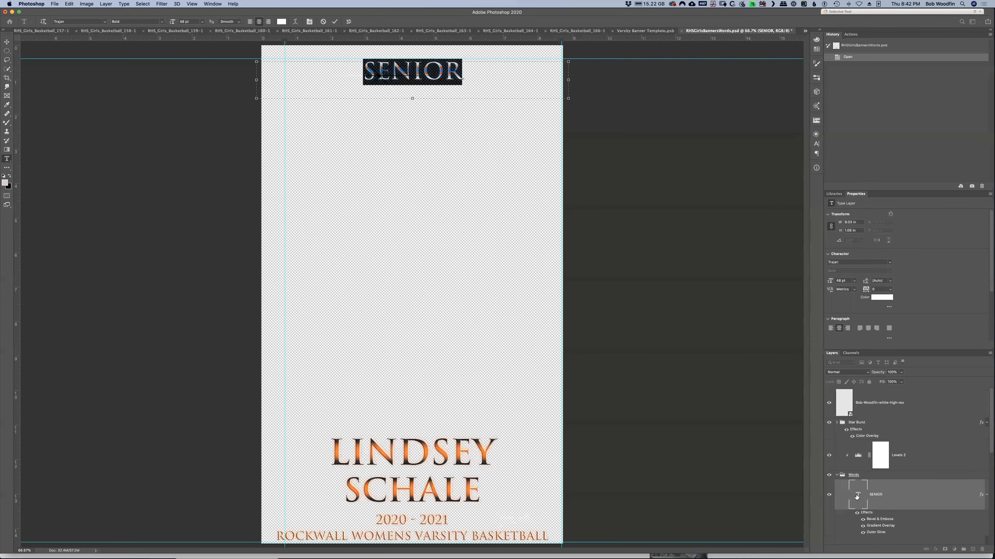
text(JU)
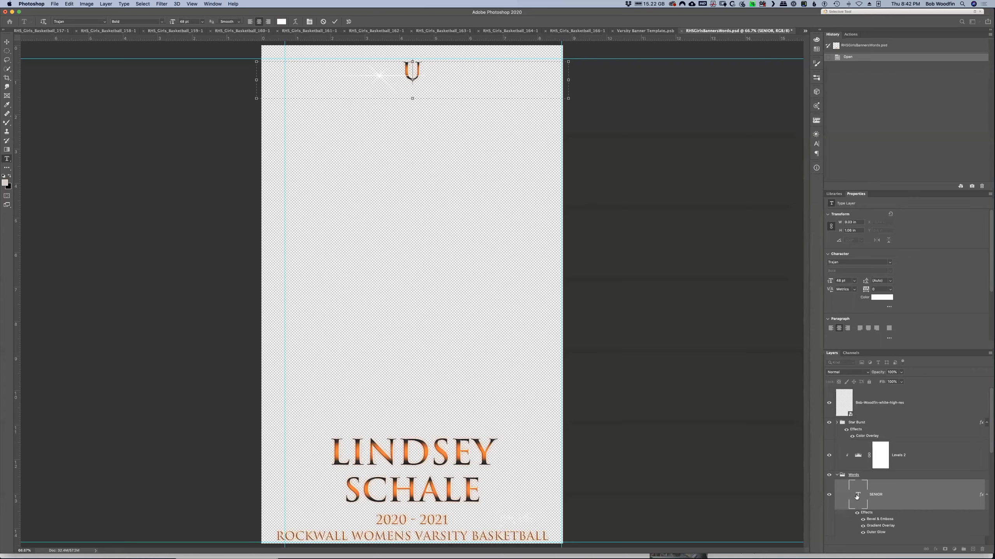
key(BackSpace)
text(JUN)
key(BackSpace)
key(BackSpace)
key(BackSpace)
key(BackSpace)
text(JUNIOR)
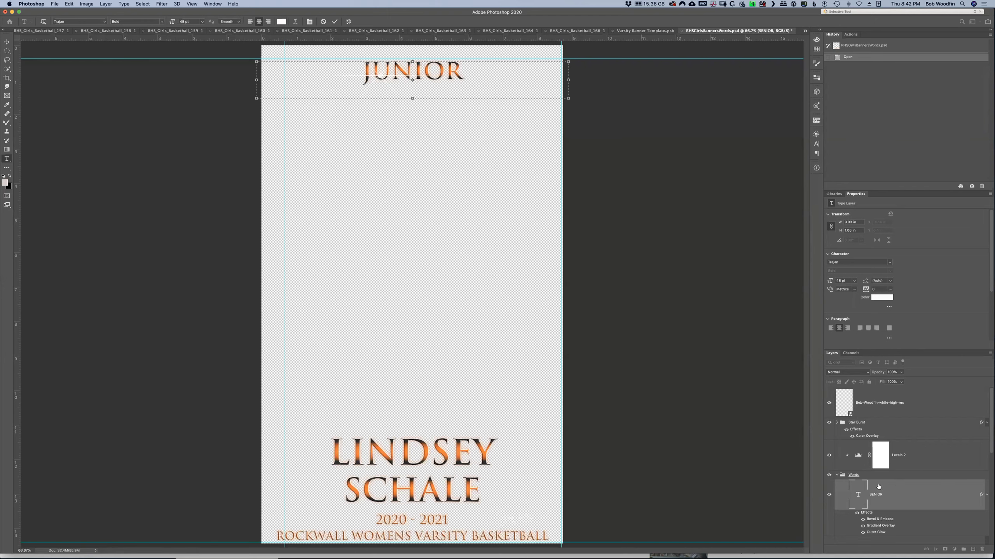
click(877, 424)
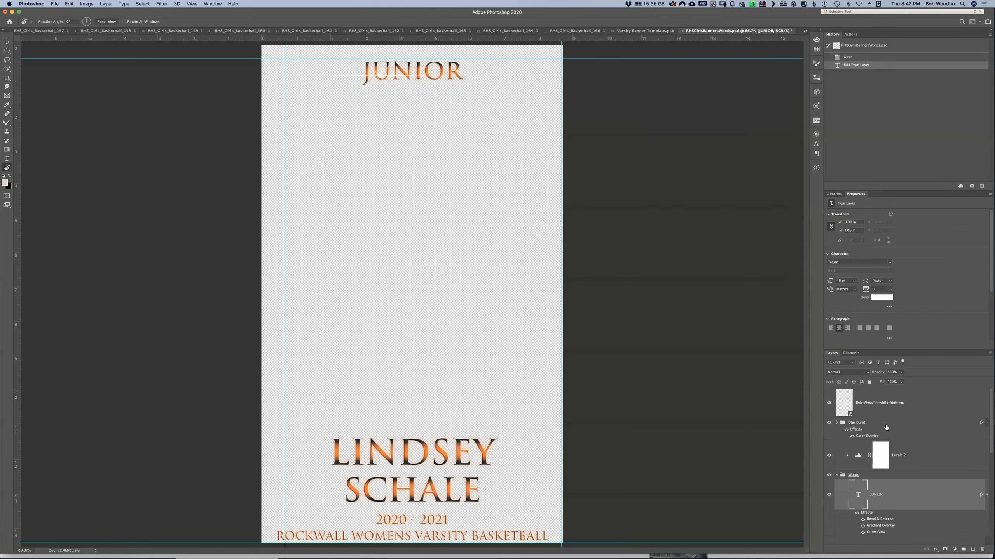
key(r)
key(v)
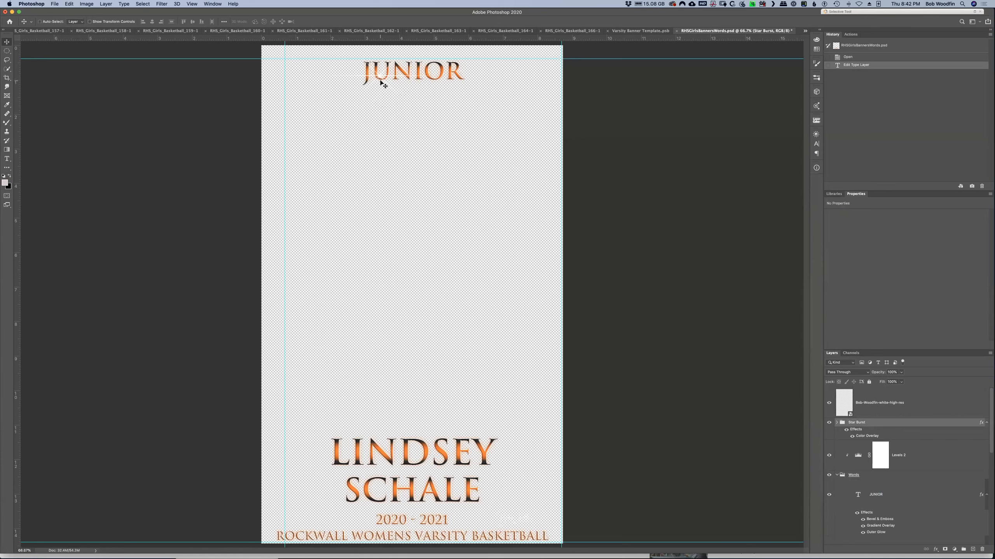
Step: Nudge the star burst slightly and change the first-name line to the new player's first name
drag(379, 80, 379, 84)
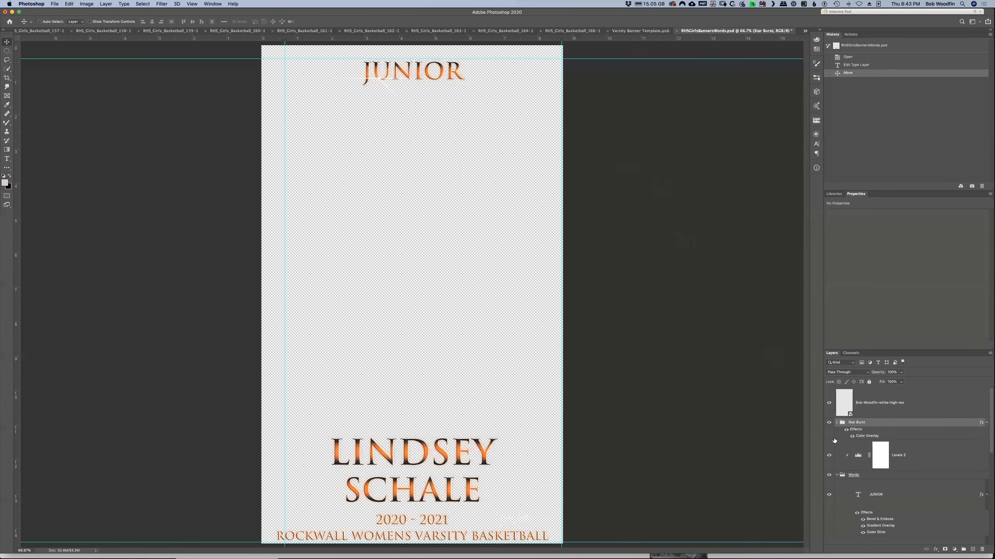
scroll(905, 492, down, 3)
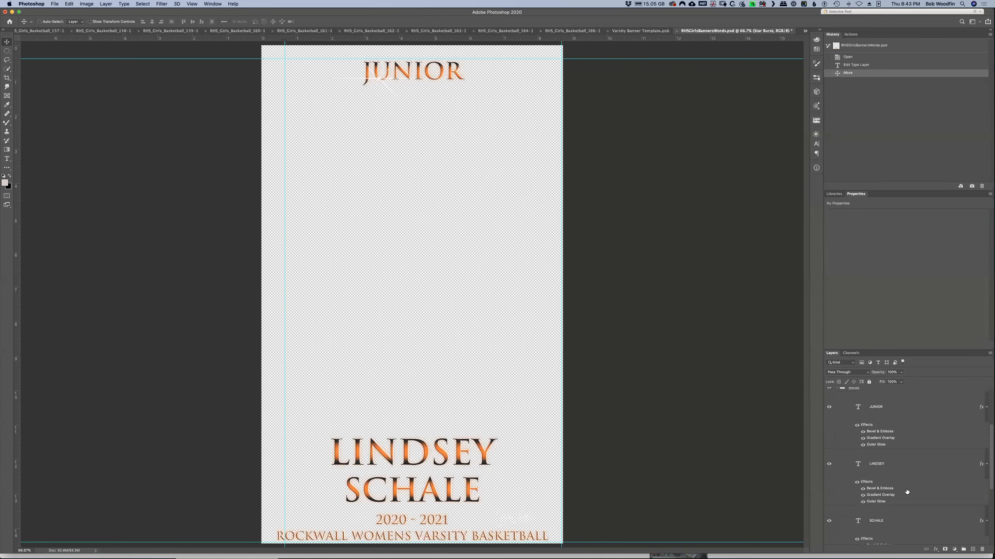
double_click(858, 464)
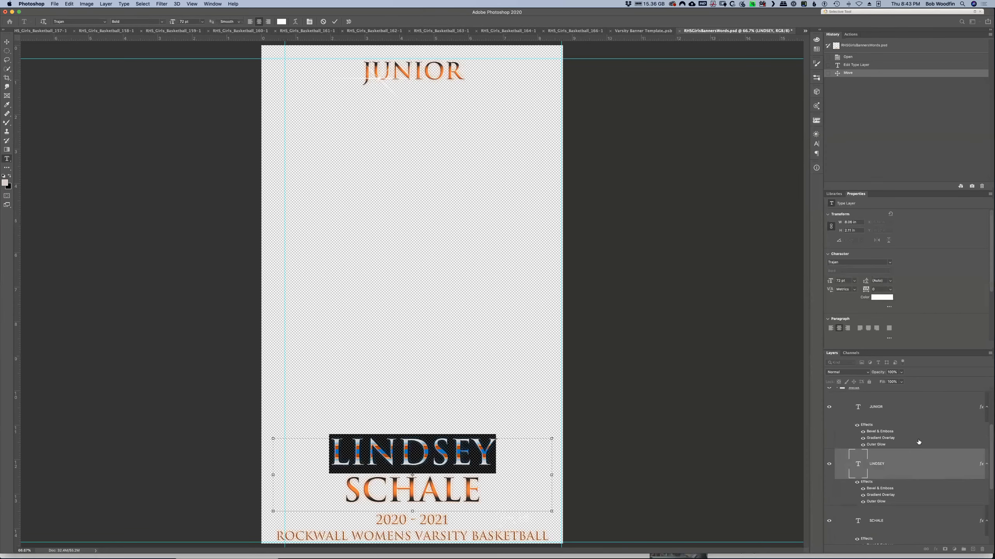
scroll(990, 474, down, 2)
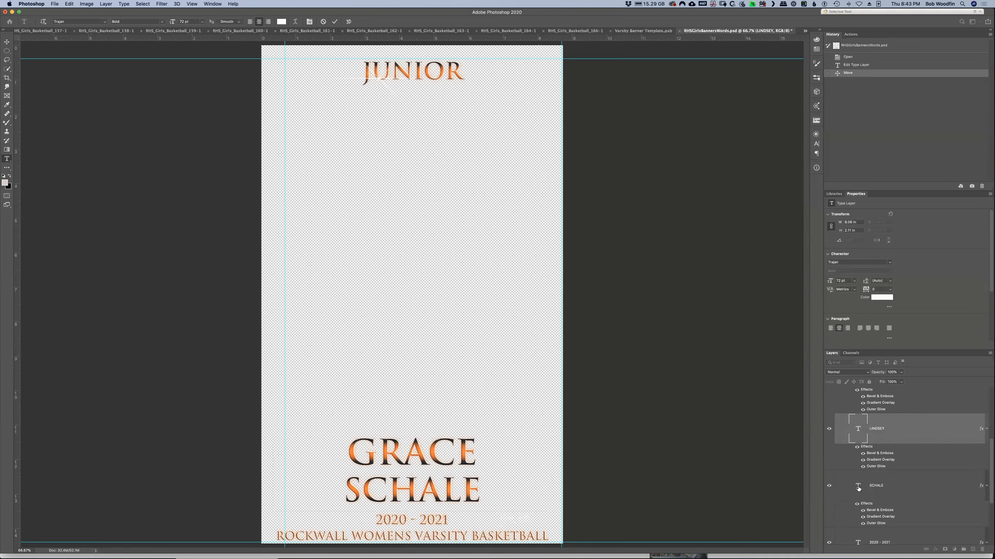
Step: Change the surname line to the new player's last name and commit it
click(858, 488)
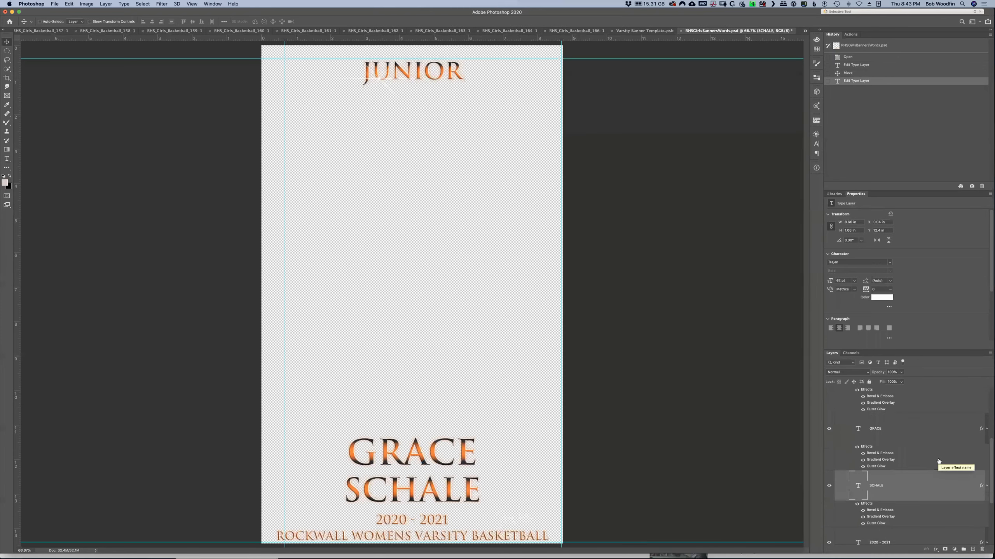
double_click(857, 486)
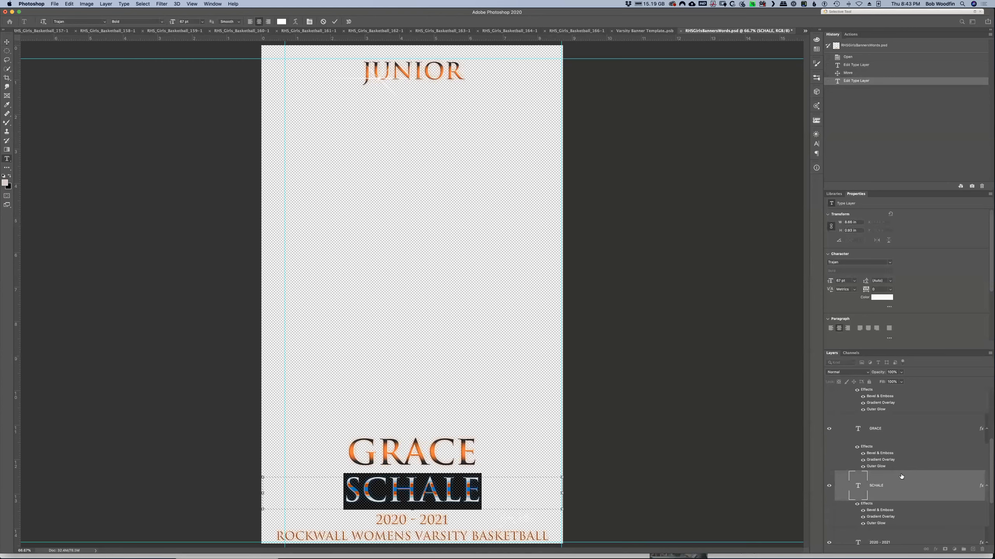
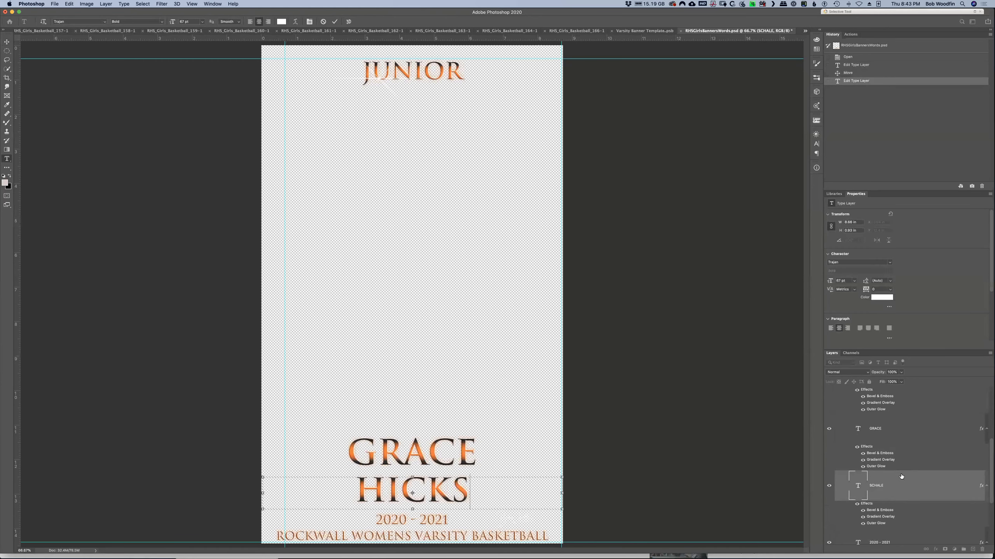
scroll(901, 476, down, 2)
key(super+Return)
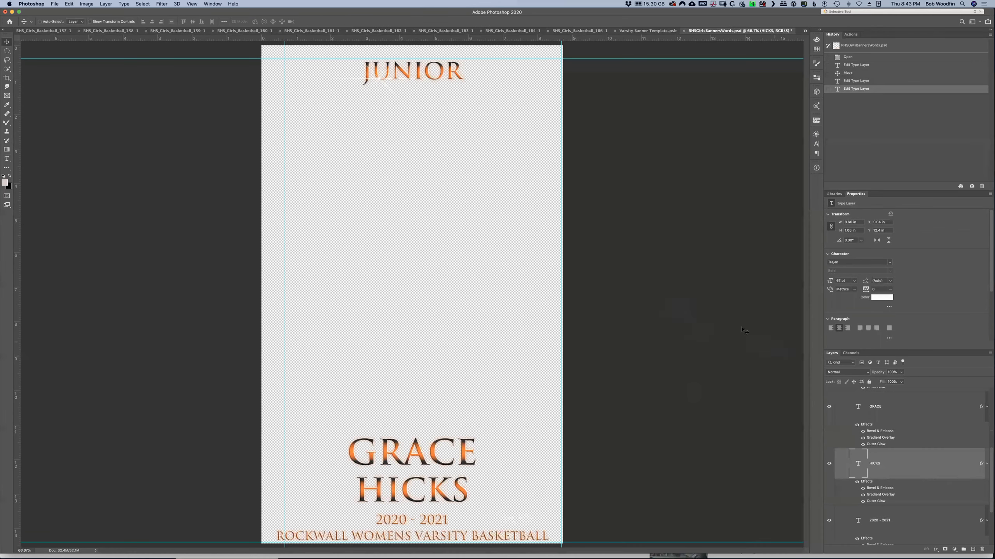
Step: Save RHSGirlsBannersWords.psd and close it to return to the Varsity Banner Template
key(super+s)
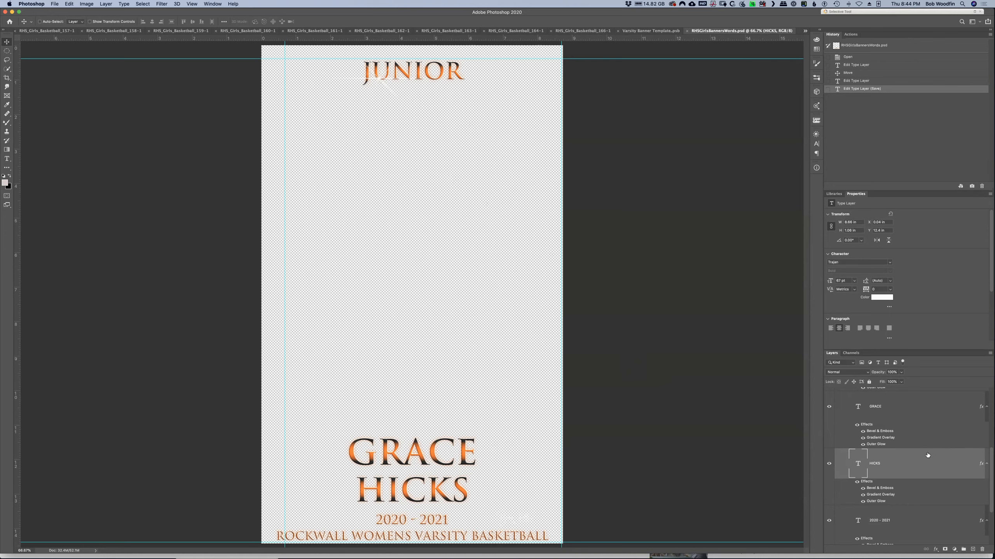
scroll(932, 458, up, 2)
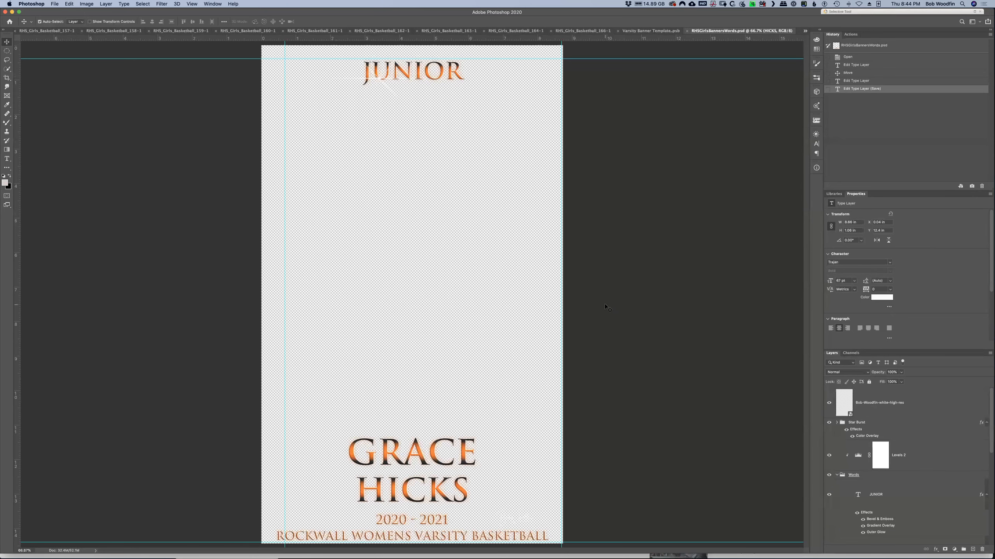
key(super+w)
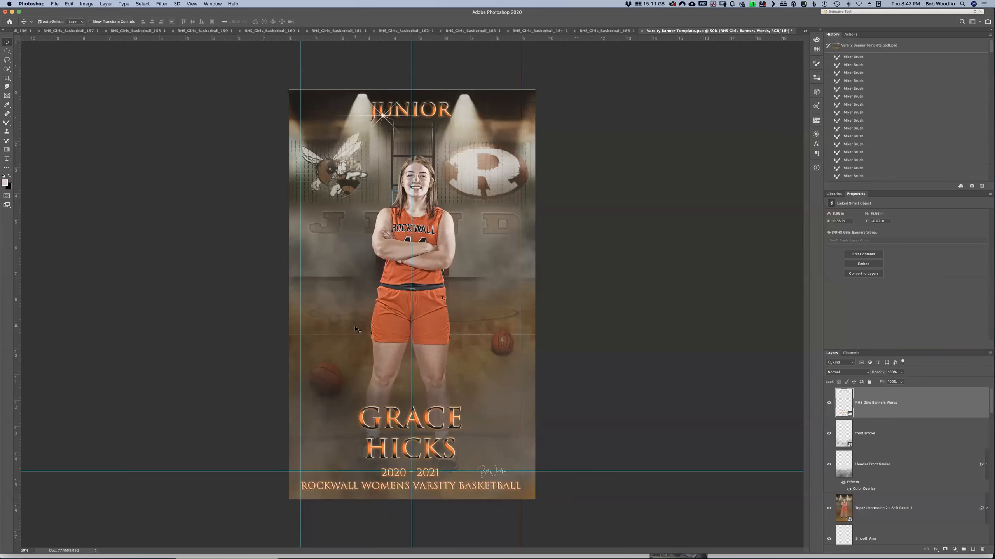
key(super+equal)
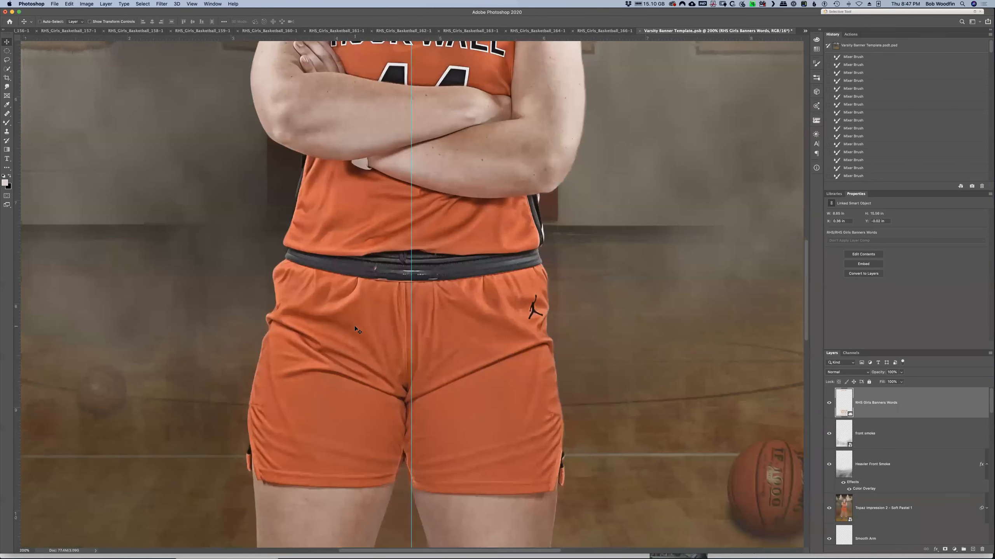
drag(376, 295, 392, 420)
scroll(391, 420, up, 10)
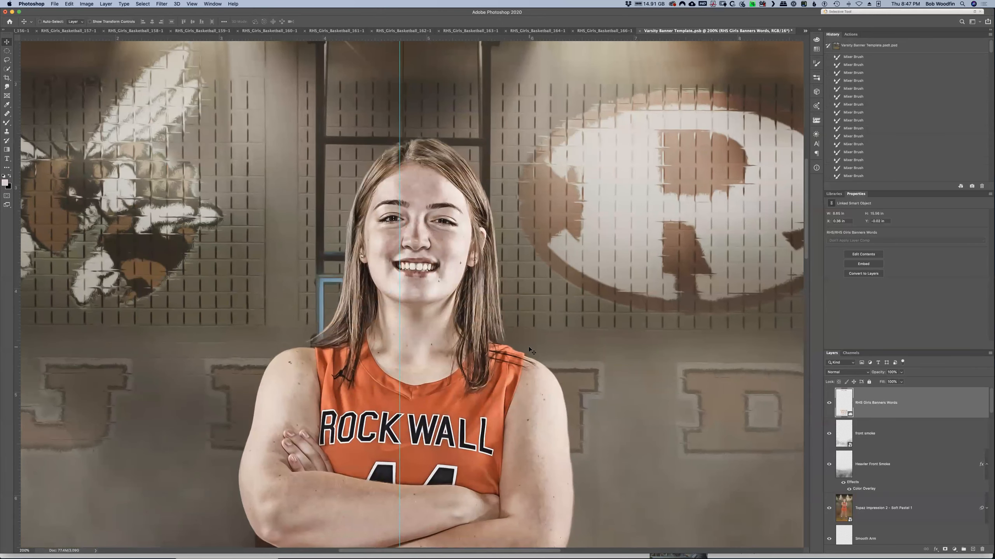
scroll(437, 139, down, 1)
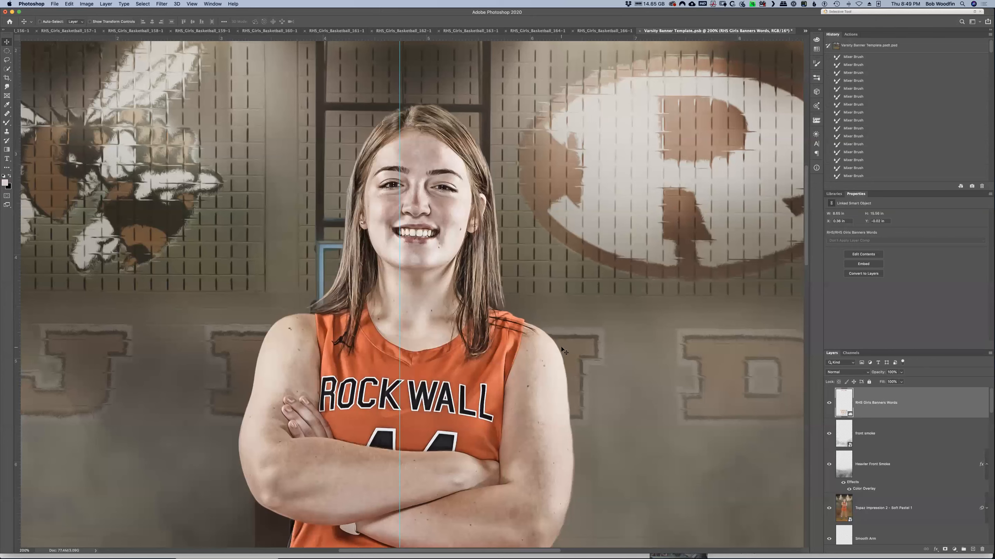
Step: In the RHS_Girls_Basketball_166-1 photo, disable the lower layer's mask to reveal the original gym background
click(533, 35)
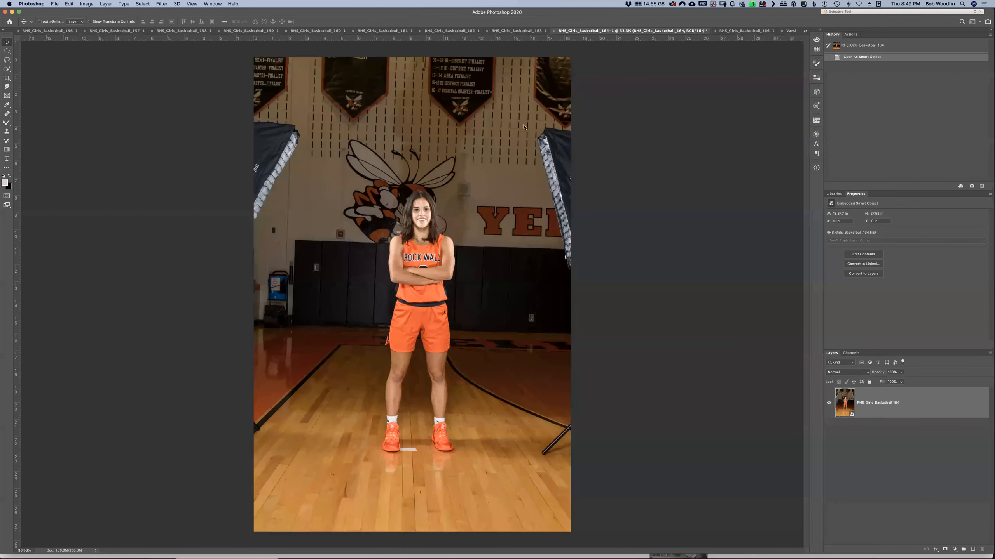
click(738, 32)
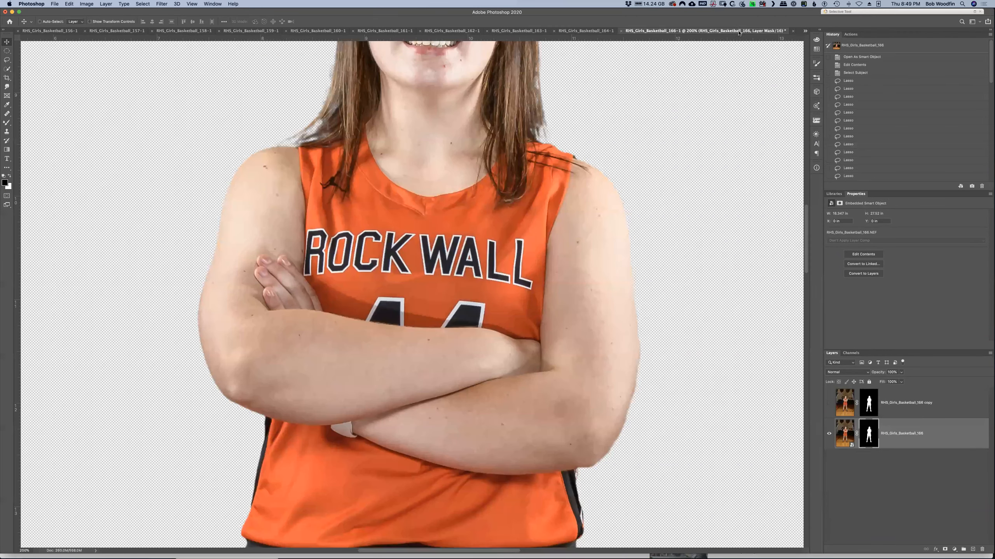
scroll(479, 291, up, 10)
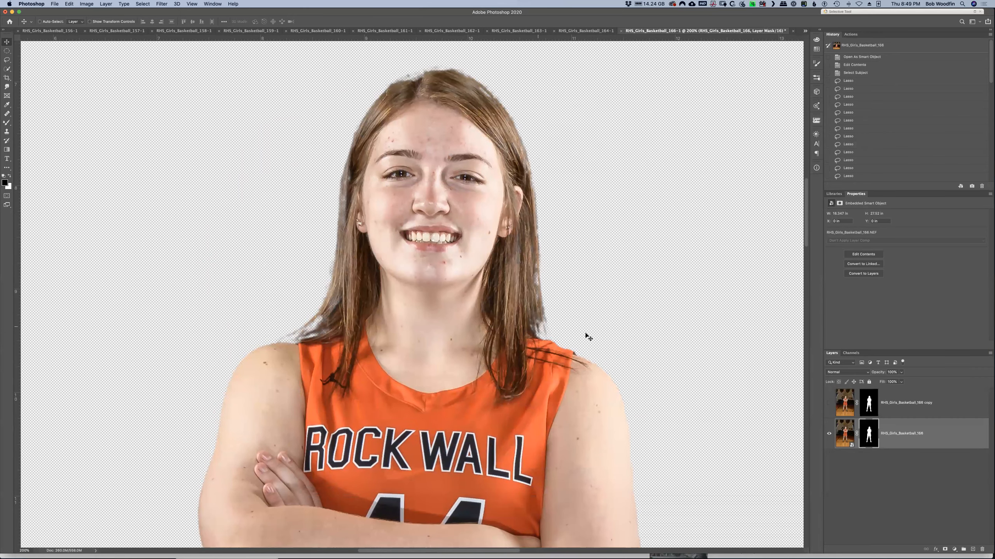
shift+click(870, 435)
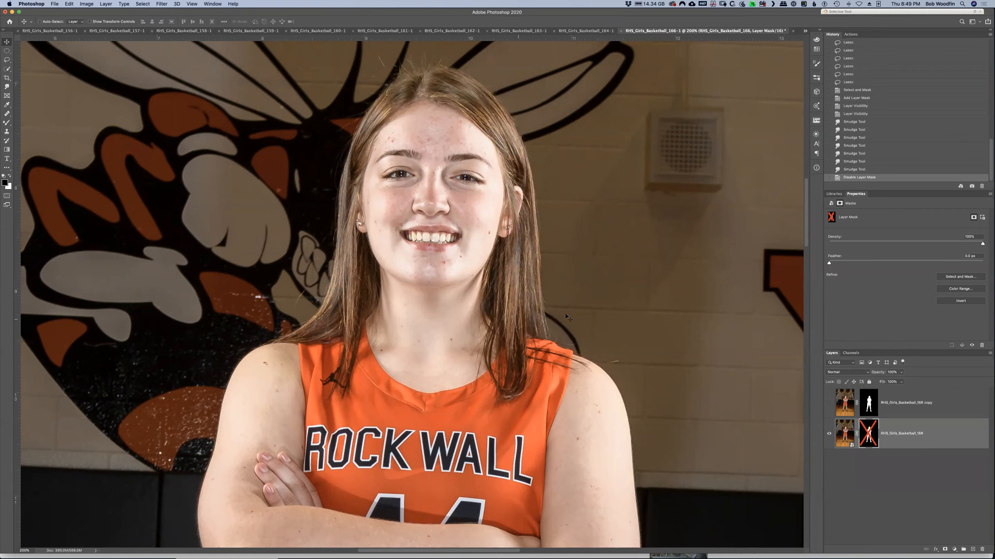
Step: Zoom to 400% on the face and toggle the mask on and off to compare hair edges
key(super+equal)
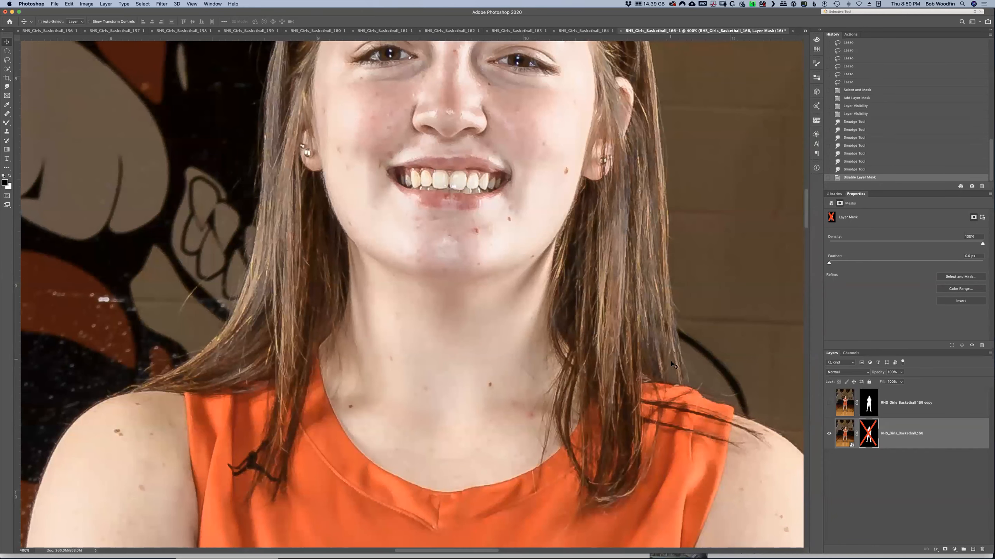
shift+click(873, 431)
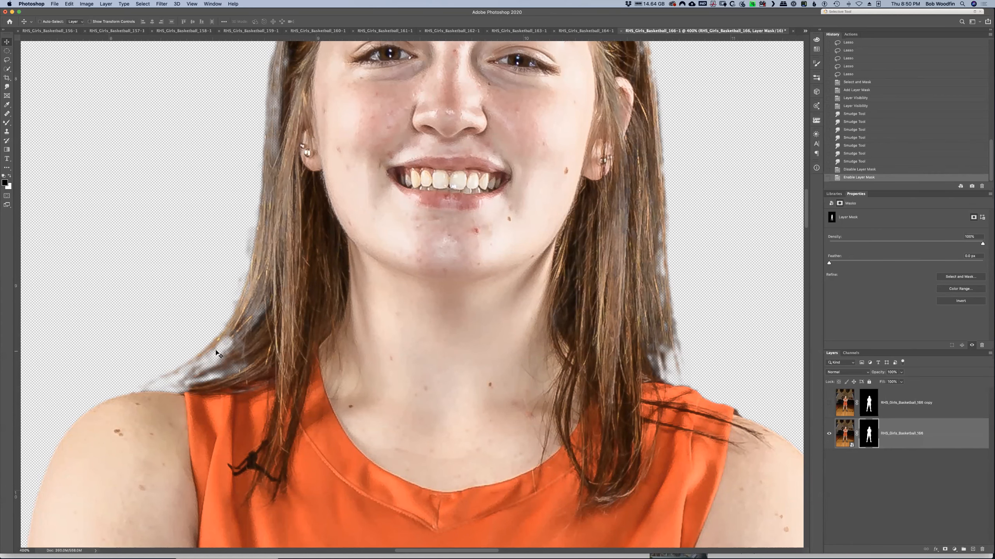
shift+click(869, 436)
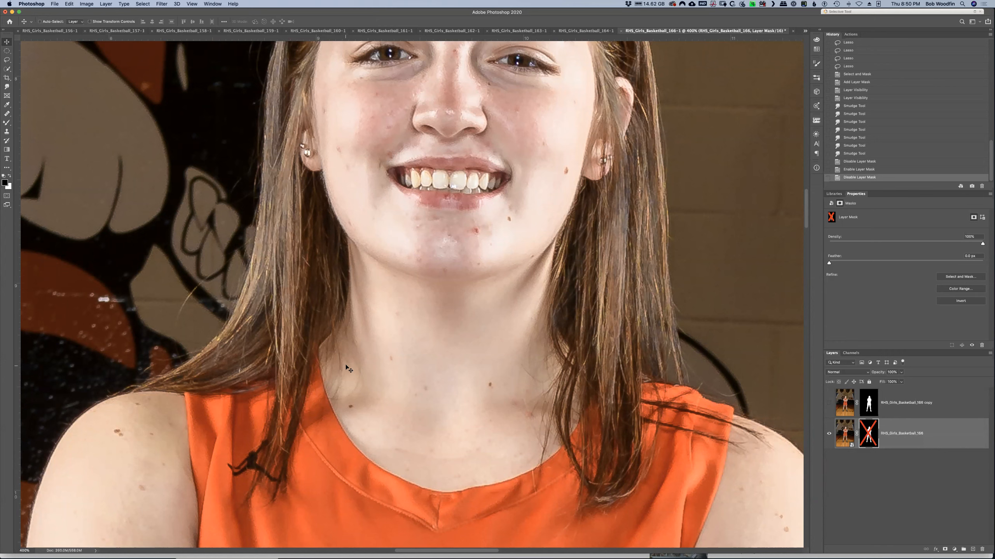
Step: Return to Varsity Banner Template.psb and zoom out to view the whole banner
click(804, 33)
click(844, 110)
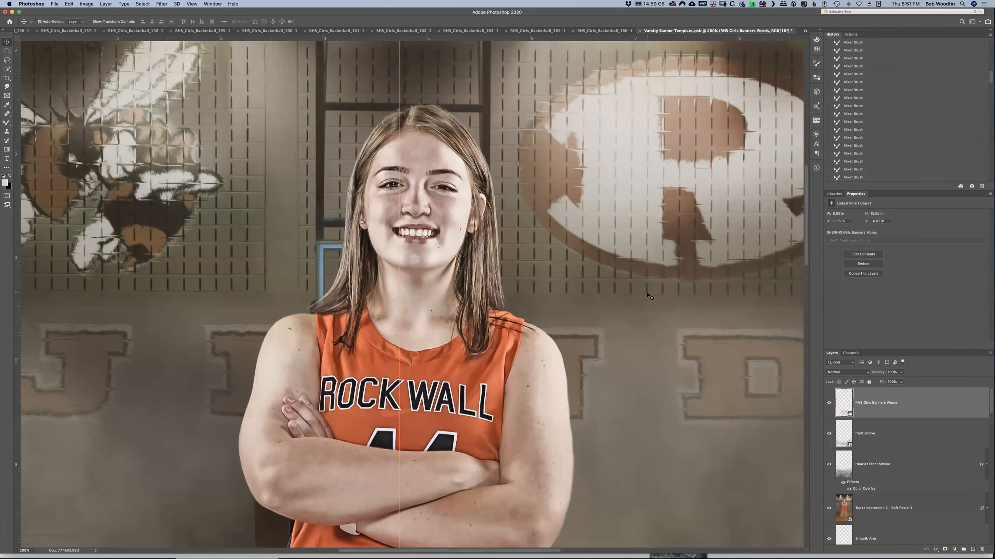
key(super+minus)
key(super+minus)
key(super+minus)
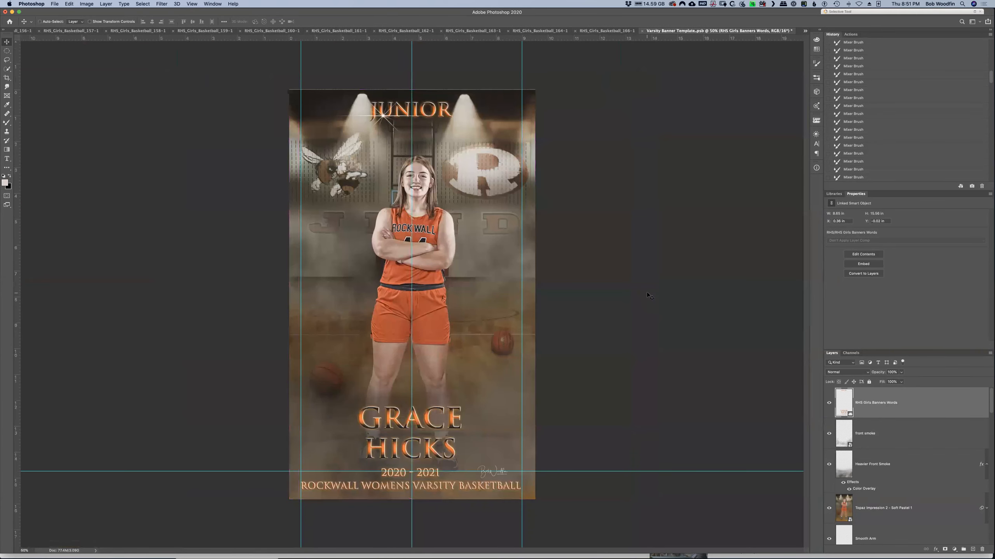